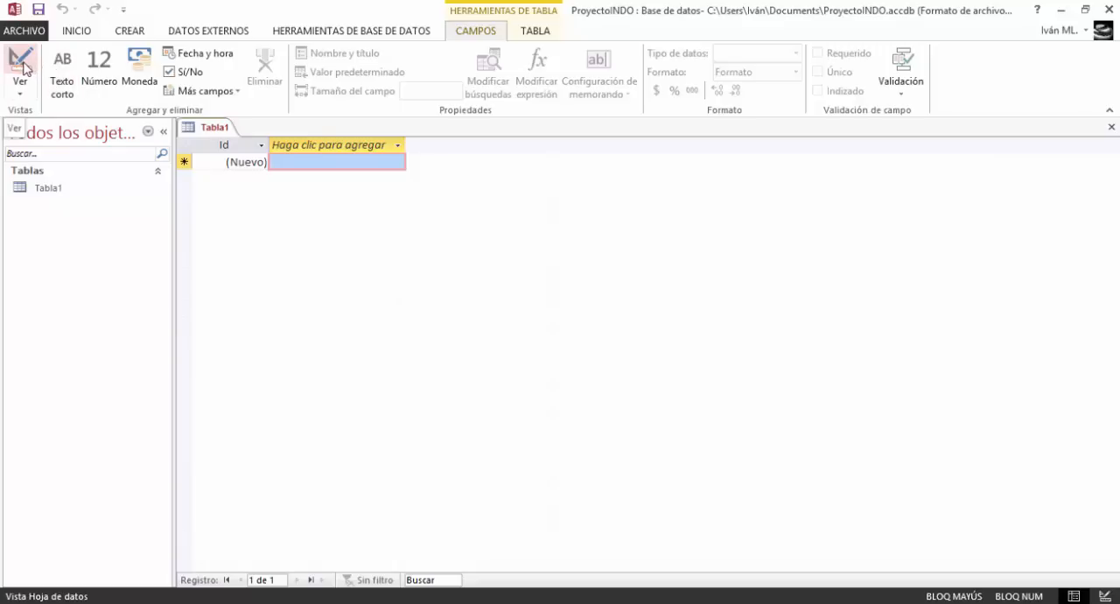
Open the new table in Design view, saving it under the name Empleados
click(21, 63)
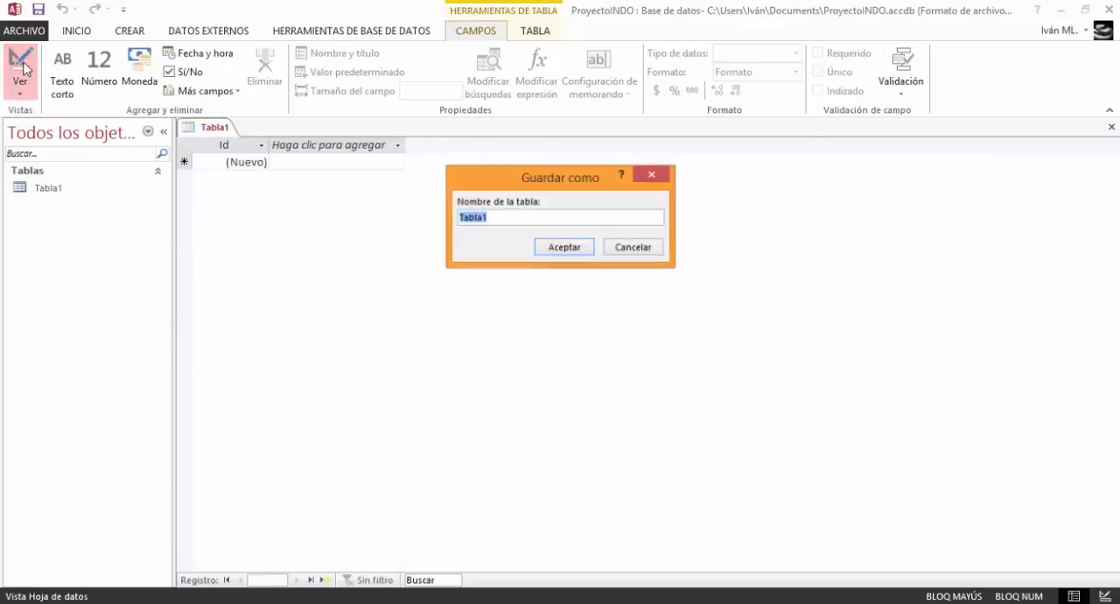
drag(520, 220, 436, 222)
key(Caps_Lock)
text(Empleados)
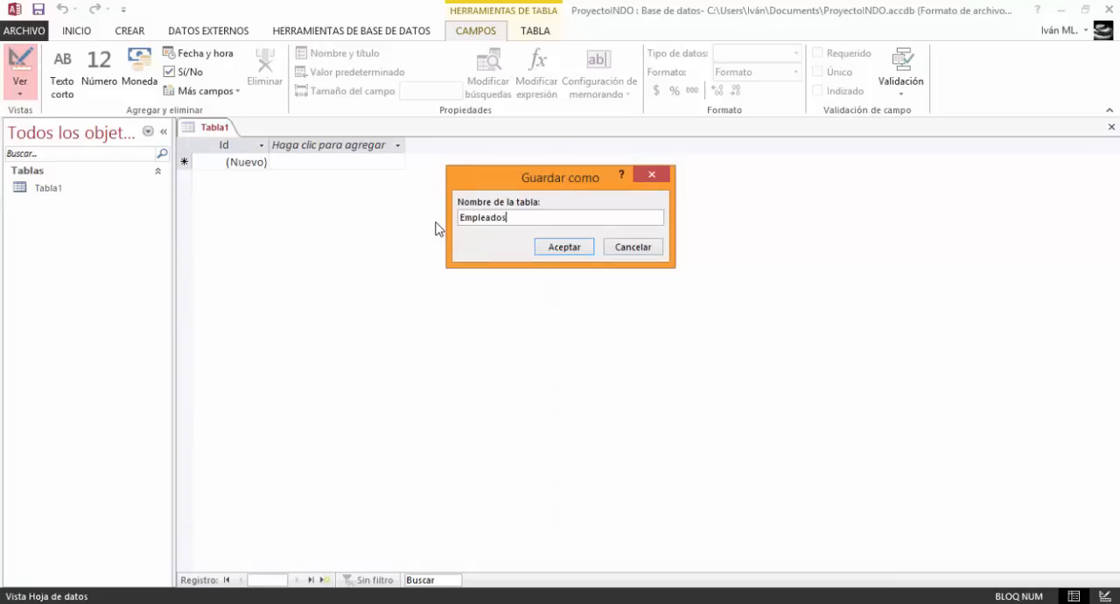
key(Return)
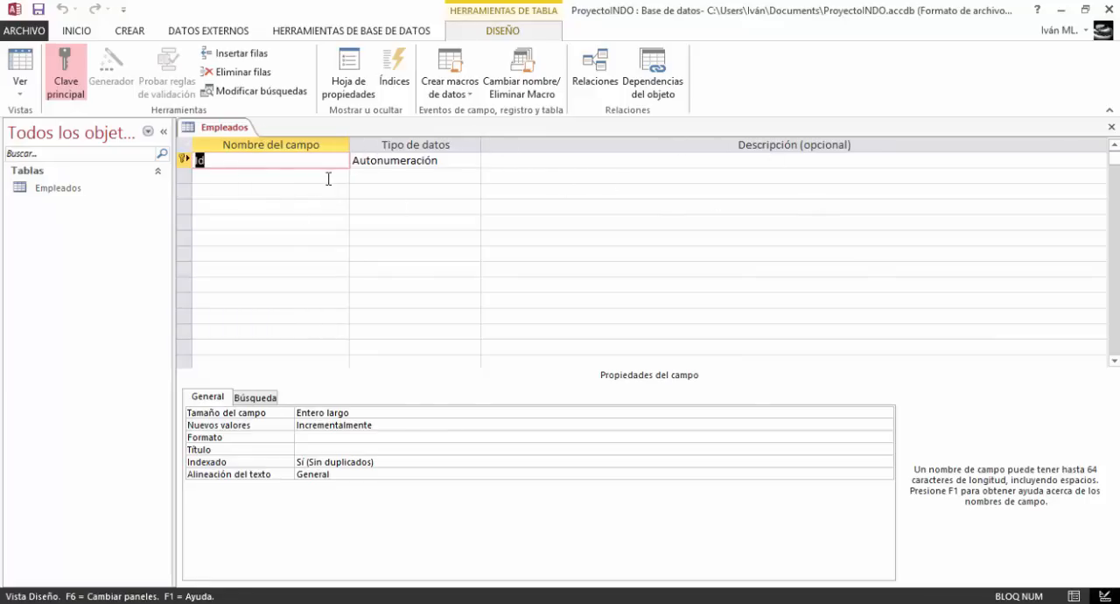
Rename the autonumber Id field to Id_Empleado
click(230, 160)
text(_)
key(Caps_Lock)
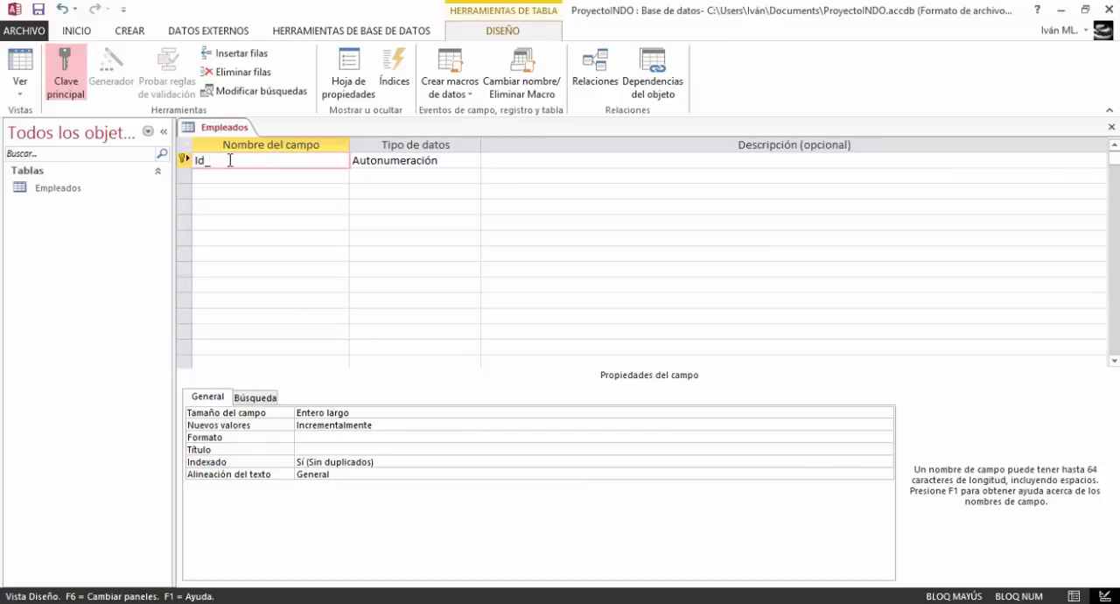
text(E)
key(Caps_Lock)
text(mpleado)
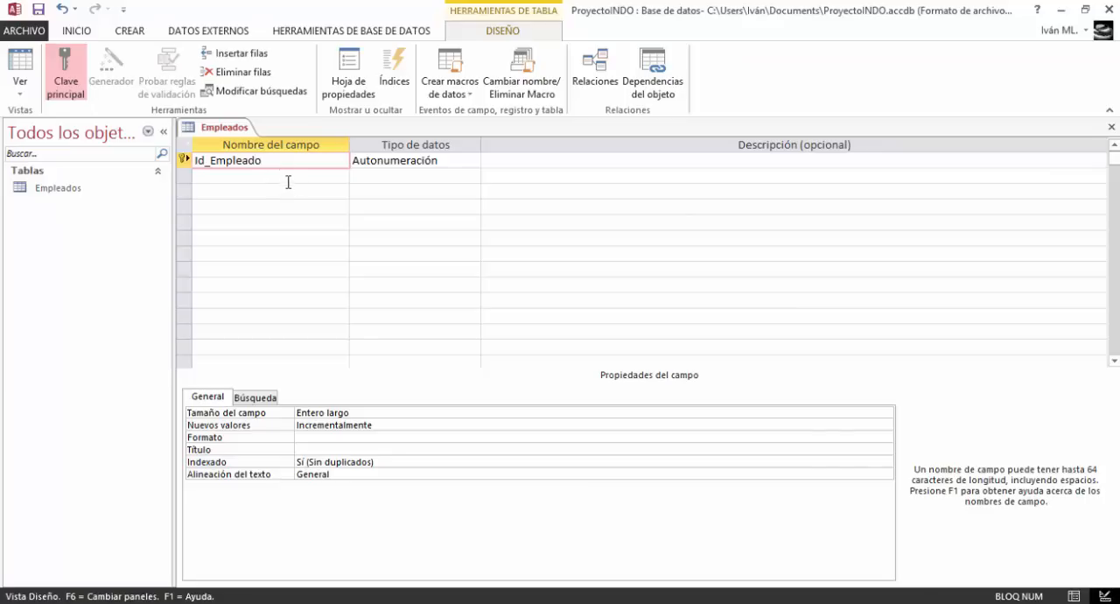
Add a field named Nombes in the row below Id_Empleado, keeping the Texto corto data type
click(288, 180)
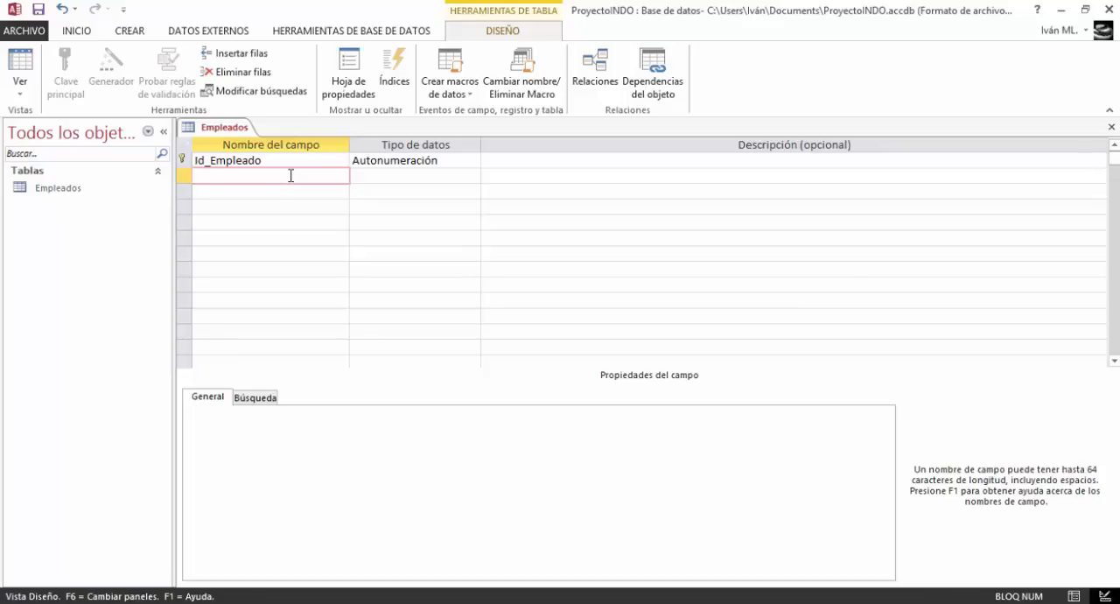
key(Caps_Lock)
text(N)
key(Caps_Lock)
text(ombes)
key(Tab)
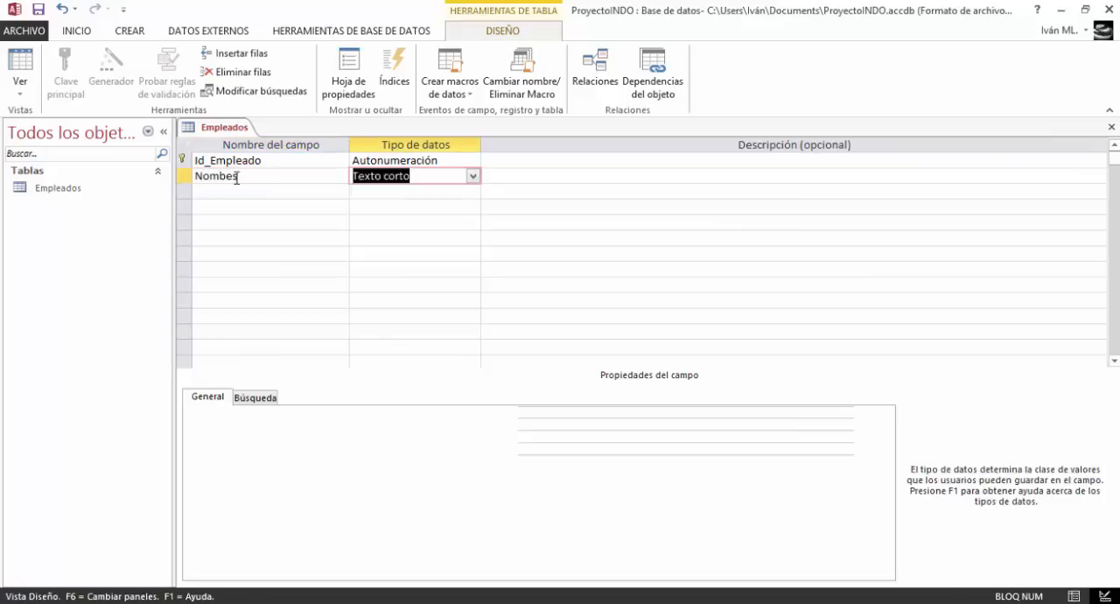
key(BackSpace)
click(248, 178)
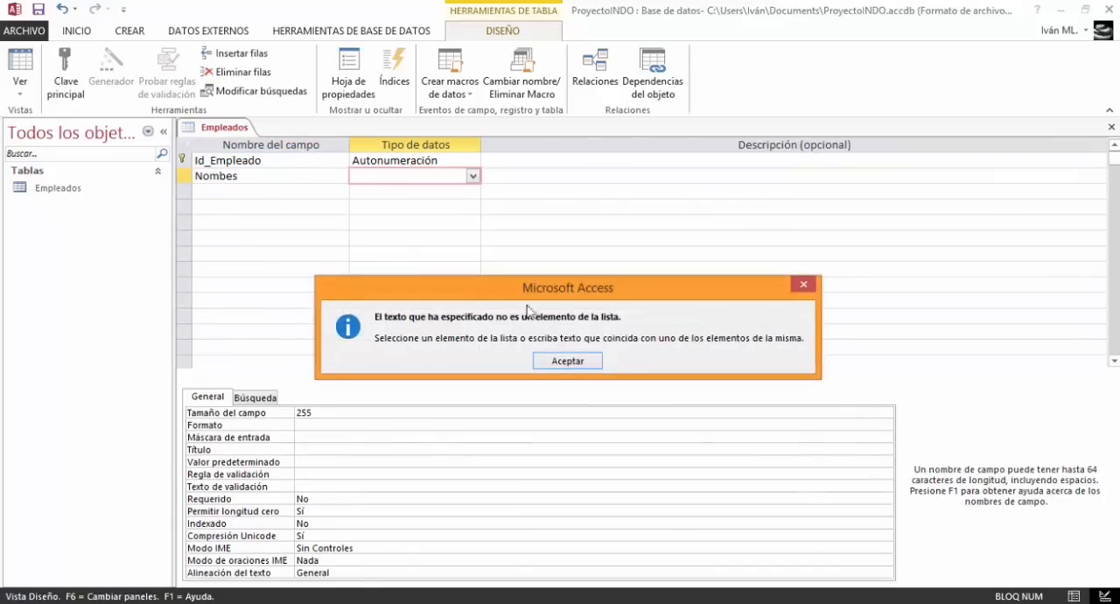
click(553, 362)
key(Tab)
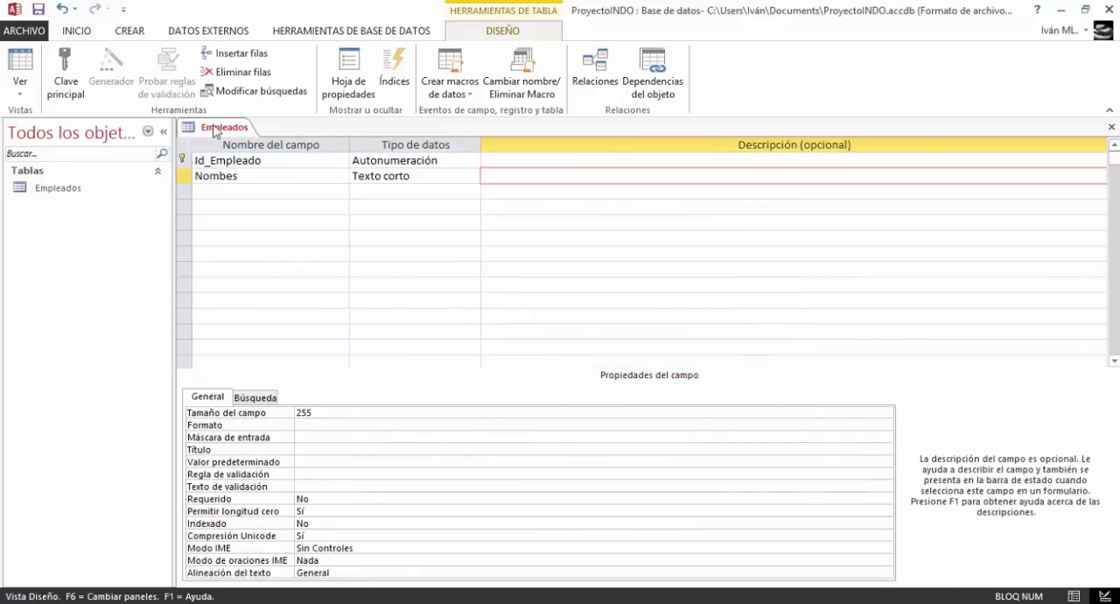
key(Tab)
Correct the spelling of the second field's name to Nombres
click(259, 178)
key(Left)
key(Left)
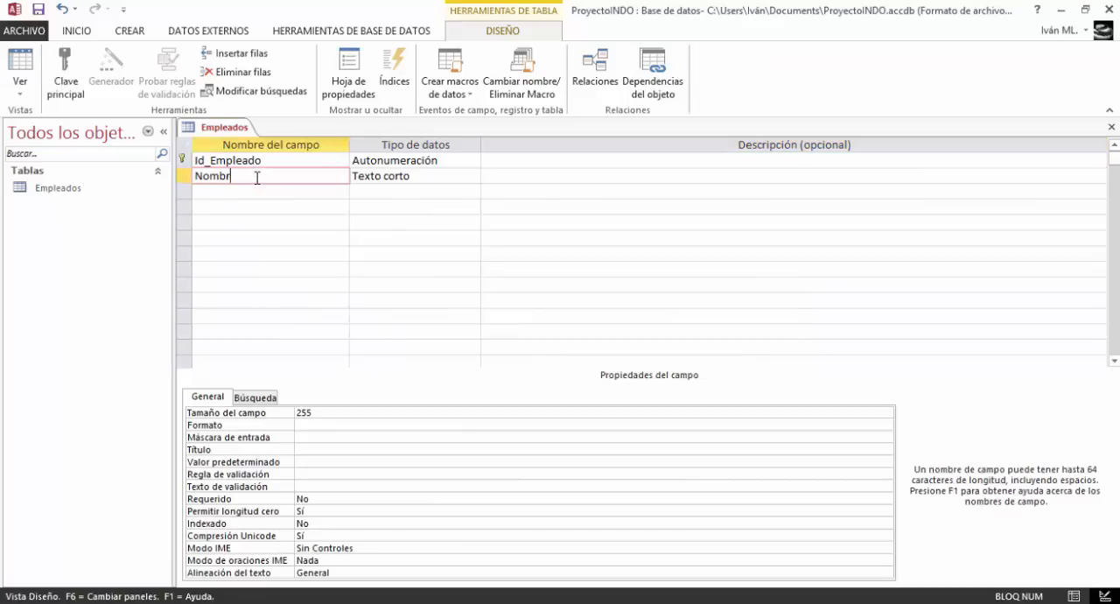
text(r)
Add the fields Apellidos and Edad in the rows below Nombres
key(Down)
text(Ap)
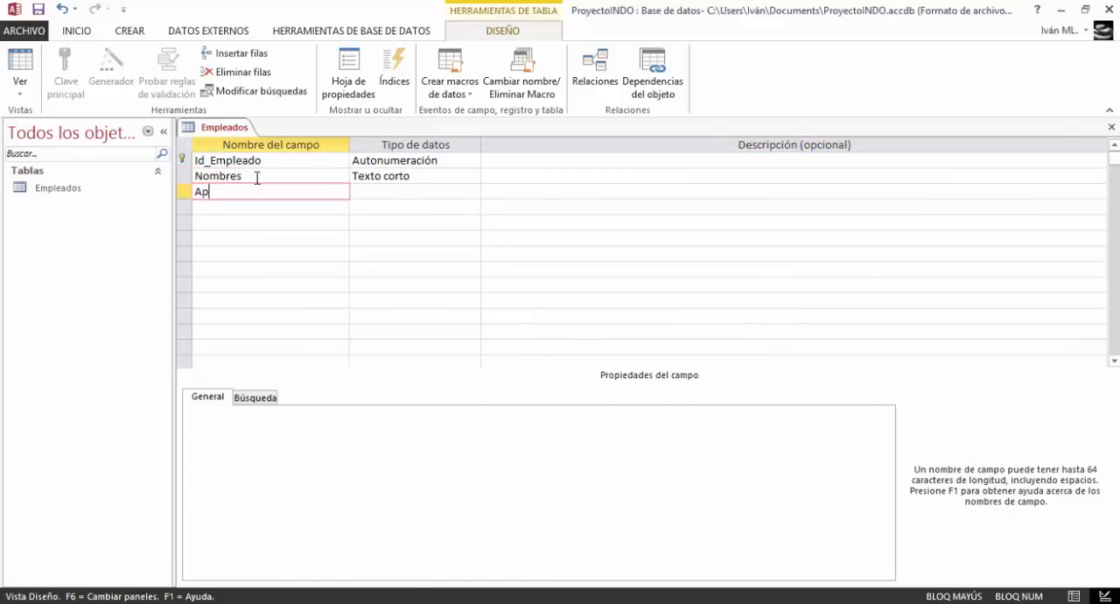
text(ellidos)
key(Down)
key(Caps_Lock)
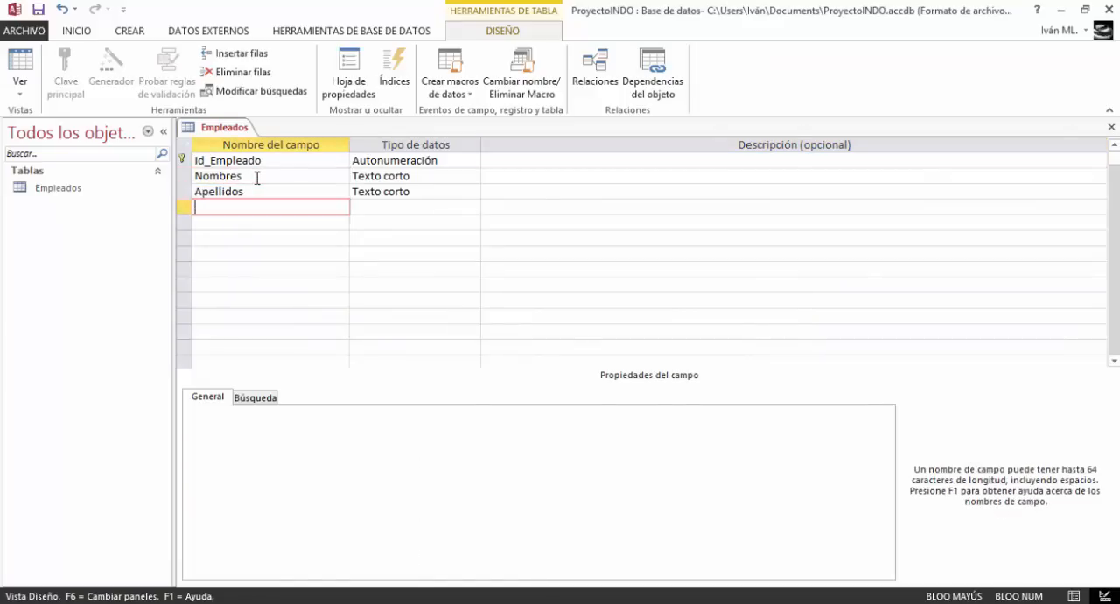
text(E)
key(Caps_Lock)
text(dad)
key(Down)
Add the fields Tel and Direccion in the rows below Edad
key(Caps_Lock)
text(T)
key(Caps_Lock)
text(el)
key(Down)
key(Caps_Lock)
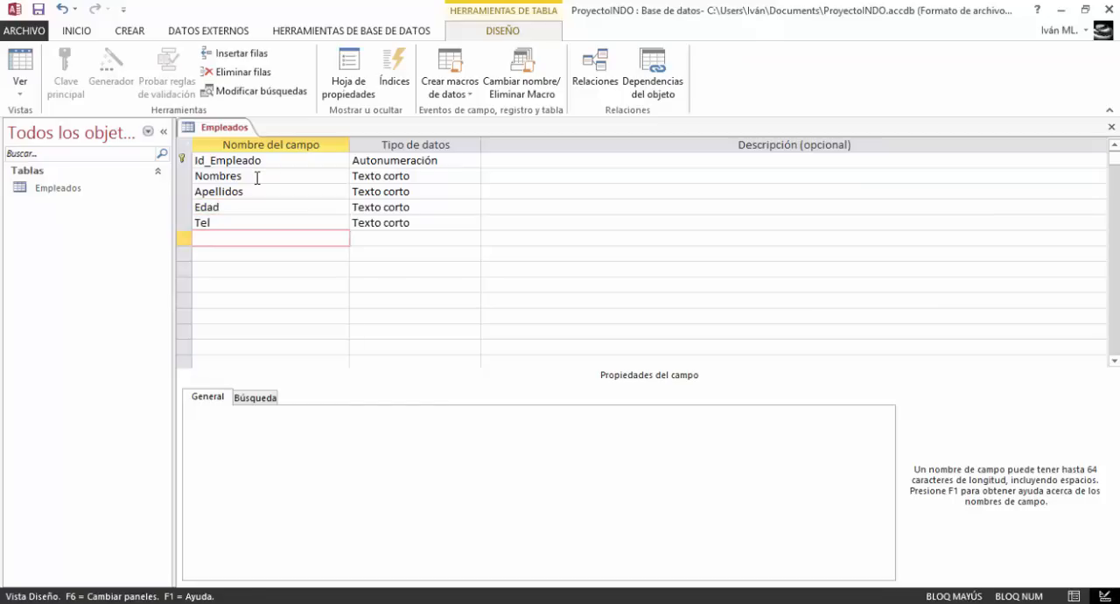
text(D)
key(Caps_Lock)
text(ireccion)
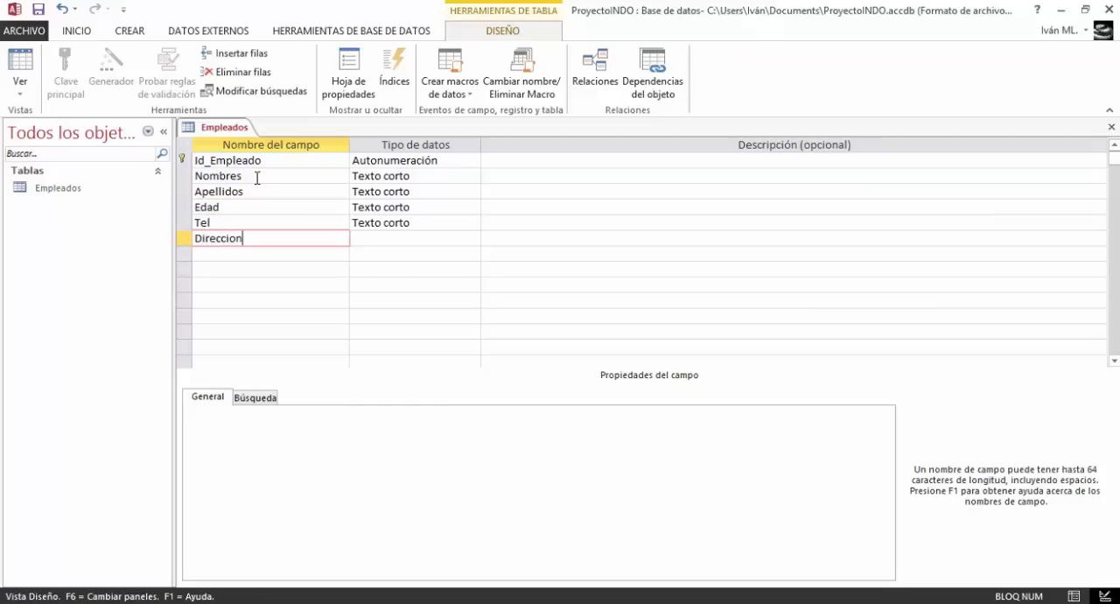
key(Down)
Add the fields Correo and Puesto in the rows below Direccion
key(Caps_Lock)
text(C)
key(Caps_Lock)
text(orreo)
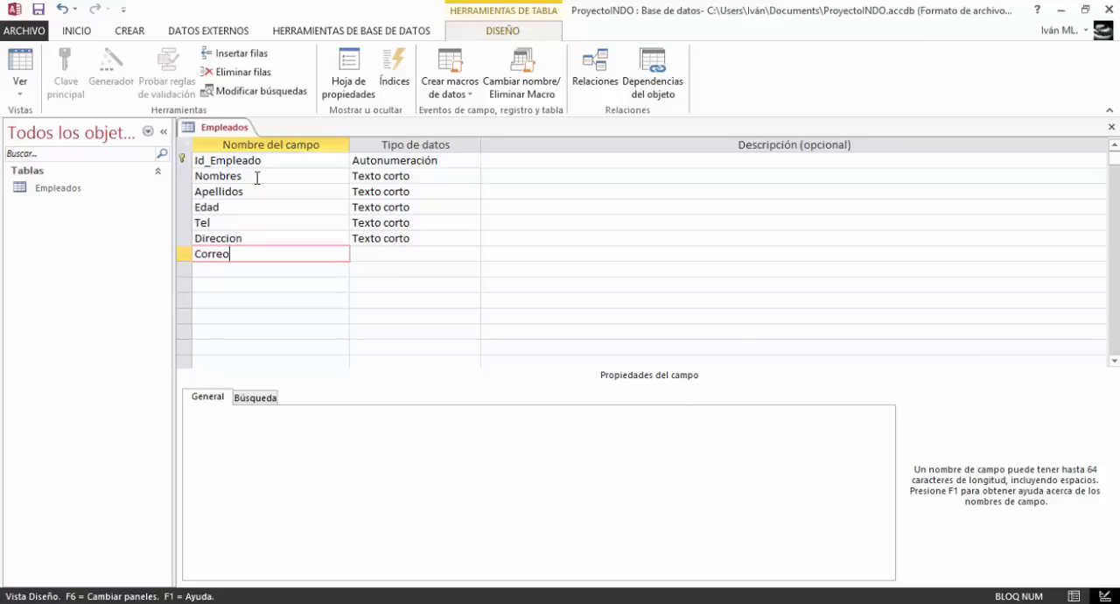
key(Down)
key(Caps_Lock)
text(P)
key(Caps_Lock)
text(uesto)
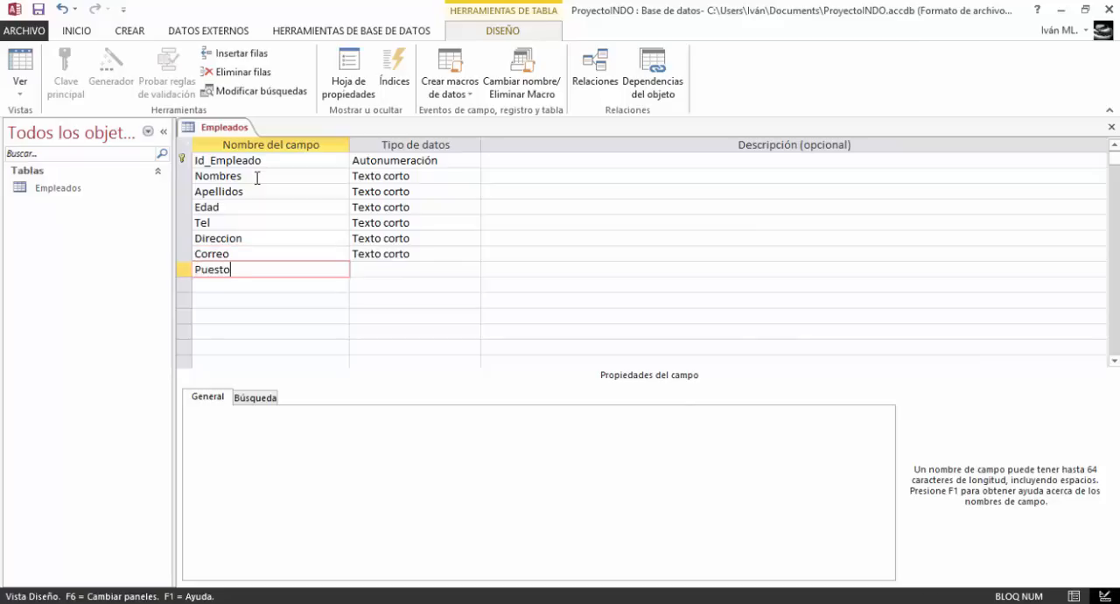
key(Down)
Add the fields Salario and Area_Trab in the rows below Puesto
key(Caps_Lock)
text(S)
key(Caps_Lock)
text(alario)
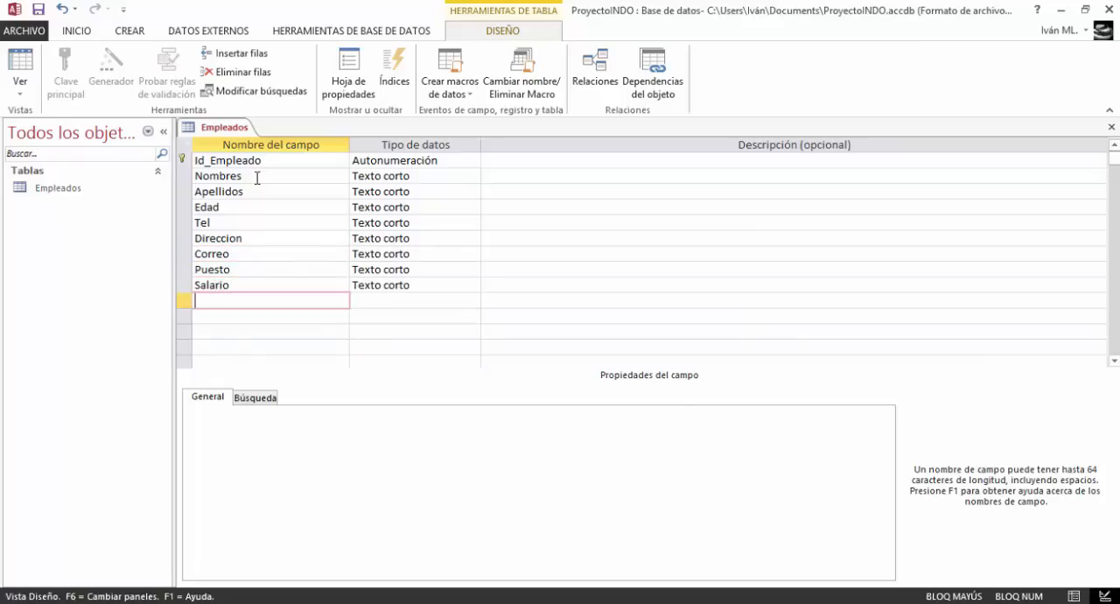
key(Down)
key(Caps_Lock)
text(A)
key(Caps_Lock)
text(rea_Trab)
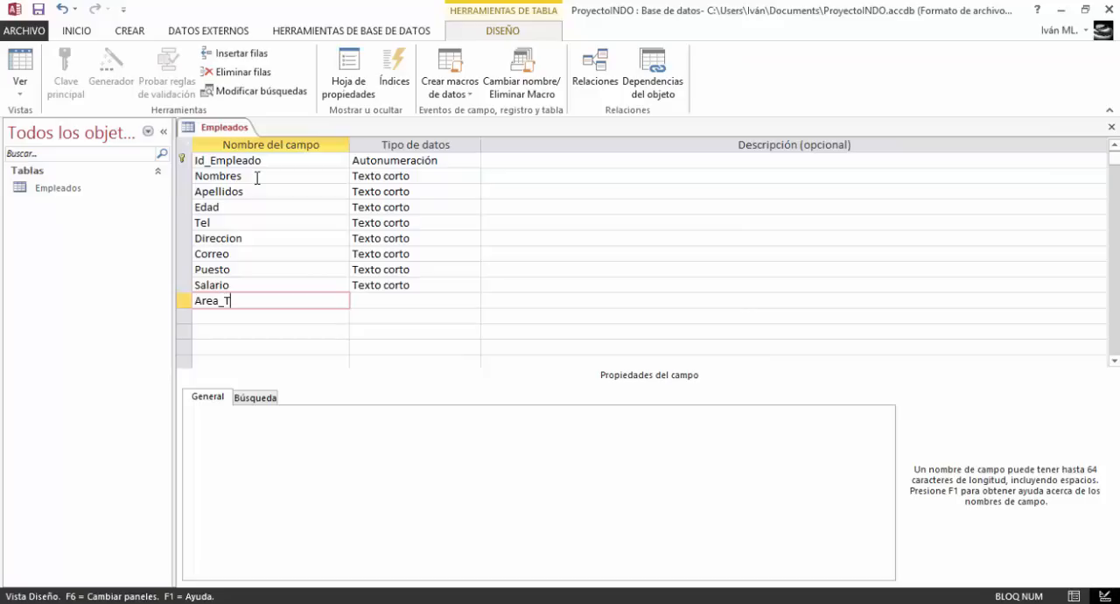
key(Down)
Add a field named Fech_cont in the row below Area_Trab
key(Caps_Lock)
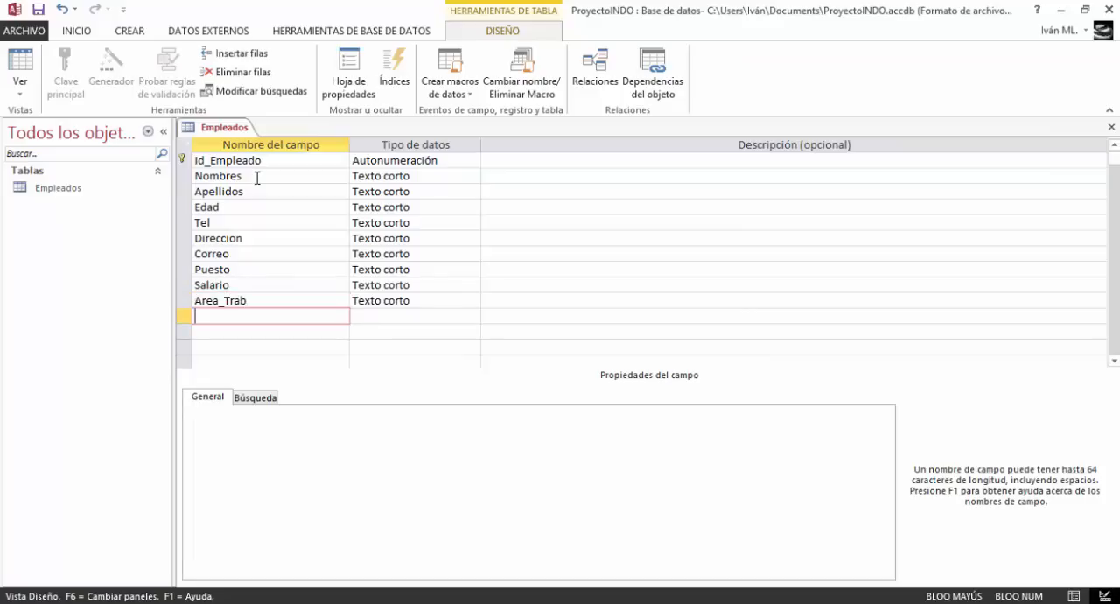
text(F)
key(Caps_Lock)
text(ech_a)
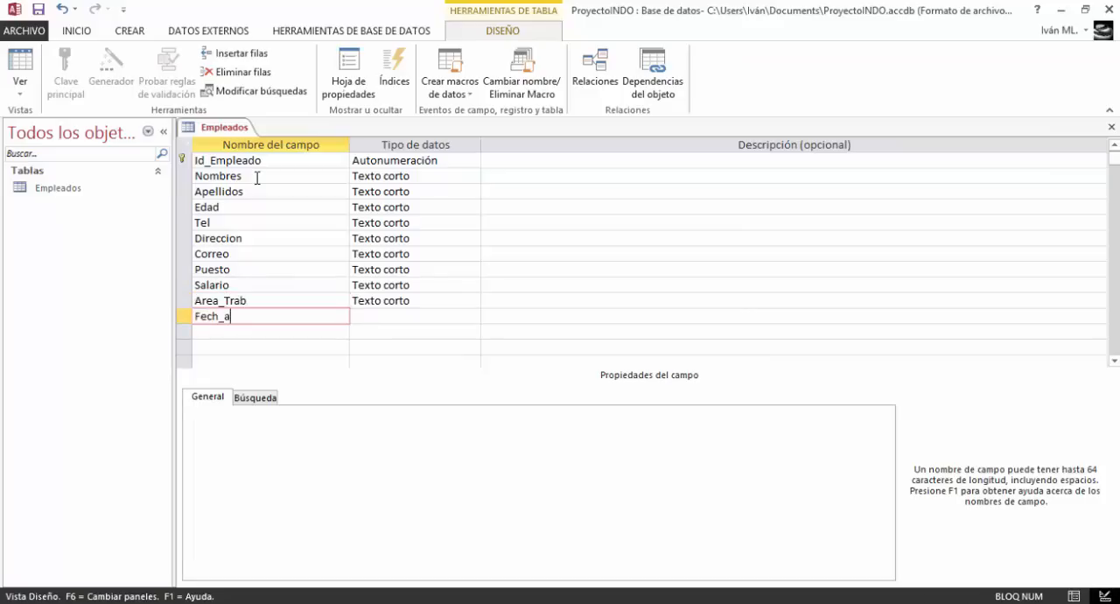
text(cept)
key(BackSpace)
key(BackSpace)
key(BackSpace)
key(BackSpace)
key(BackSpace)
text(cont)
key(Down)
Add the fields Hora_ent and Hora_sal in the rows below Fech_cont
key(Caps_Lock)
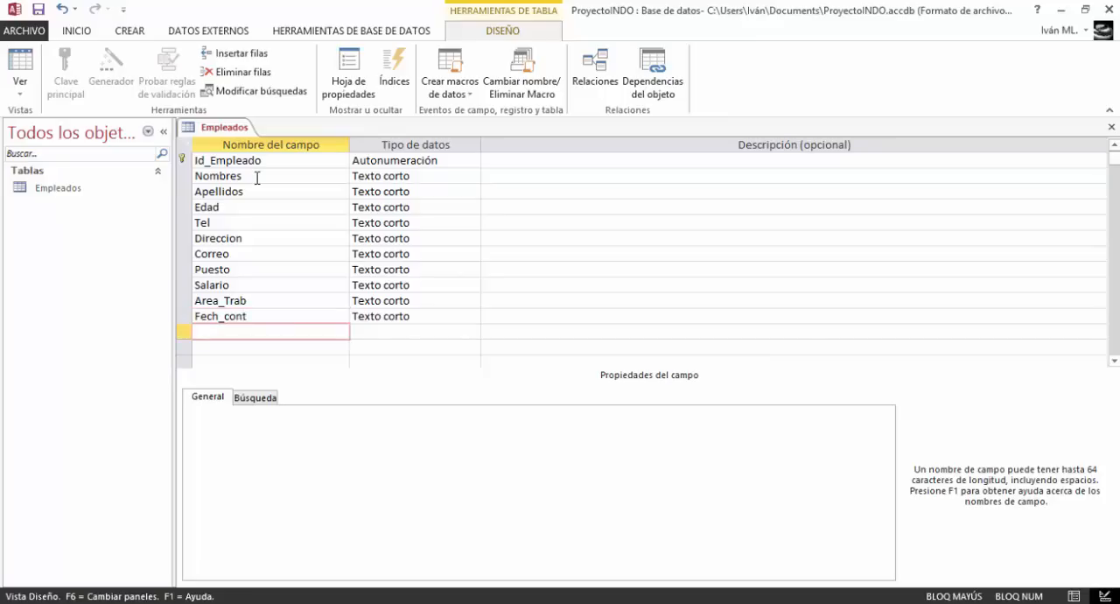
text(H)
key(Caps_Lock)
text(ora_en)
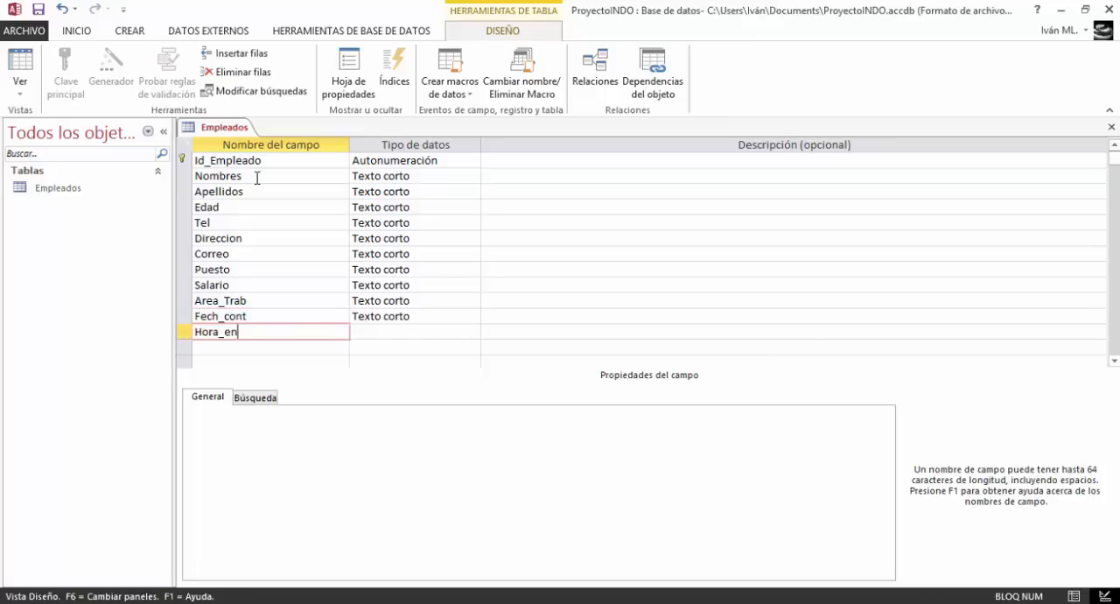
text(t)
key(Down)
key(Caps_Lock)
text(H)
key(Caps_Lock)
text(ora)
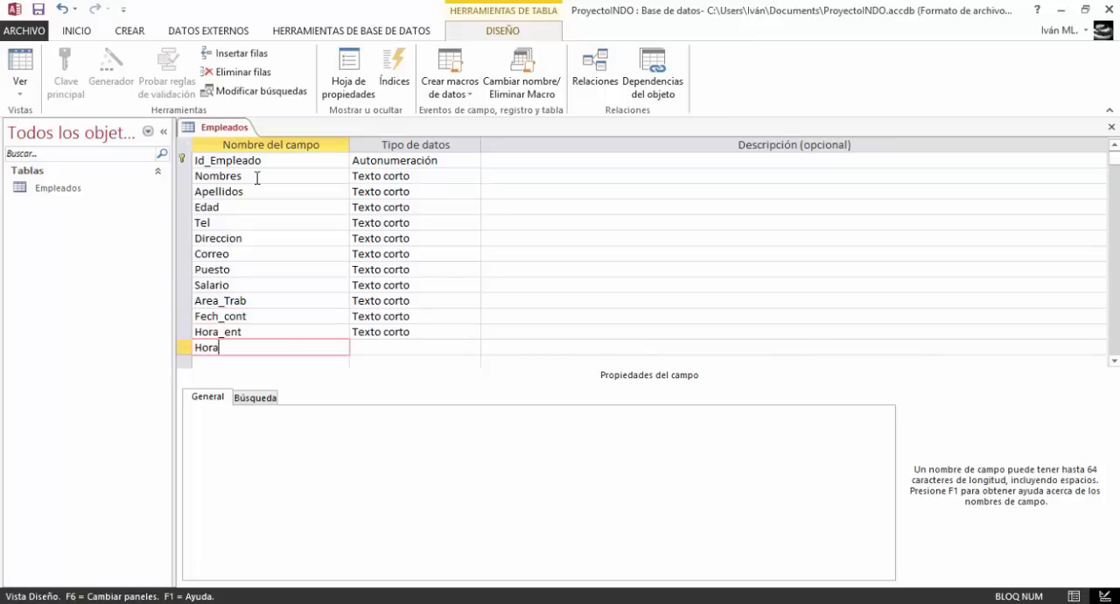
text(_sal)
click(258, 307)
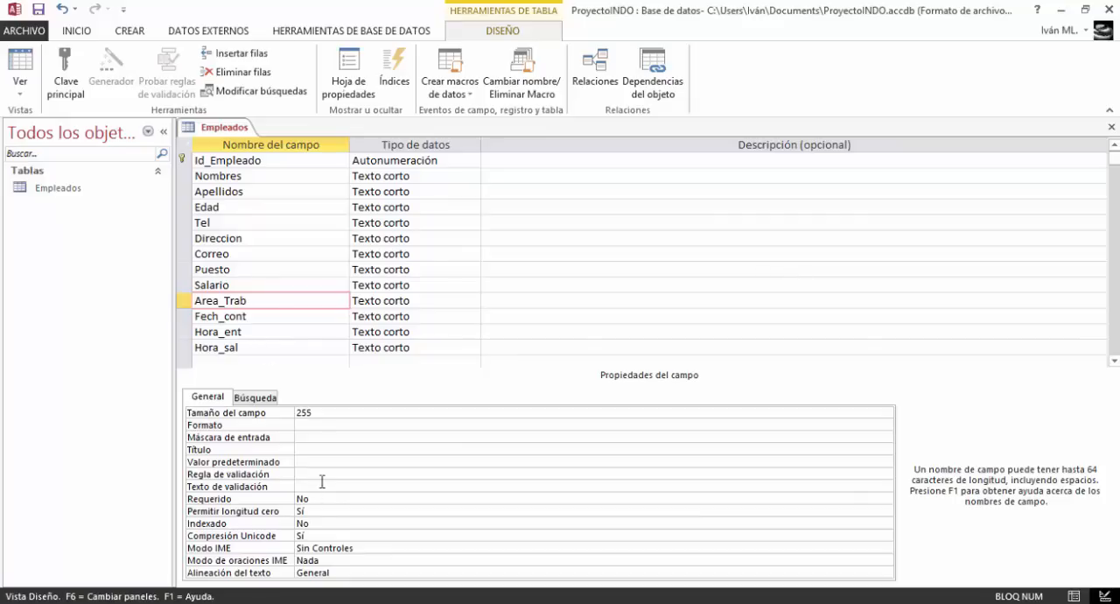
click(308, 449)
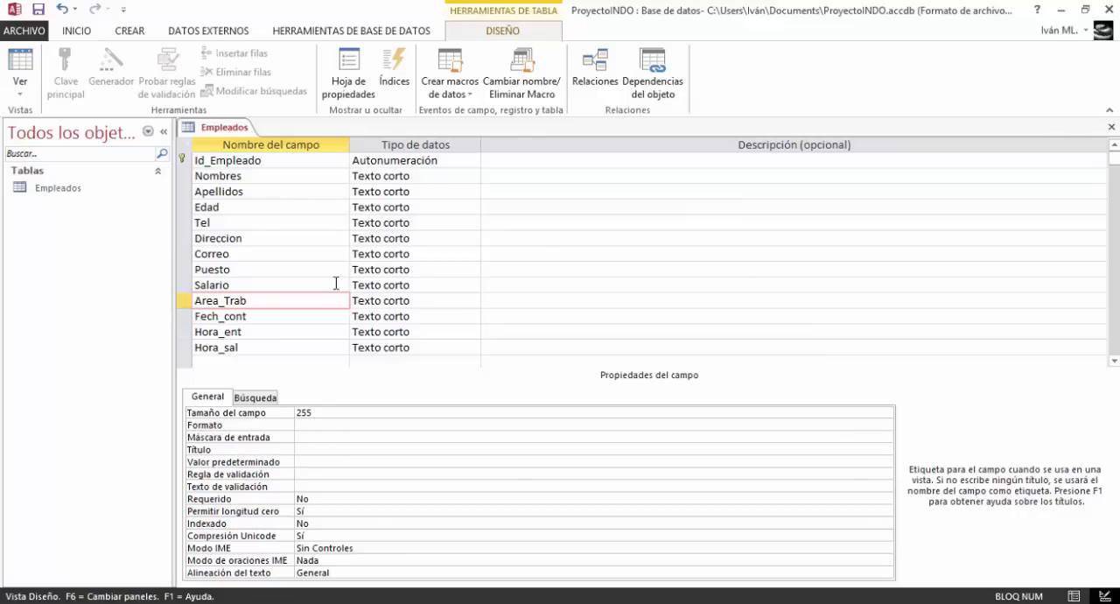
click(422, 161)
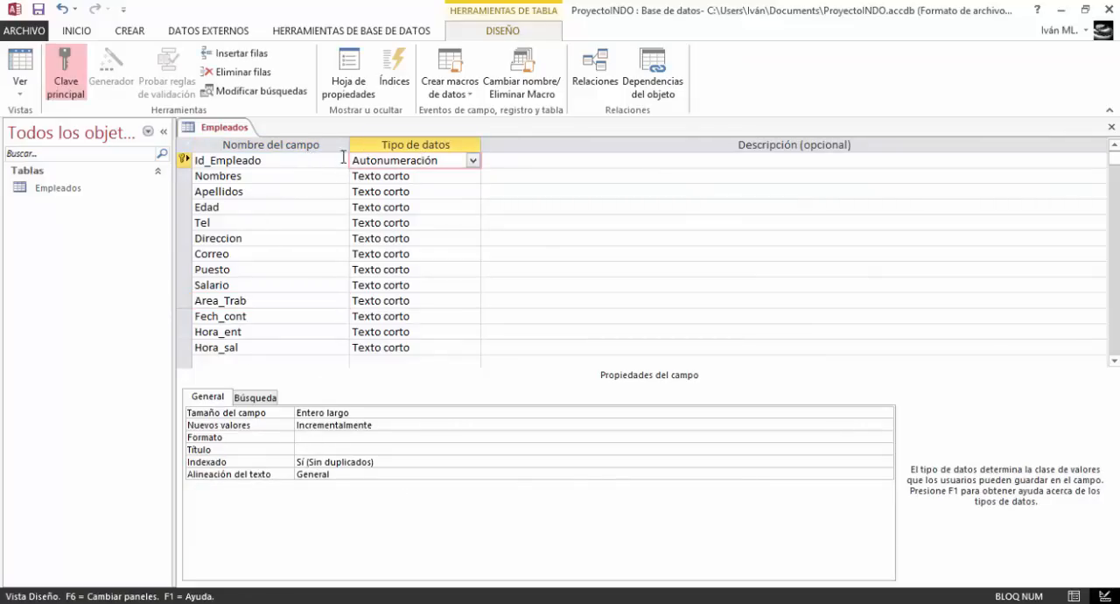
click(444, 175)
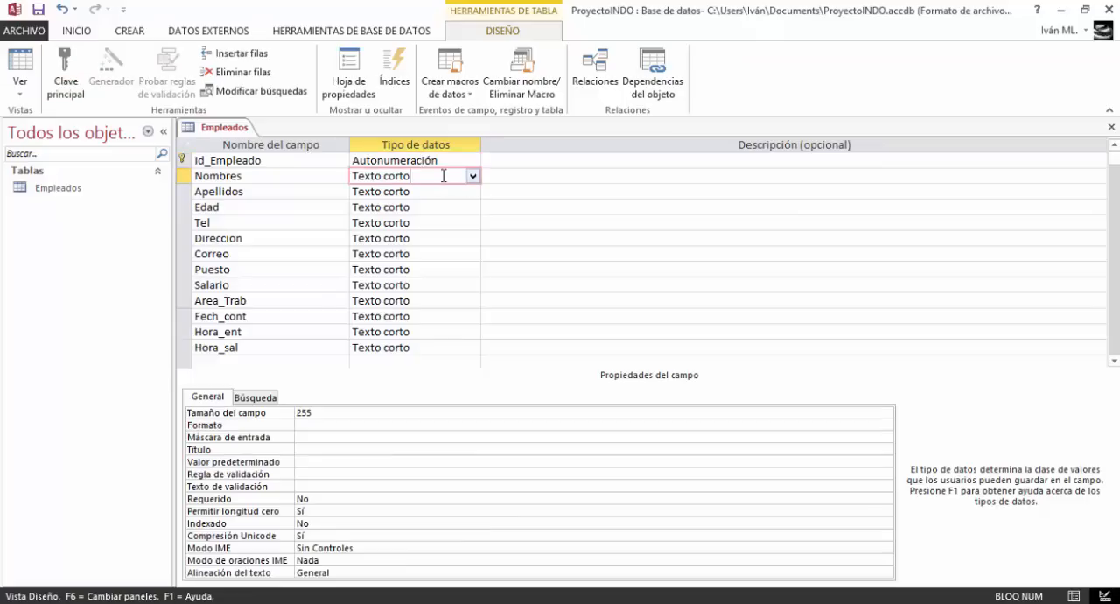
click(441, 160)
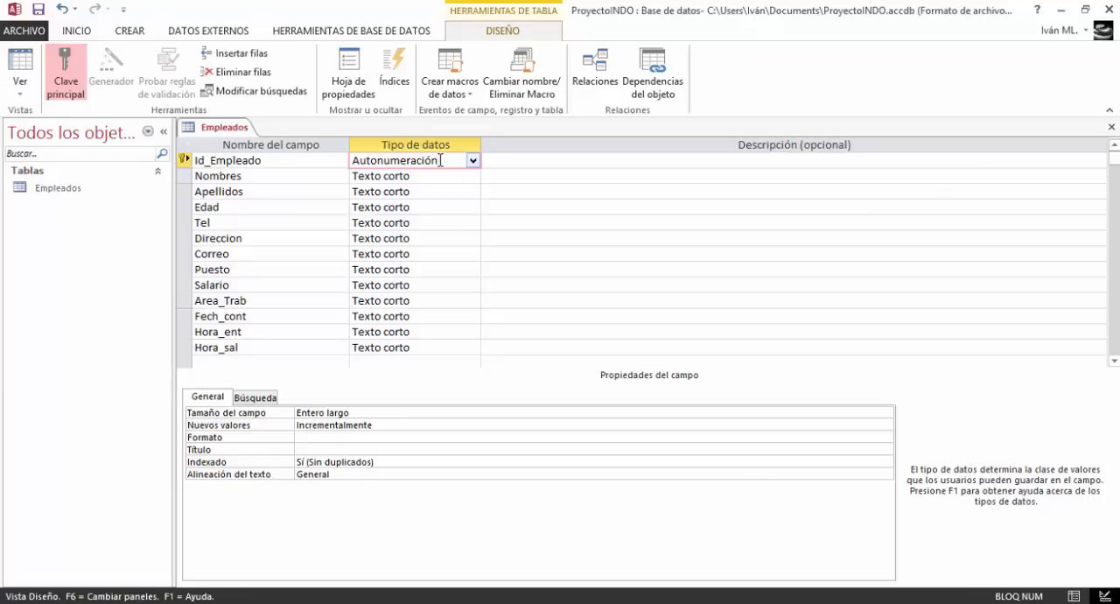
Set the Nombres field's size to 25 and its title to Nombres
click(450, 176)
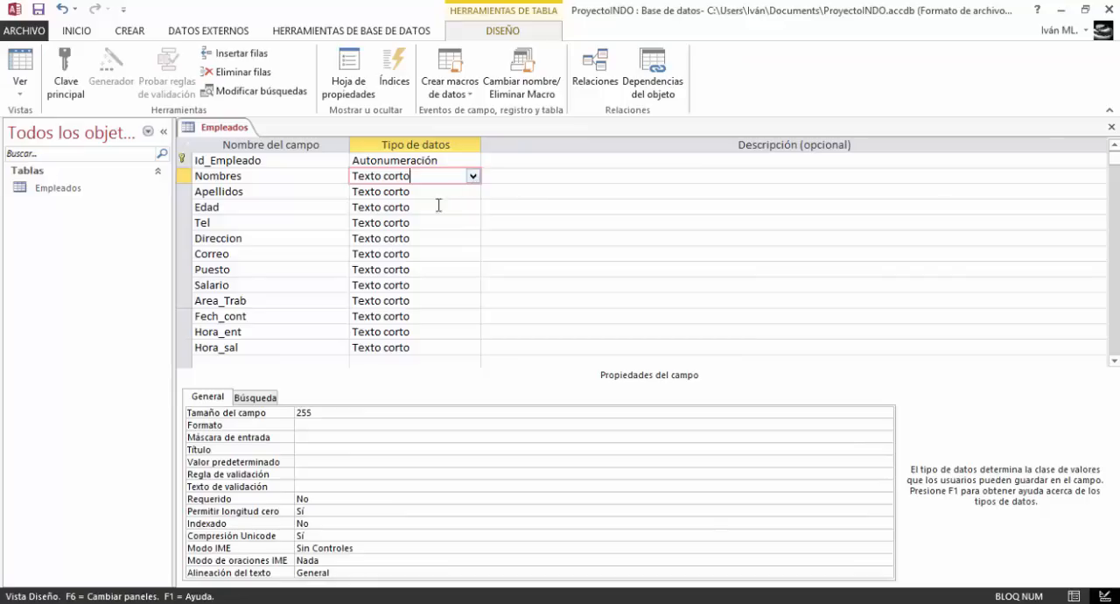
click(366, 412)
key(BackSpace)
key(BackSpace)
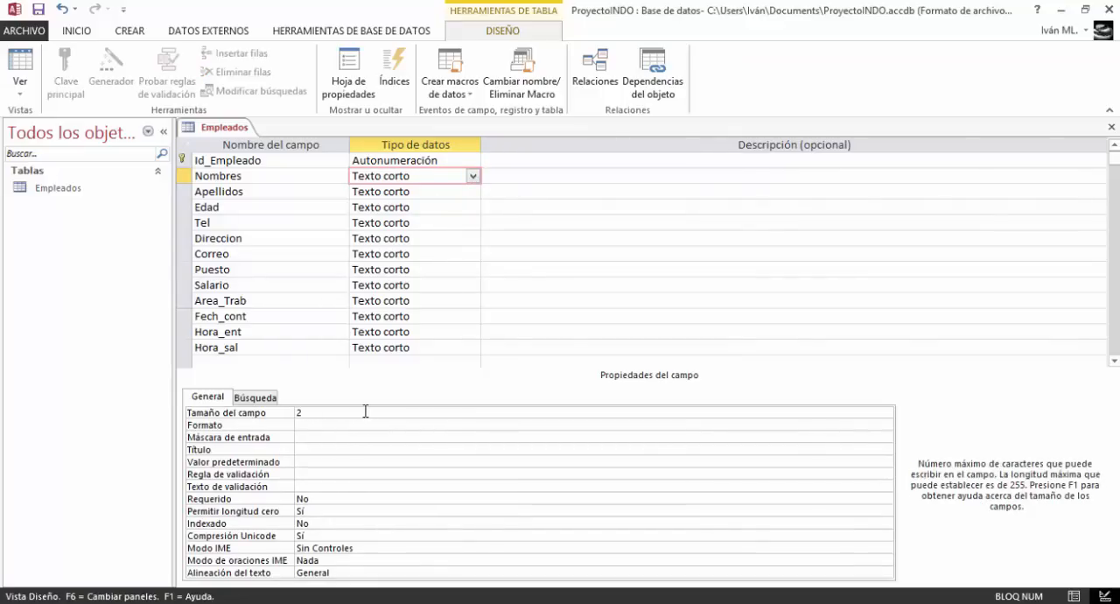
text(5)
key(Caps_Lock)
click(301, 450)
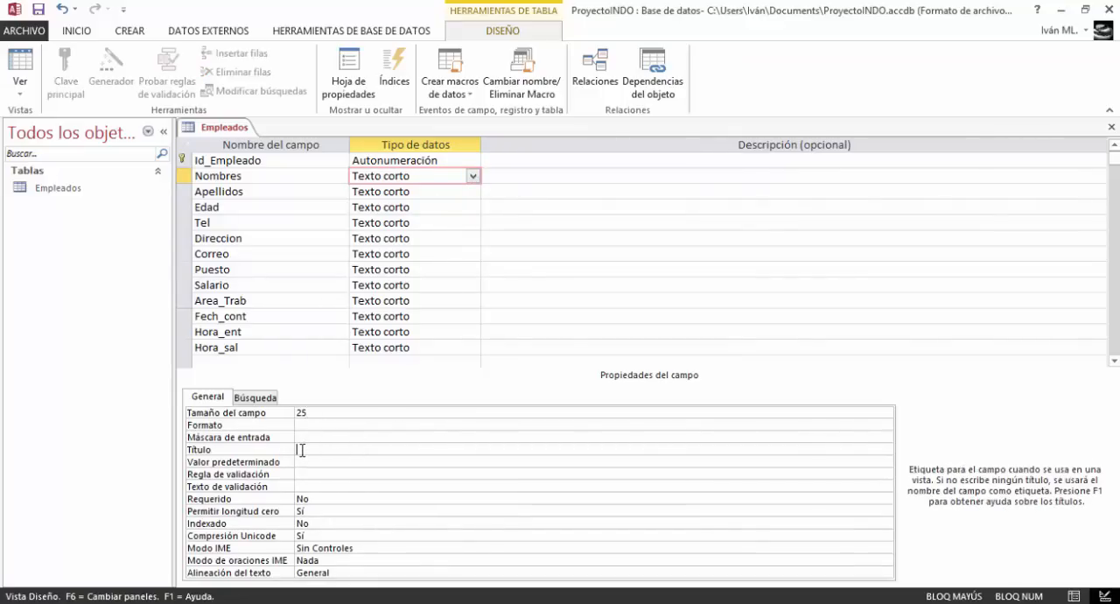
text(No)
key(Caps_Lock)
text(ombres)
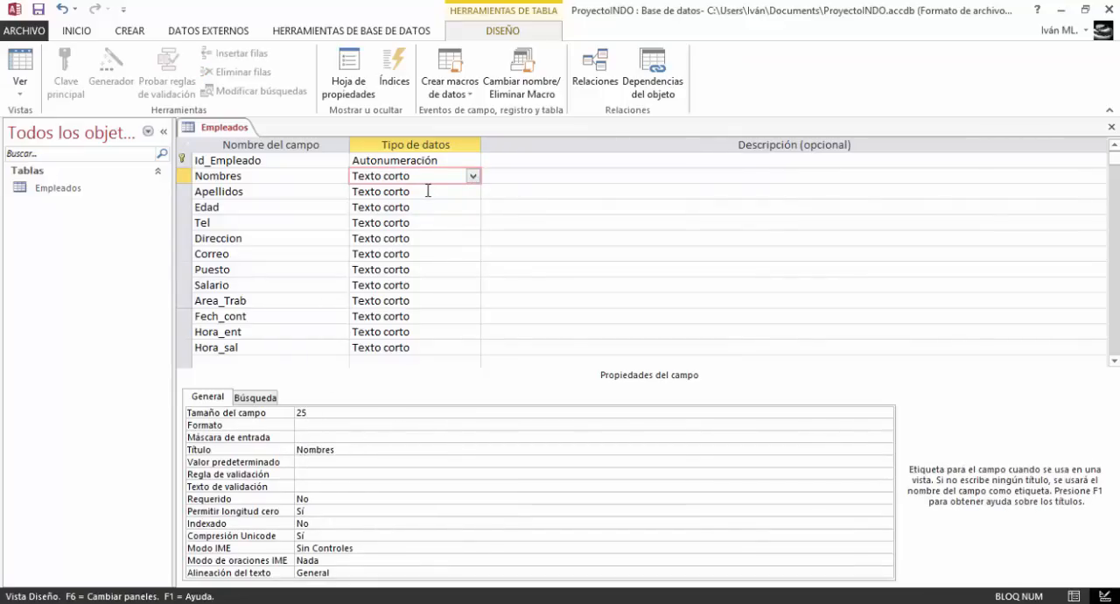
Keep the Apellidos field as Texto corto, and set its size to 25 and its title to Apellidos
click(428, 191)
click(473, 191)
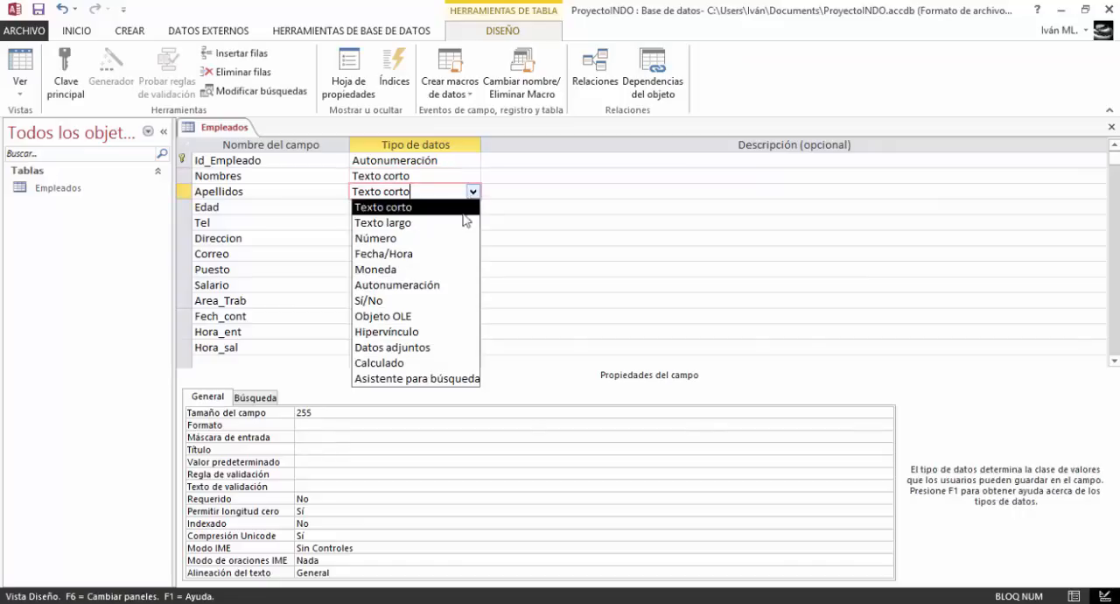
click(443, 207)
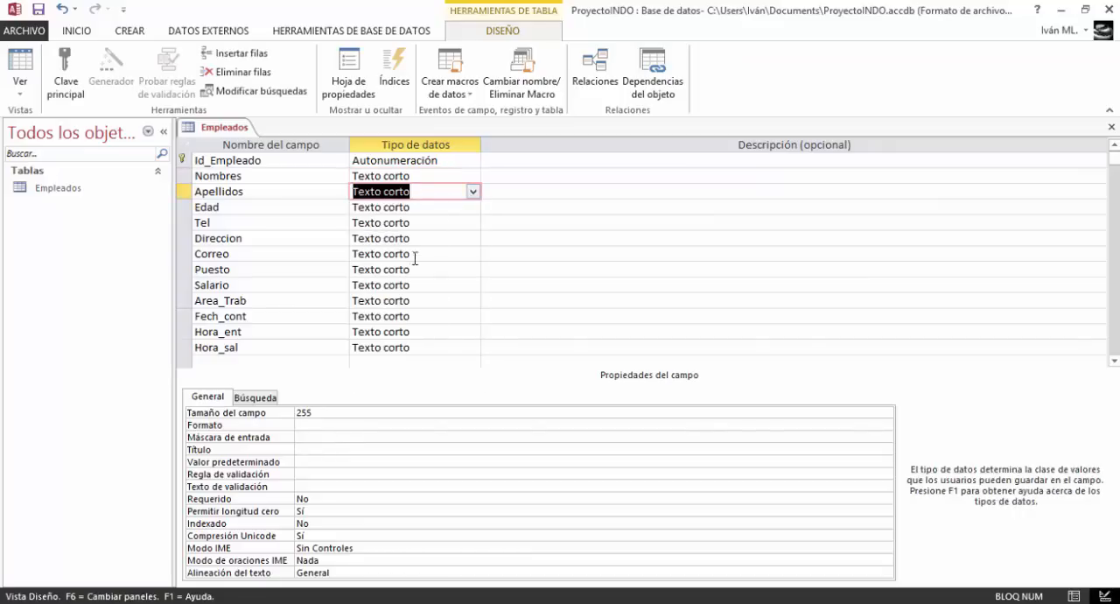
click(320, 413)
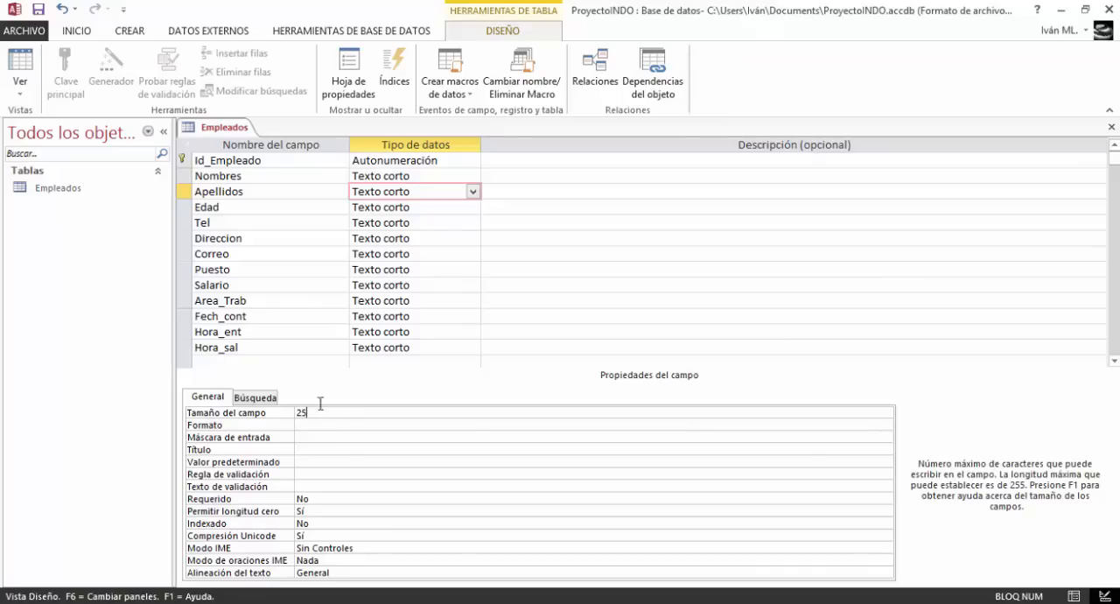
click(309, 449)
key(Caps_Lock)
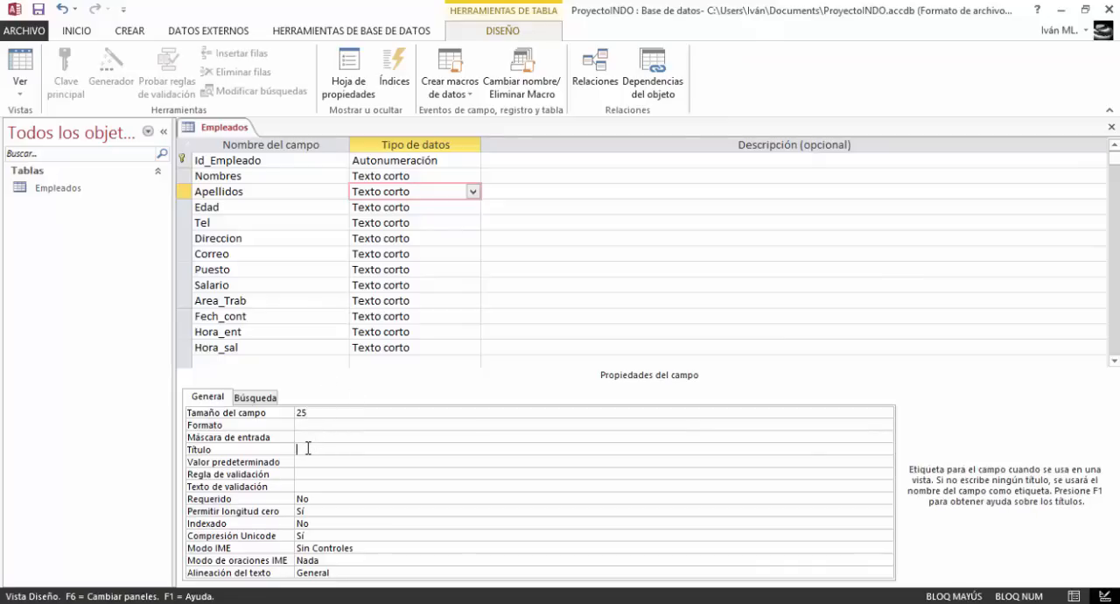
text(A)
key(Caps_Lock)
text(pellidos)
Set the Edad field's data type to Número and its field size to Entero
click(405, 207)
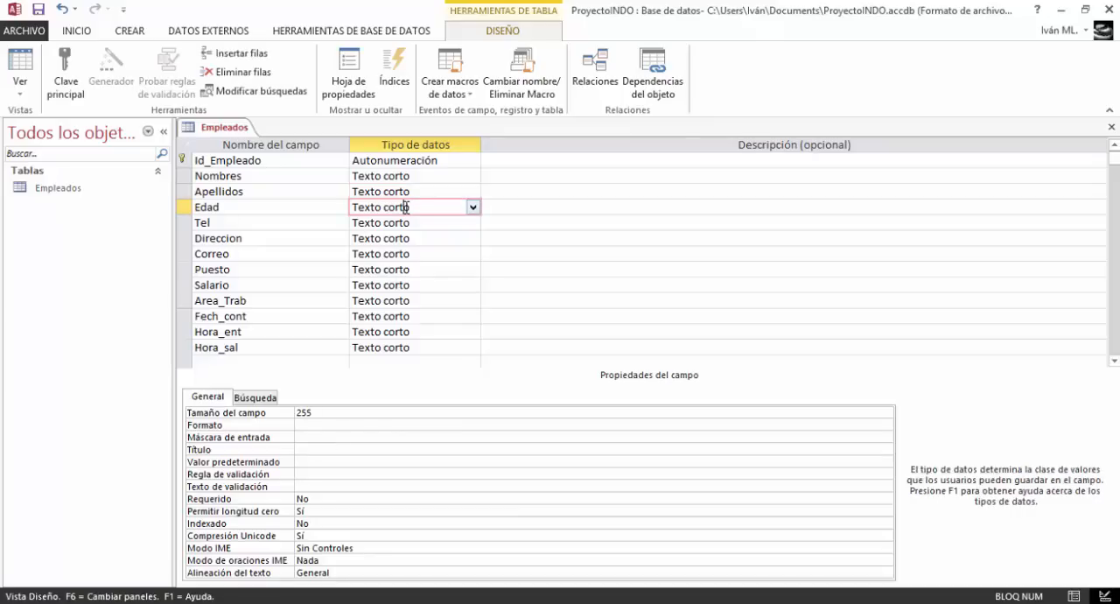
click(473, 206)
click(423, 254)
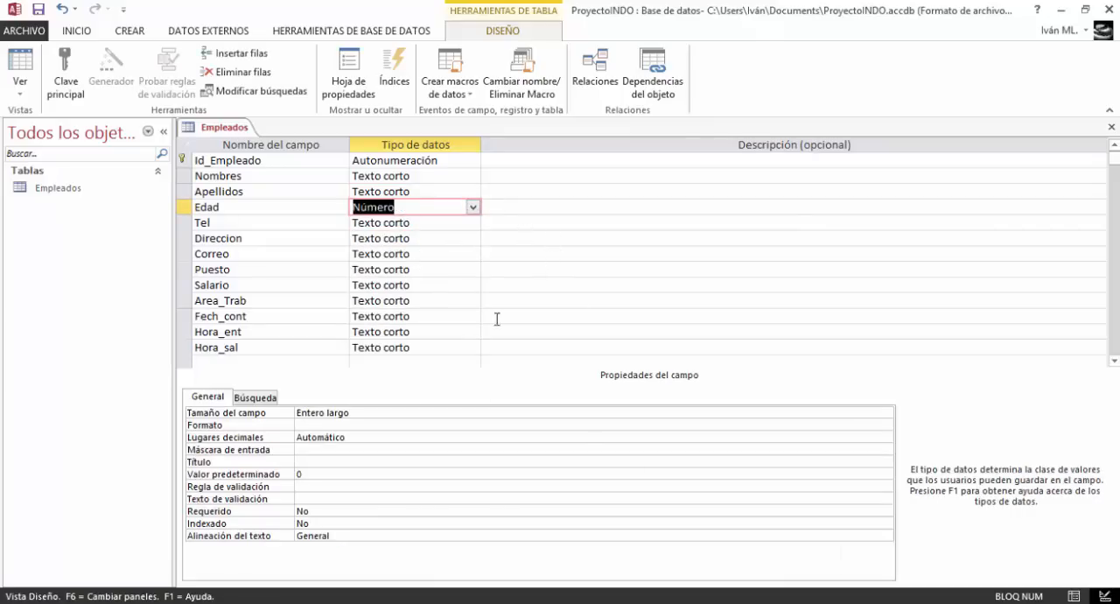
click(438, 411)
click(886, 415)
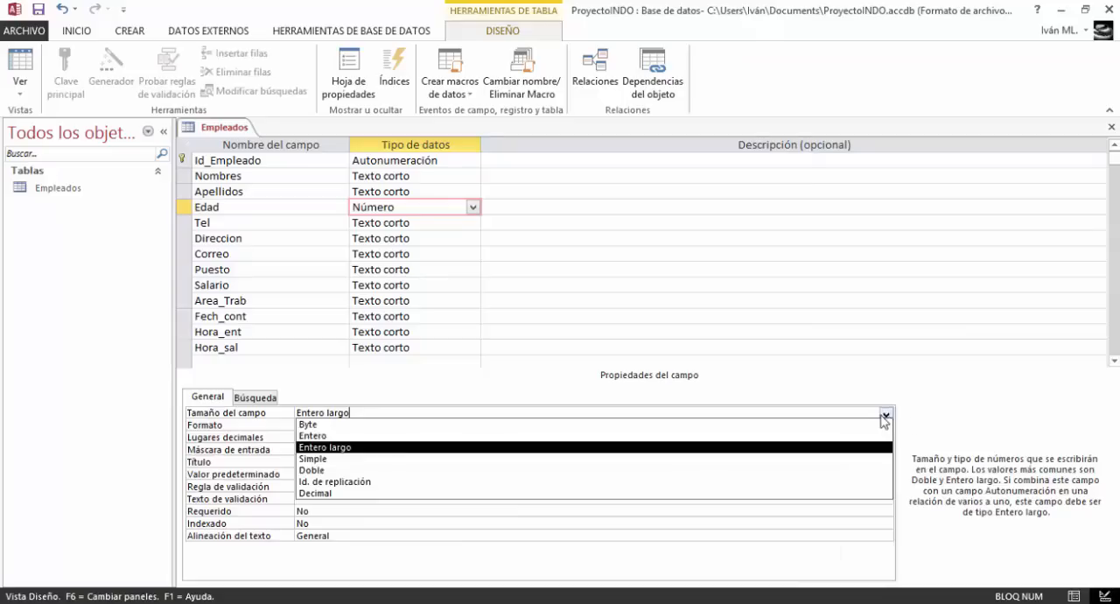
click(863, 435)
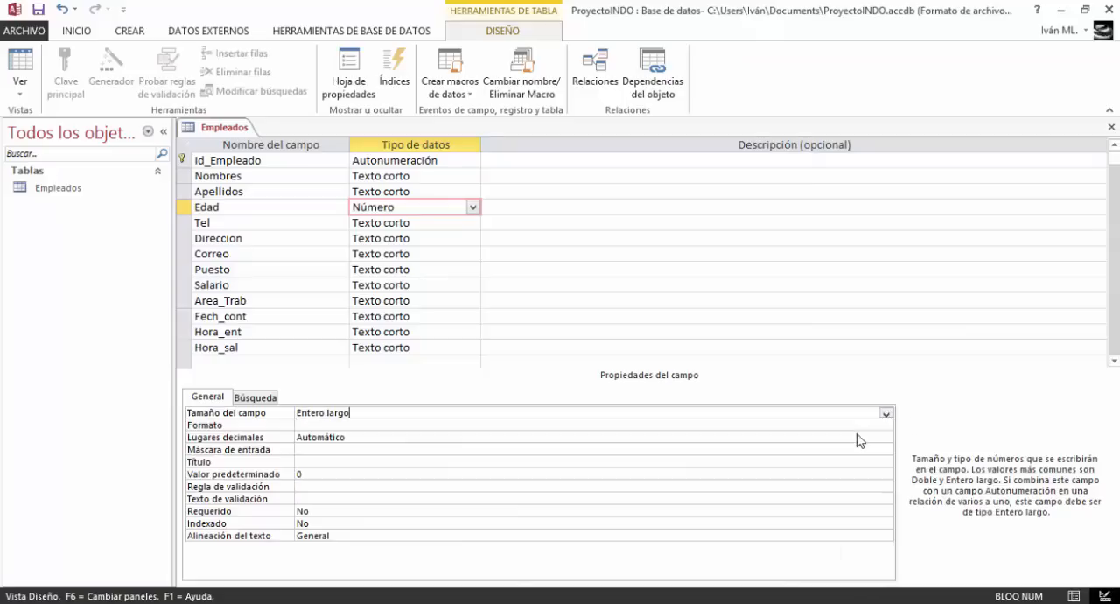
Set the Edad field's title to Edad
click(325, 427)
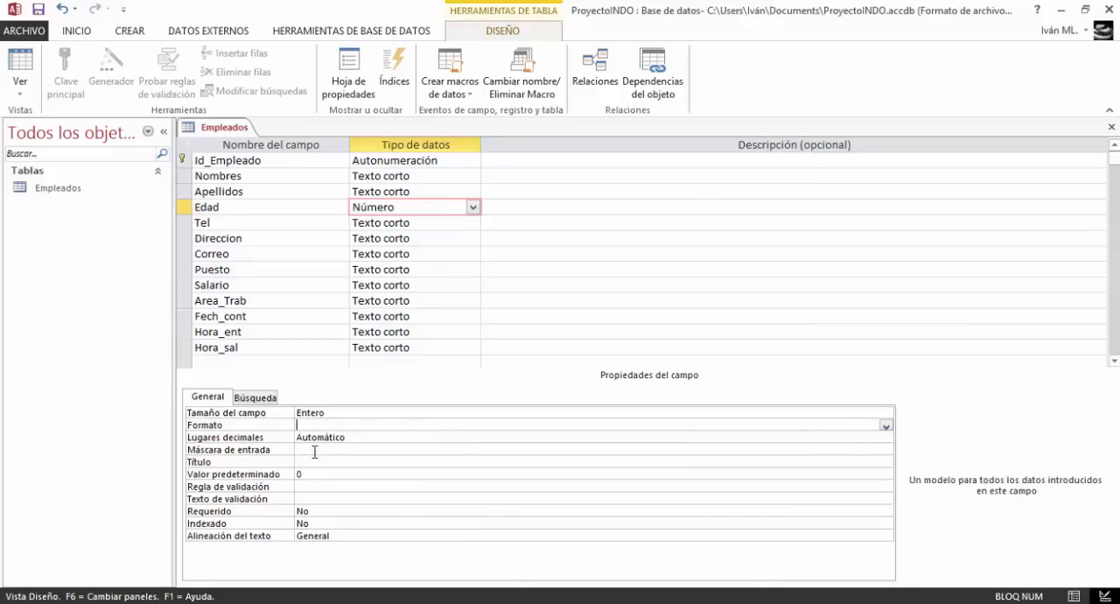
click(308, 461)
text(Edad)
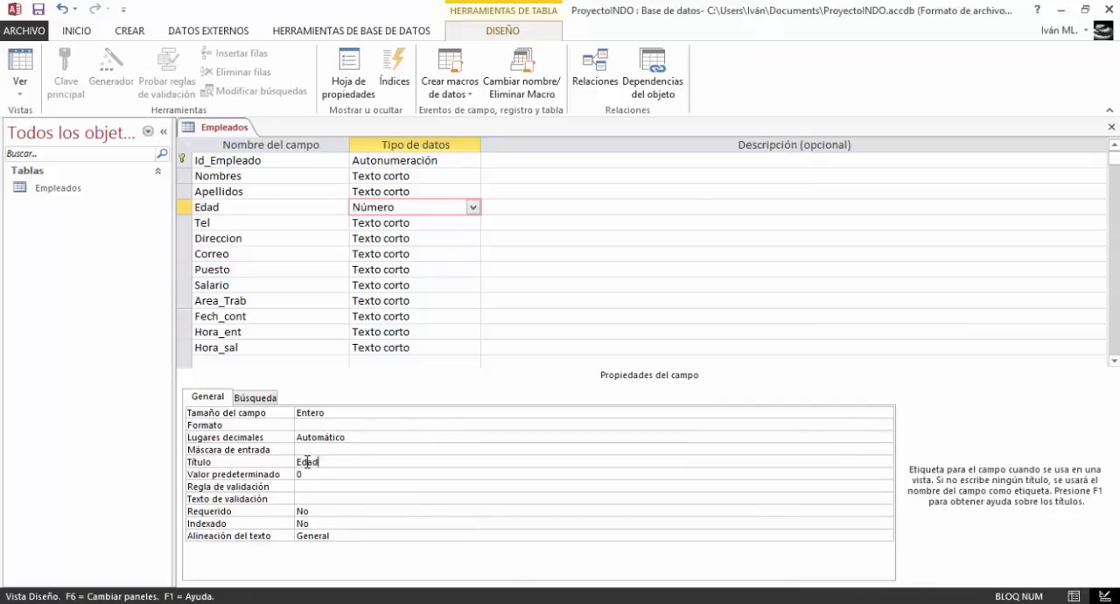
Set the Tel field's data type to Número
click(382, 224)
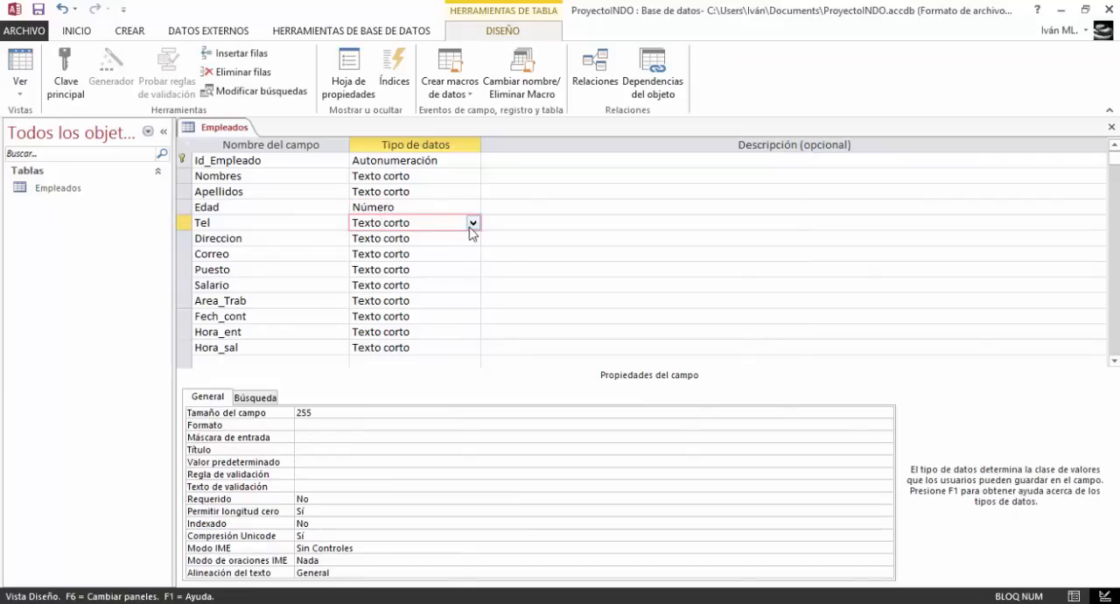
click(472, 224)
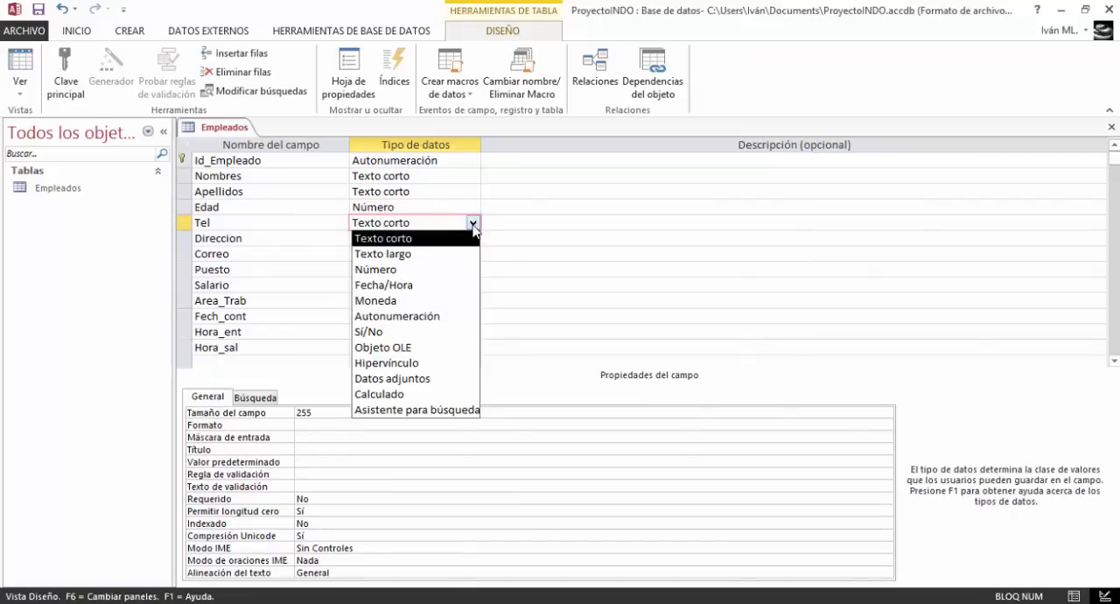
click(437, 269)
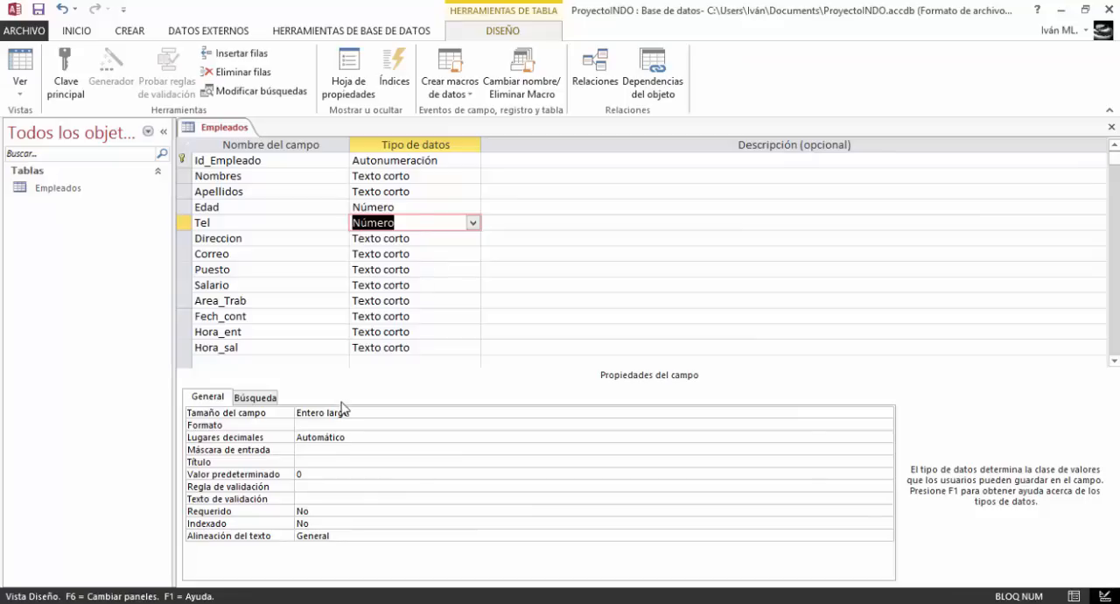
Set the Tel field's title to Teléfono, with the accent on the second syllable
click(323, 461)
key(Caps_Lock)
text(T)
key(Caps_Lock)
text(elef)
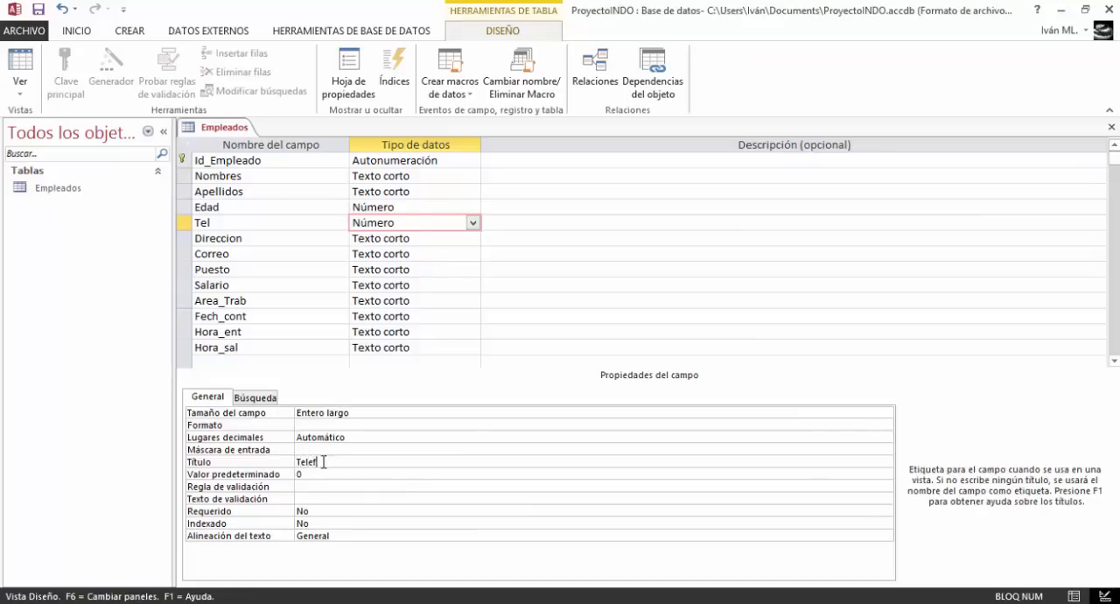
key(BackSpace)
key(BackSpace)
key(BackSpace)
text(élefono)
click(316, 450)
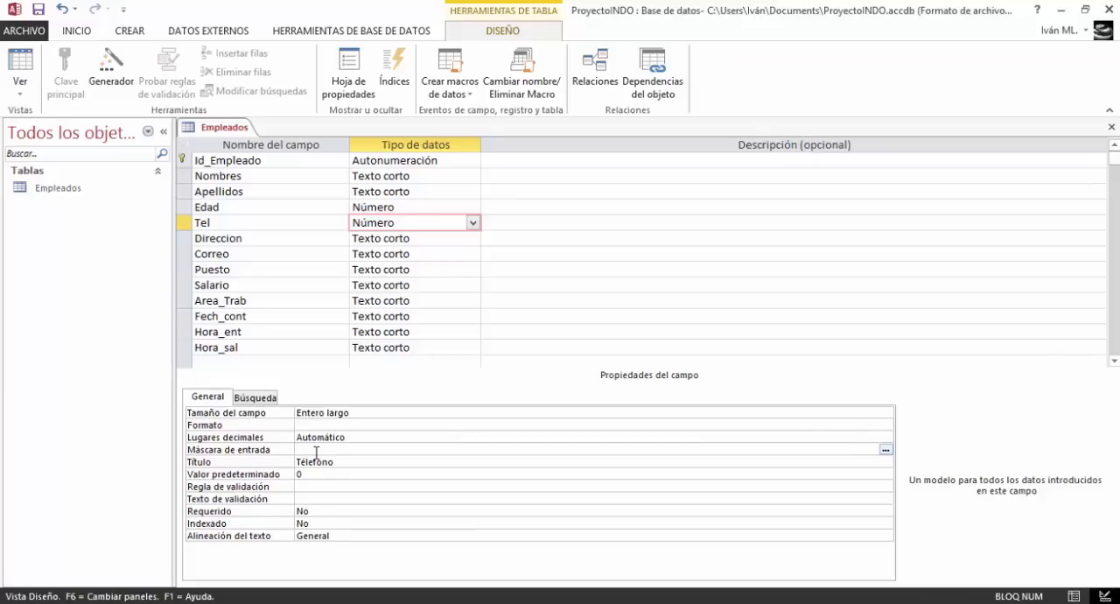
click(306, 461)
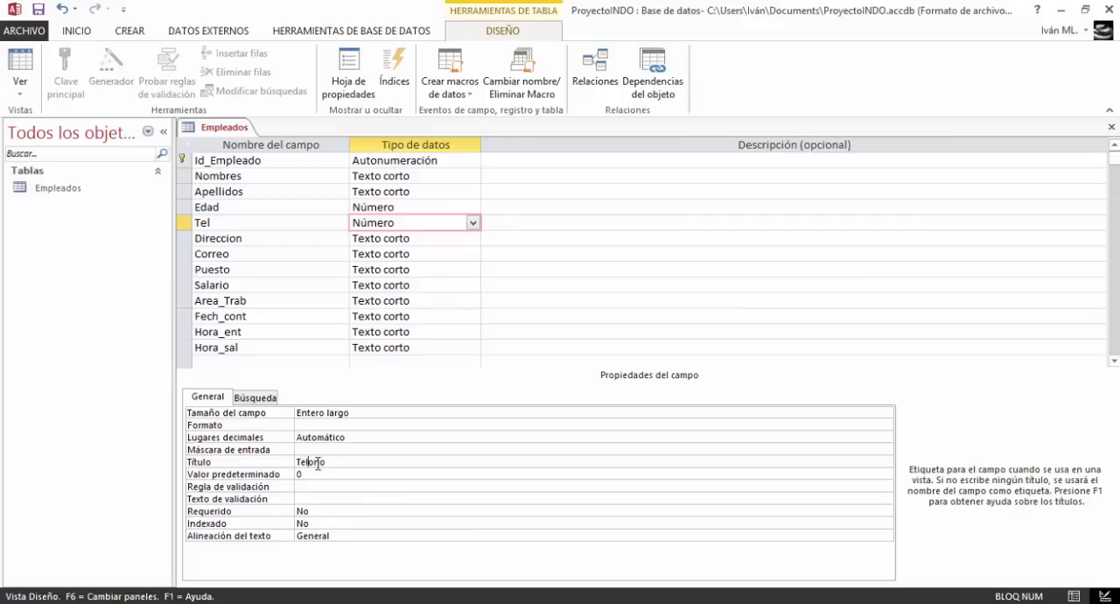
text(é)
Set the Tel field's data type to Texto corto
click(331, 425)
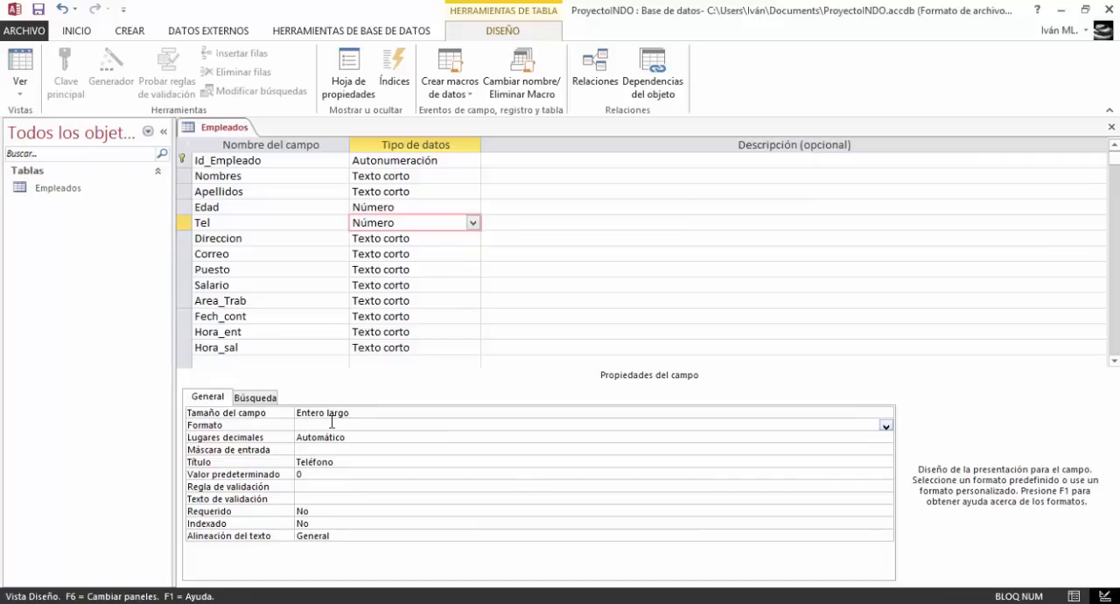
click(345, 448)
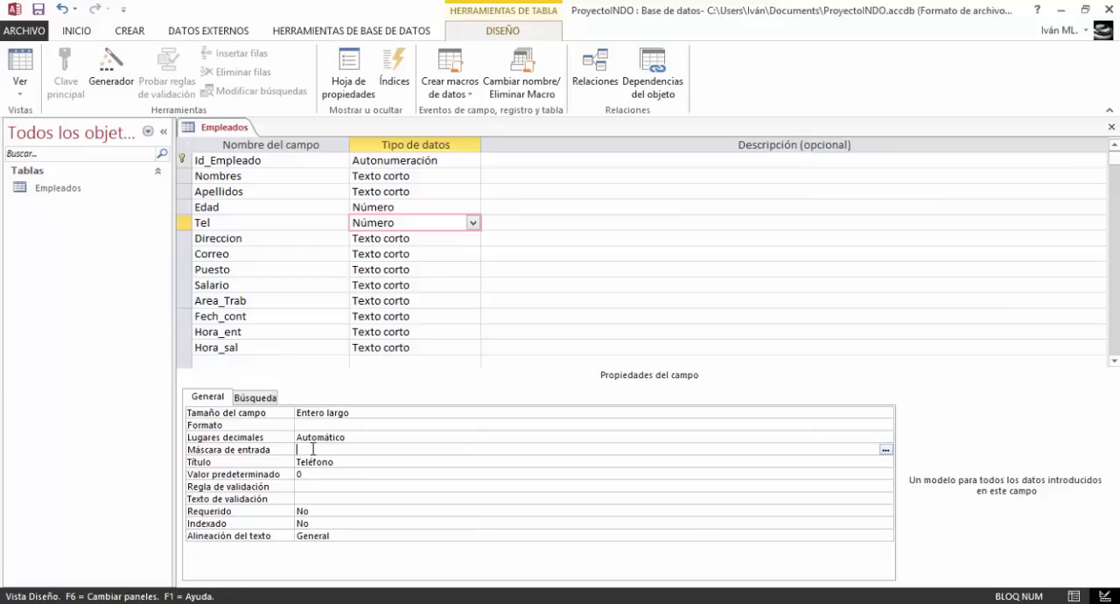
click(472, 222)
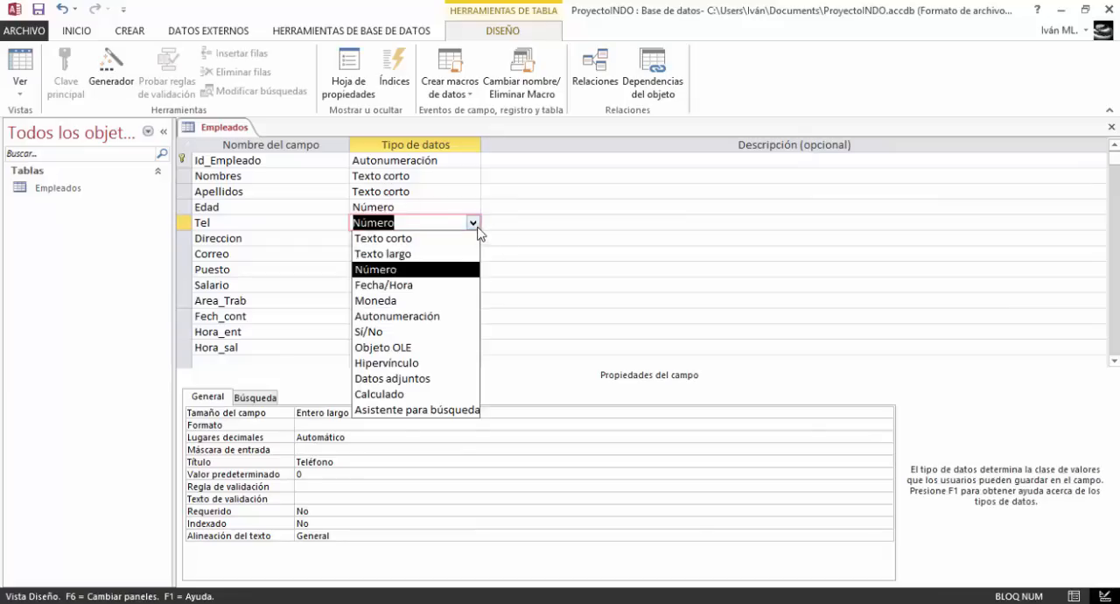
click(425, 240)
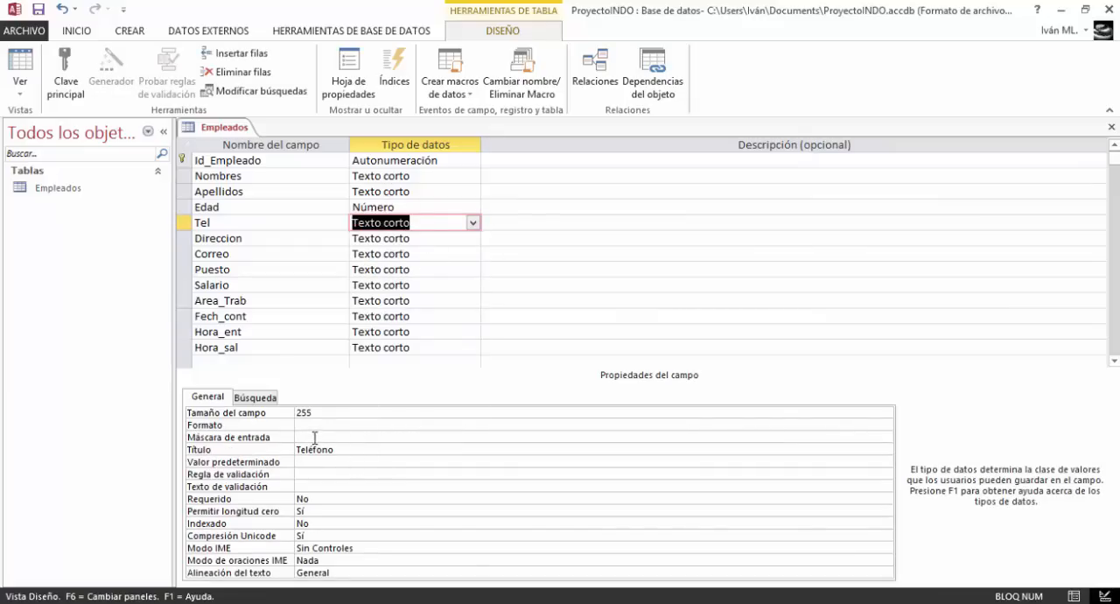
Start the input mask wizard for the Tel field and choose the Telefono mask
click(315, 437)
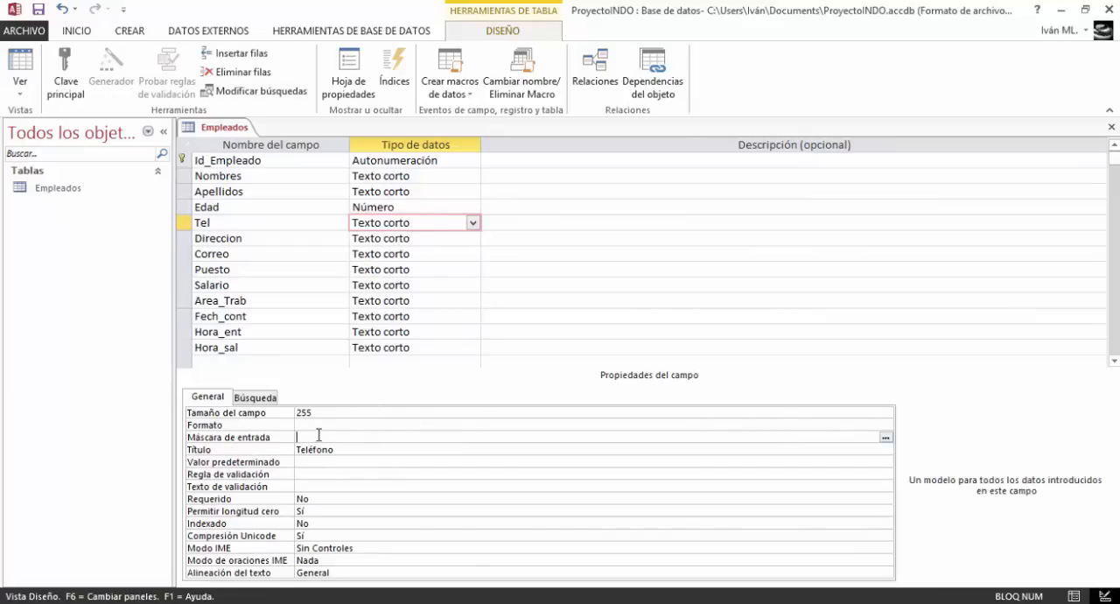
click(885, 437)
click(551, 355)
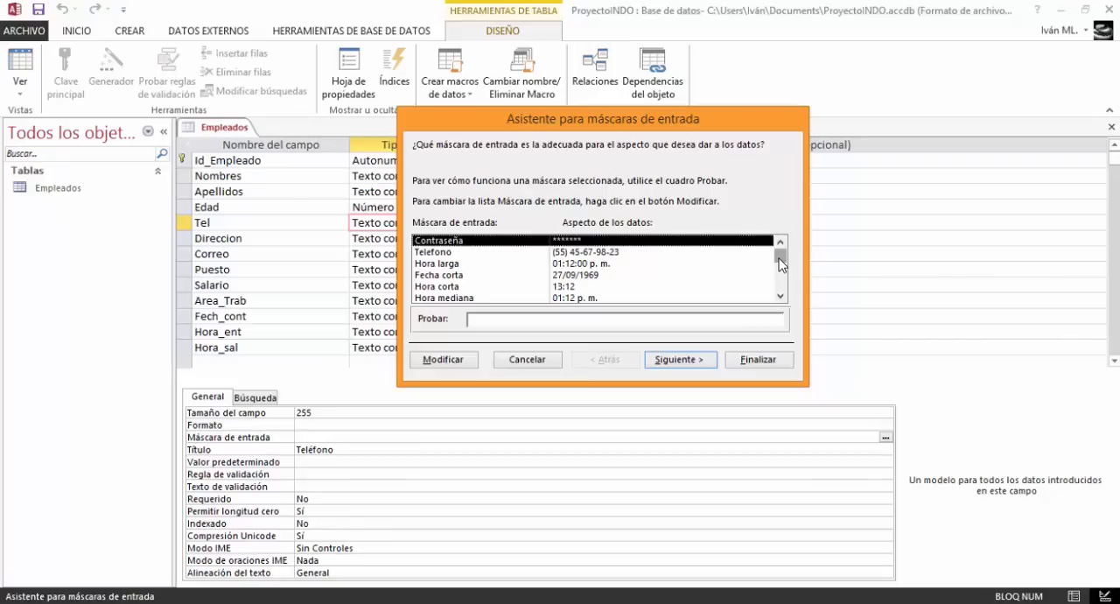
mouse_move(782, 261)
mouse_down()
mouse_move(793, 302)
mouse_move(783, 253)
mouse_up()
click(632, 253)
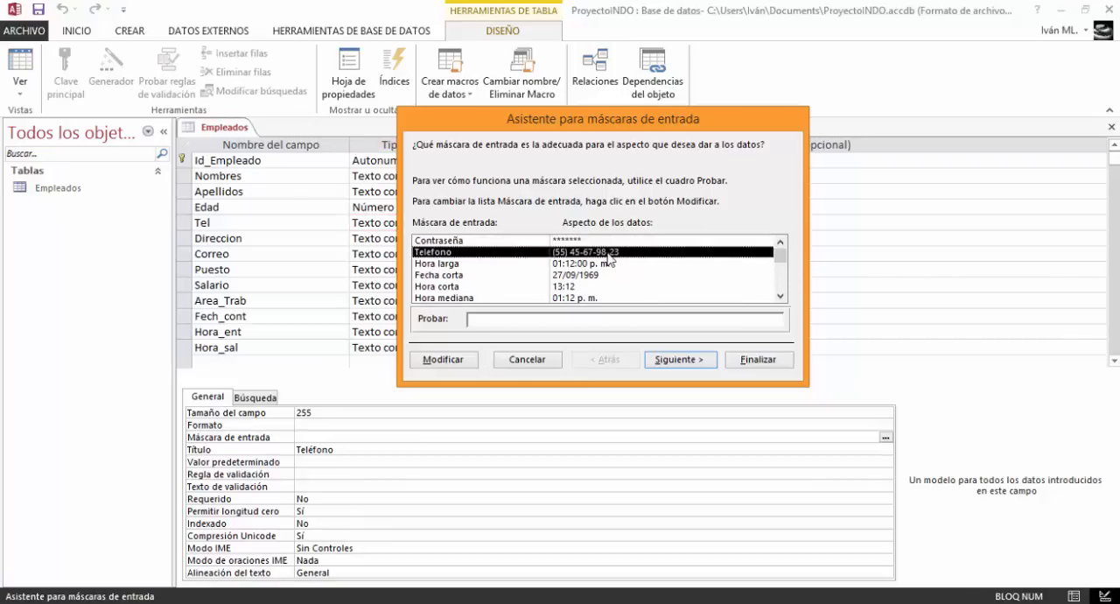
Set the Tel mask's placeholder character to # and store the data with the mask symbols, then finish the wizard
click(692, 368)
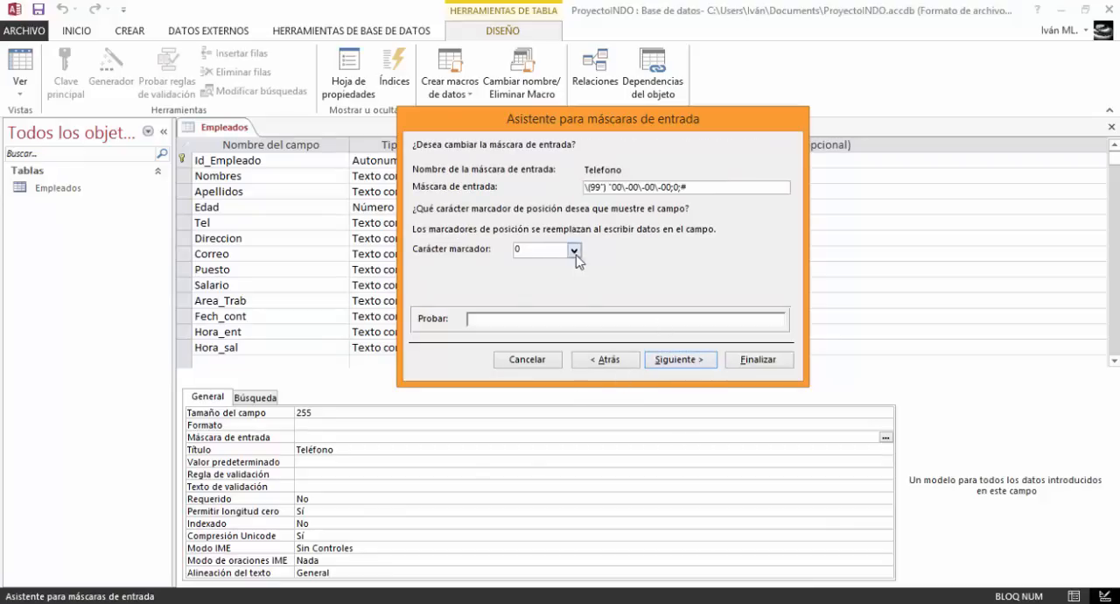
click(575, 251)
click(551, 291)
click(681, 360)
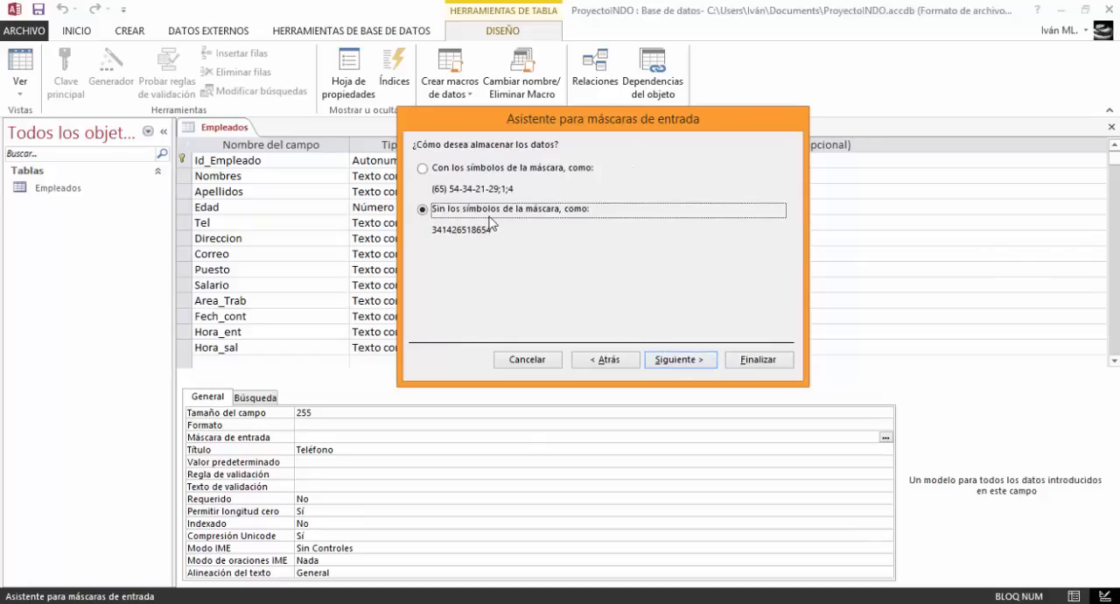
click(431, 169)
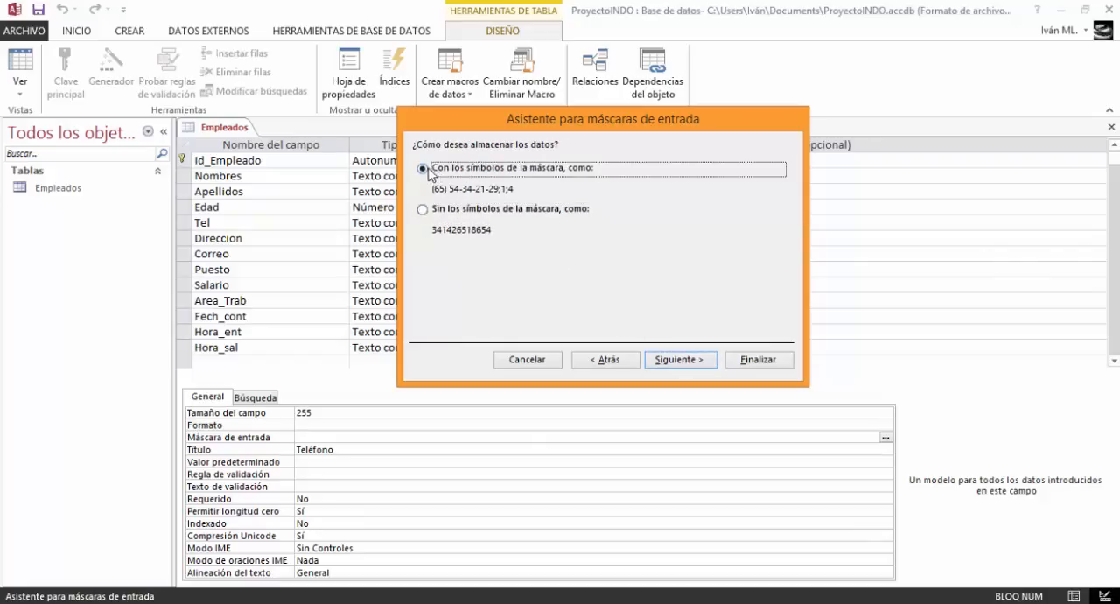
click(680, 360)
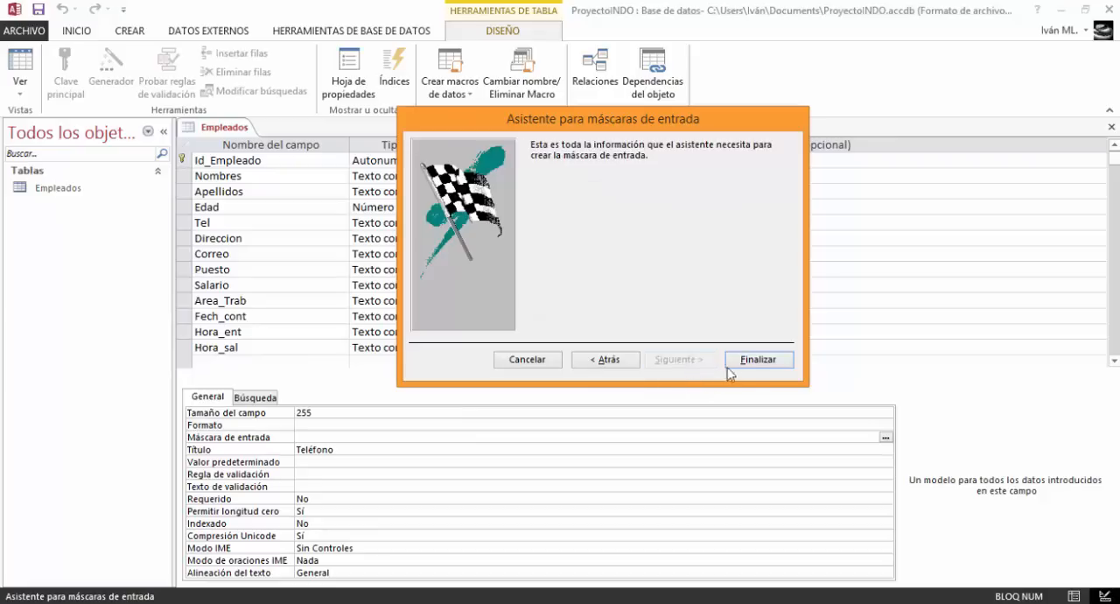
click(758, 360)
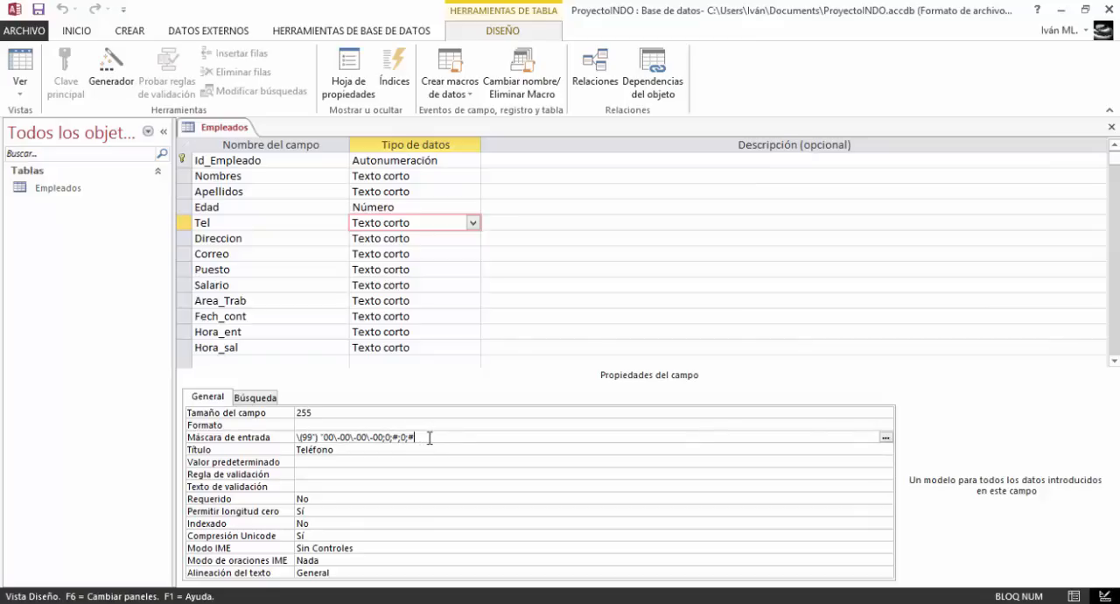
Set the Direccion field's size to 30 and give it a matching title
click(406, 237)
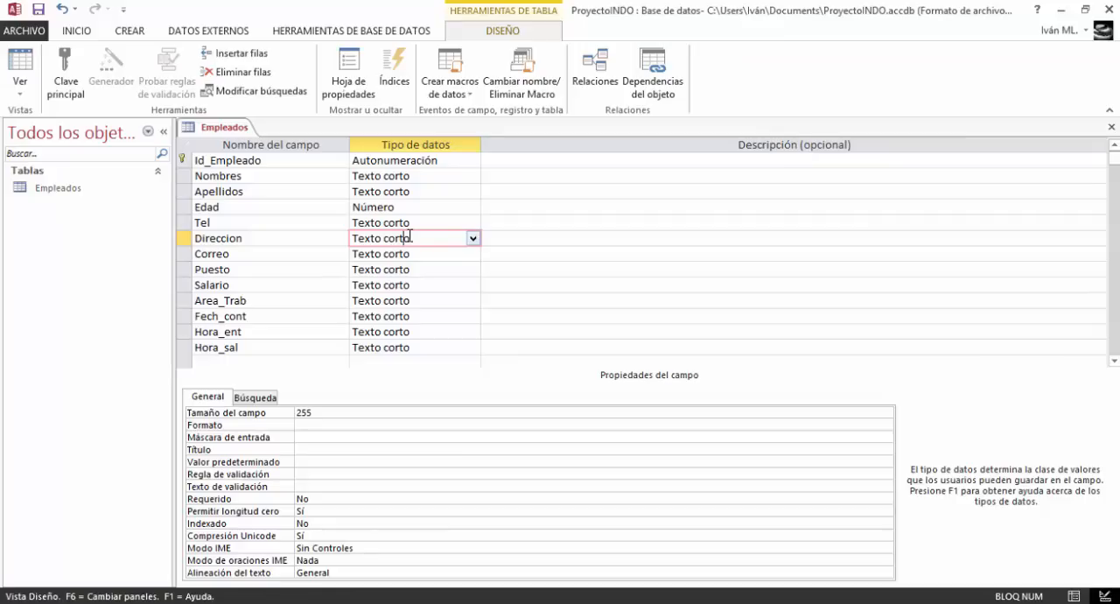
click(321, 414)
key(BackSpace)
key(BackSpace)
key(BackSpace)
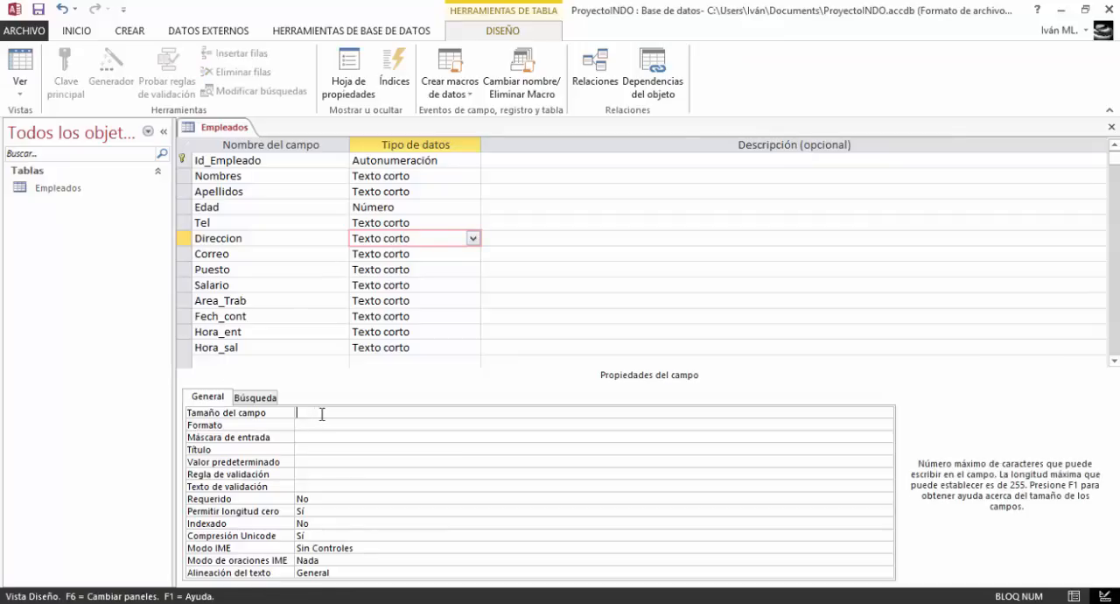
text(30)
click(311, 450)
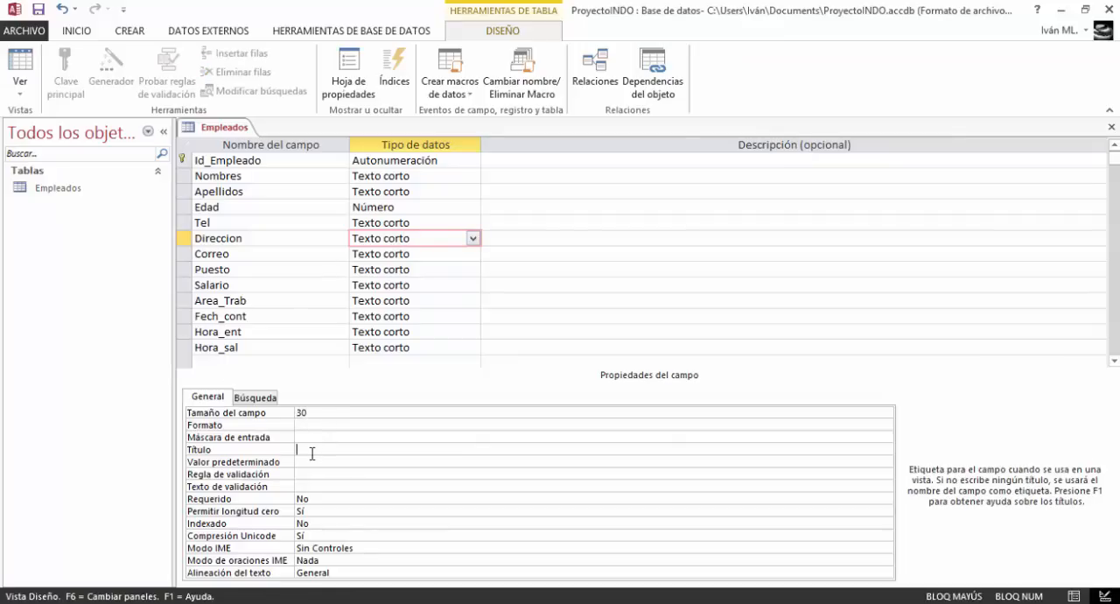
text(Dirección)
Set the Correo field's title to Correo Electronico and shorten its field size
click(382, 254)
click(309, 450)
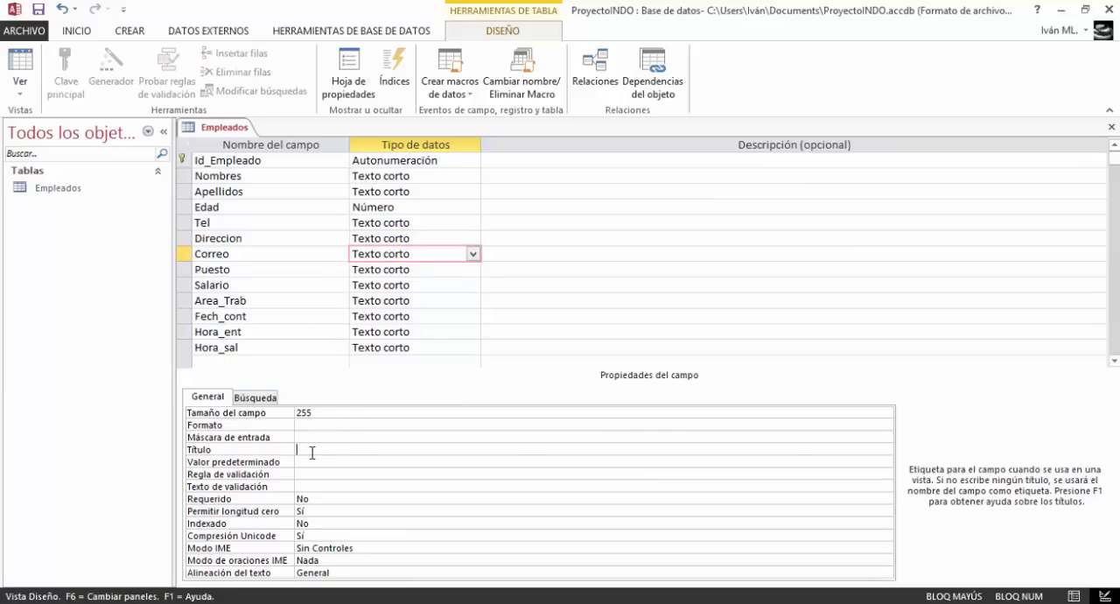
text(Correo Electronico)
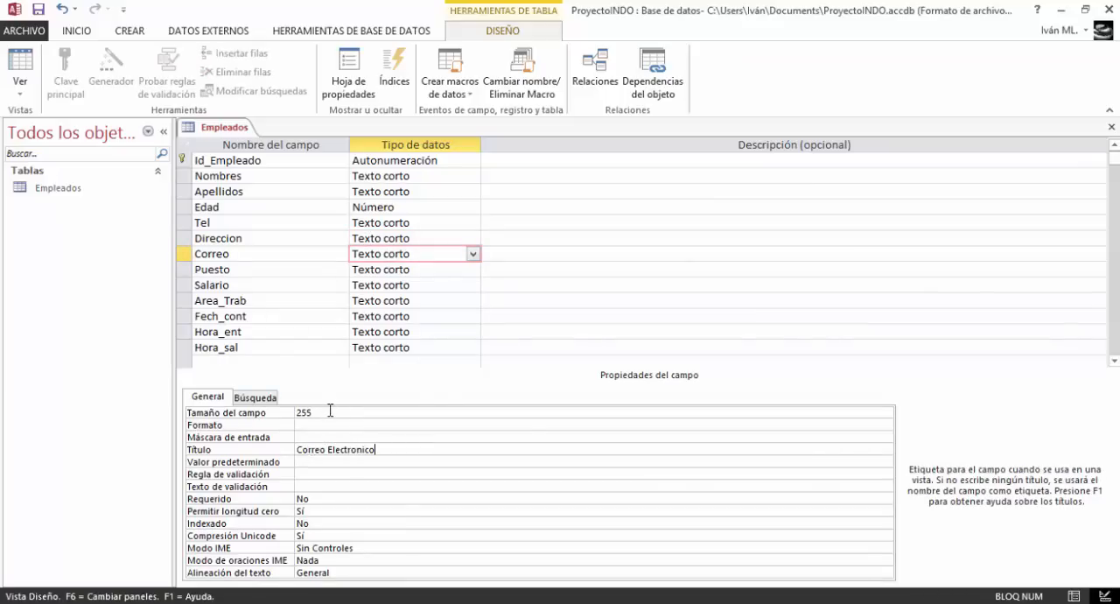
click(329, 411)
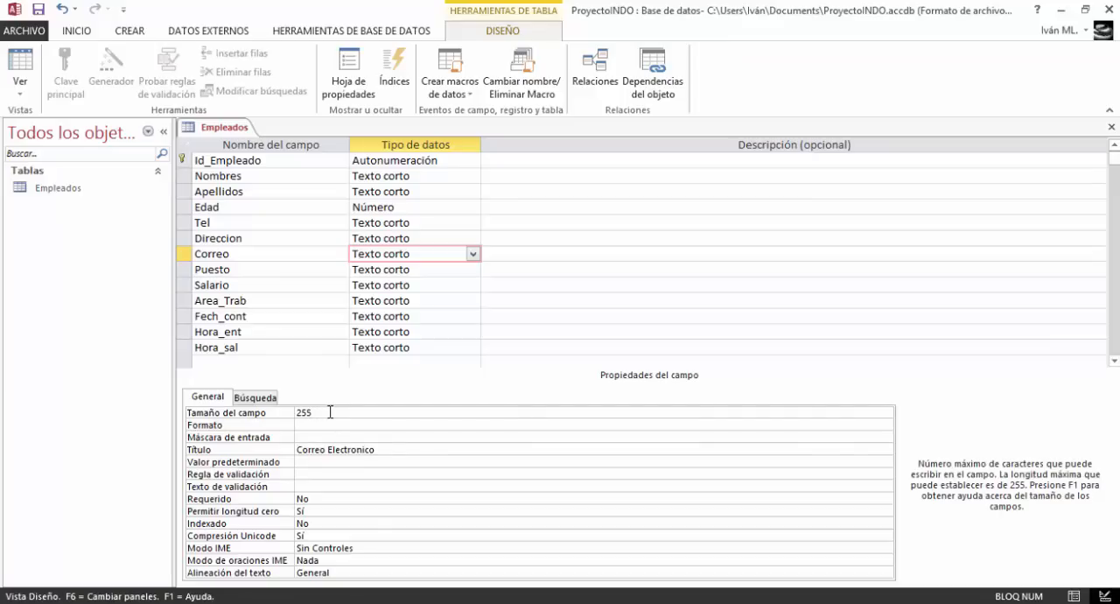
key(BackSpace)
key(BackSpace)
key(BackSpace)
text(3)
Set the Puesto field's title to Puesto and its data type to Número
click(382, 270)
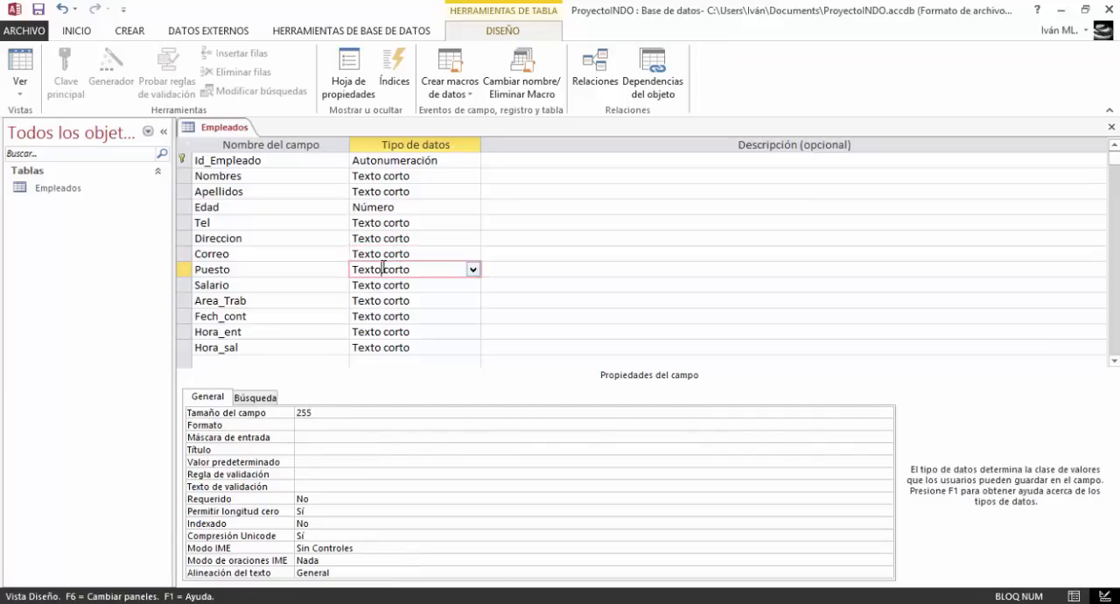
click(318, 450)
key(Caps_Lock)
text(Puesto)
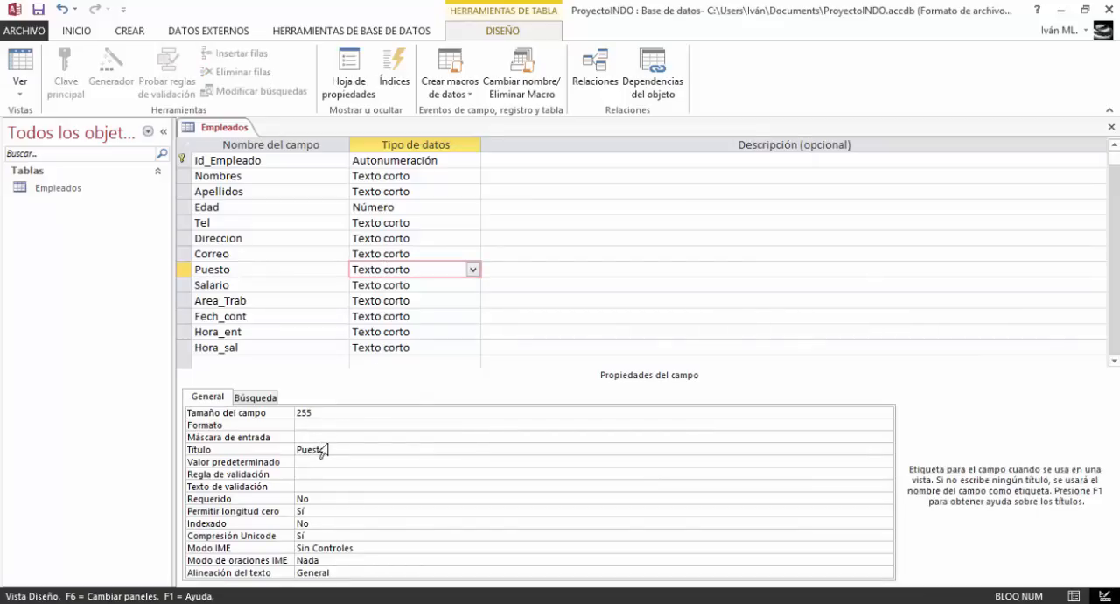
click(472, 269)
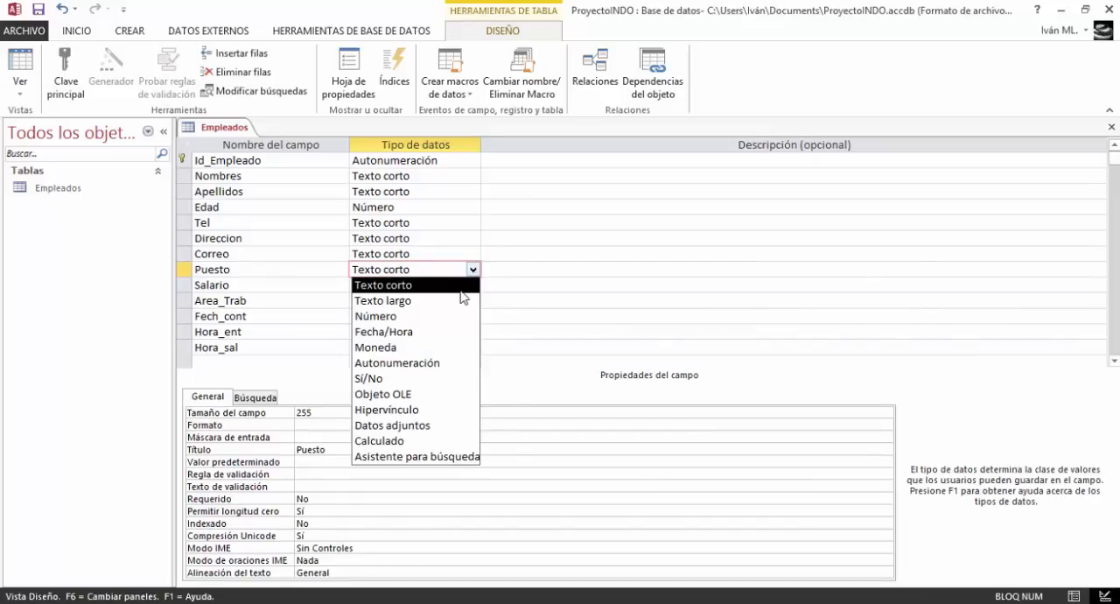
click(446, 316)
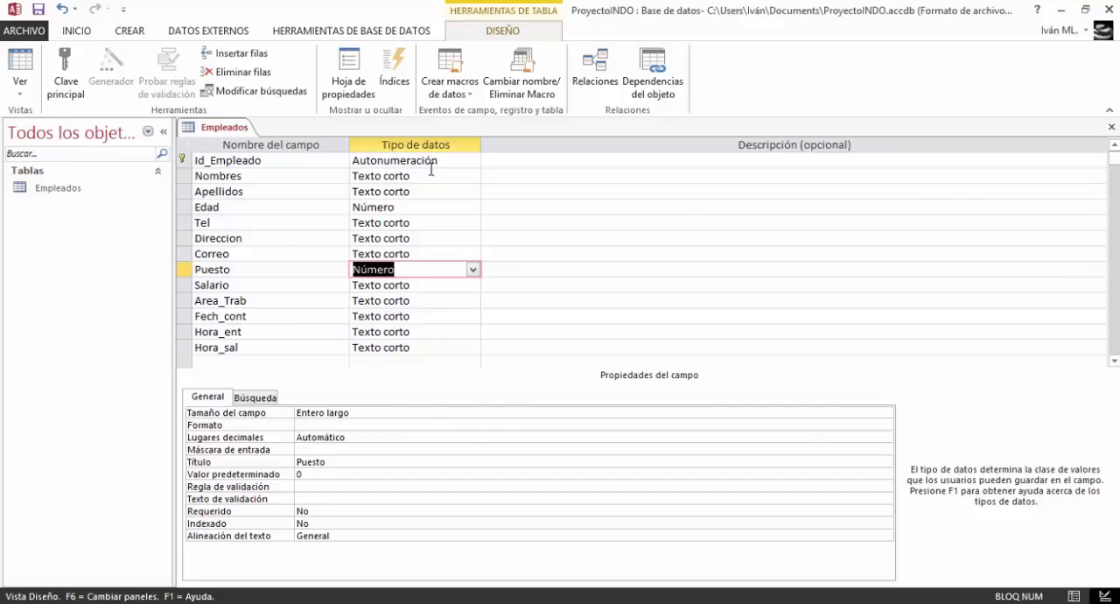
click(407, 160)
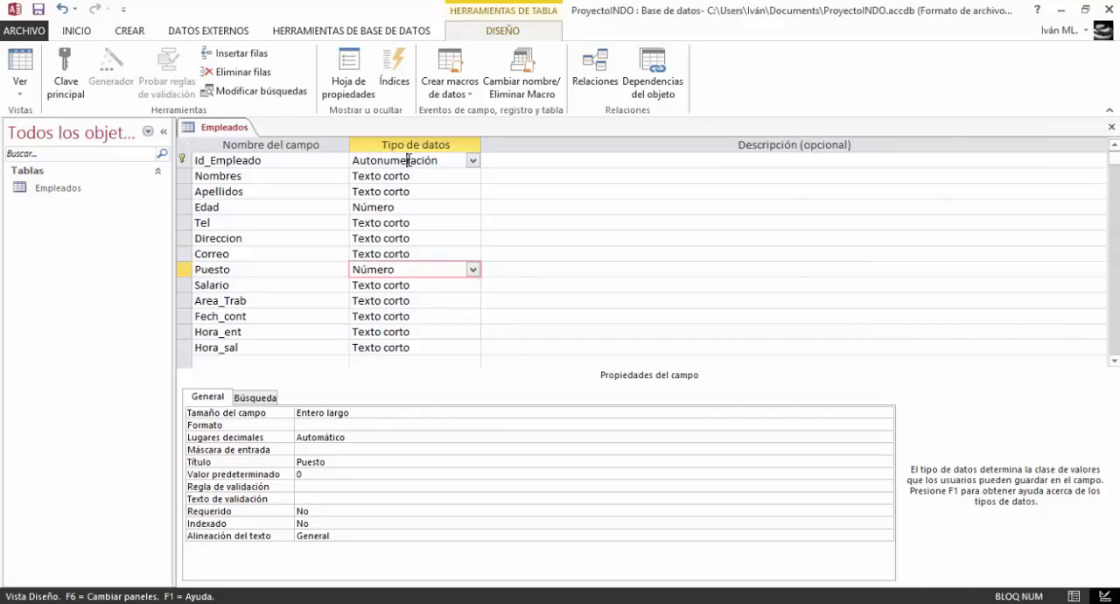
click(396, 266)
Set the Salario field's data type to Número and its title to Salario
click(427, 286)
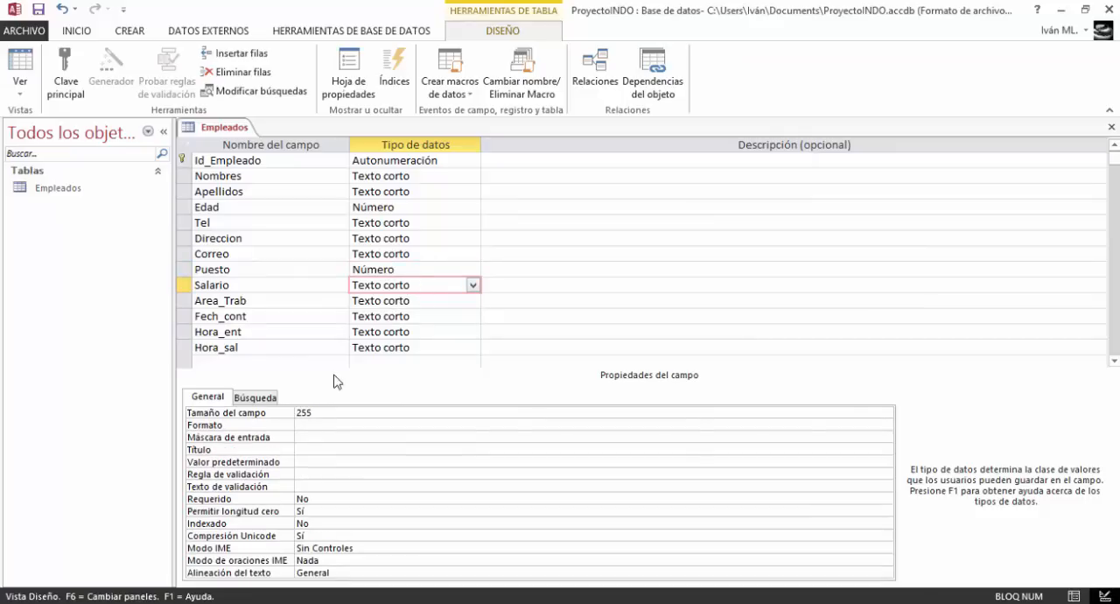
click(472, 285)
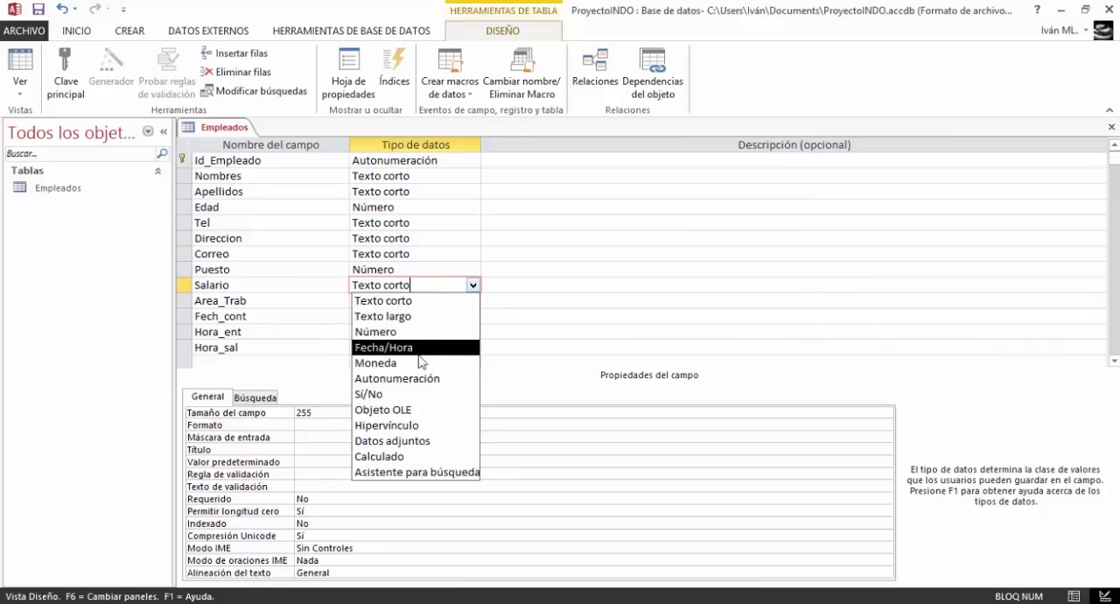
click(386, 332)
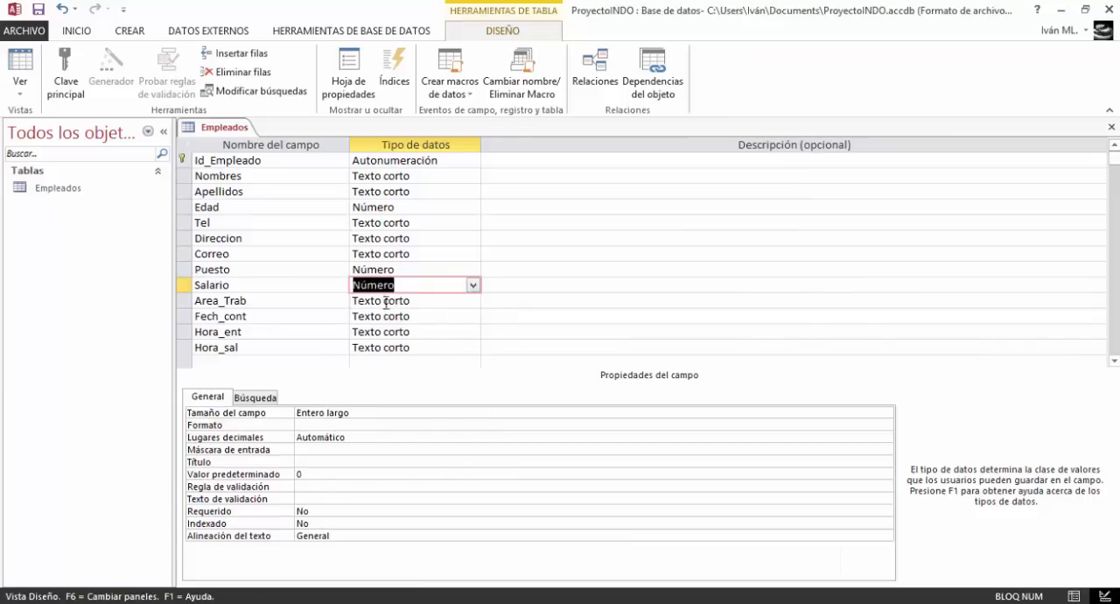
click(303, 474)
click(307, 462)
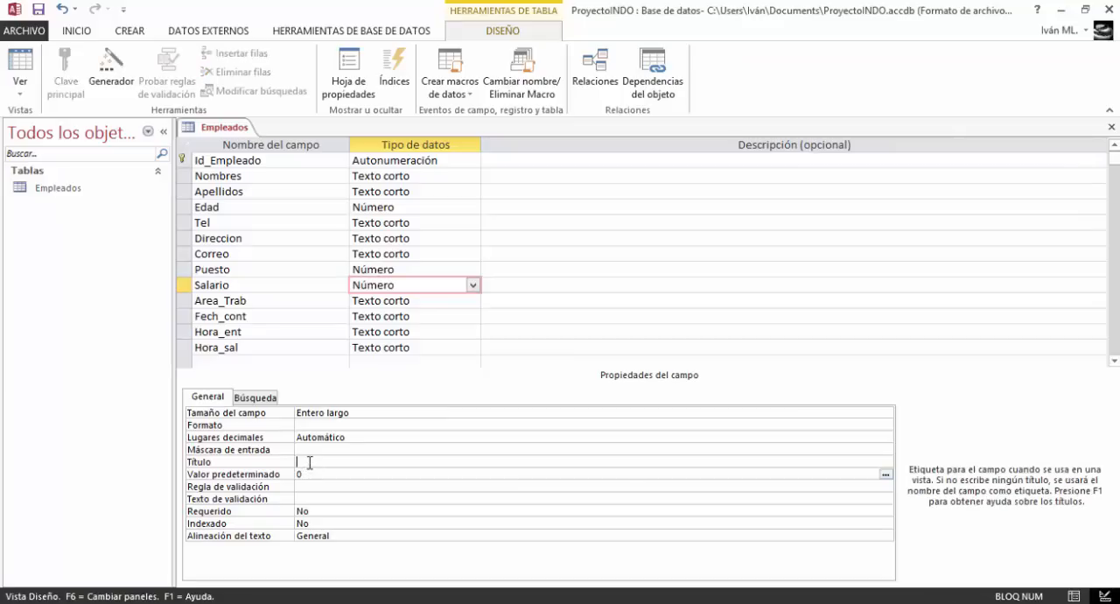
text(Fuesto)
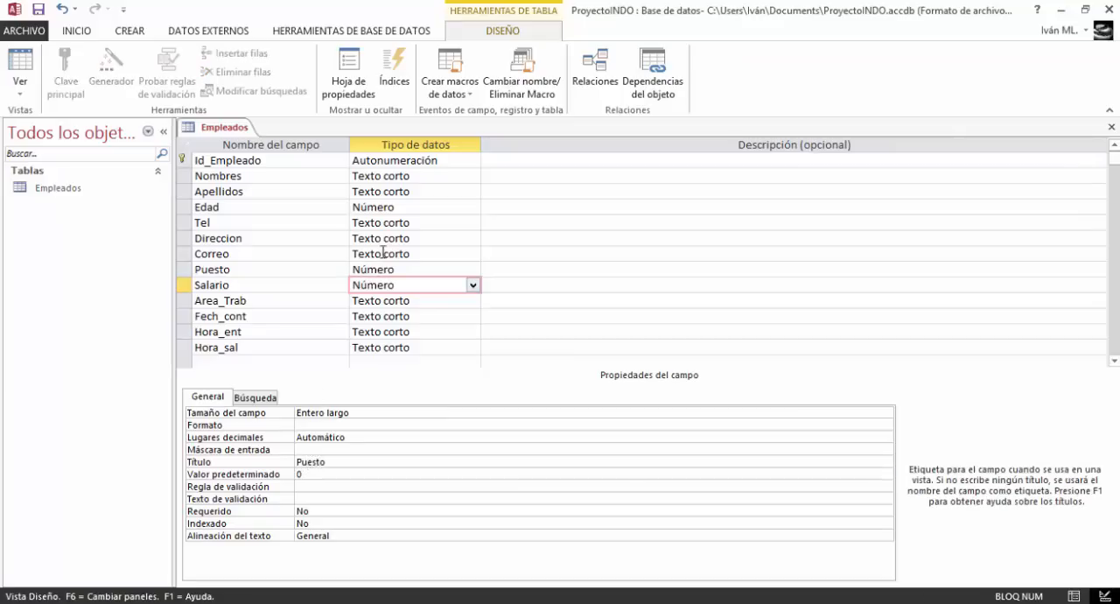
key(BackSpace)
text(S)
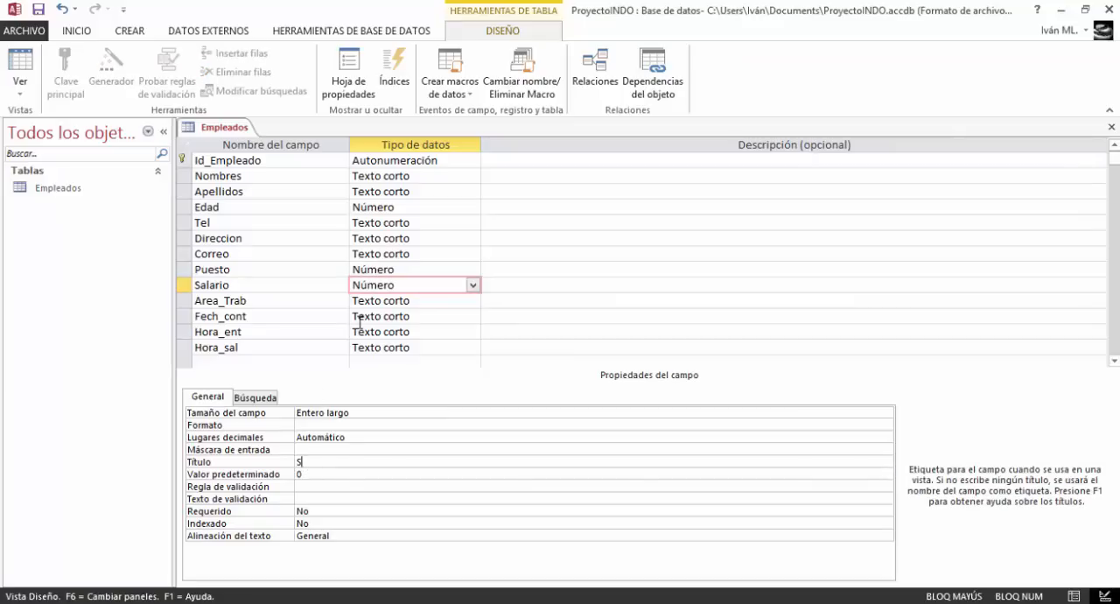
text(alario)
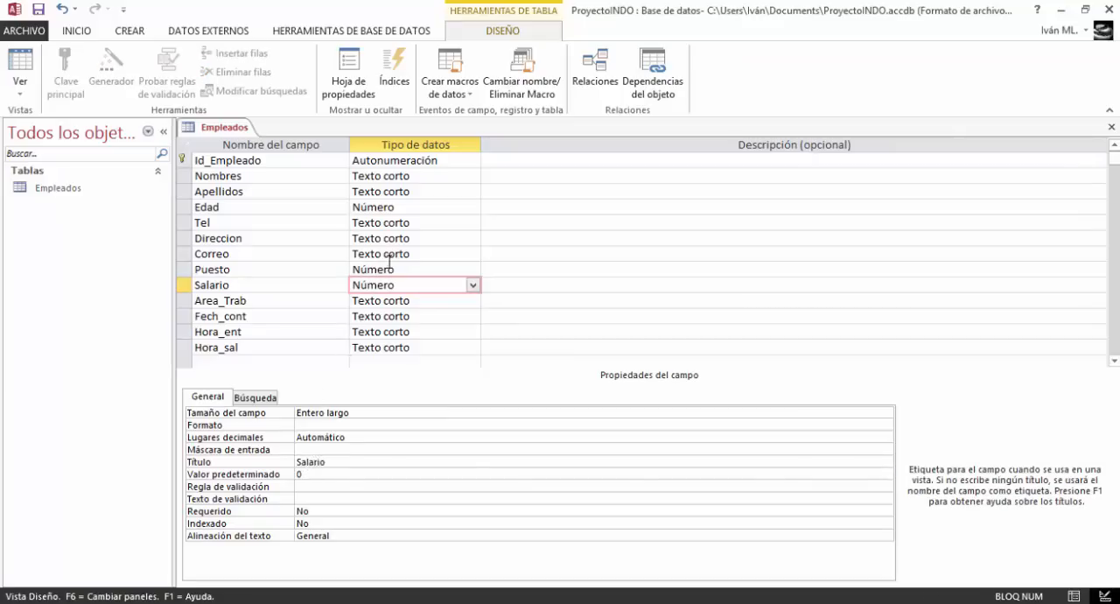
click(389, 268)
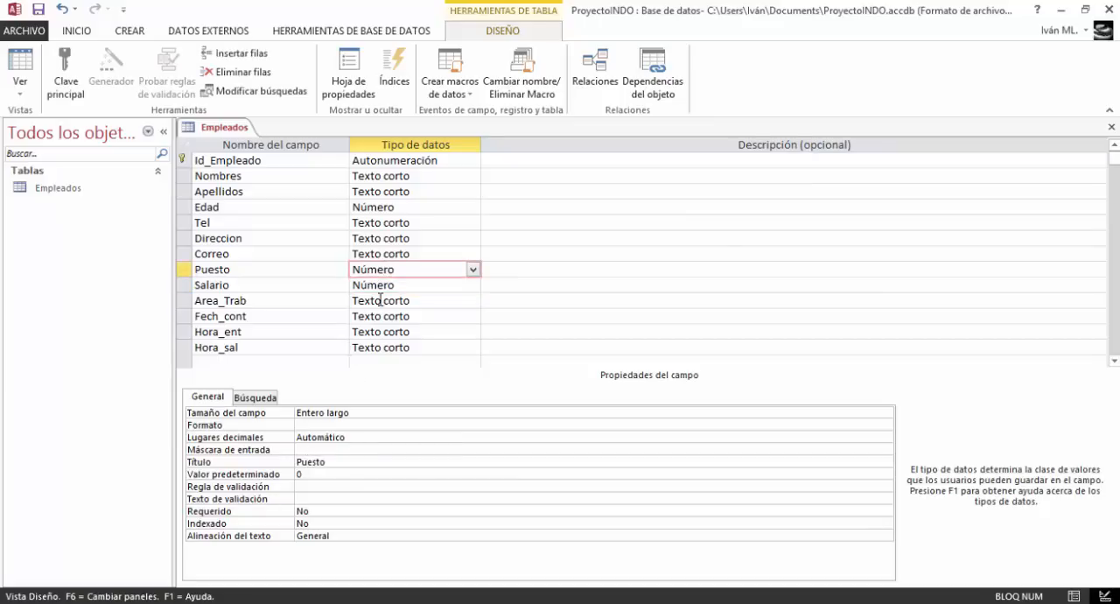
Change the Area_Trab field's data type to Número
click(390, 302)
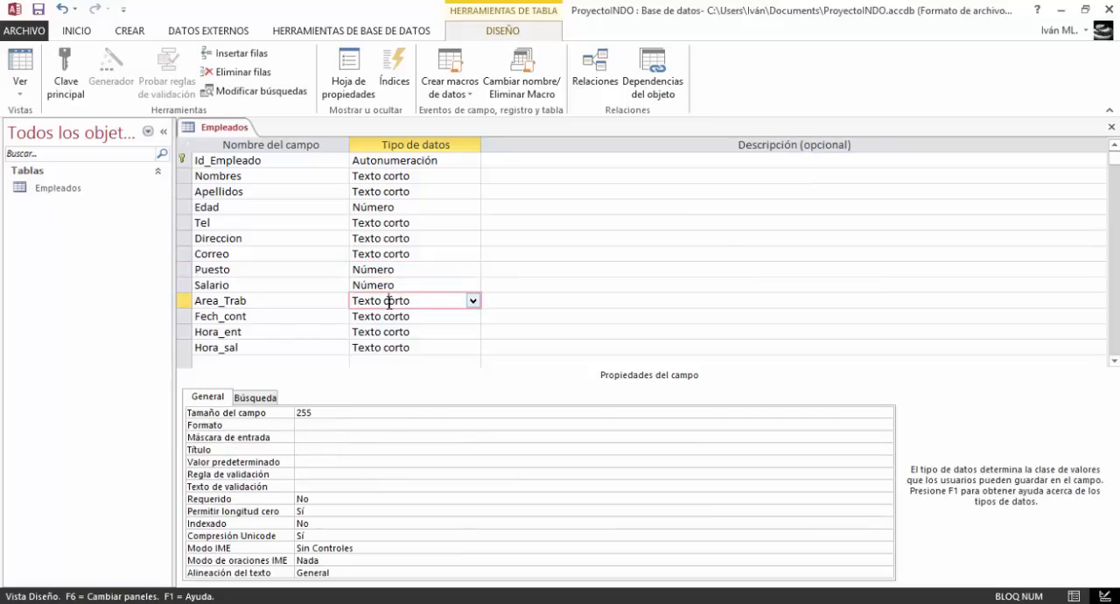
click(473, 301)
click(426, 347)
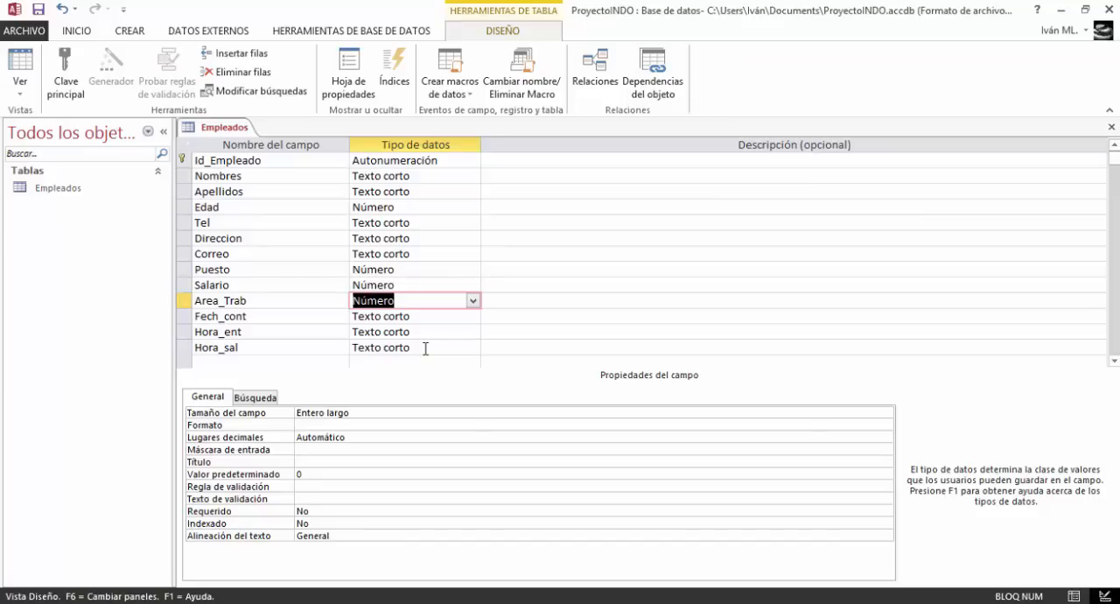
Change the Salario field's data type to Moneda and set its format to Moneda
click(438, 289)
click(483, 285)
click(474, 286)
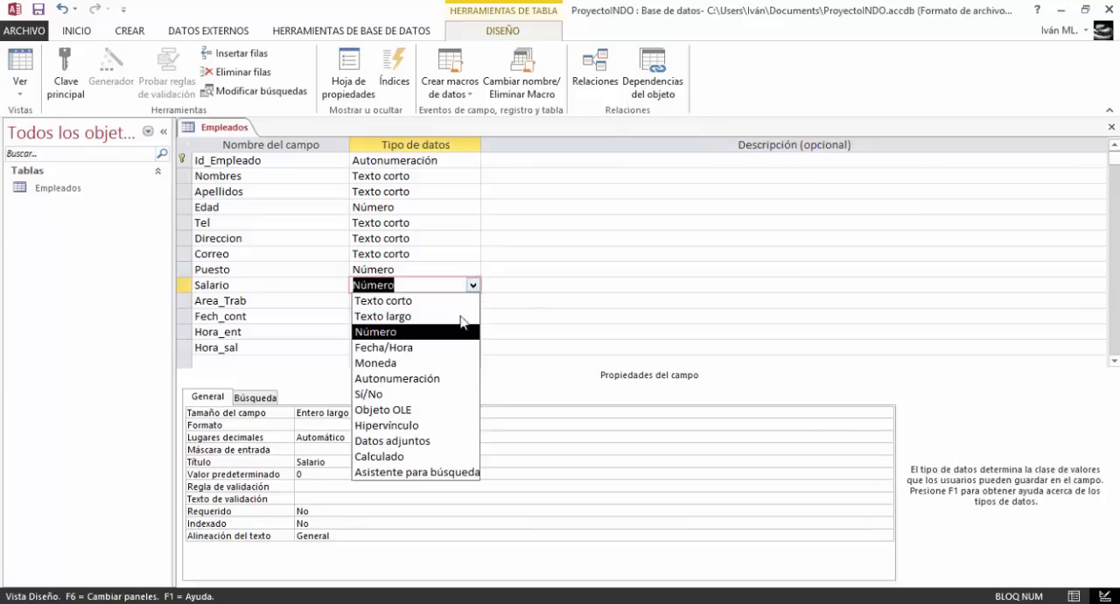
click(441, 362)
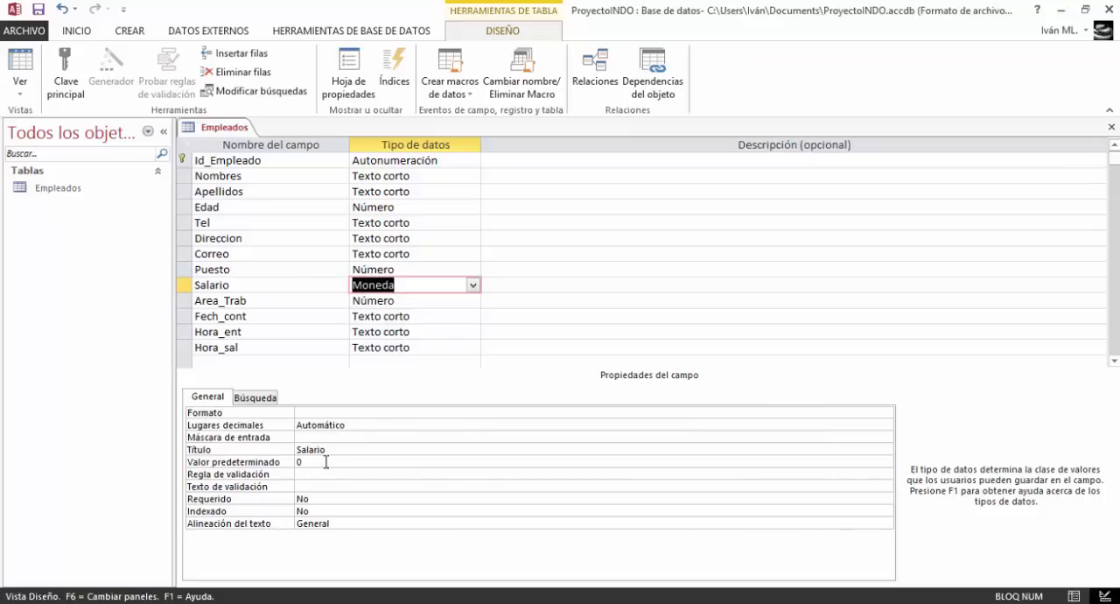
click(872, 412)
click(888, 414)
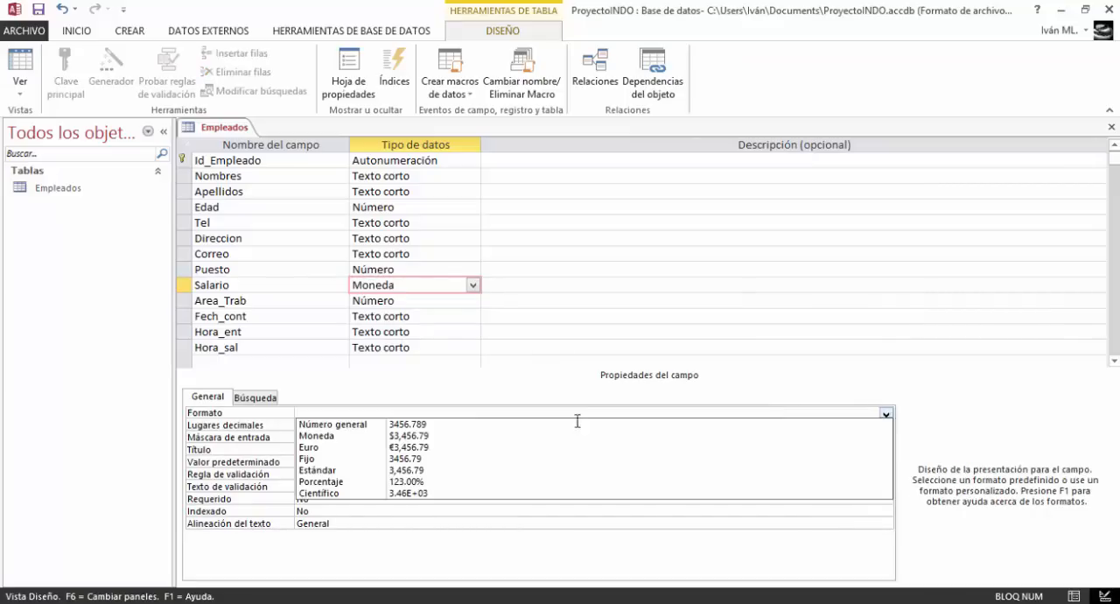
click(426, 436)
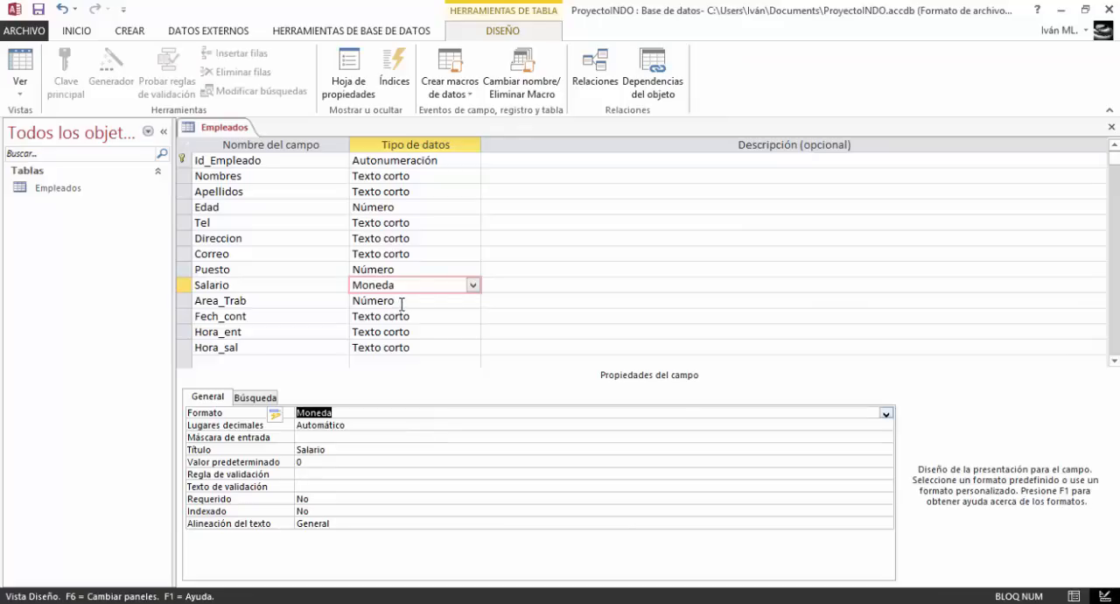
Set the data type of the Fech_cont, Hora_ent and Hora_sal fields to Fecha/Hora
click(402, 304)
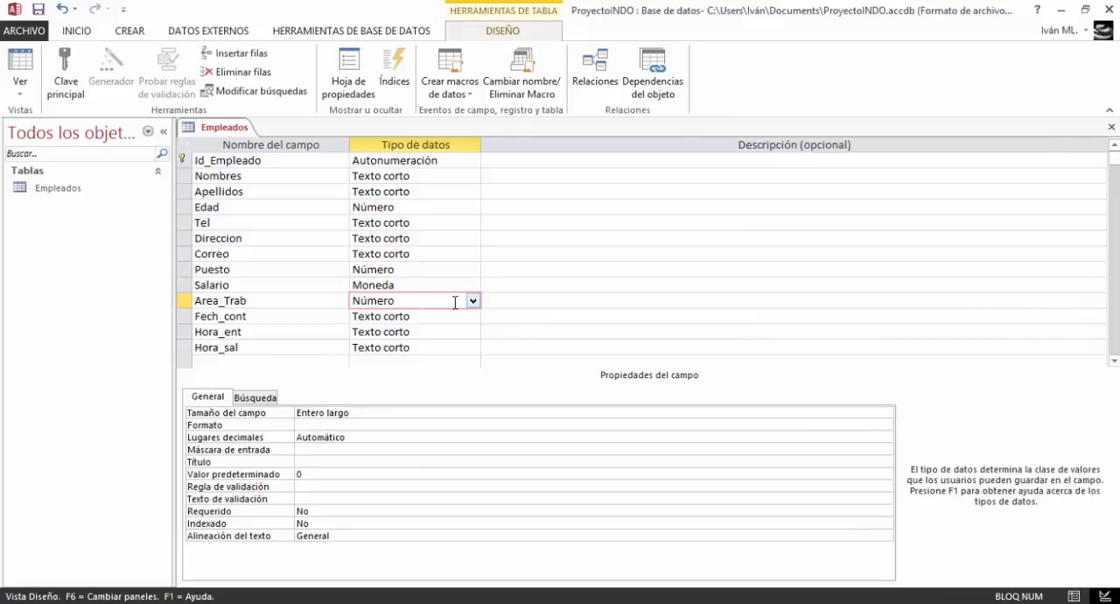
click(425, 319)
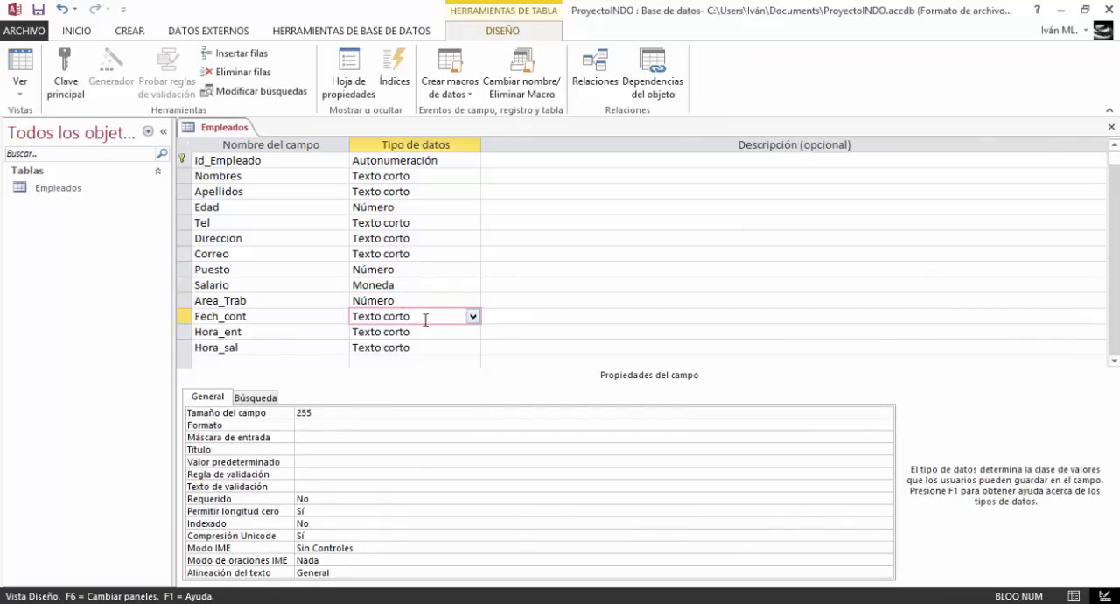
click(472, 316)
click(450, 381)
click(475, 332)
click(445, 395)
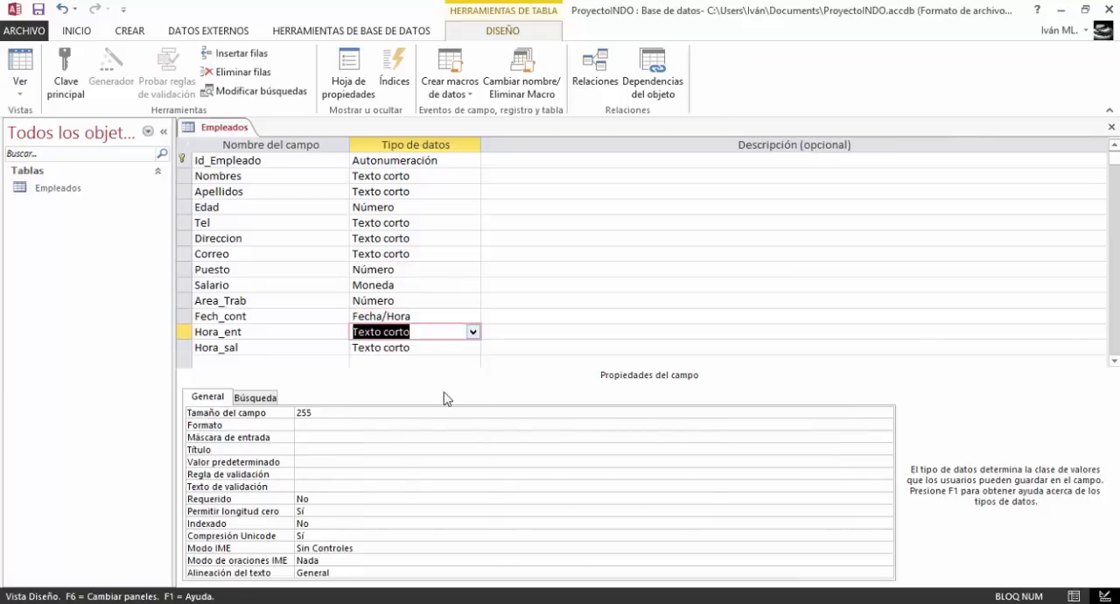
click(463, 348)
click(473, 347)
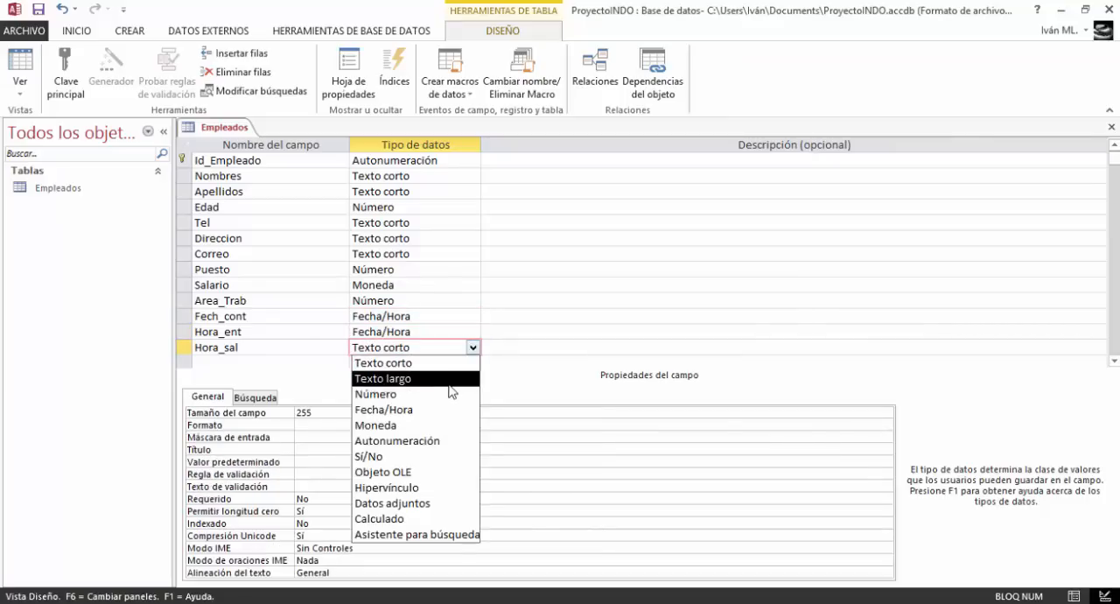
click(437, 410)
Set the Hora_sal field's format to Fecha corta
click(363, 414)
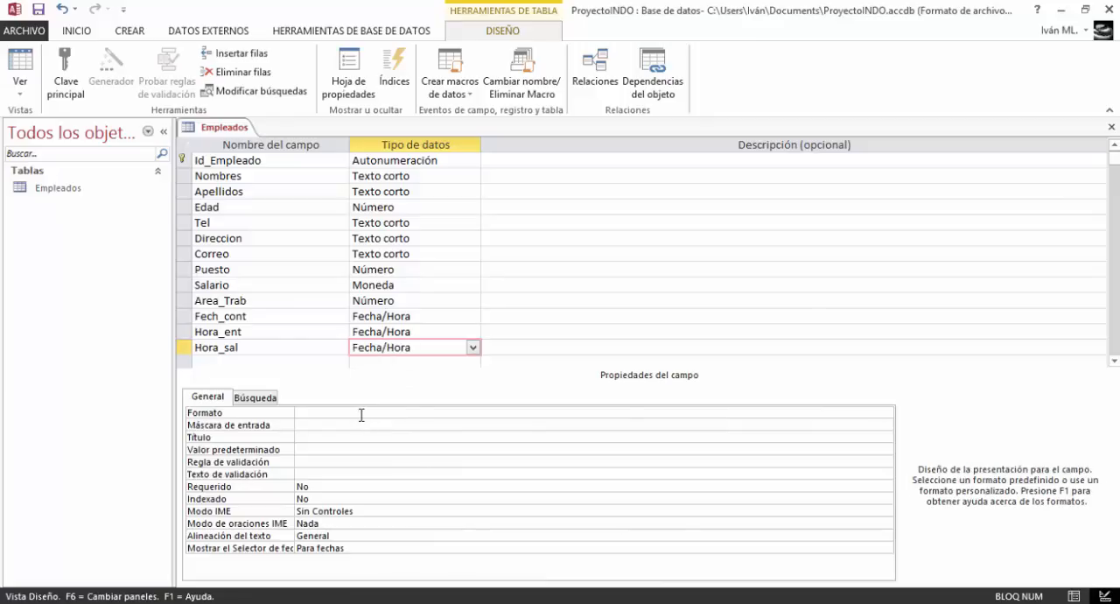
click(885, 415)
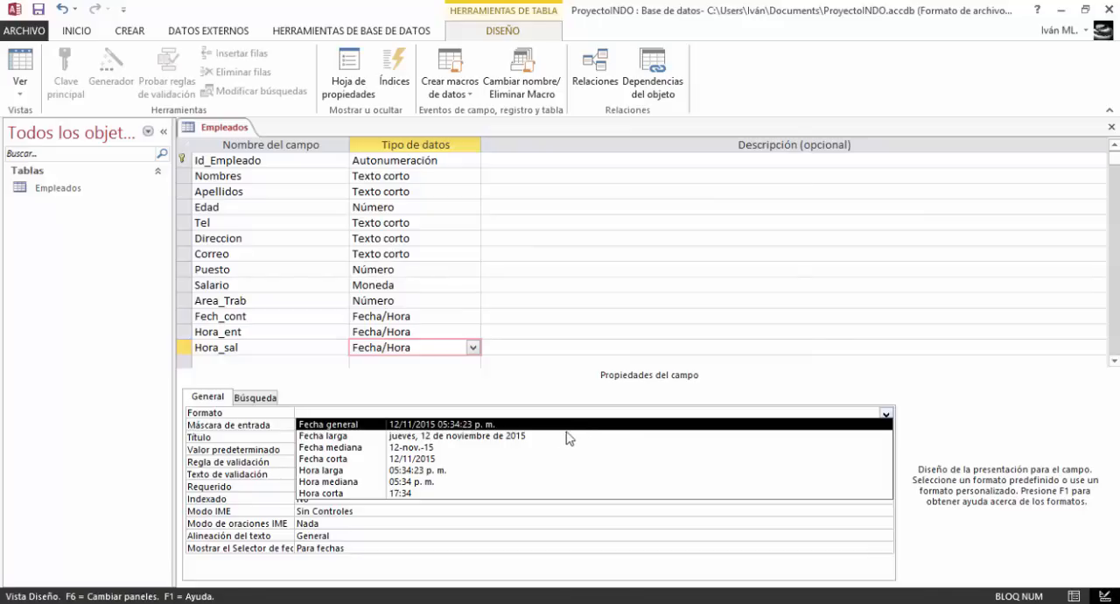
click(495, 466)
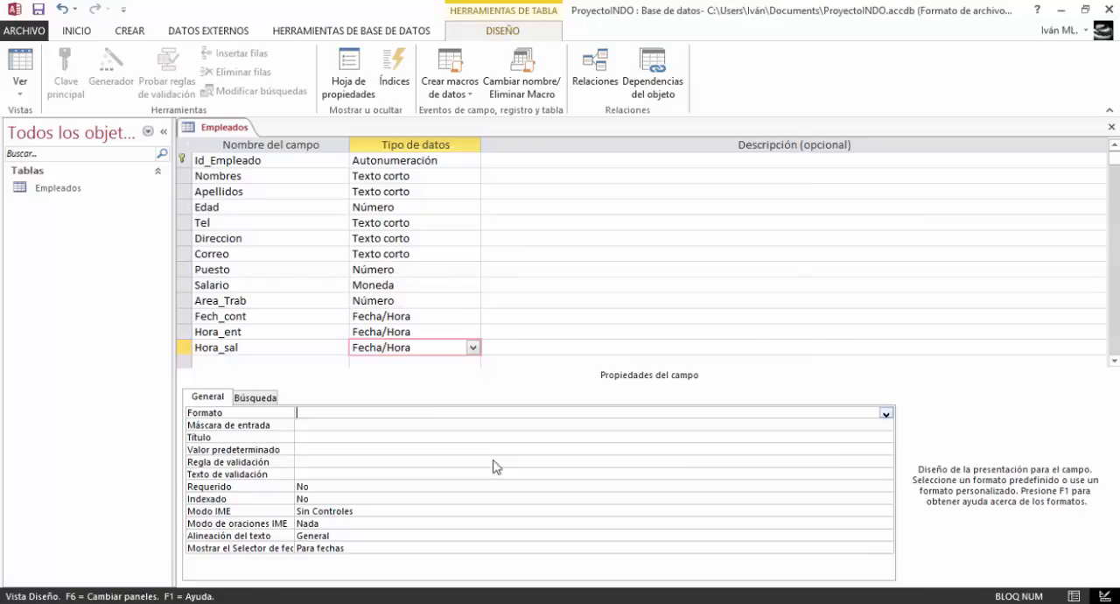
Start the input mask wizard for the Hora_sal field and choose the Fecha corta mask
click(338, 425)
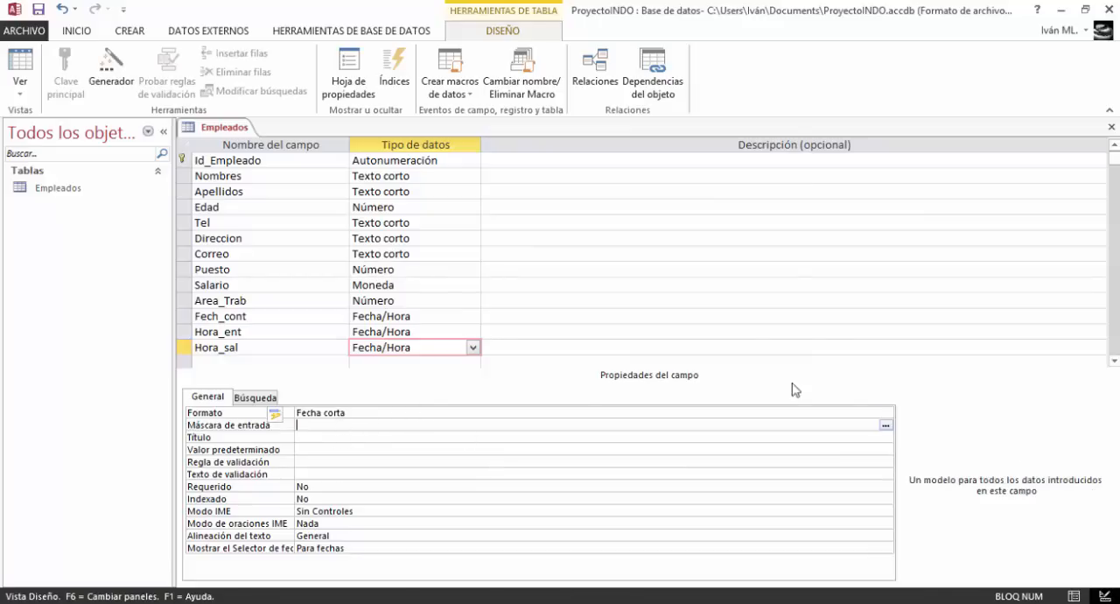
click(886, 425)
click(537, 357)
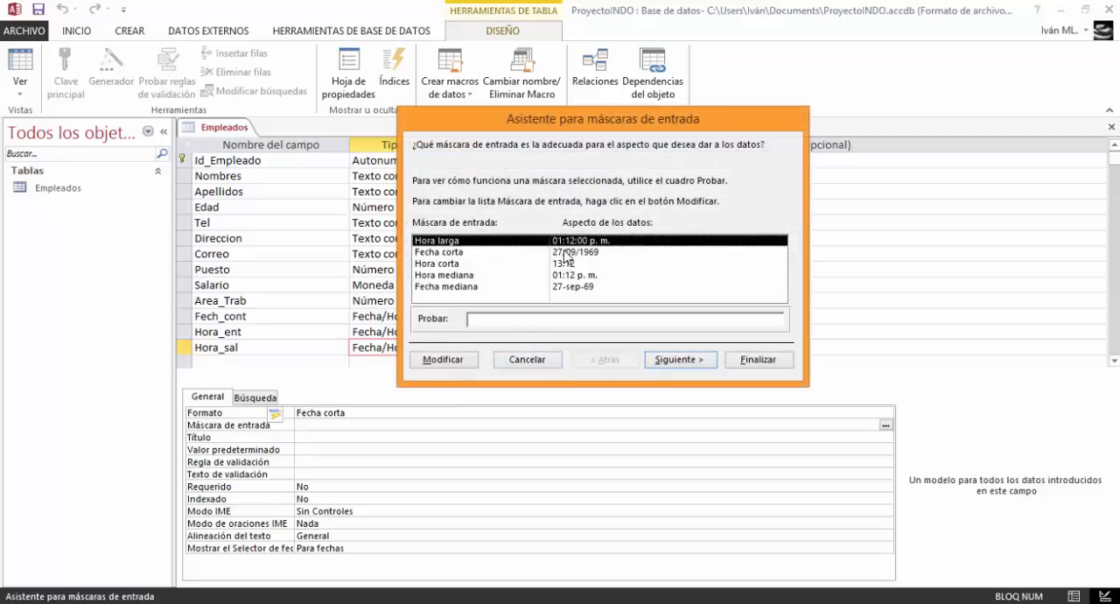
click(567, 252)
click(678, 360)
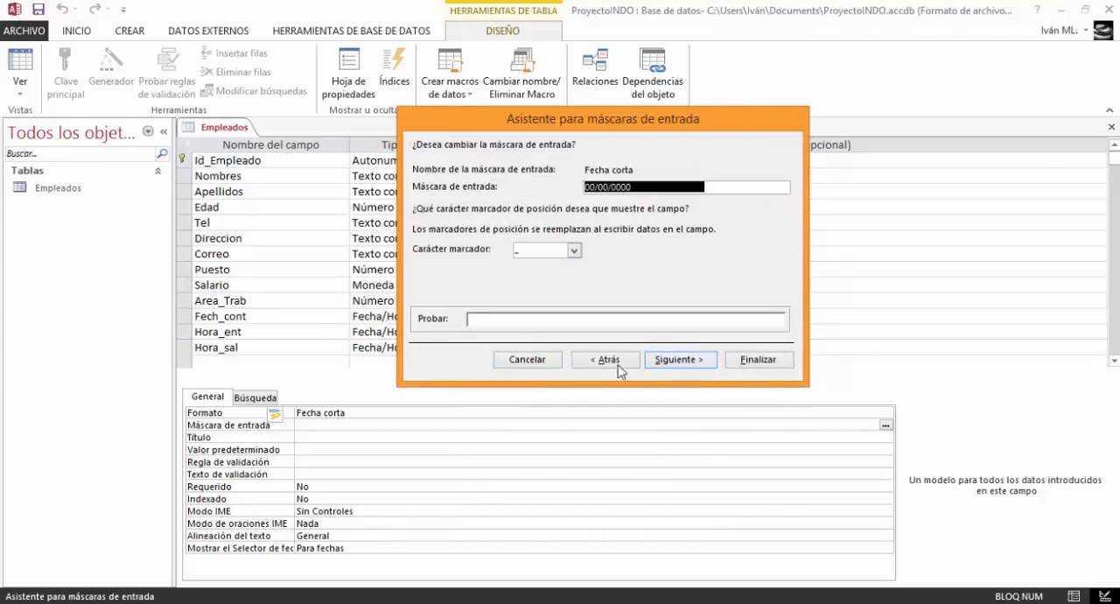
Set the Hora_sal mask's placeholder character to # and finish the wizard
click(574, 250)
click(560, 277)
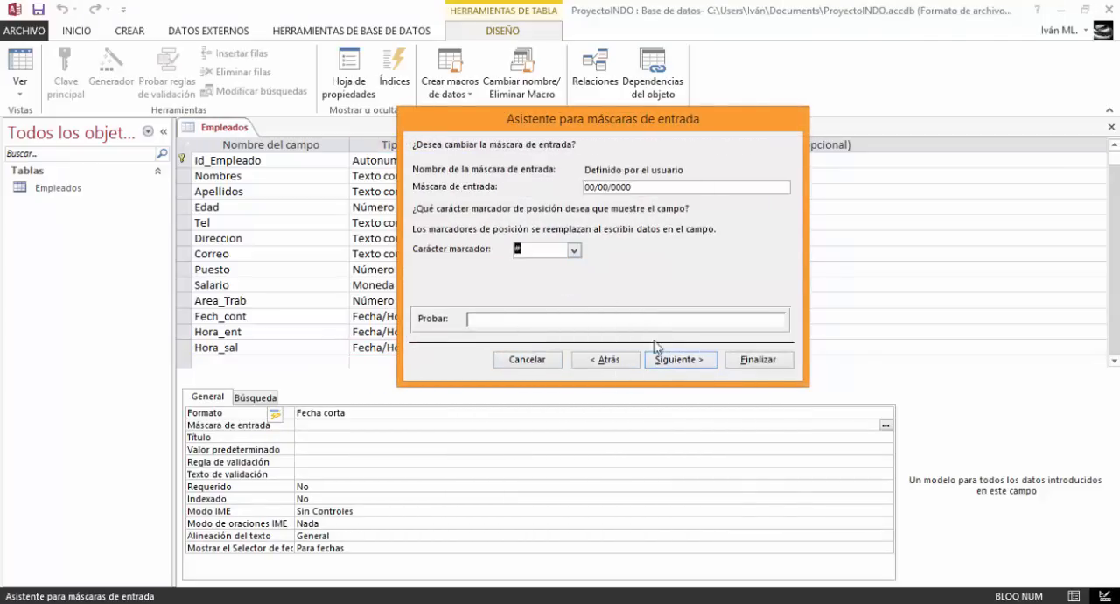
click(681, 360)
click(758, 359)
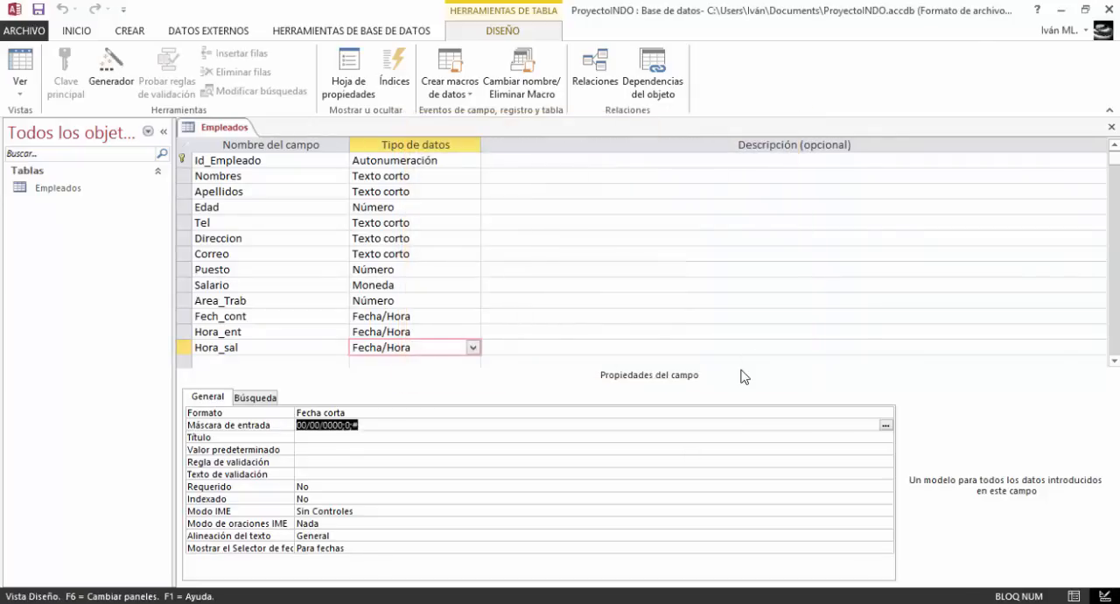
Set the Hora_ent field's format to Hora larga
click(400, 331)
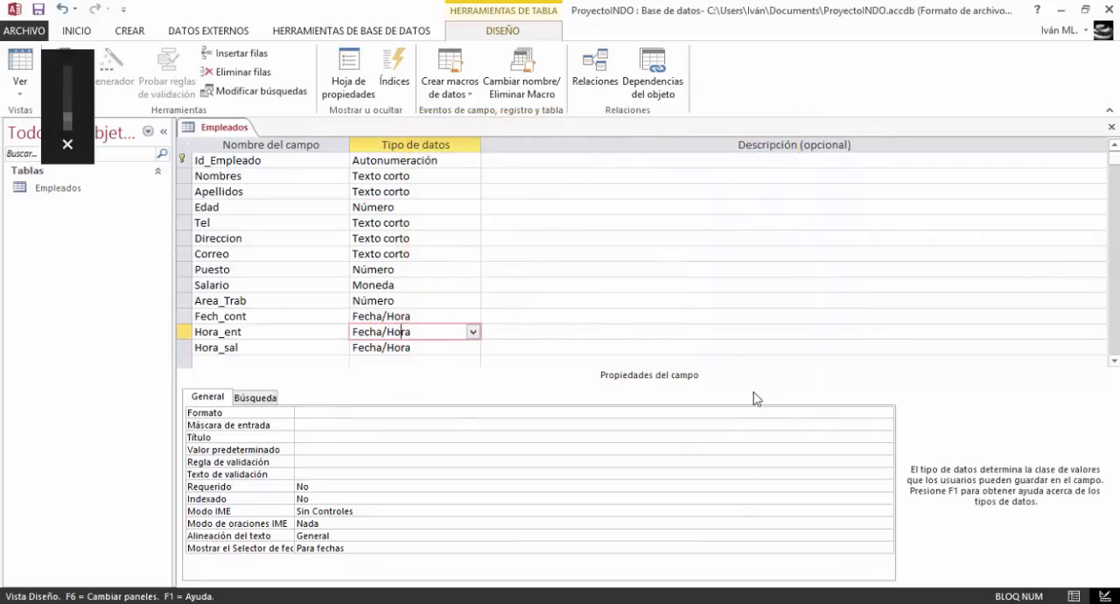
click(871, 412)
click(887, 413)
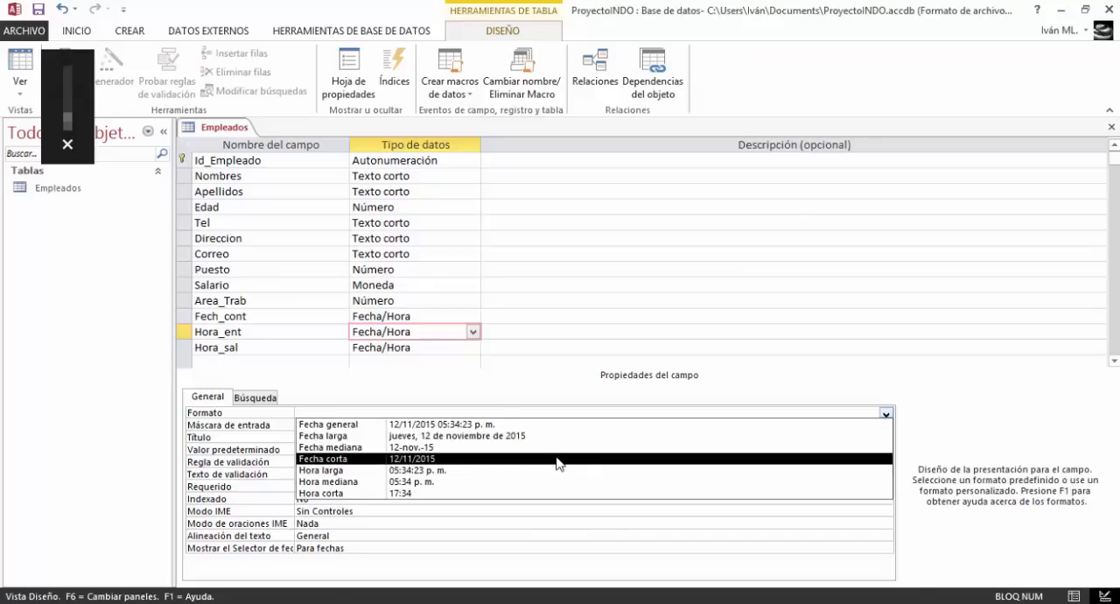
click(484, 473)
click(406, 424)
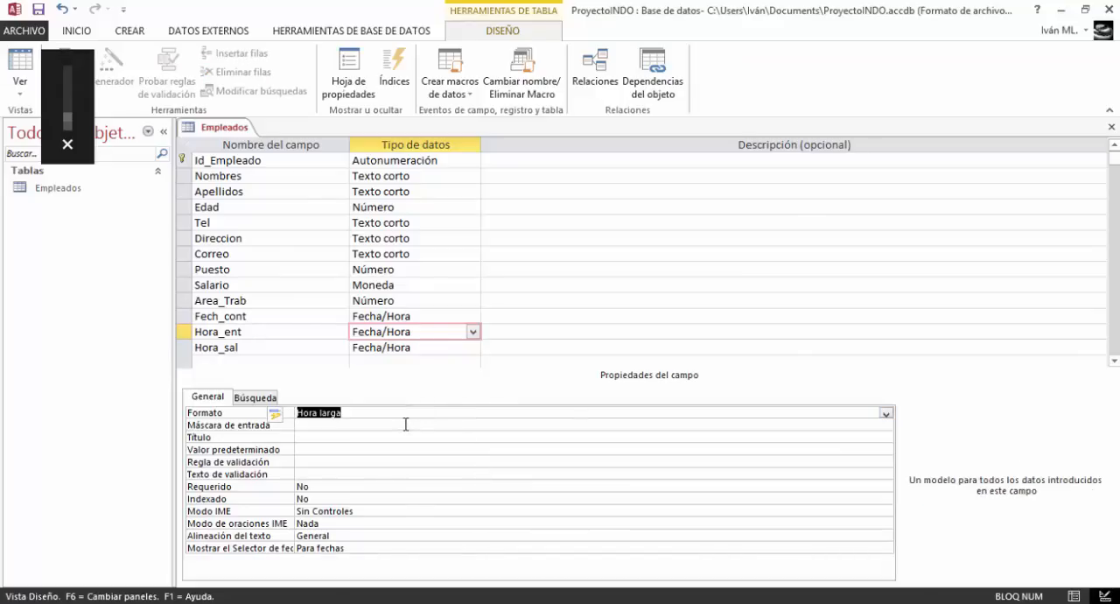
Save the table and give the Hora_ent field the Hora larga input mask with # as the placeholder character
click(885, 425)
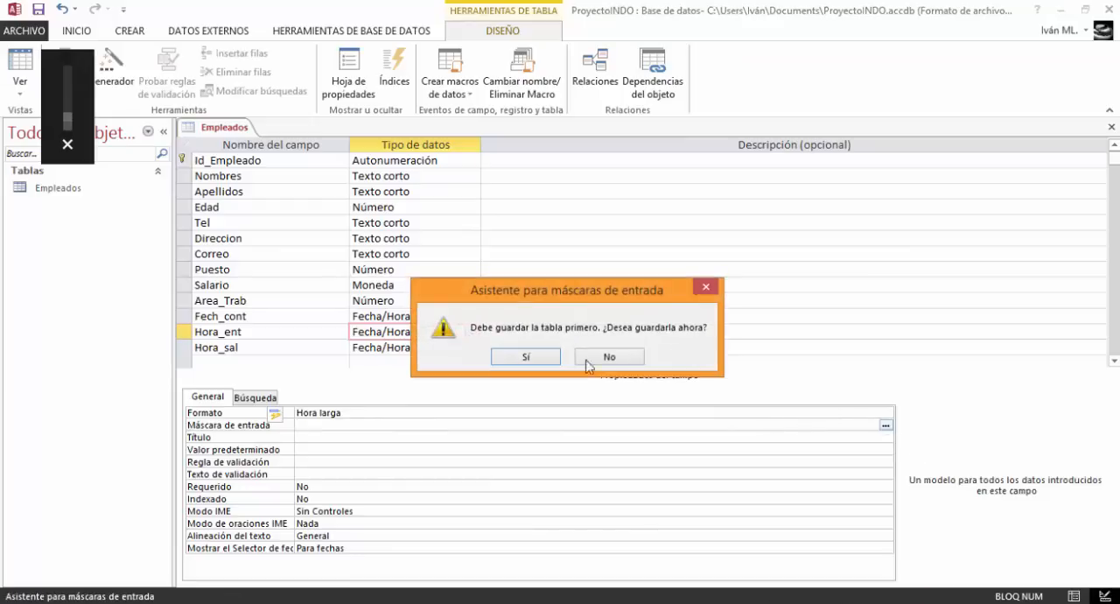
click(536, 356)
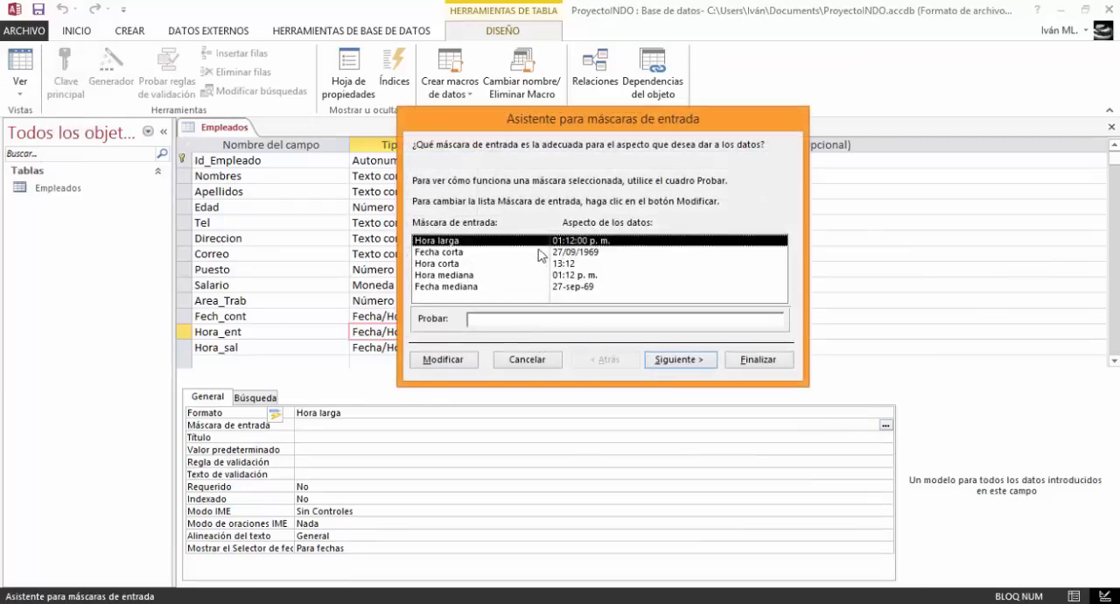
click(688, 359)
click(575, 252)
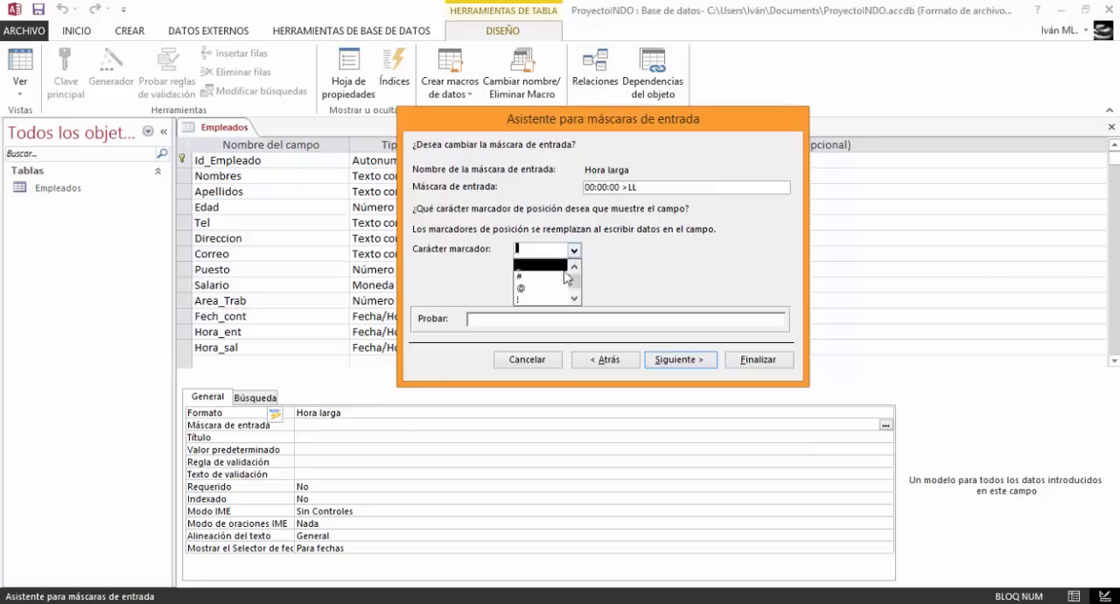
click(530, 273)
click(676, 359)
click(741, 364)
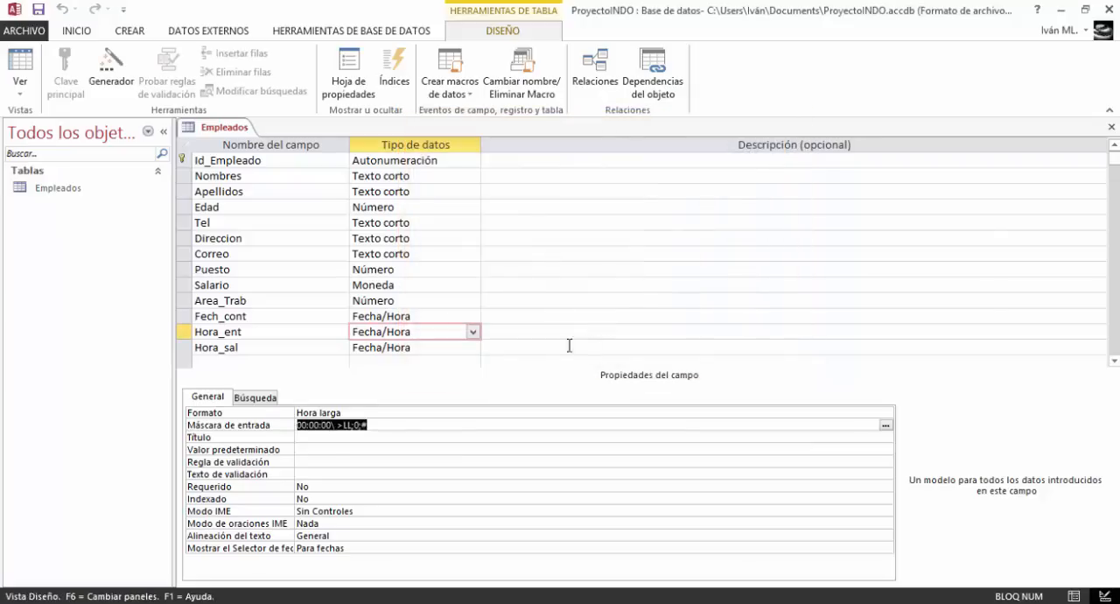
Set the Fech_cont field's format to Hora larga
key(Down)
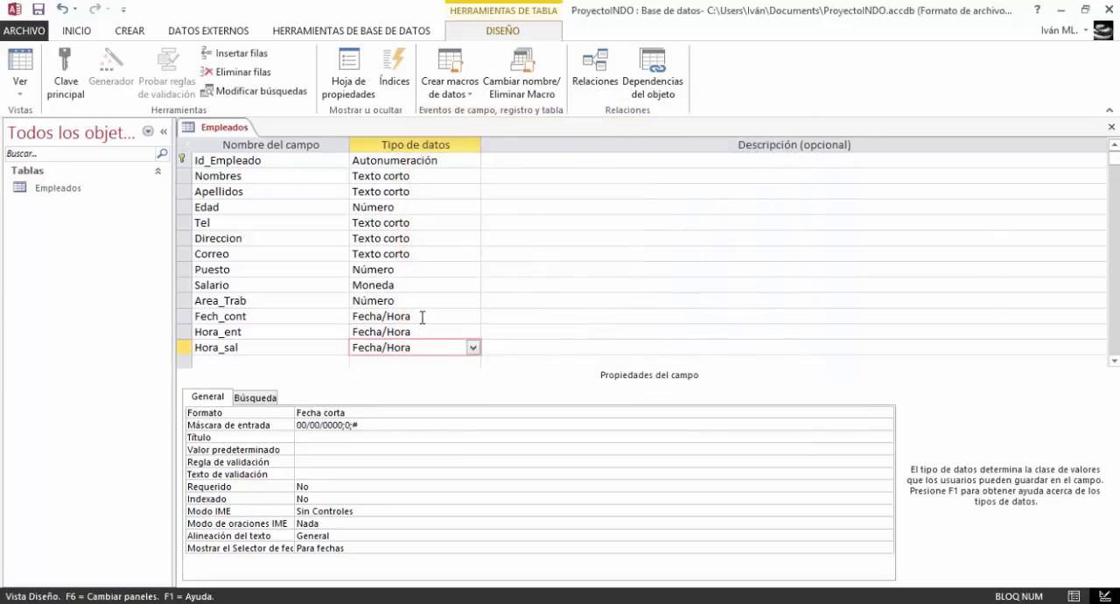
click(421, 316)
click(884, 412)
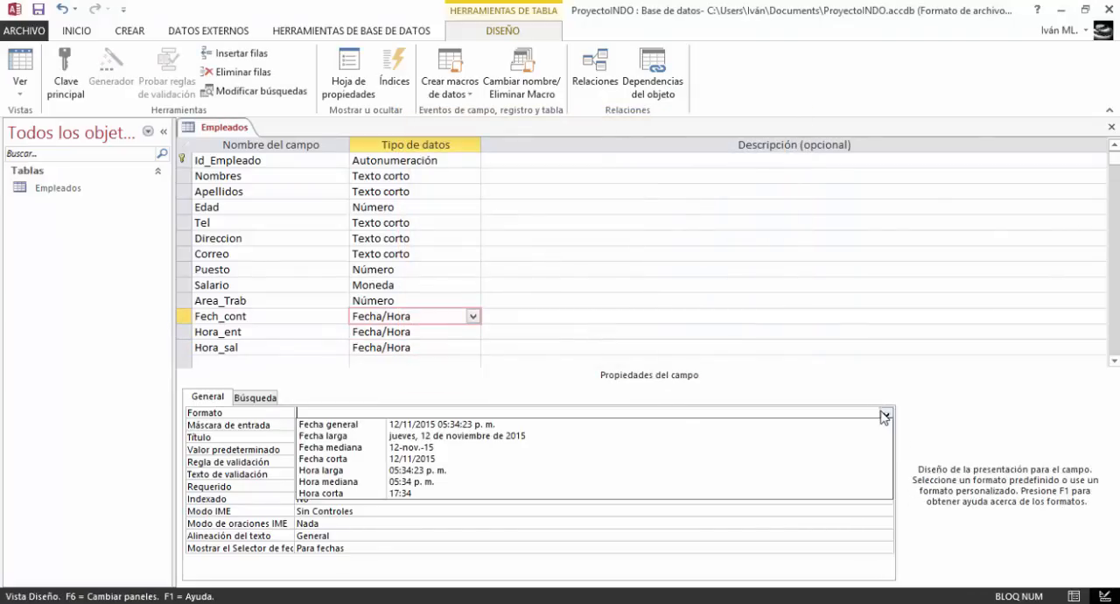
click(578, 471)
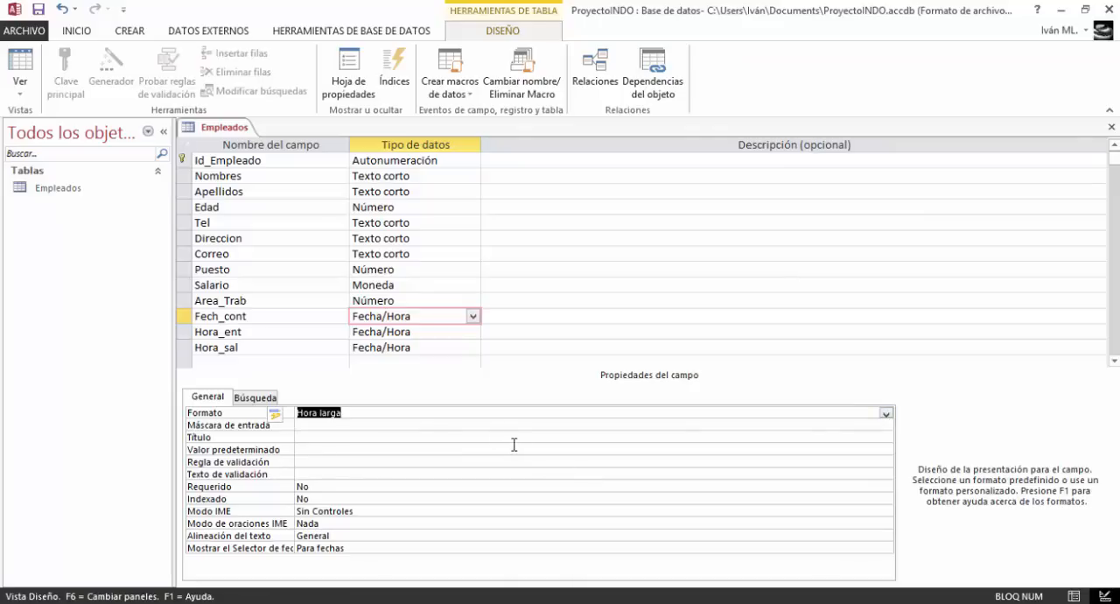
Save the table and give the Fech_cont field the Hora larga input mask with # as the placeholder character
click(342, 426)
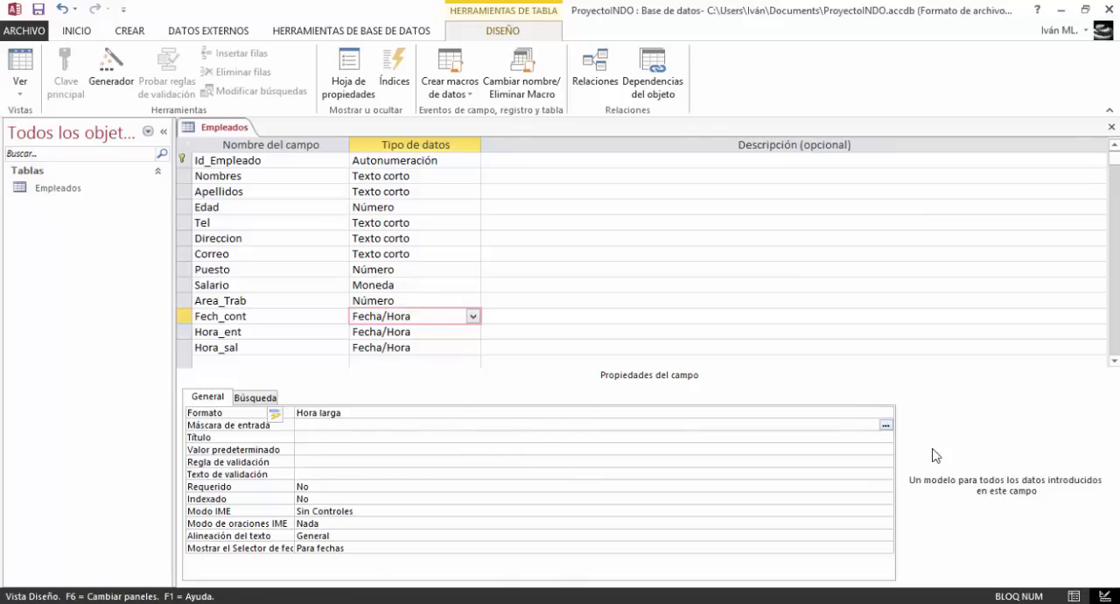
click(886, 427)
click(536, 356)
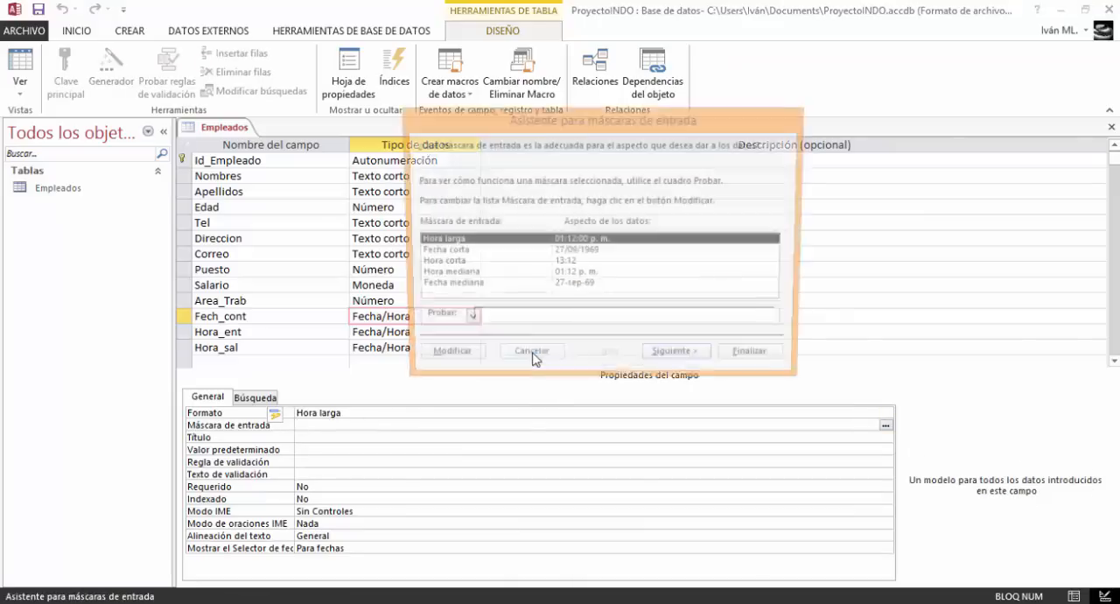
click(685, 363)
click(574, 250)
click(560, 272)
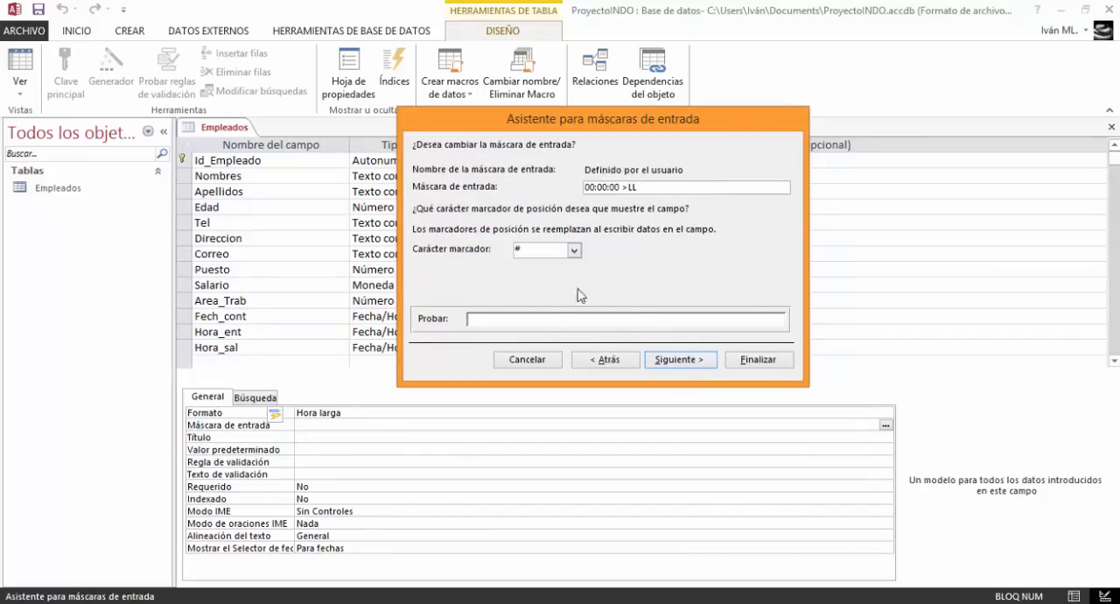
click(696, 362)
click(730, 362)
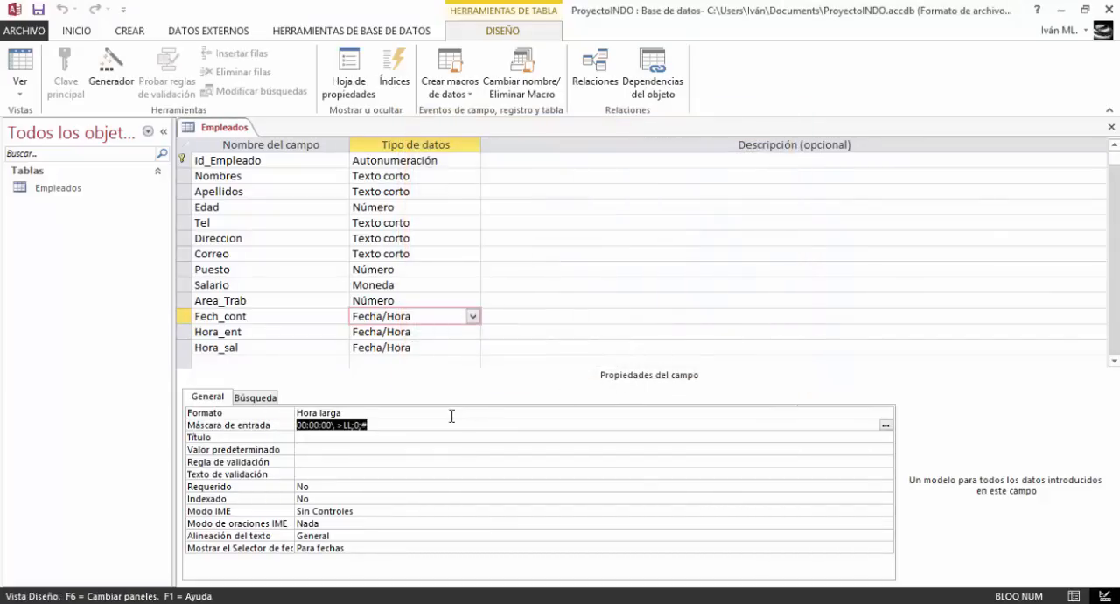
Set the Fech_cont field's title to "Fecha de Contrato"
click(391, 436)
key(Caps_Lock)
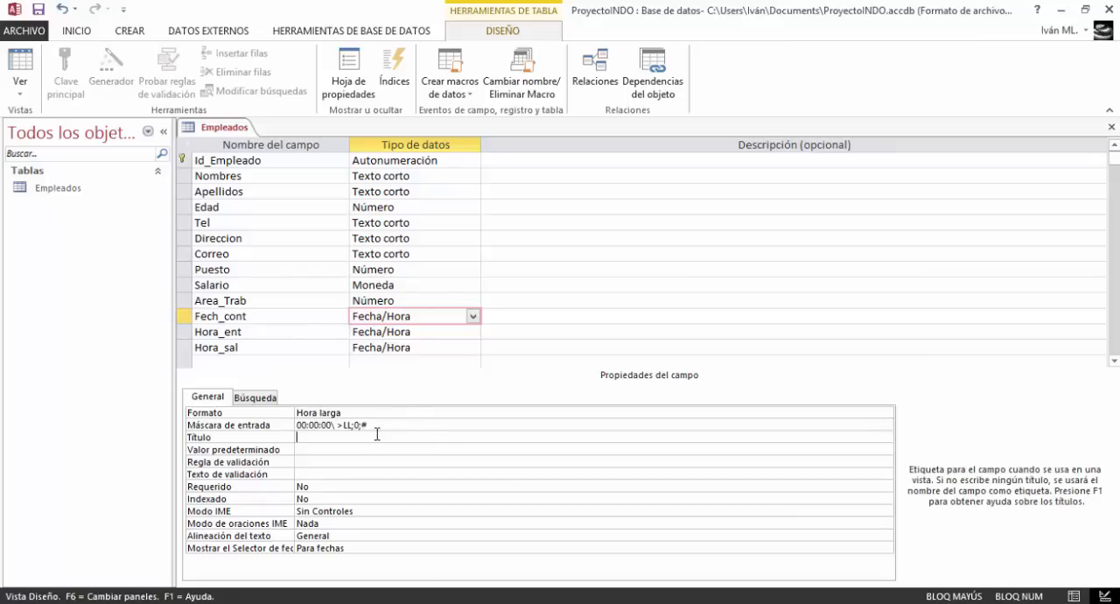
text(H)
key(Caps_Lock)
text(or)
key(BackSpace)
key(Caps_Lock)
text(F)
key(Caps_Lock)
text(echa de)
key(Caps_Lock)
text(C)
key(Caps_Lock)
text(on)
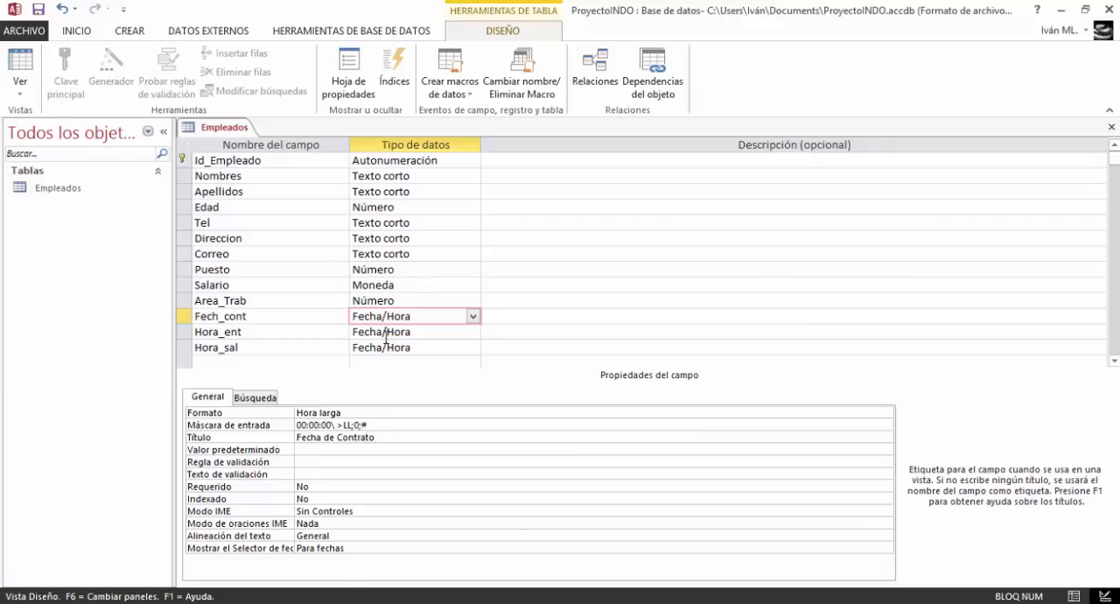
Set the Hora_ent field's title to "Hora de entrada"
click(385, 333)
click(337, 438)
key(Caps_Lock)
text(H)
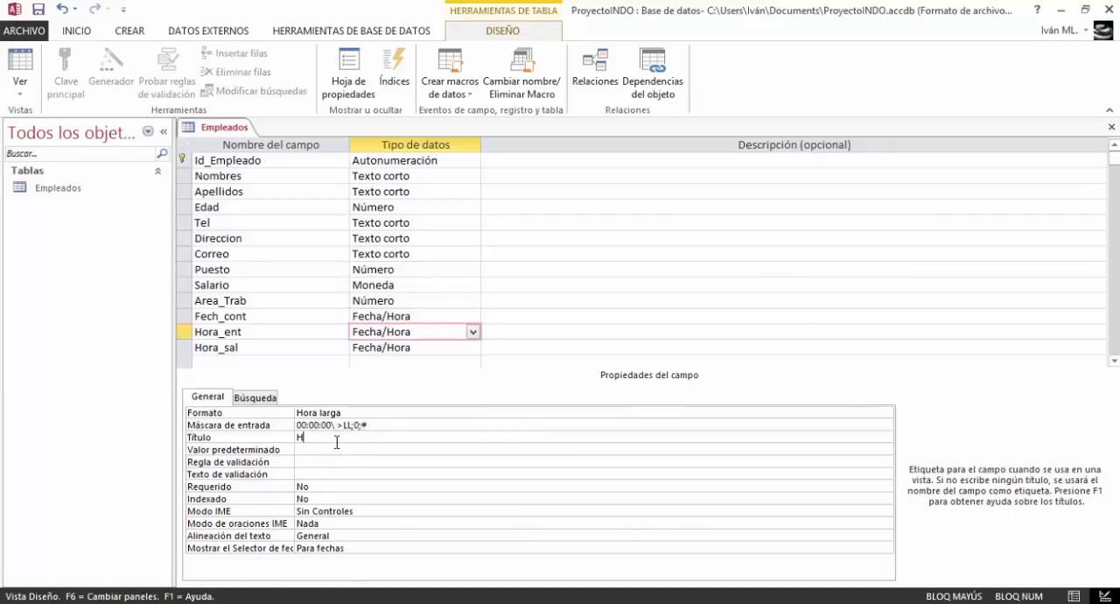
key(Caps_Lock)
text(ora de entrada)
Set the Hora_sal field's title to "Hora de salida"
click(384, 348)
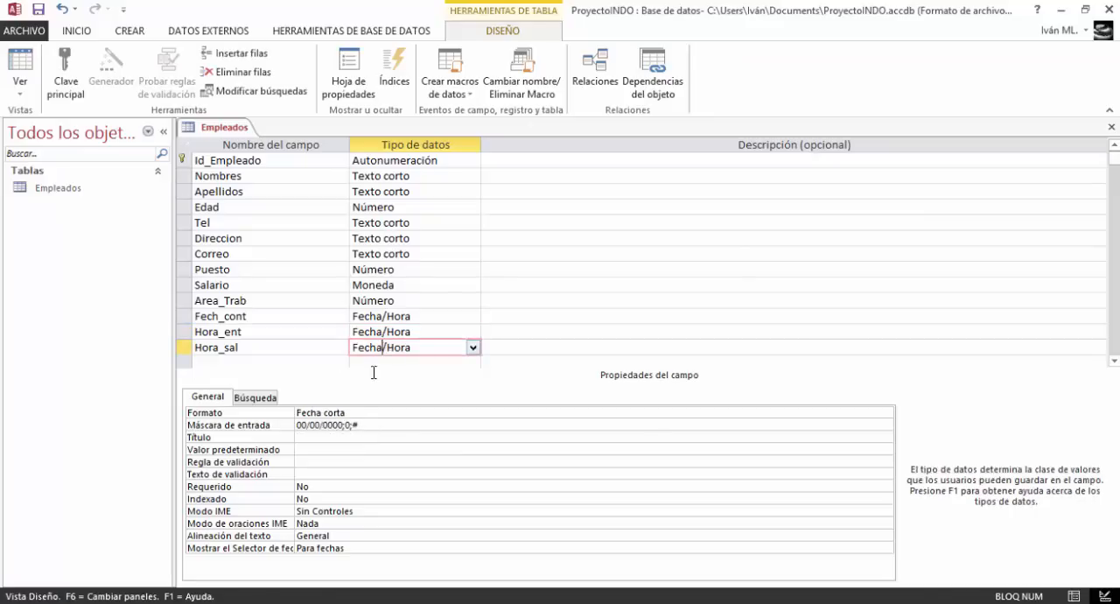
click(331, 442)
text(Hora de salida)
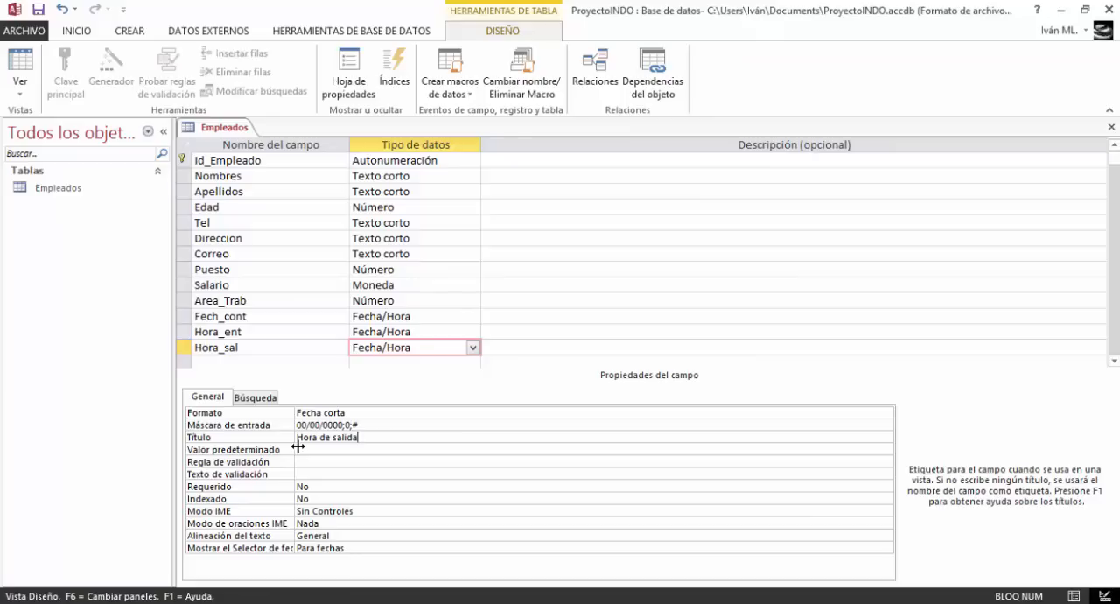
Review the properties of the Empleados fields one by one, checking their sizes, formats, input masks and titles
click(412, 334)
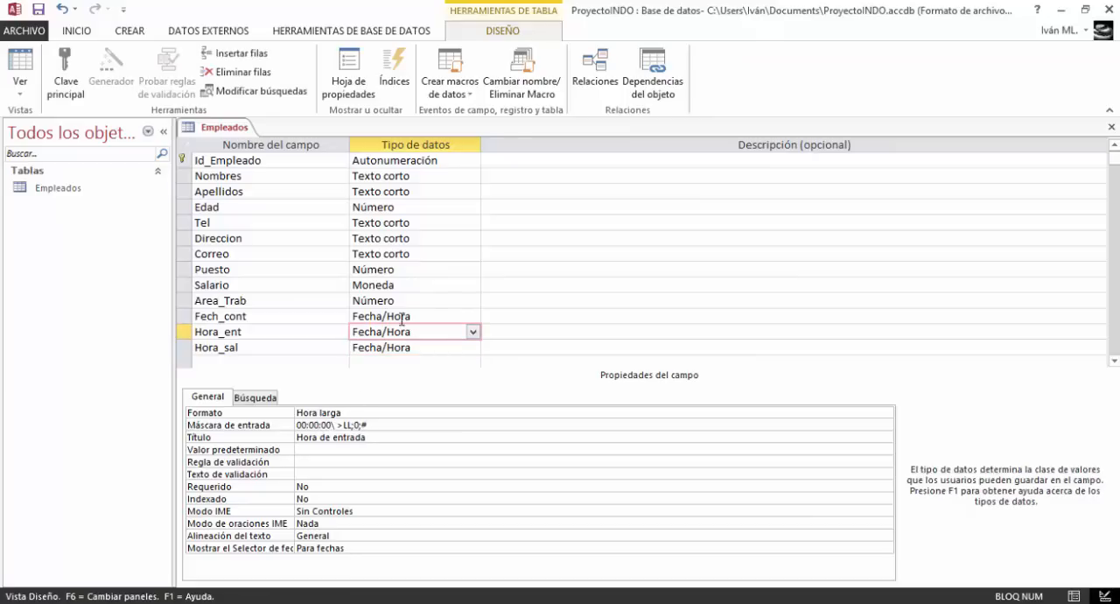
click(400, 316)
click(400, 300)
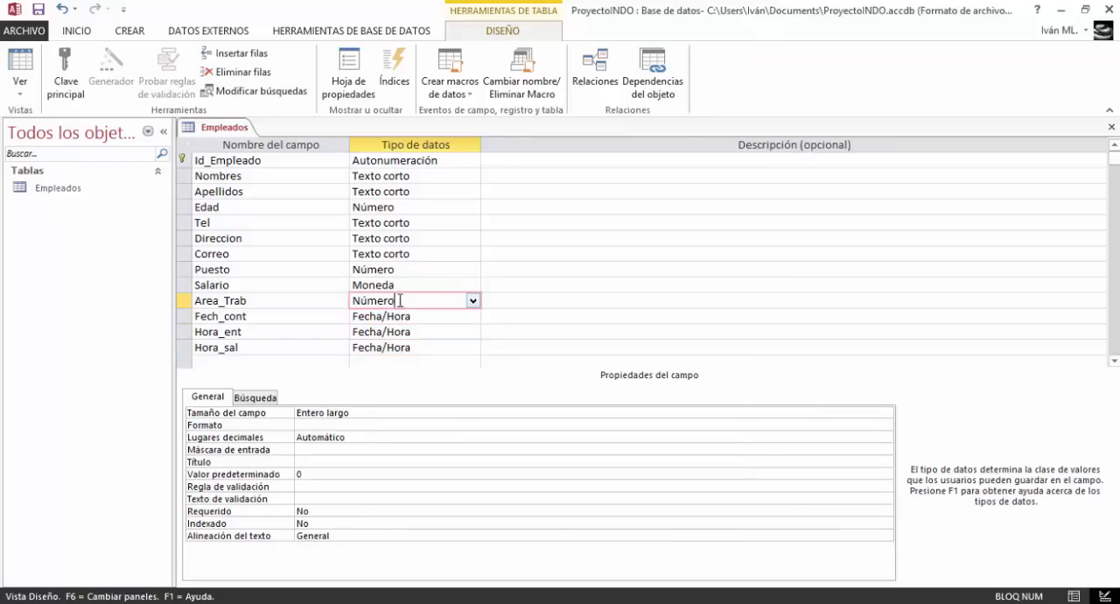
click(389, 285)
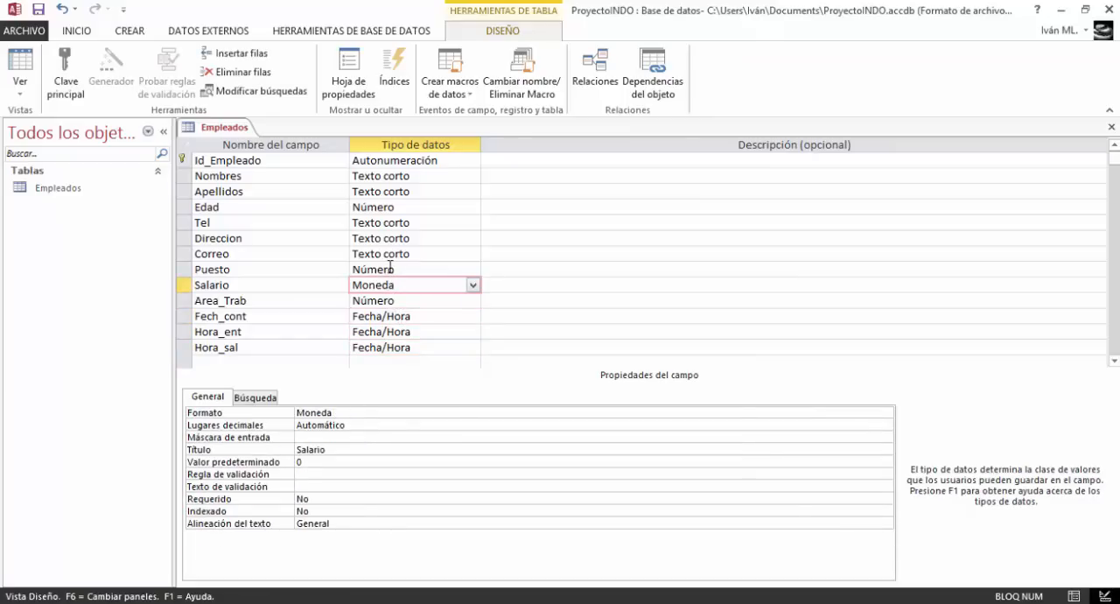
click(390, 269)
click(384, 238)
click(383, 254)
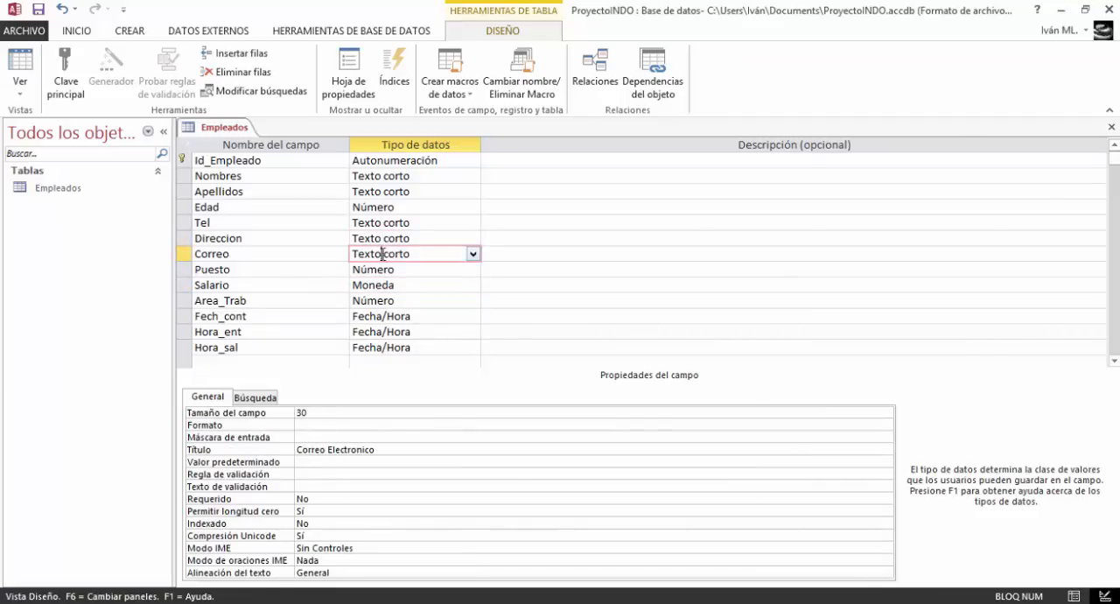
click(382, 238)
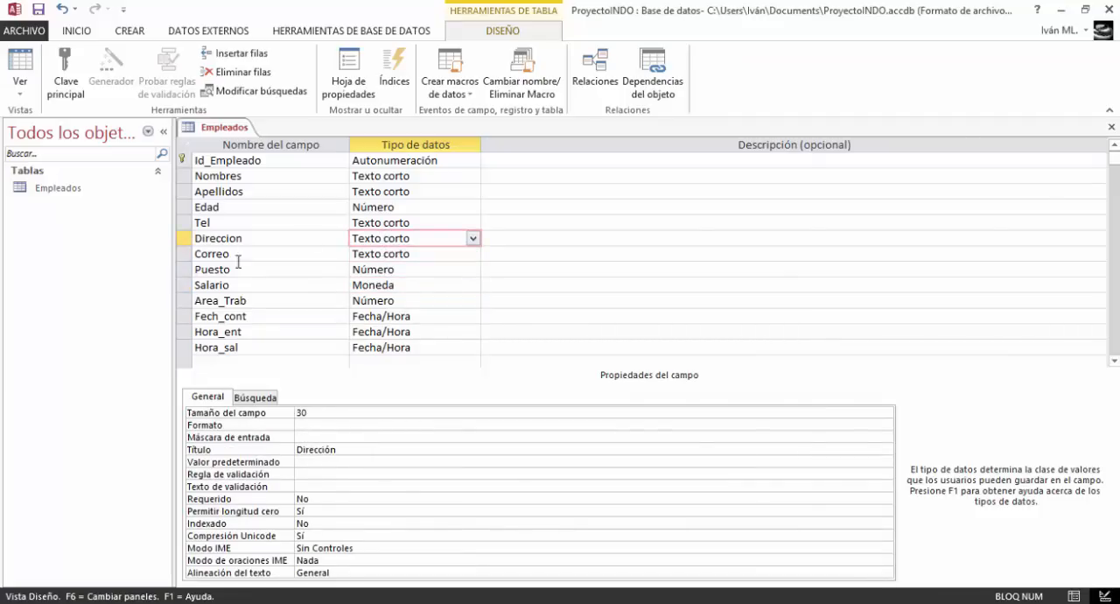
click(382, 223)
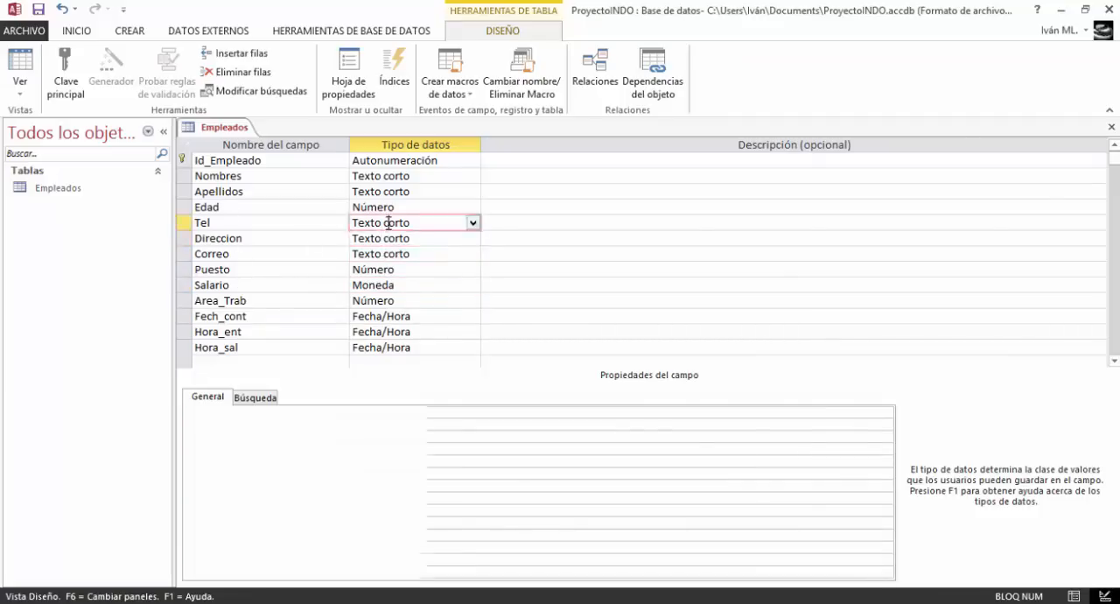
click(256, 301)
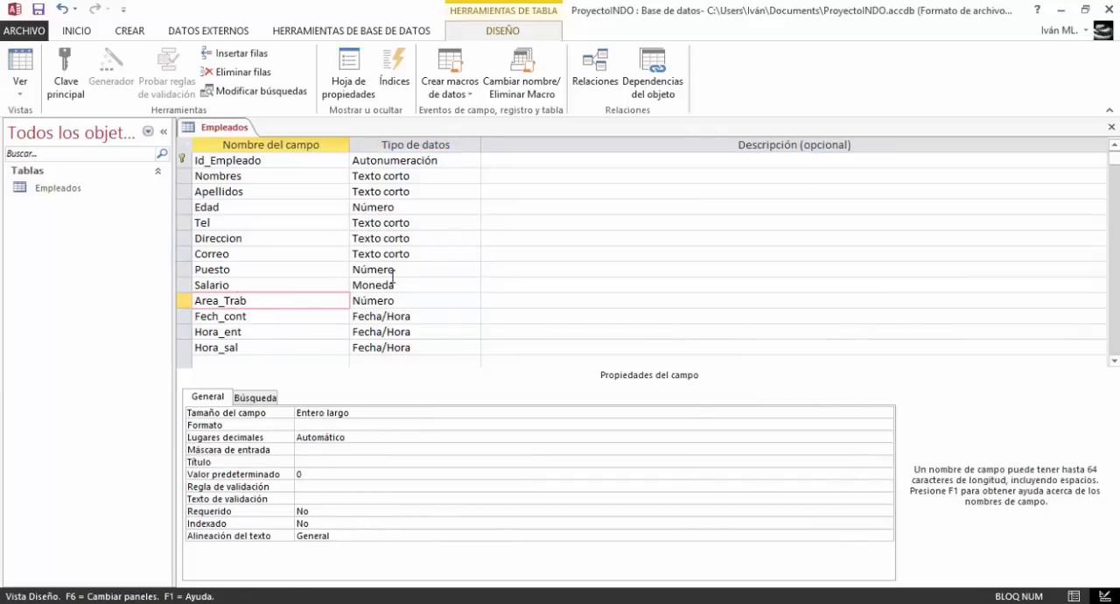
click(399, 178)
click(380, 192)
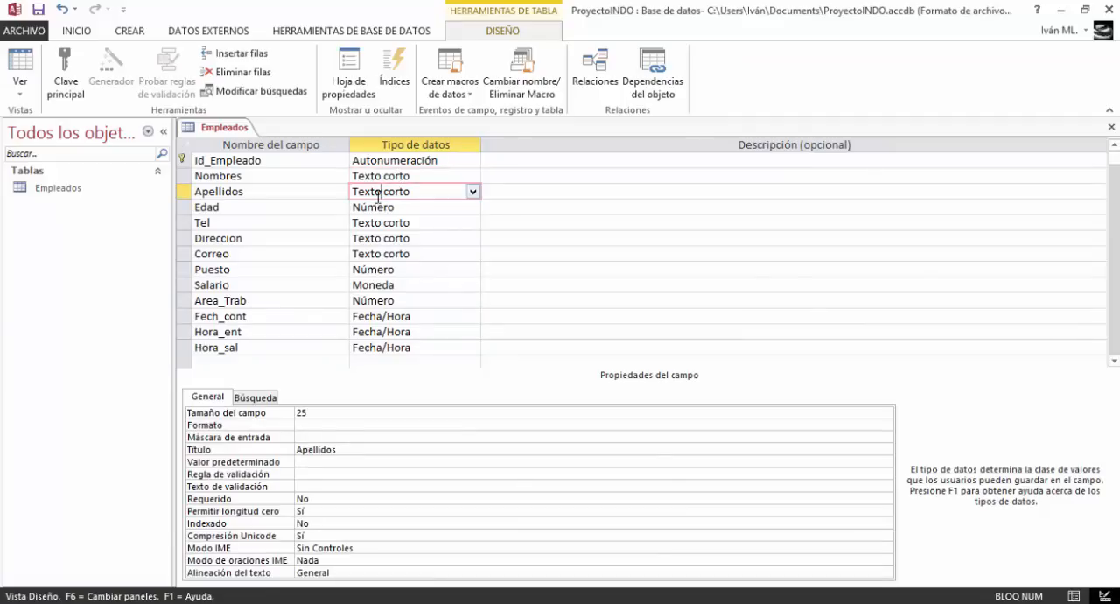
click(379, 161)
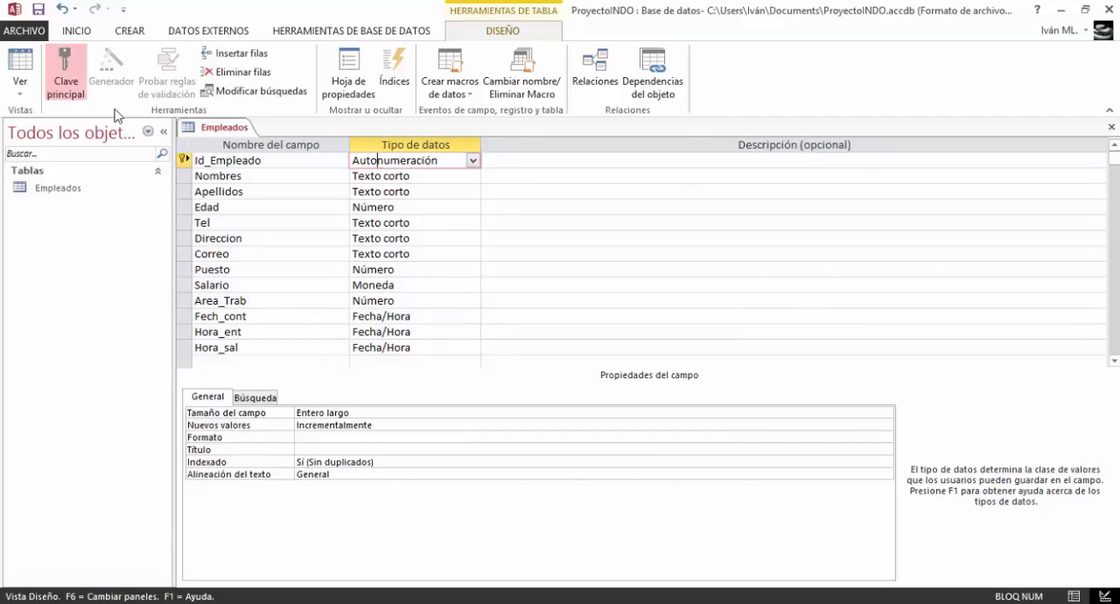
Save the Empleados table and show it in Datasheet view
click(21, 66)
click(525, 361)
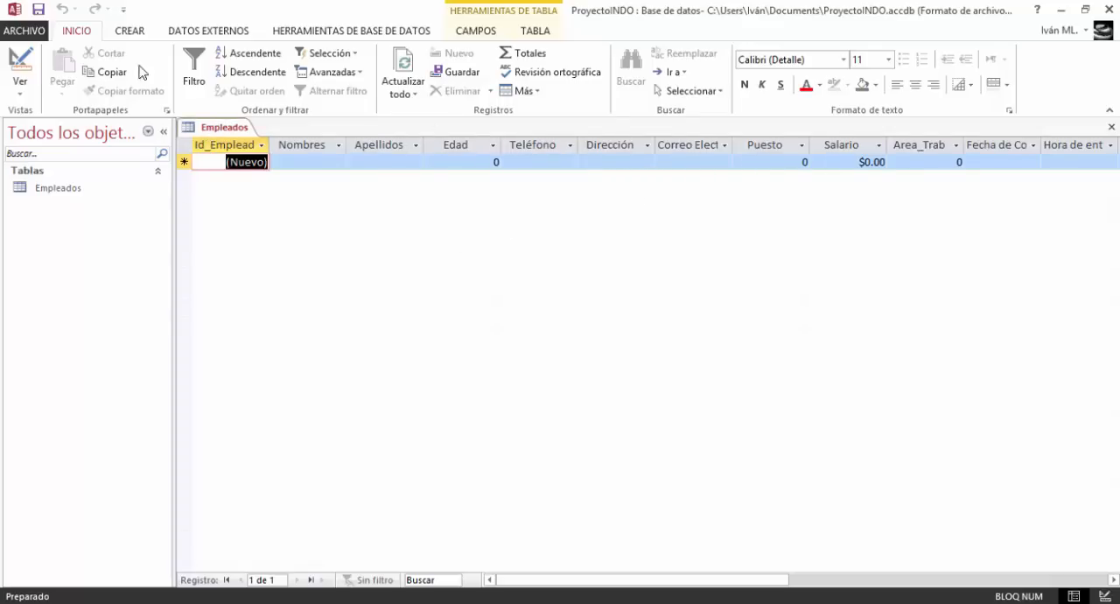
Create a new table and save it as Flota, opening it in Design view
click(131, 32)
click(91, 76)
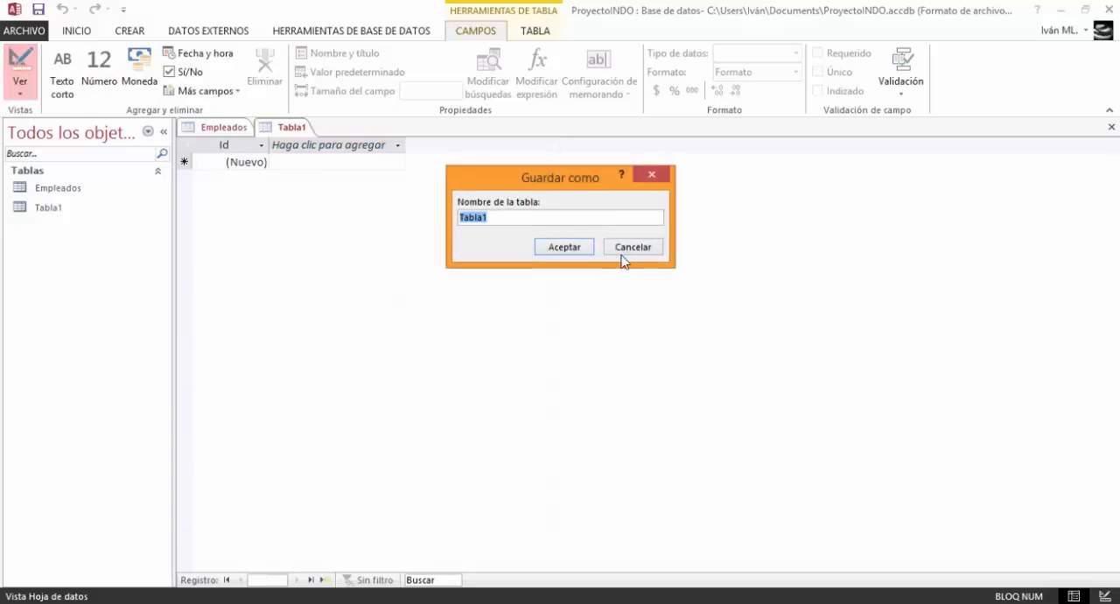
text(Flota)
click(578, 240)
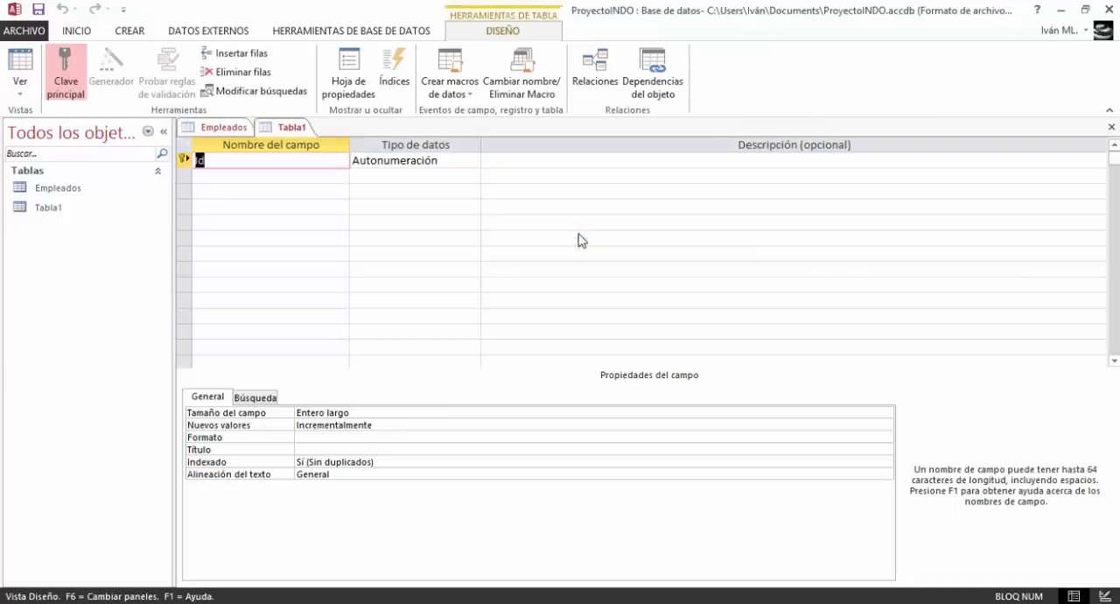
Rename the Flota table's primary key field as Matricula
click(326, 161)
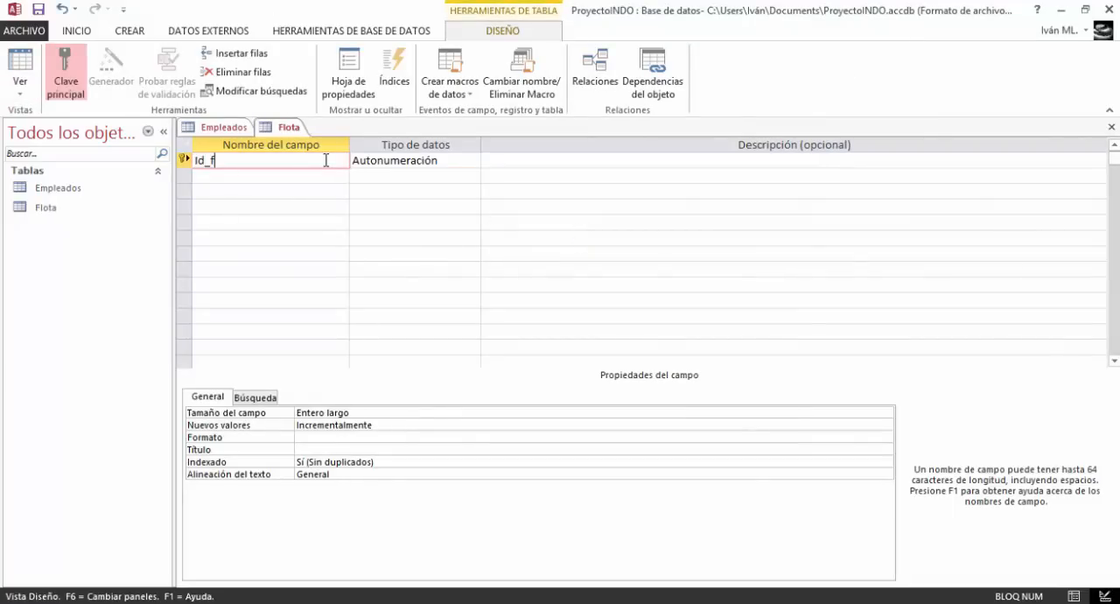
key(BackSpace)
key(BackSpace)
text(Matricula)
key(Down)
Add a field named Nom_Avion to the Flota table below Matricula
key(Caps_Lock)
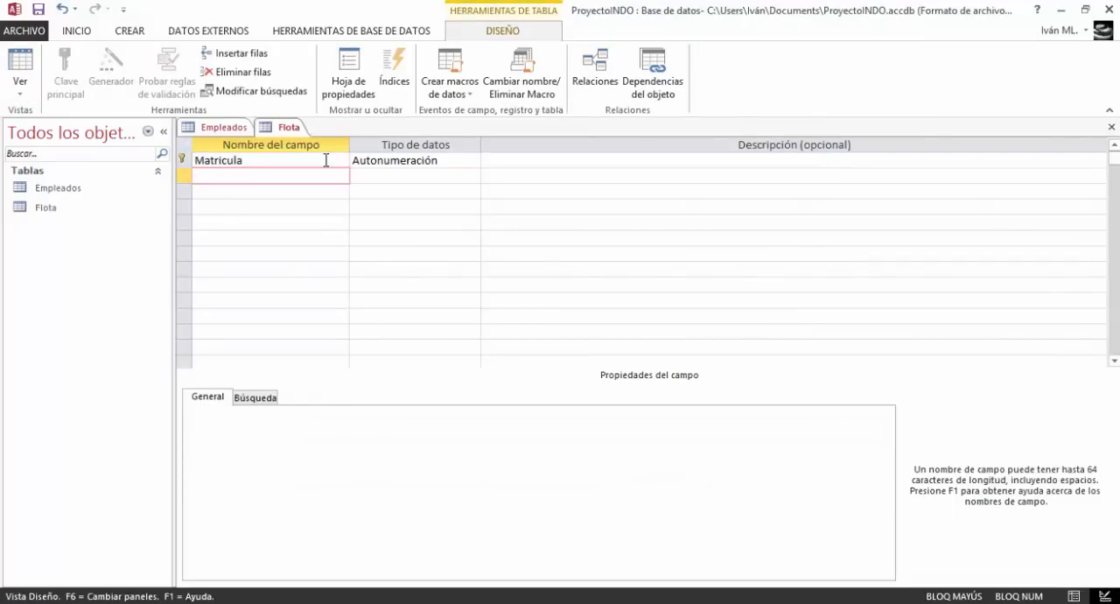
text(N)
key(Caps_Lock)
text(om)
key(Caps_Lock)
text(_A)
key(Caps_Lock)
text(vion)
key(Down)
Add a field named Fab to the Flota table below Nom_Avion
key(Caps_Lock)
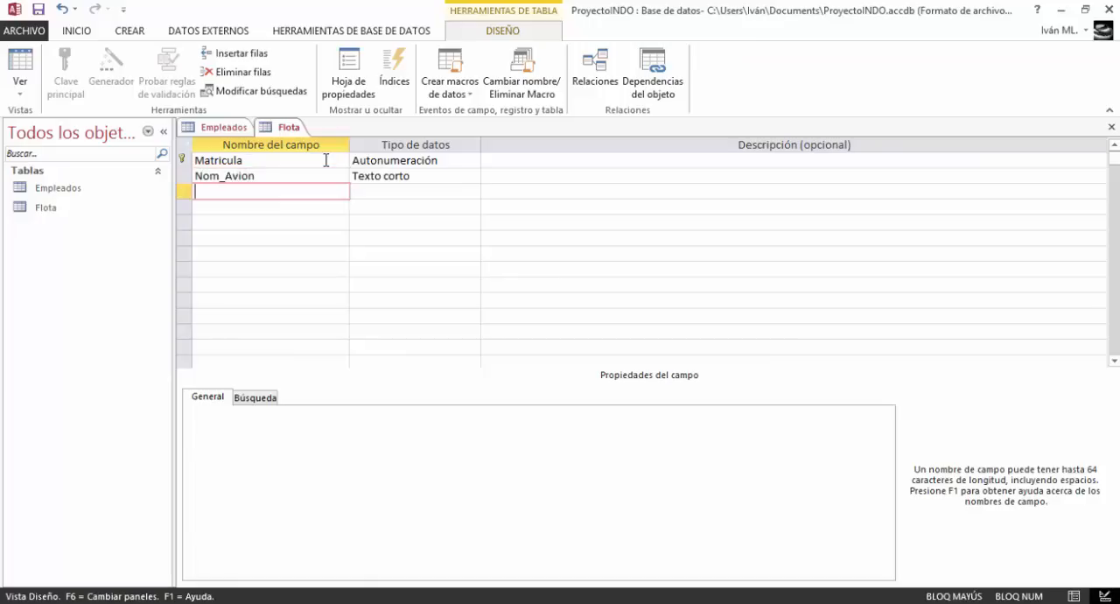
text(F)
key(Caps_Lock)
text(ab)
key(Down)
Add a field named Horas_vuelo to the Flota table below Fab
key(Caps_Lock)
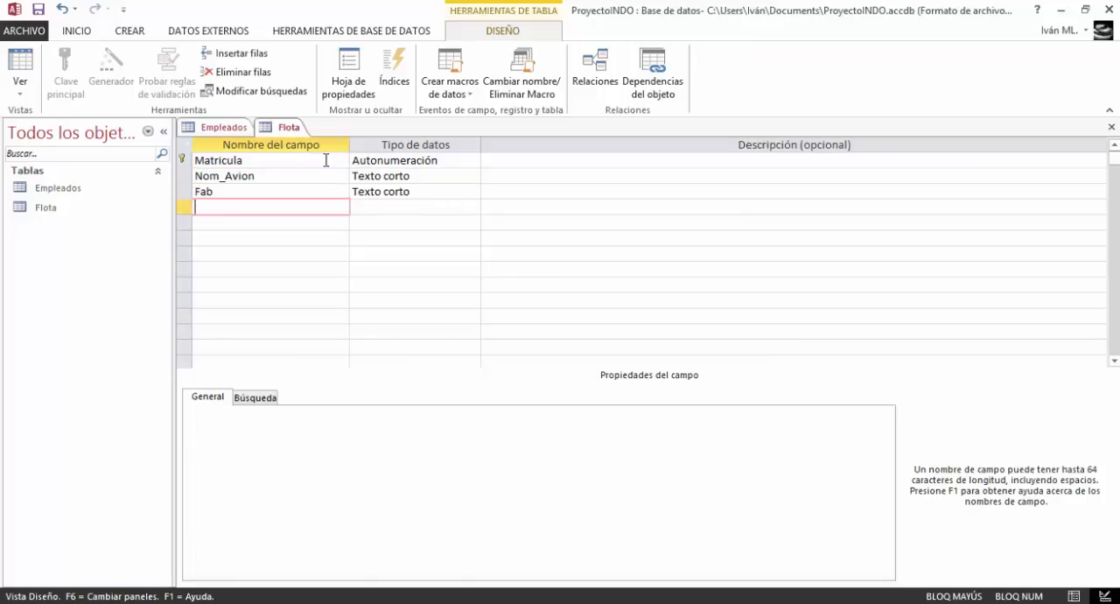
text(H)
key(Caps_Lock)
text(oras )
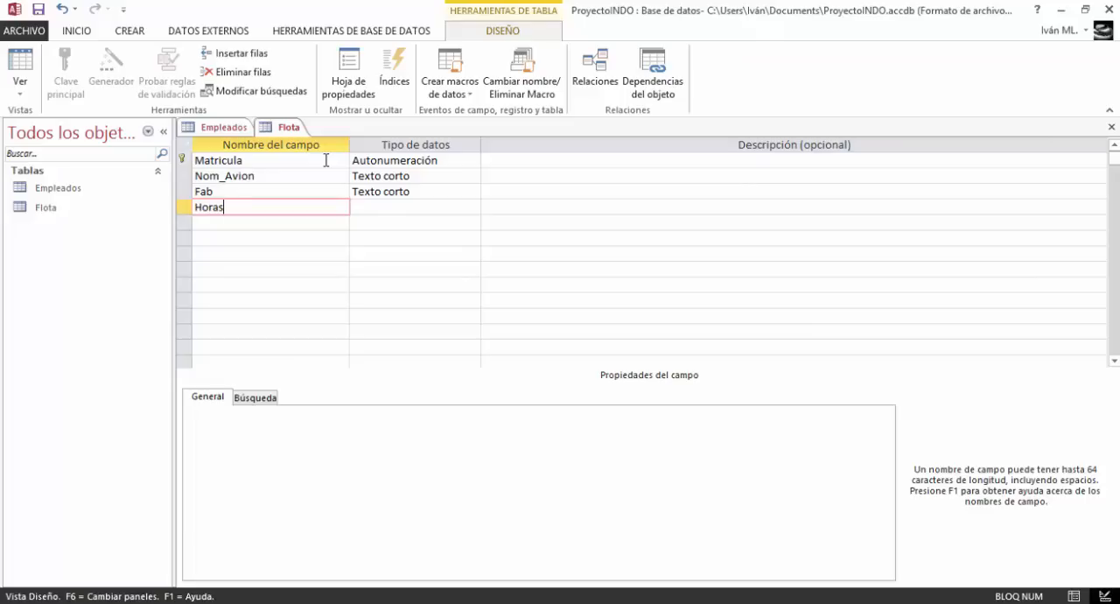
text(_vuelo)
key(Down)
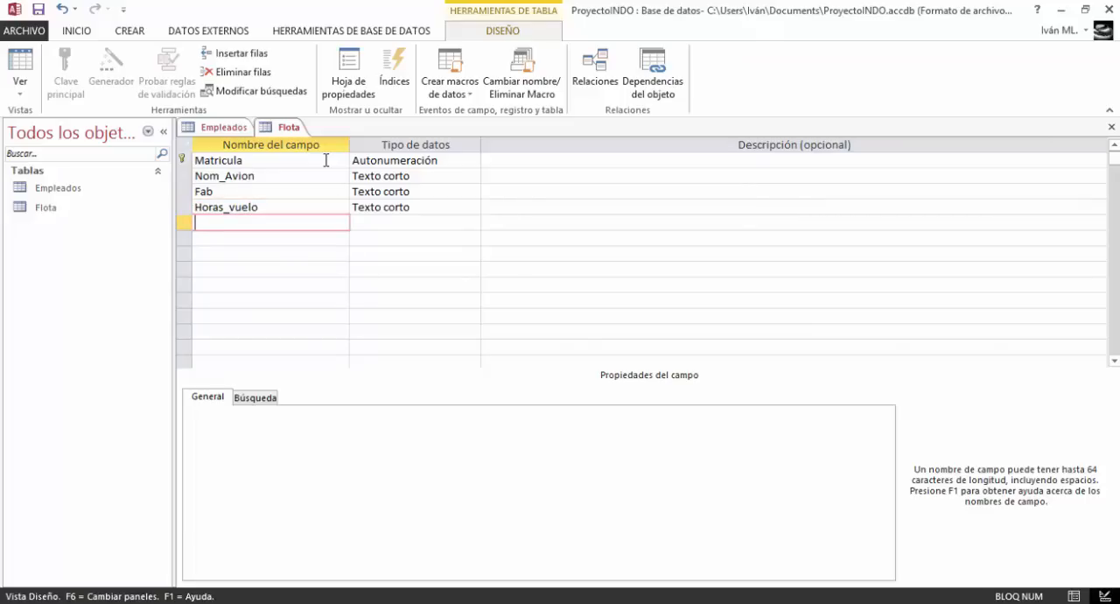
Add a field named Pasajeros to the Flota table below Horas_vuelo
key(Caps_Lock)
text(P)
key(Caps_Lock)
text(asajeros)
key(Down)
Add a field named Combustible to the Flota table below Pasajeros
key(Caps_Lock)
text(C)
key(Caps_Lock)
text(ombustible)
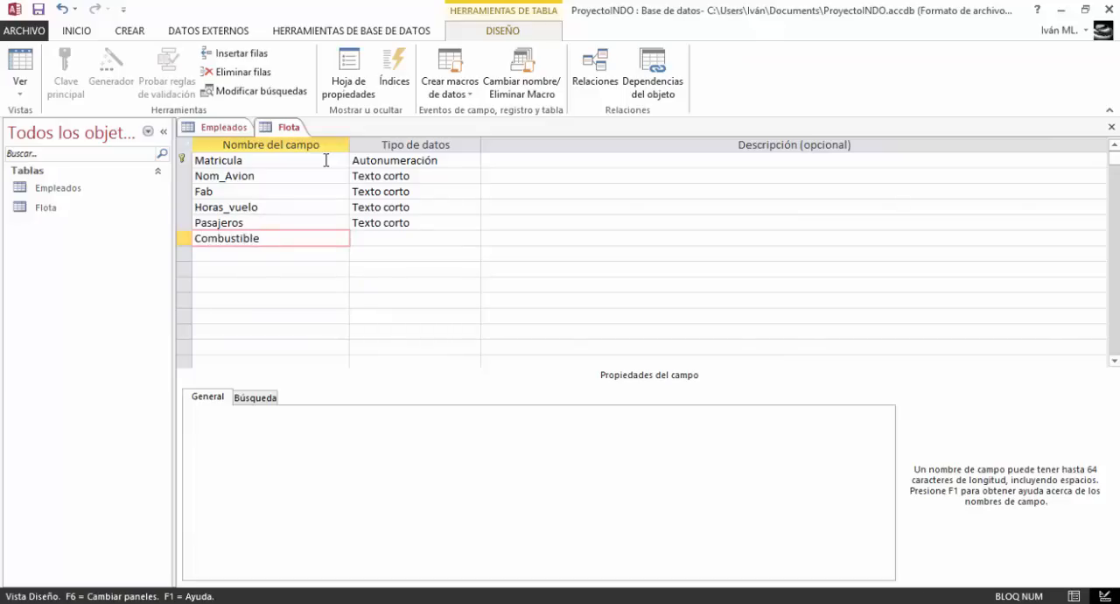
key(Down)
Add a field named Consumo_comb to the Flota table below Combustible
key(Caps_Lock)
text(C)
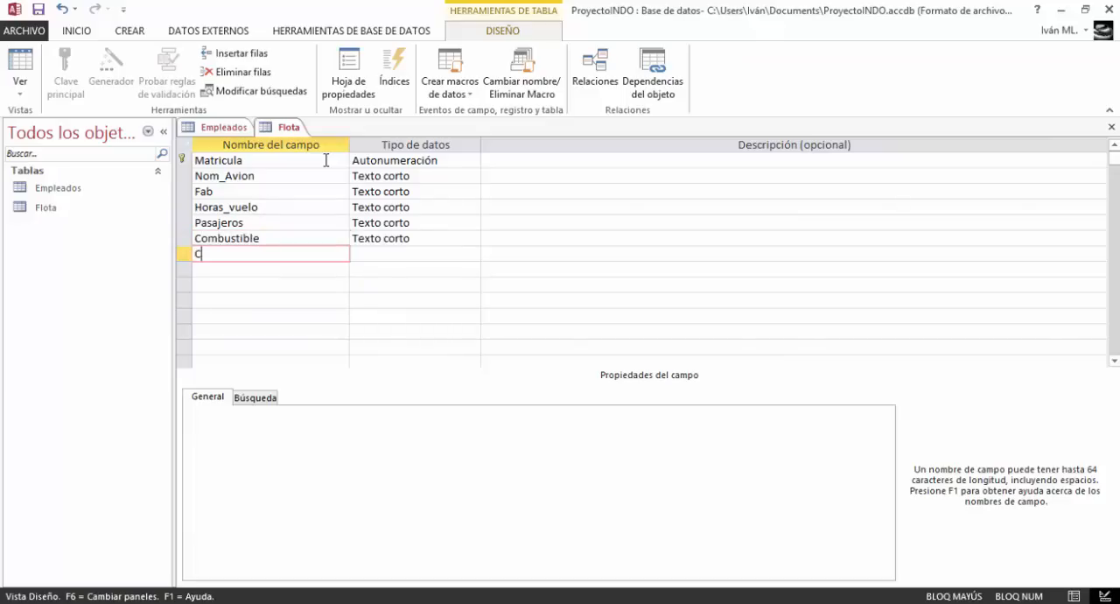
key(Caps_Lock)
text(onsumo d)
key(BackSpace)
key(BackSpace)
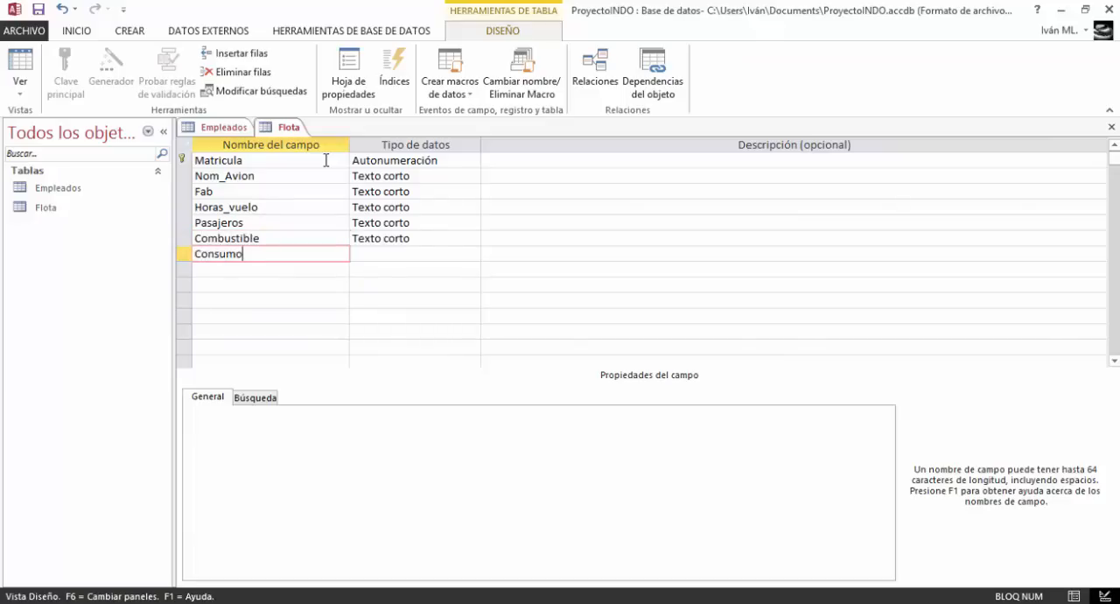
text(_comb)
key(Down)
Add a field named vuelos to the Flota table below Consumo_comb
key(Caps_Lock)
key(Caps_Lock)
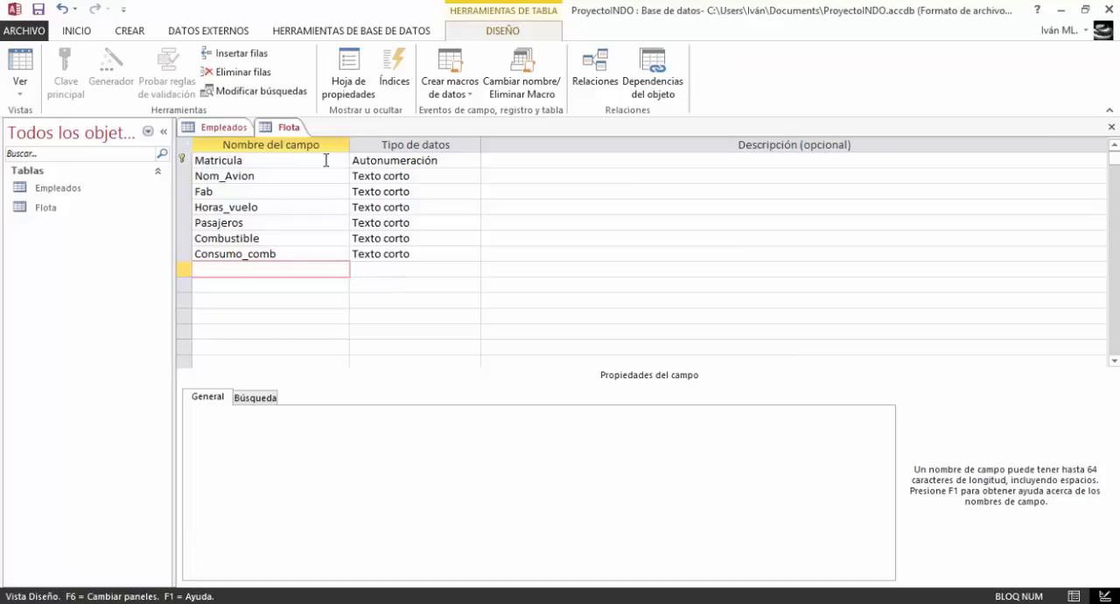
text(vuelos)
Change the Matricula field's data type to Texto corto and set its field size to 10
click(446, 161)
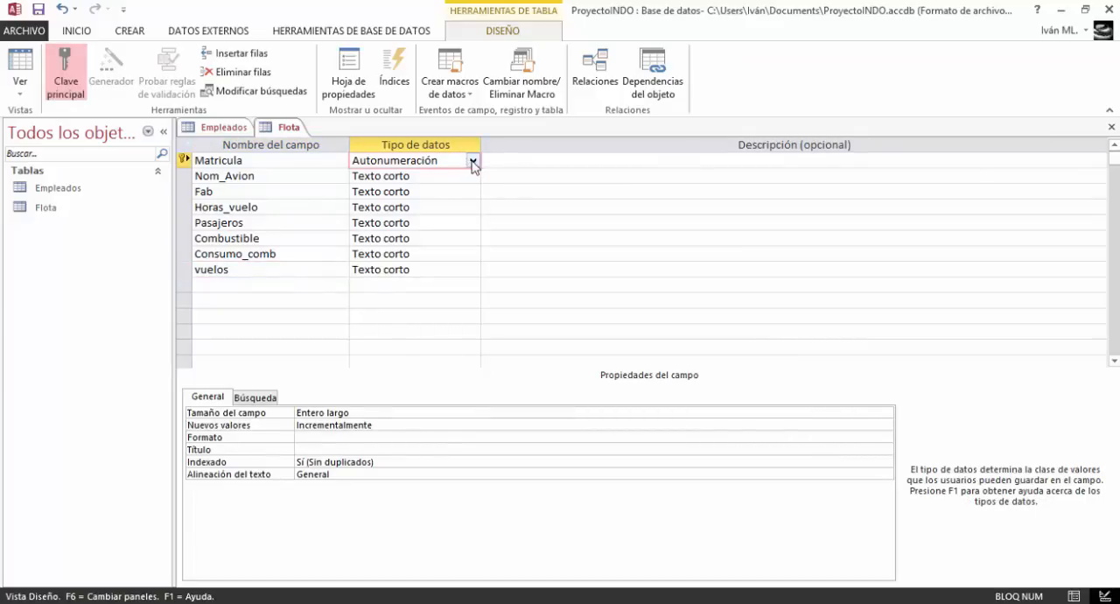
click(473, 161)
click(450, 176)
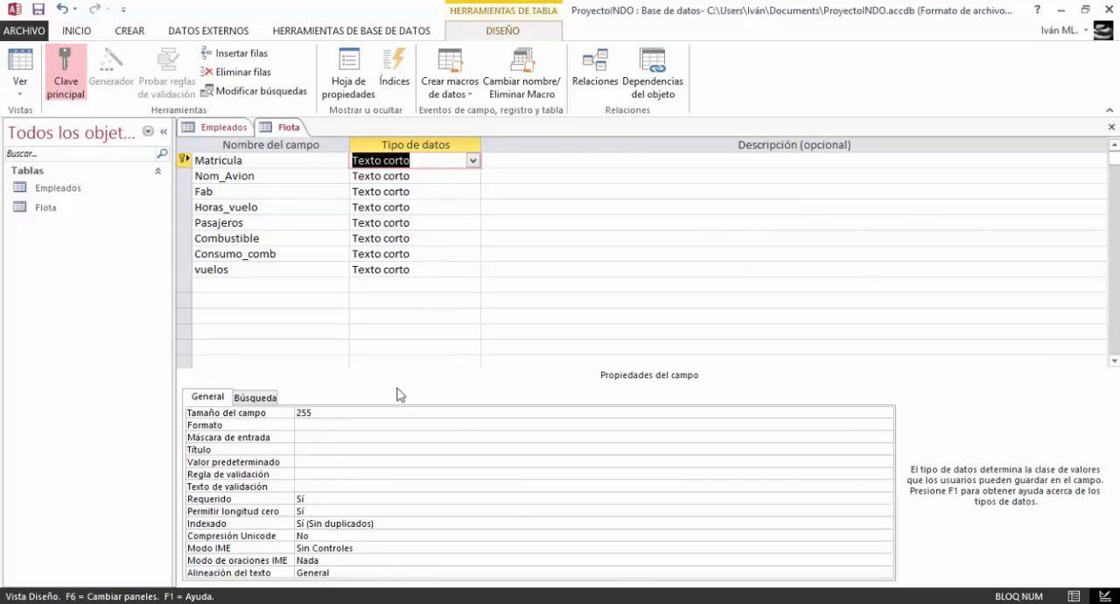
click(362, 411)
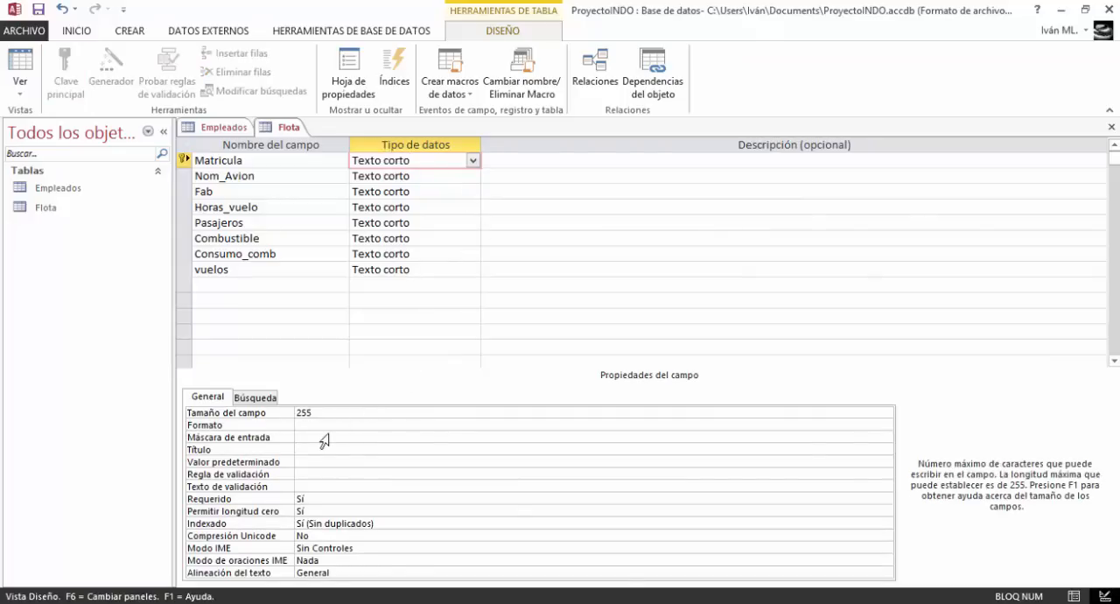
key(BackSpace)
key(BackSpace)
key(BackSpace)
key(BackSpace)
key(BackSpace)
click(390, 176)
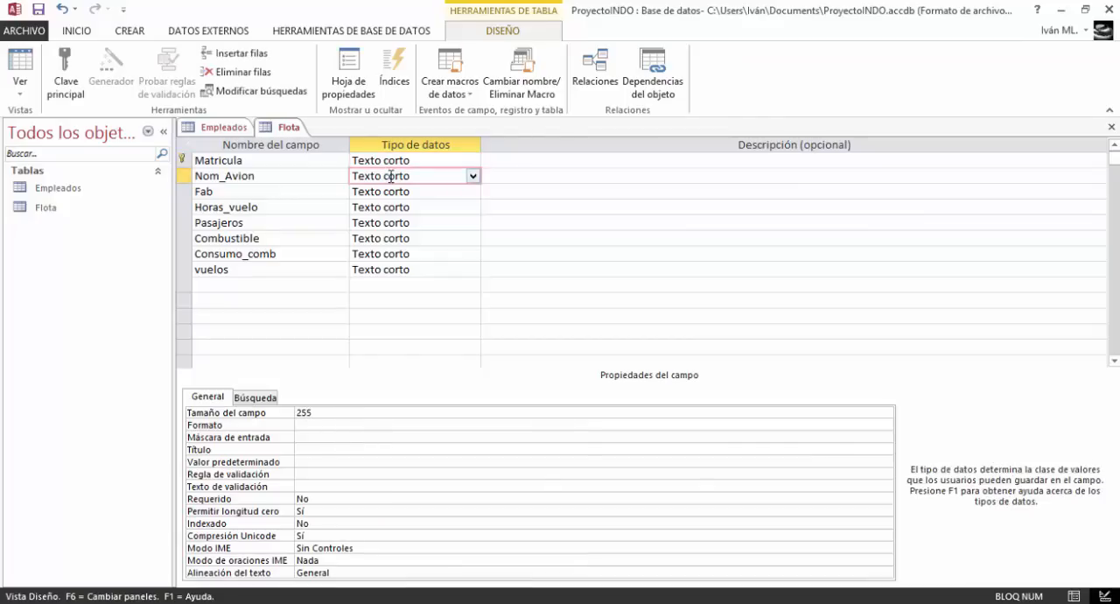
Give the Matricula field the title "Matricula"
click(381, 163)
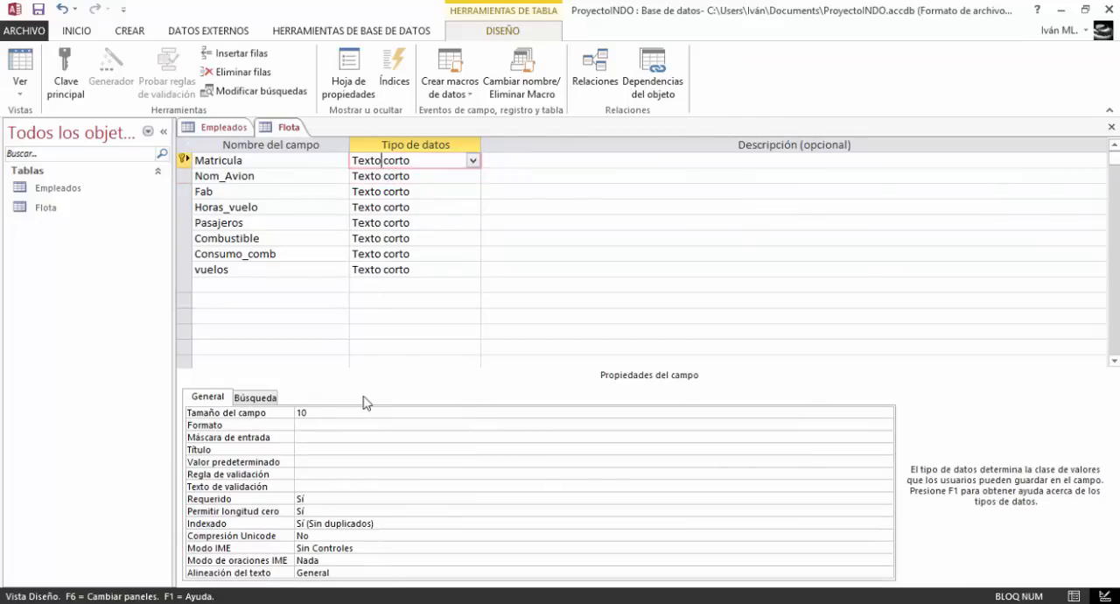
click(299, 448)
text(Matrícula)
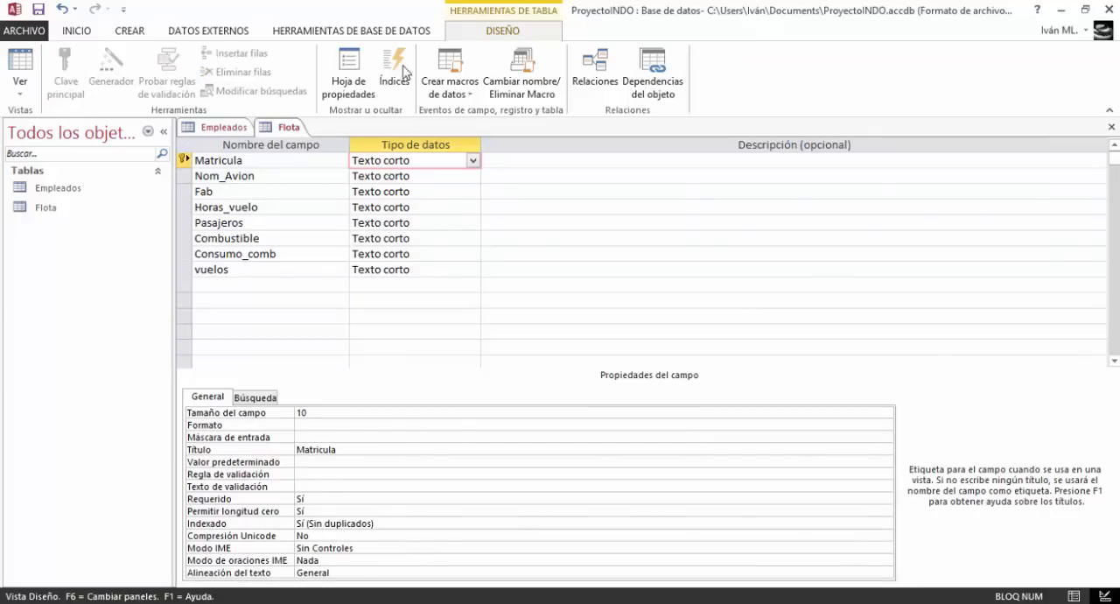
click(322, 452)
key(BackSpace)
Set the Nom_Avion field's size to 25 and its title to "Nombre del Avión"
click(413, 176)
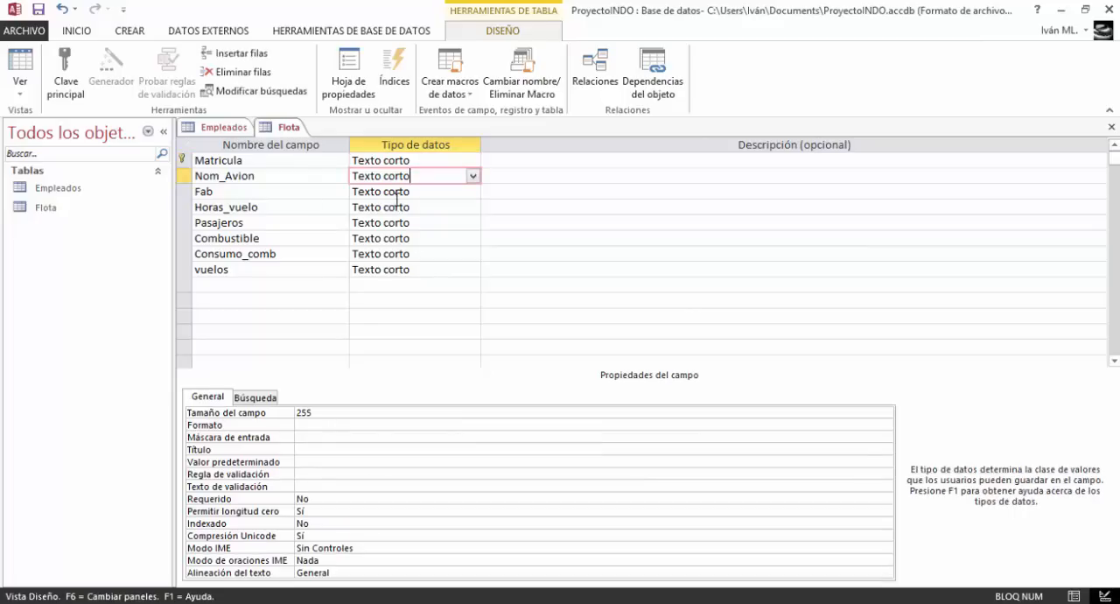
click(324, 413)
key(BackSpace)
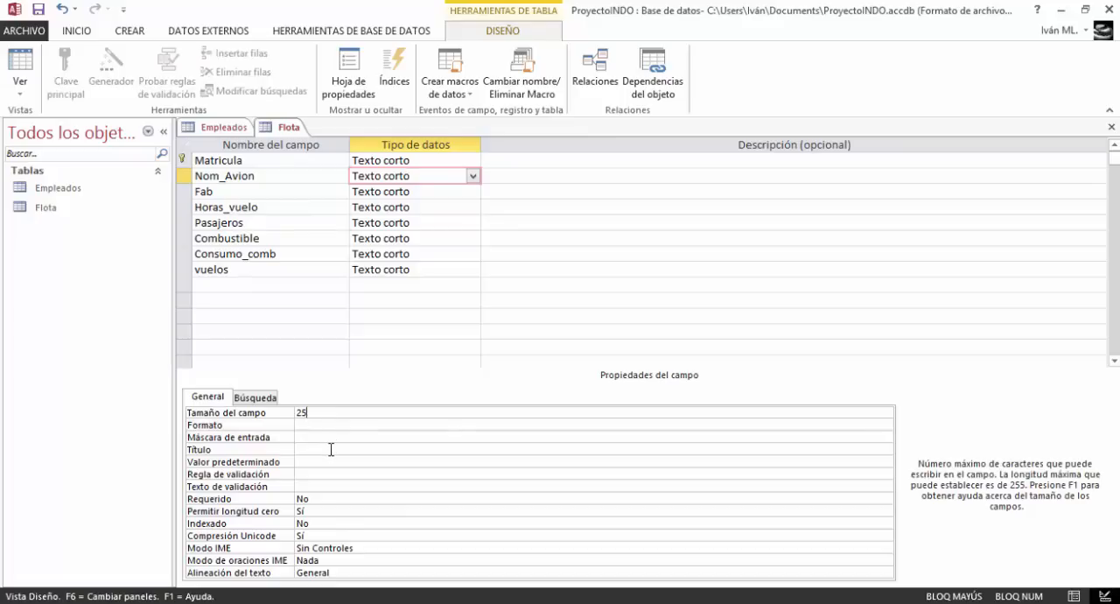
click(329, 449)
text(Nombre del Avión)
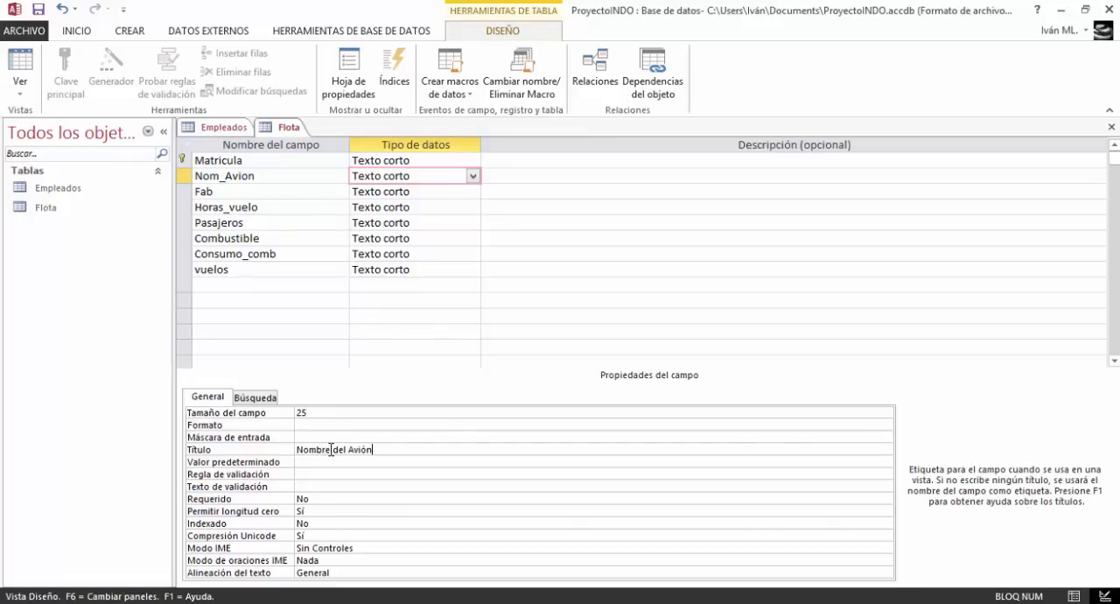
Change the Fab field's data type to Número and give it the title "Fabricante"
click(383, 191)
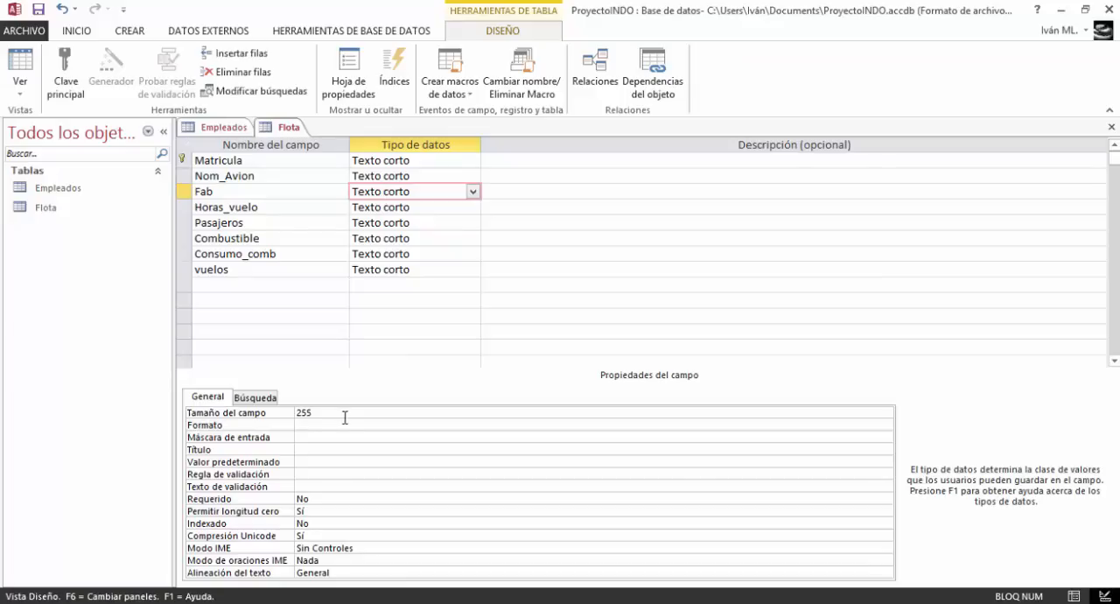
click(473, 190)
click(443, 240)
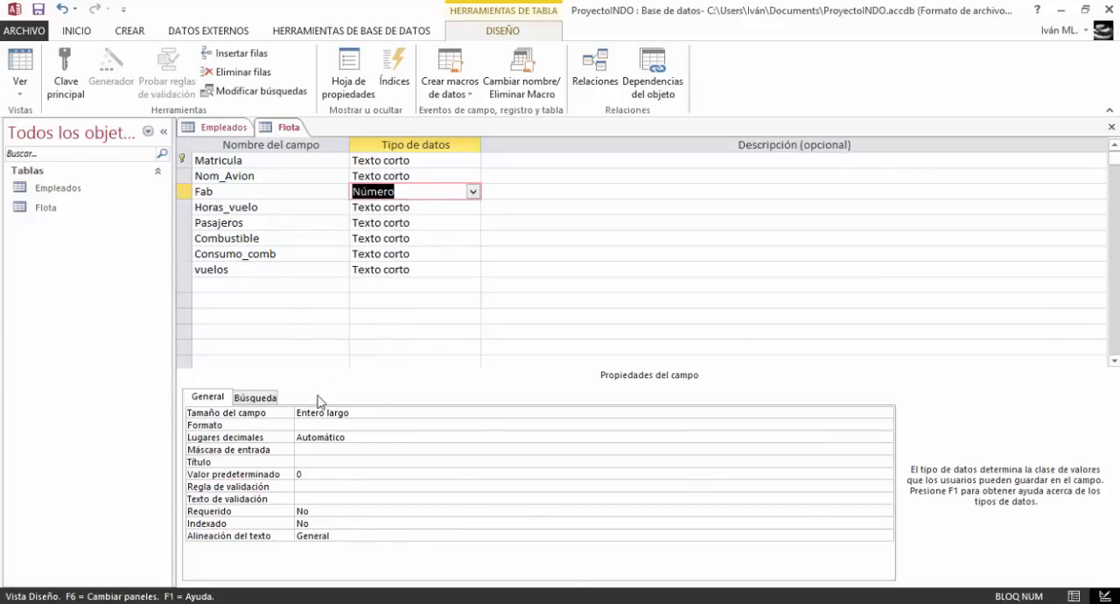
click(318, 462)
text(Fa)
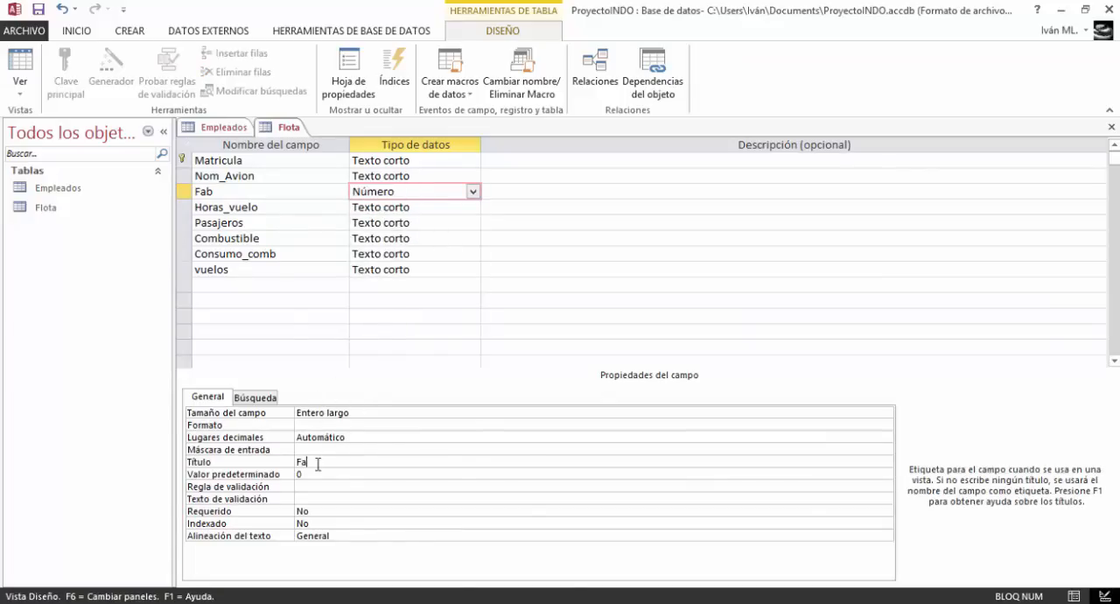
text(bricante)
Change the Horas_vuelo field's data type to Número with the field size Entero
click(422, 208)
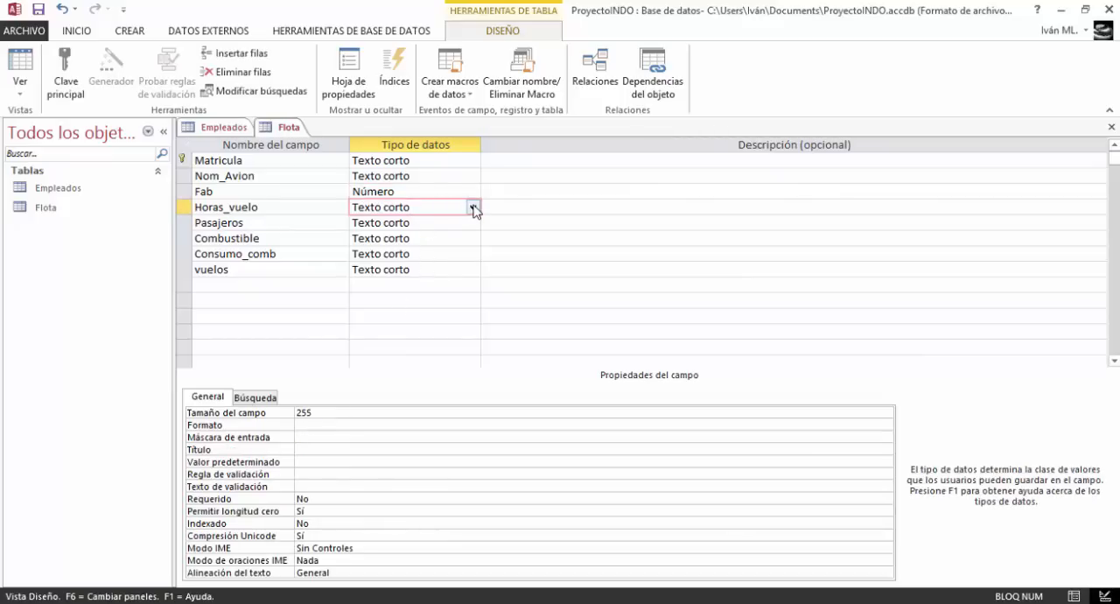
click(473, 208)
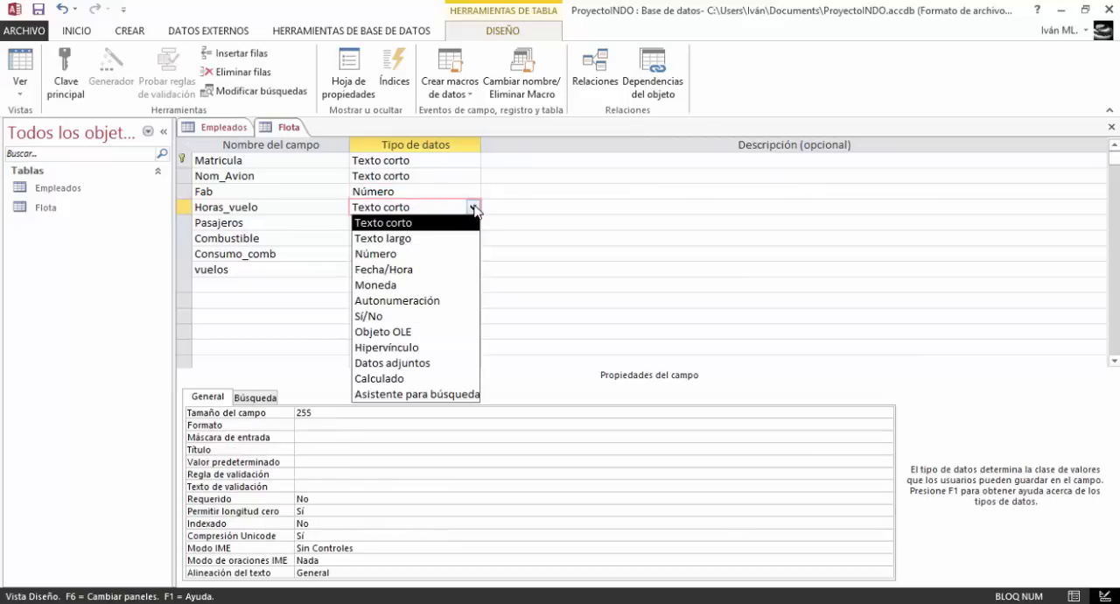
click(433, 254)
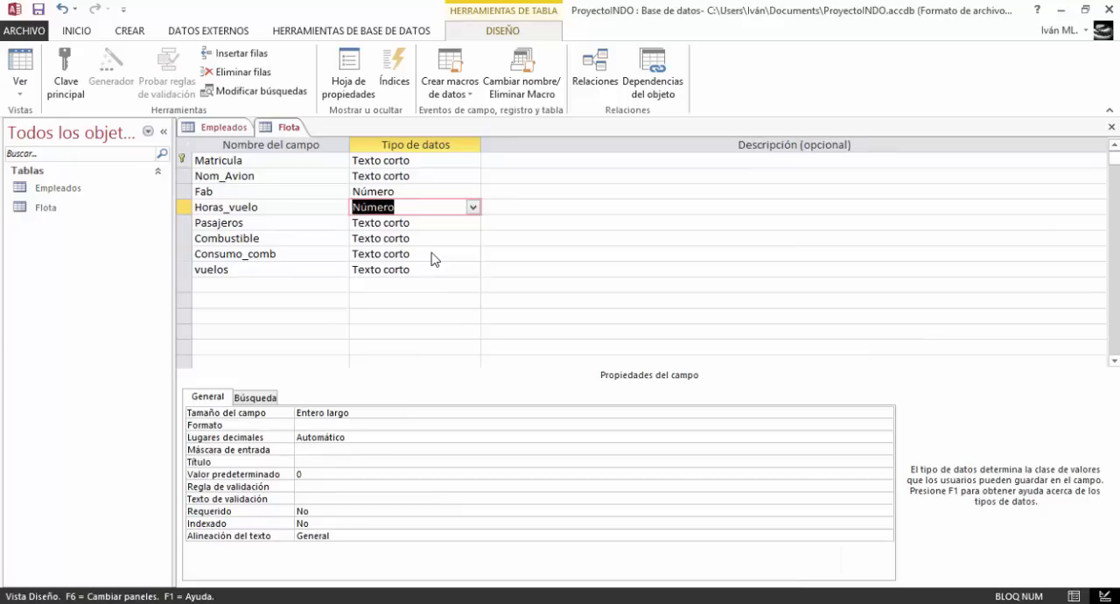
click(723, 415)
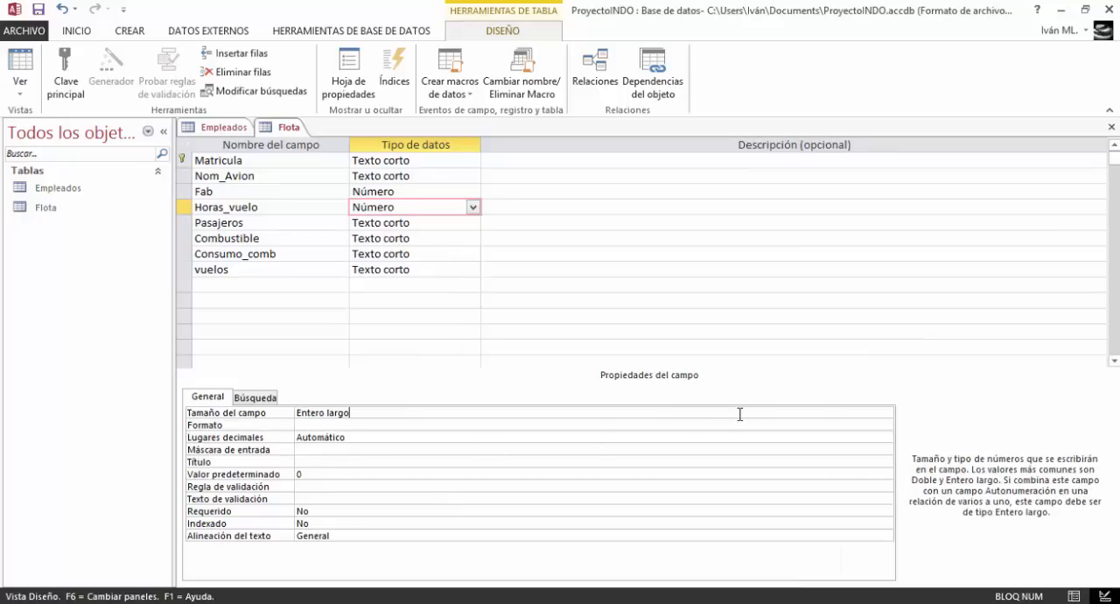
click(886, 414)
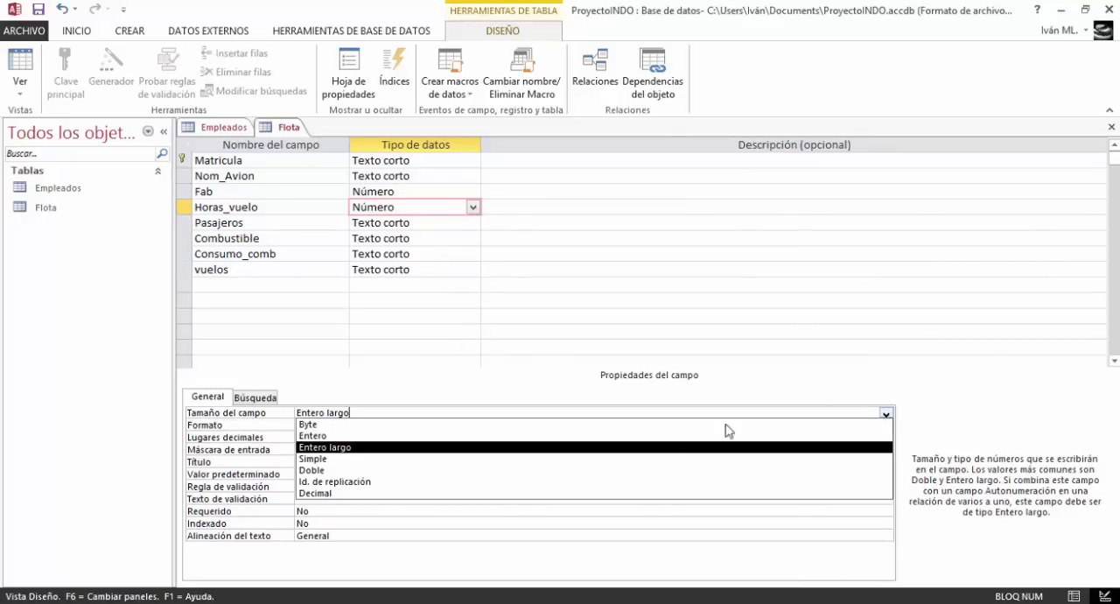
click(488, 440)
Change the Pasajeros field's data type to Número with the field size Entero
click(397, 223)
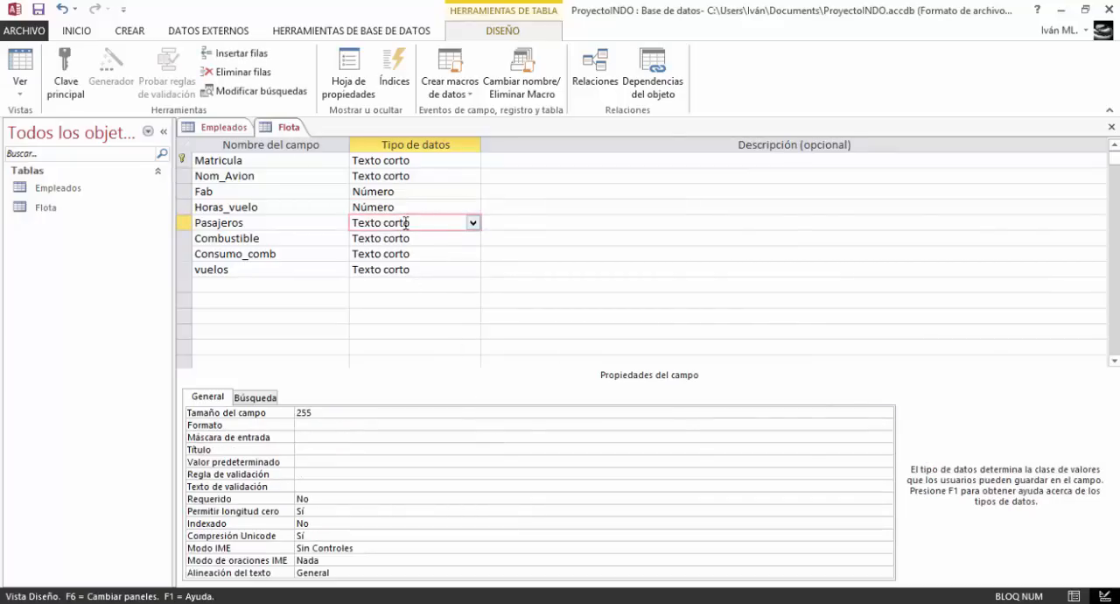
click(473, 223)
click(425, 270)
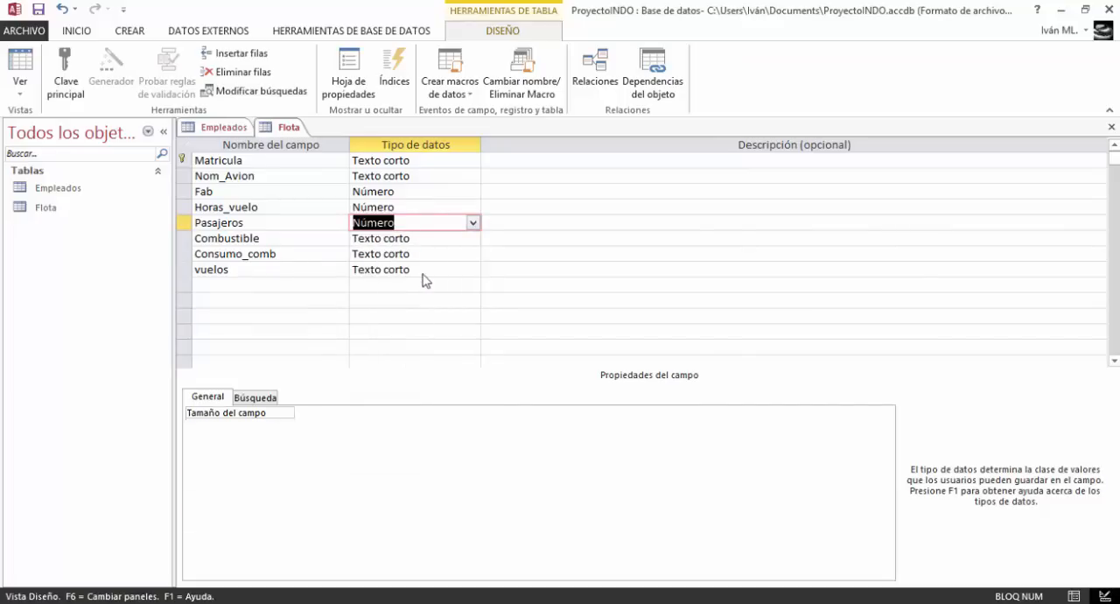
click(886, 414)
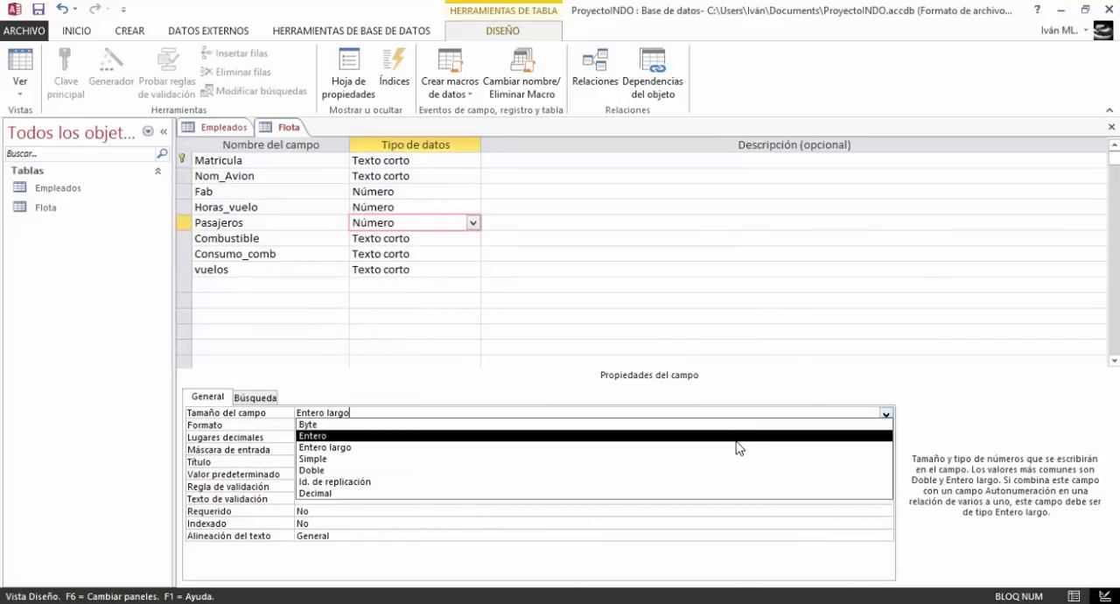
click(740, 438)
Give the Pasajeros field the title "Pasajeros"
click(355, 473)
click(356, 461)
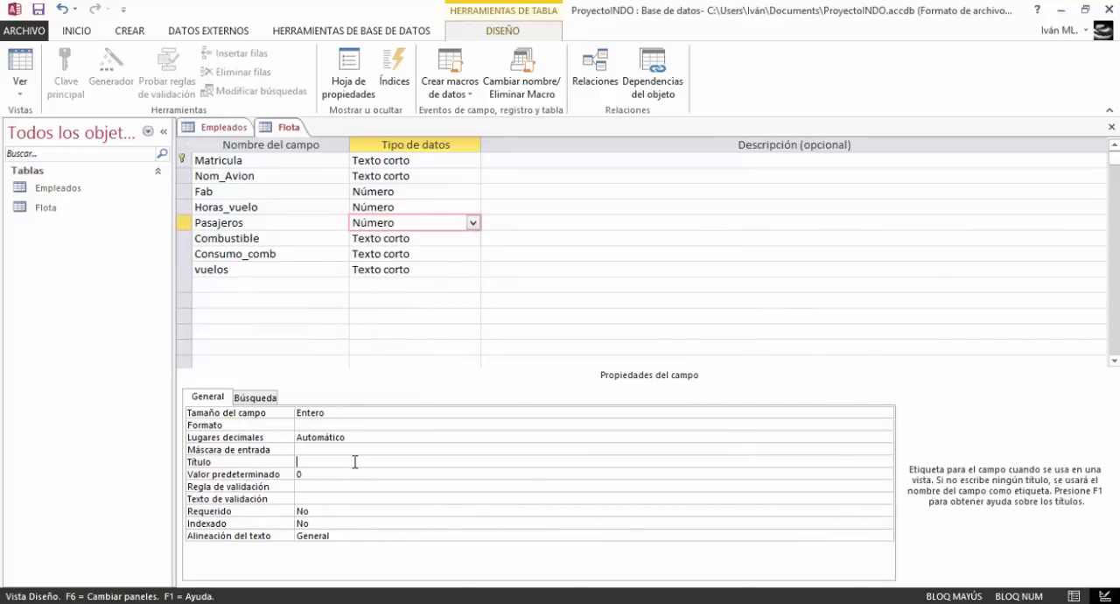
text(Pasajeros)
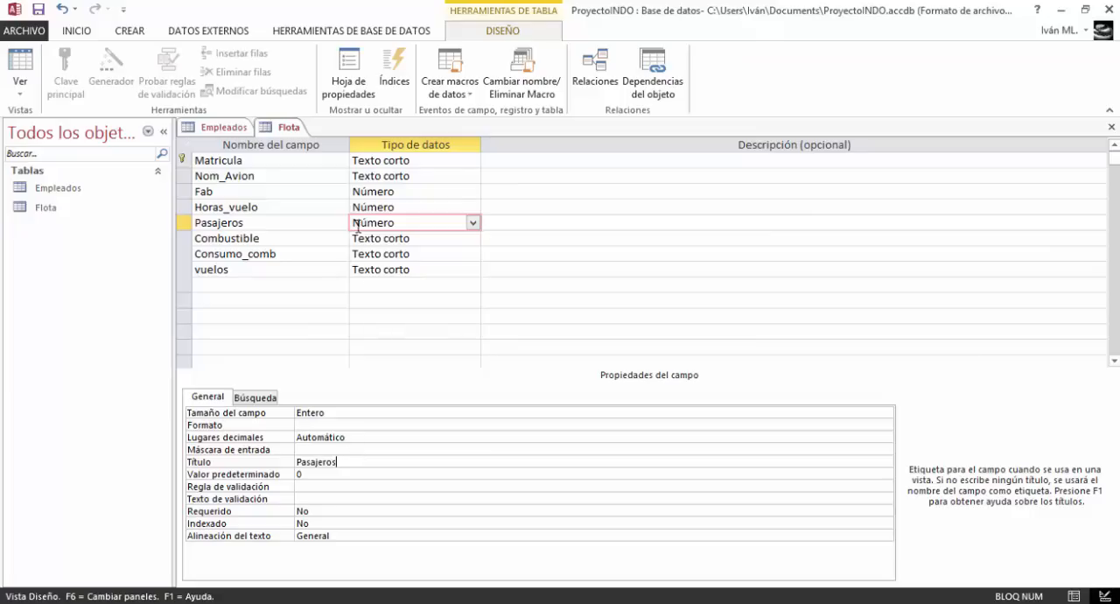
Give the Horas_vuelo field the title "Horas de Vuelo"
click(377, 206)
click(308, 462)
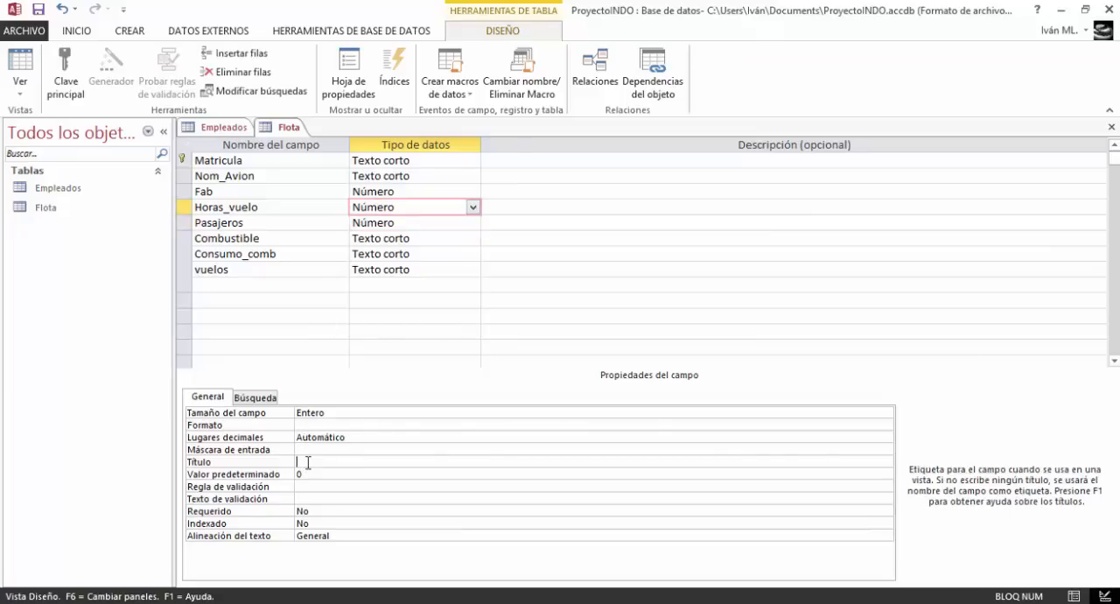
text(Horas de )
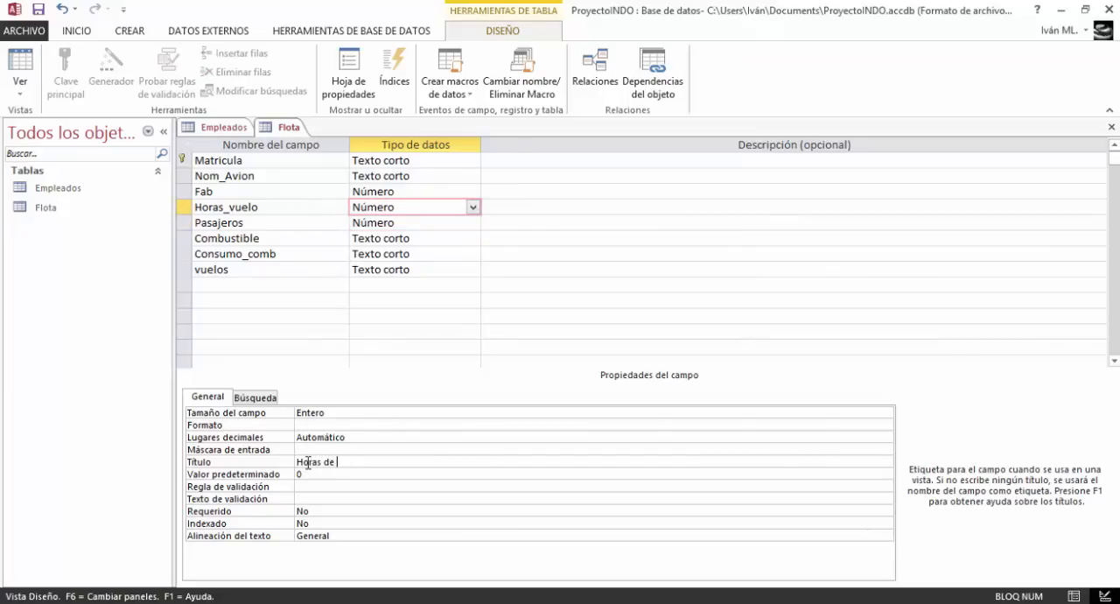
text(Vuelo)
Change the Combustible field's data type to Número and give it the title "Combustible"
click(398, 238)
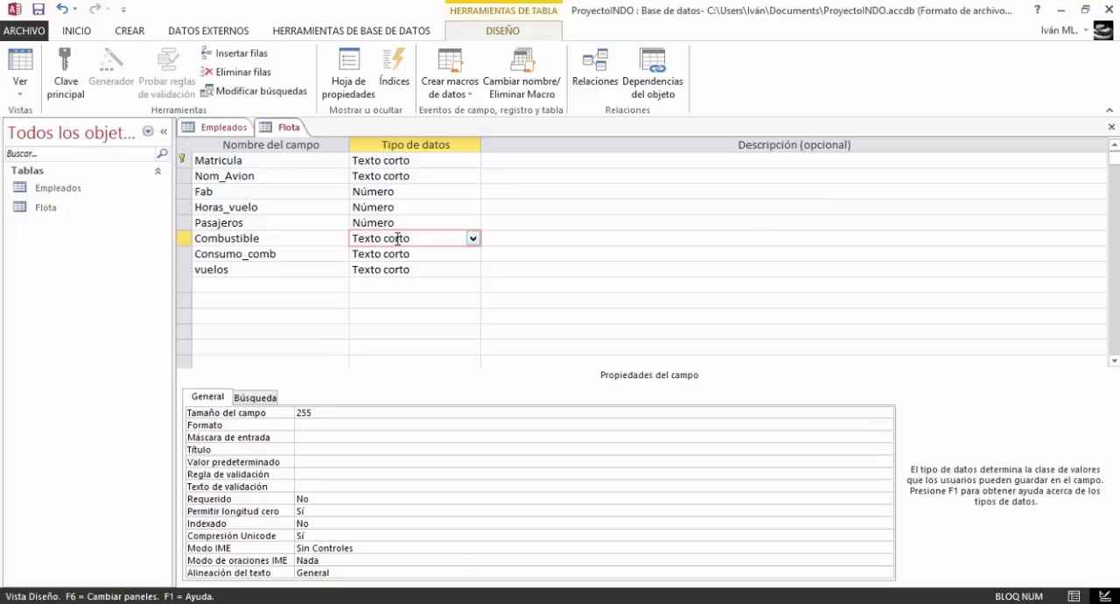
click(473, 238)
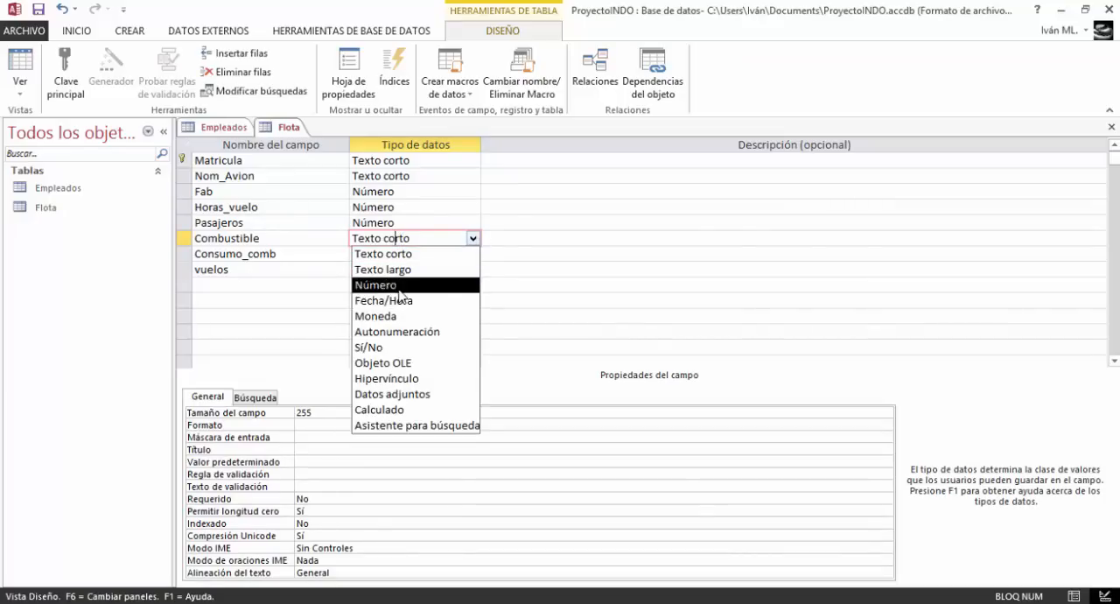
click(402, 286)
click(319, 462)
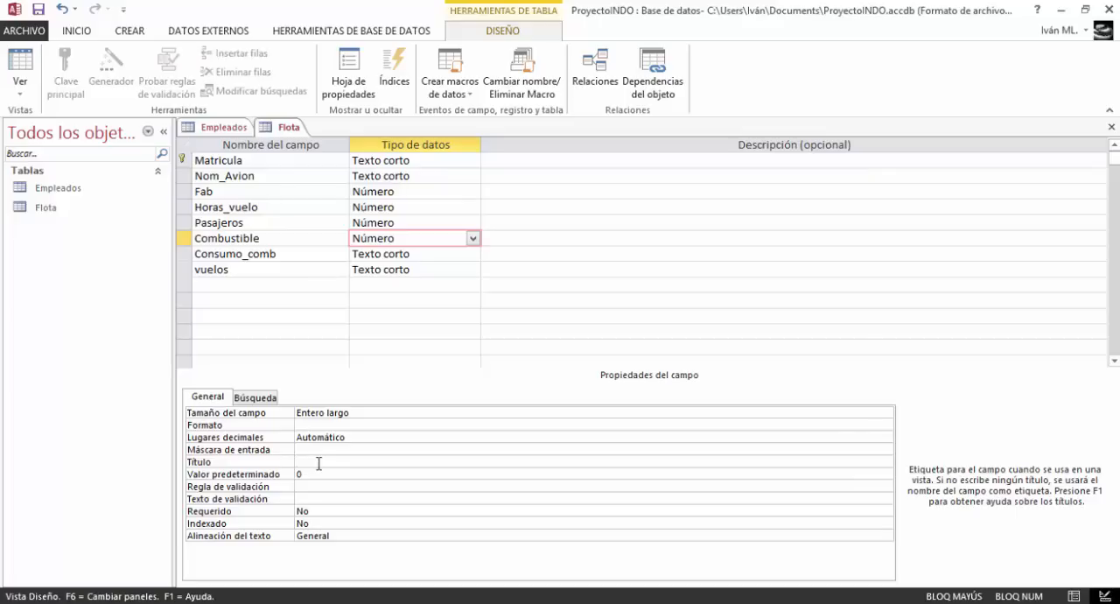
text(C)
key(Caps_Lock)
text(ombustible)
Give the Consumo_comb field the title "Consumo de Combustible" and set its field size to 2
click(395, 253)
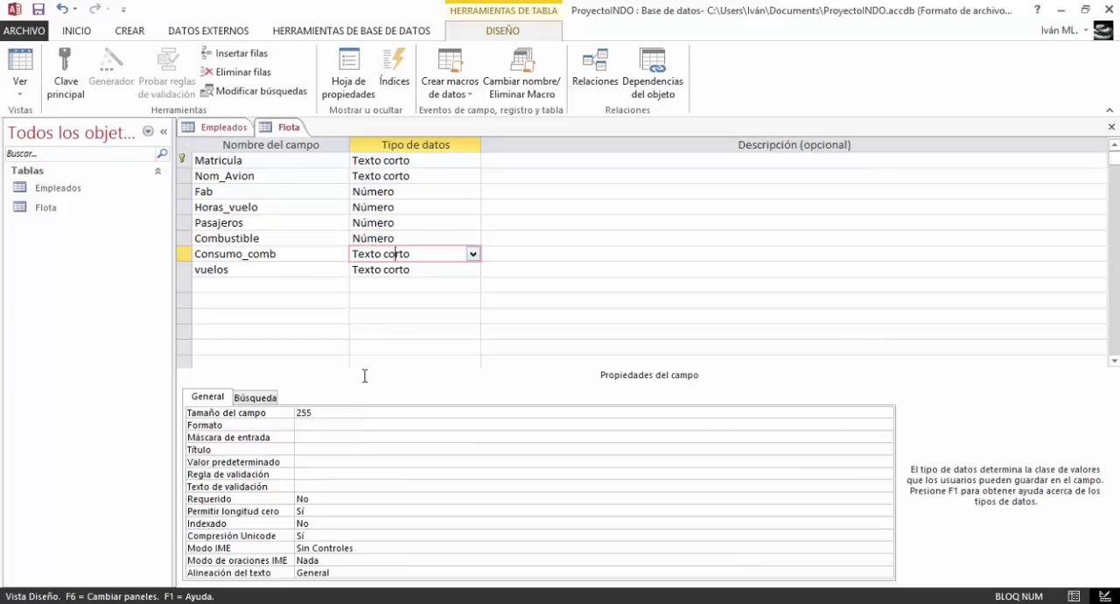
click(308, 450)
text(Consumo de)
key(Caps_Lock)
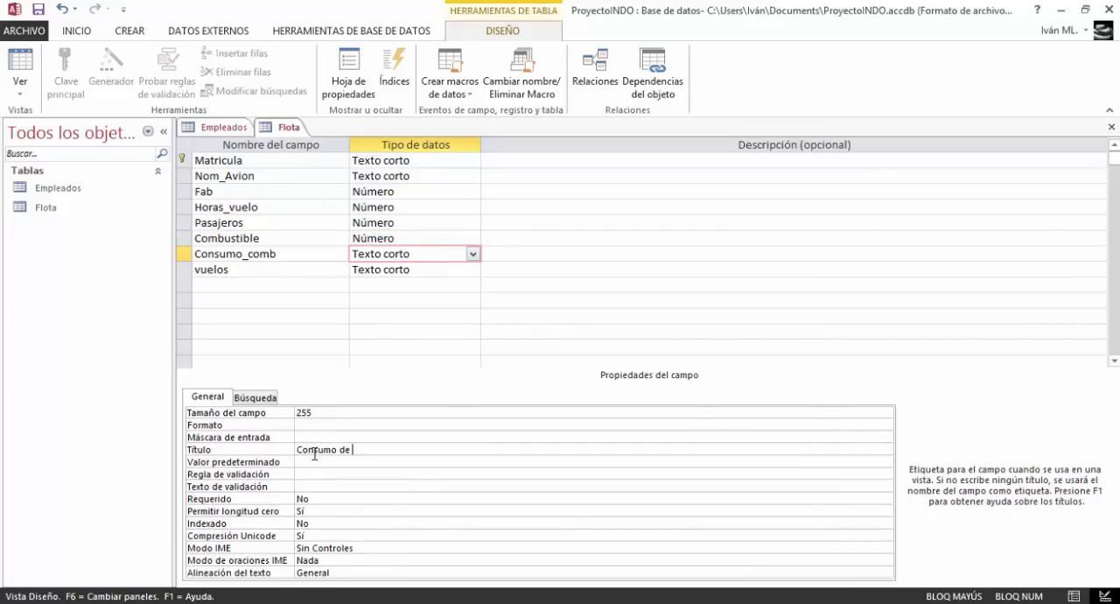
text(C)
key(Caps_Lock)
text(ombustible)
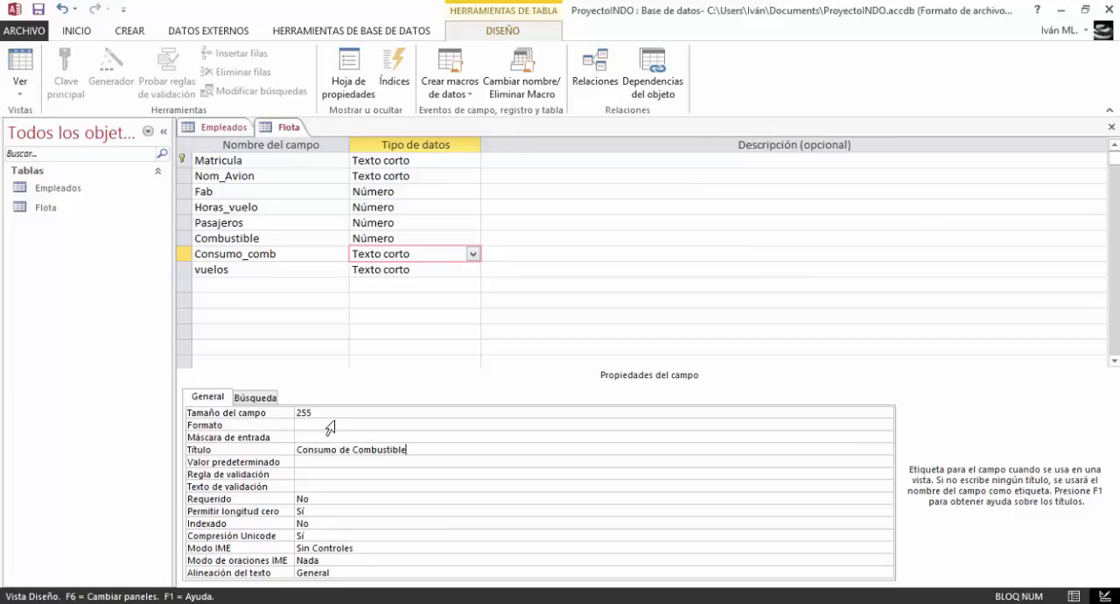
click(341, 412)
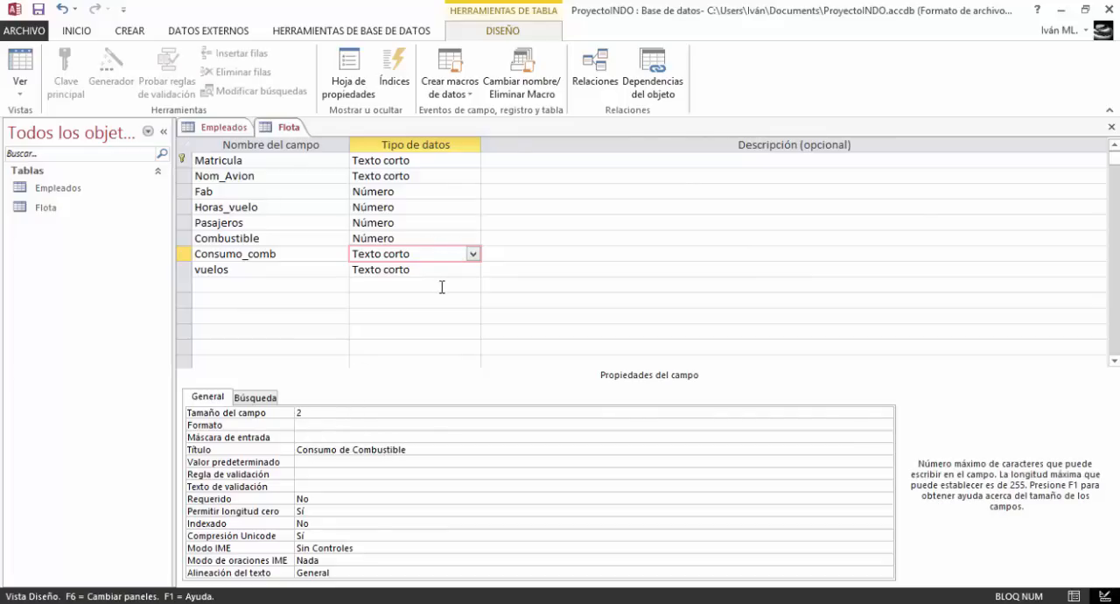
Change the Consumo_comb field's data type to Número and set its field size to Doble
click(472, 253)
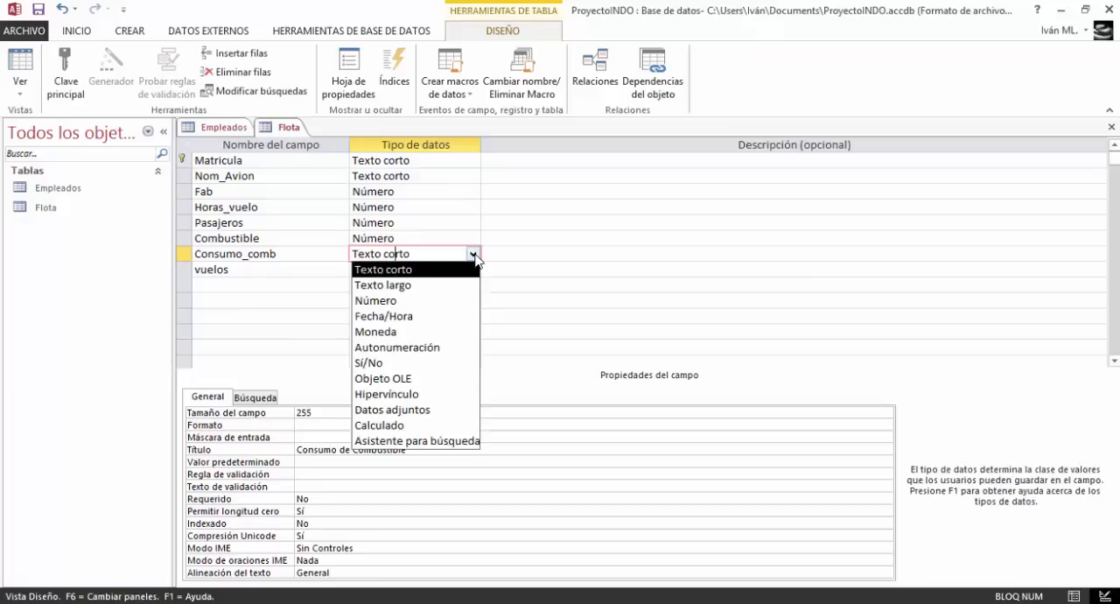
click(440, 300)
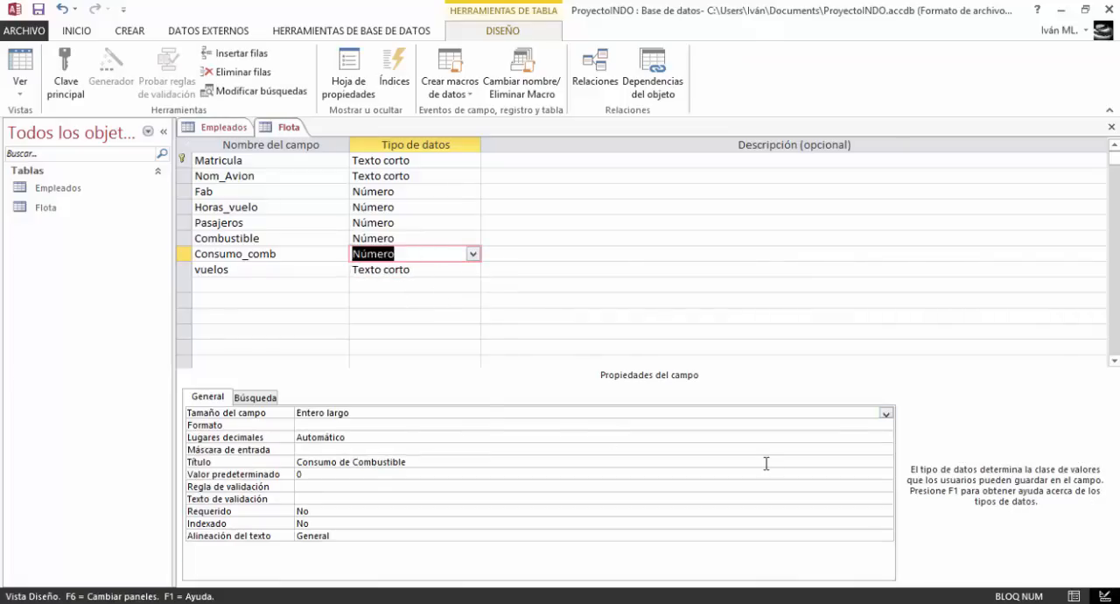
click(887, 415)
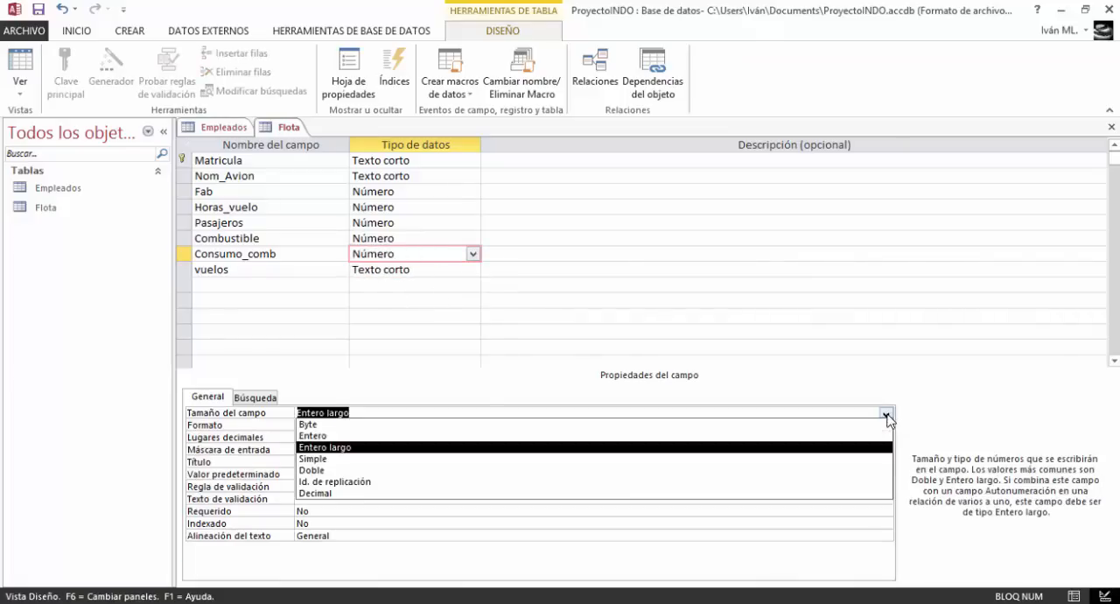
click(828, 472)
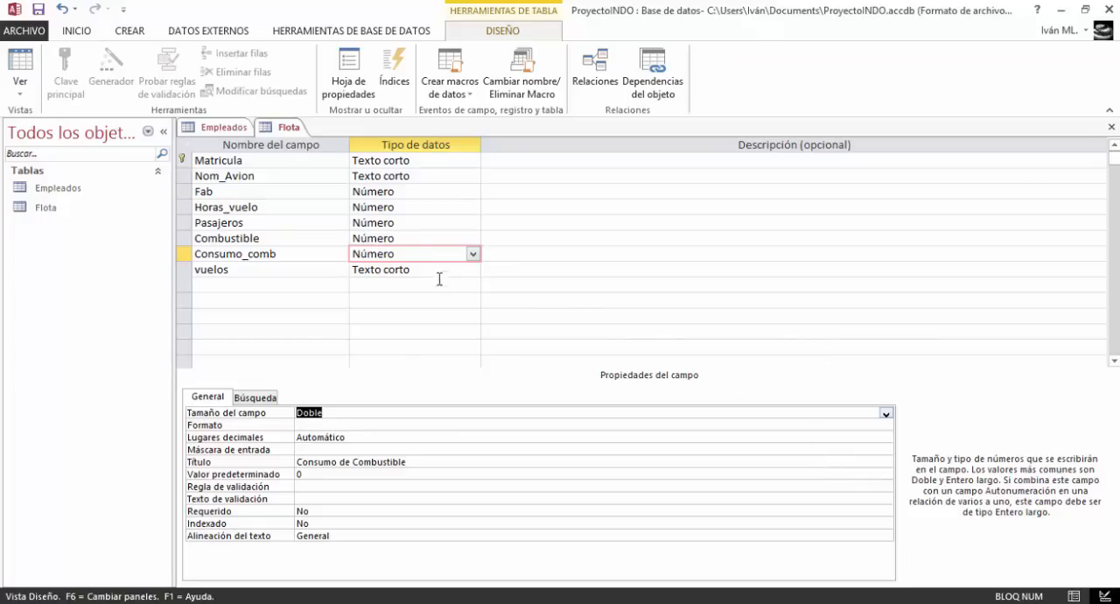
Change the vuelos field's data type to Número and set its field size to Entero
click(472, 270)
click(473, 270)
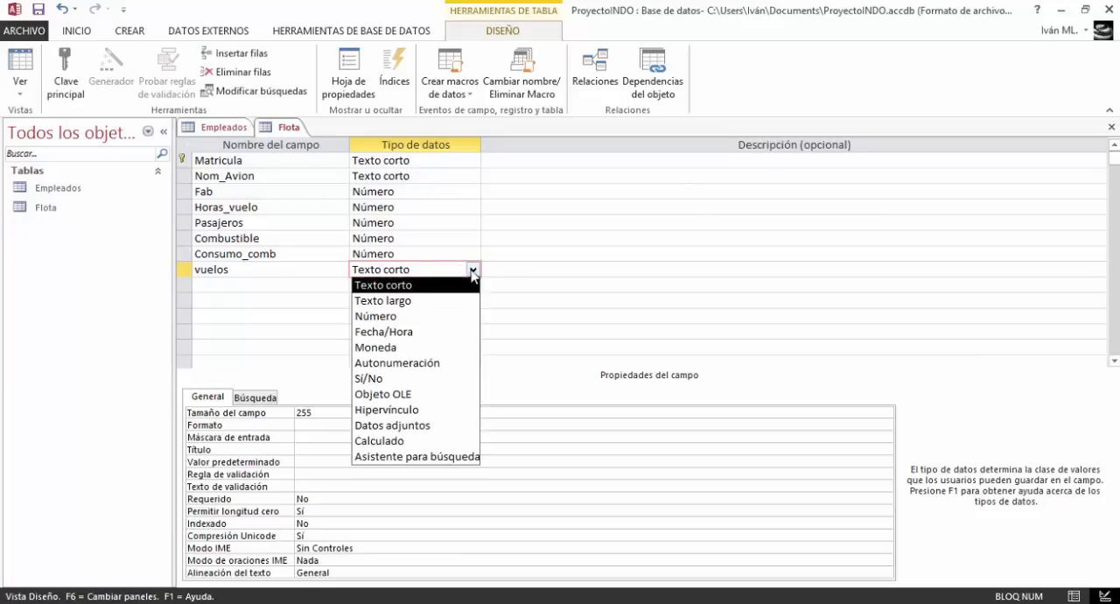
click(430, 317)
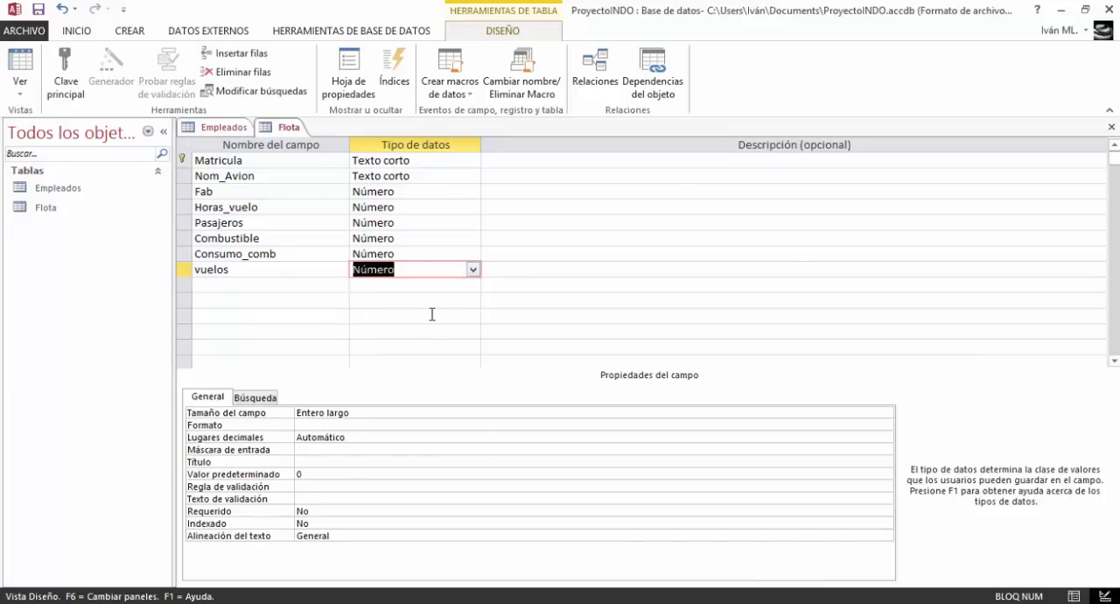
click(884, 417)
click(886, 412)
click(863, 431)
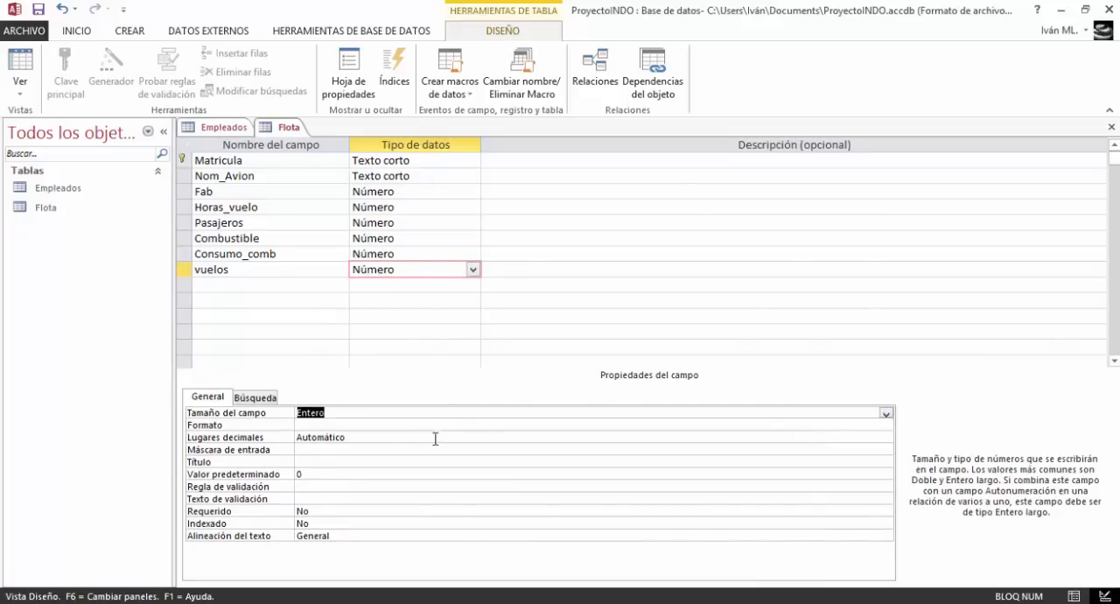
Give the vuelos field the title "Vuelos", and review the Consumo_comb and Combustible fields
click(383, 463)
text(Vuel)
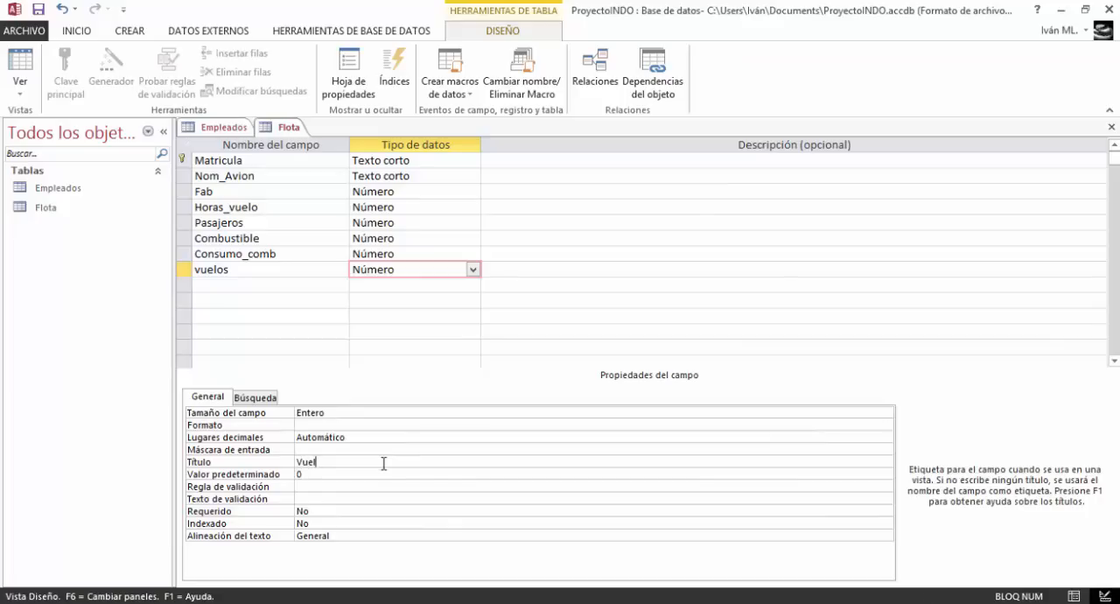
text(os)
click(407, 254)
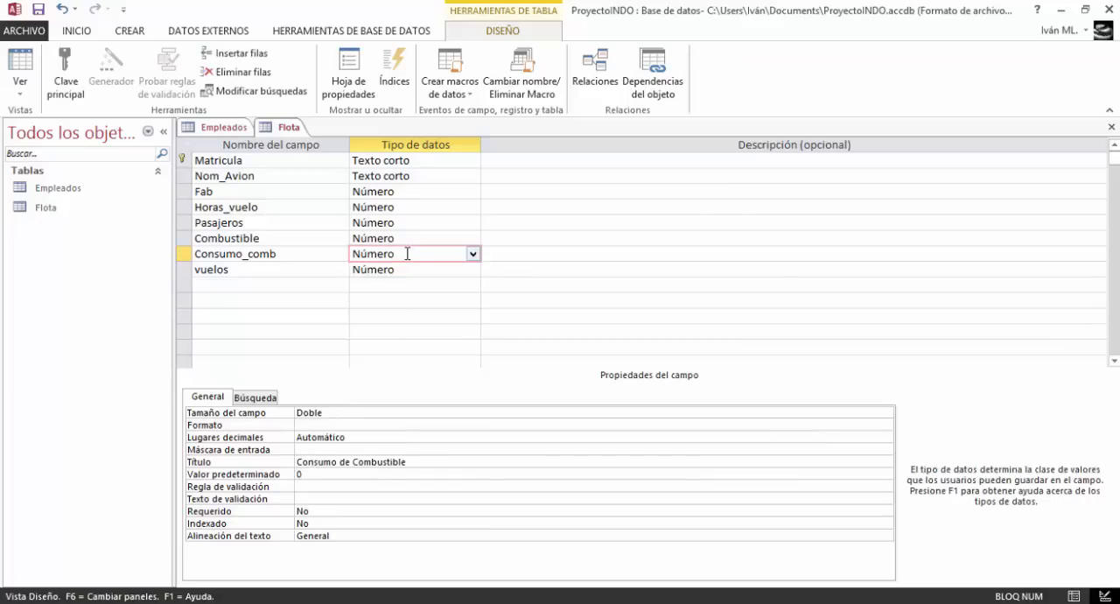
click(407, 238)
Create a new table and open it in design view, saving it as "Reportes en Vuelo"
click(121, 34)
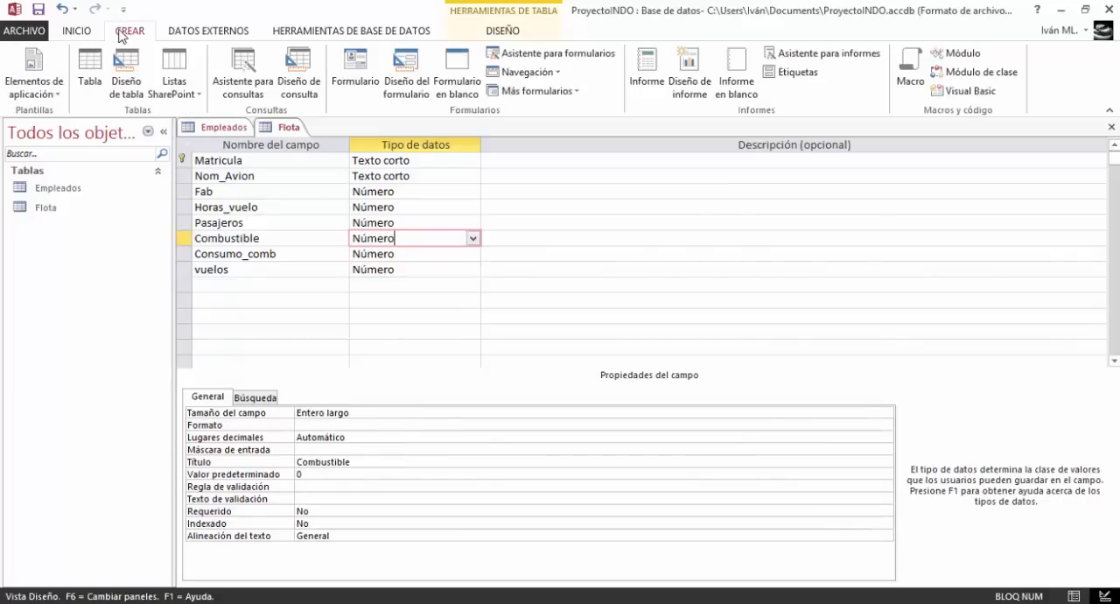
click(91, 70)
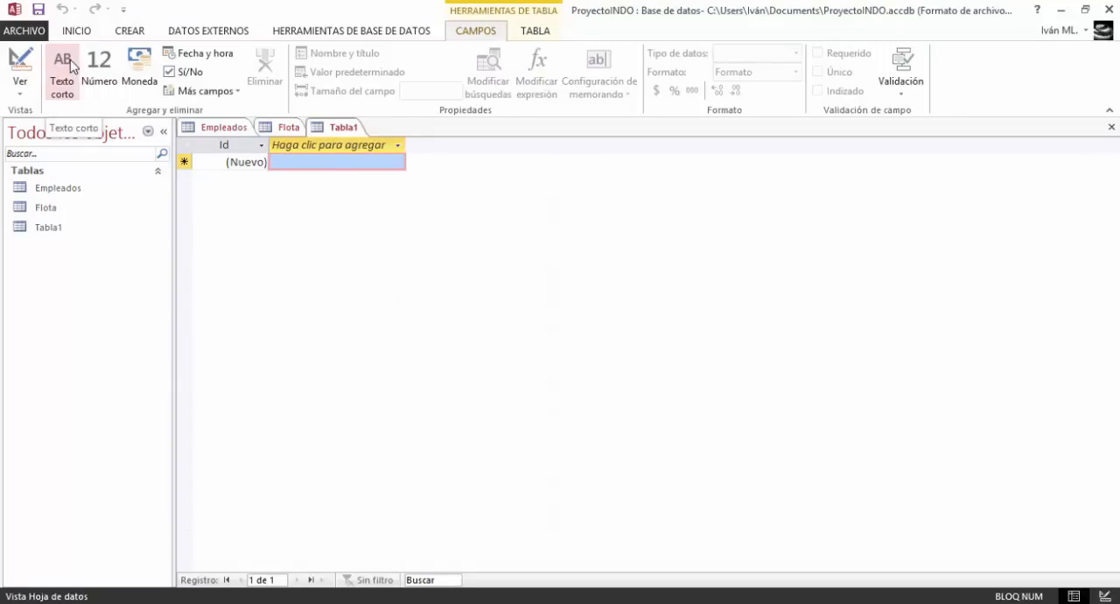
click(19, 70)
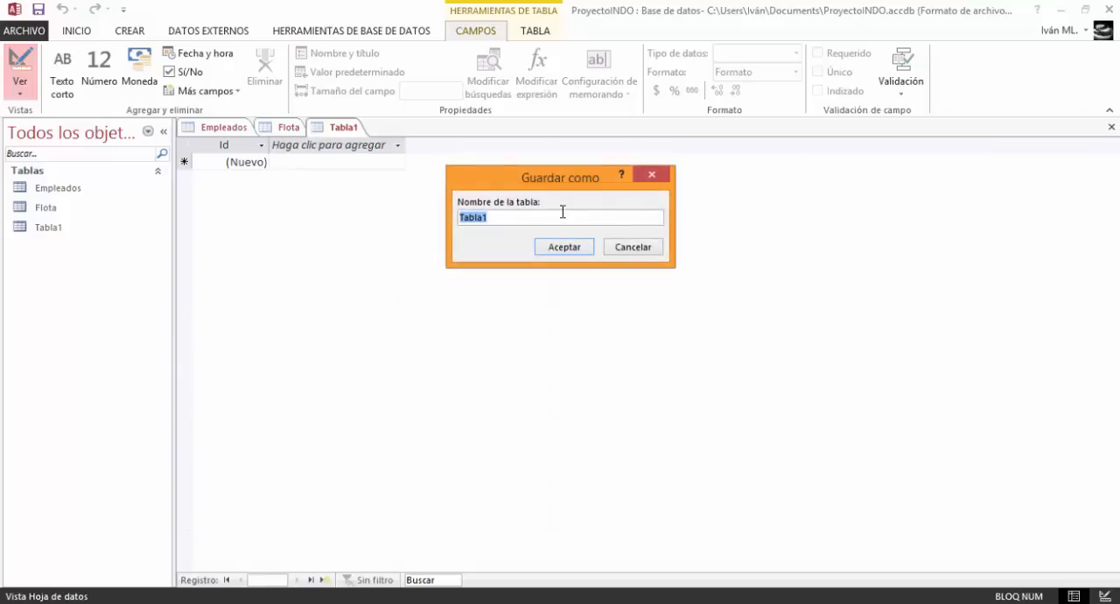
key(Caps_Lock)
text(ID)
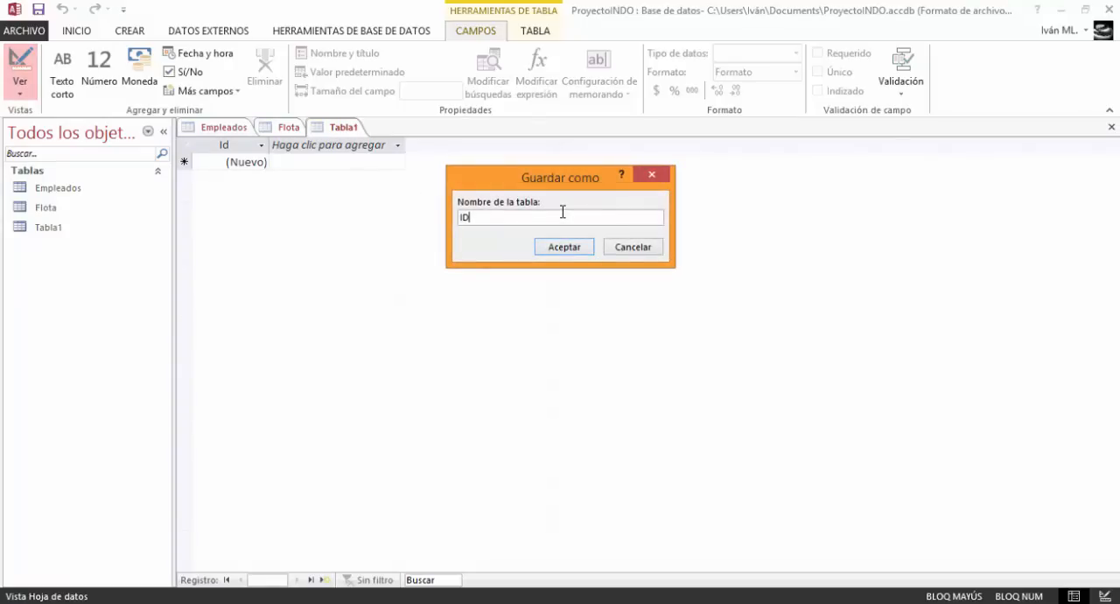
text(R)
key(Caps_Lock)
text(eportes en Vuelo)
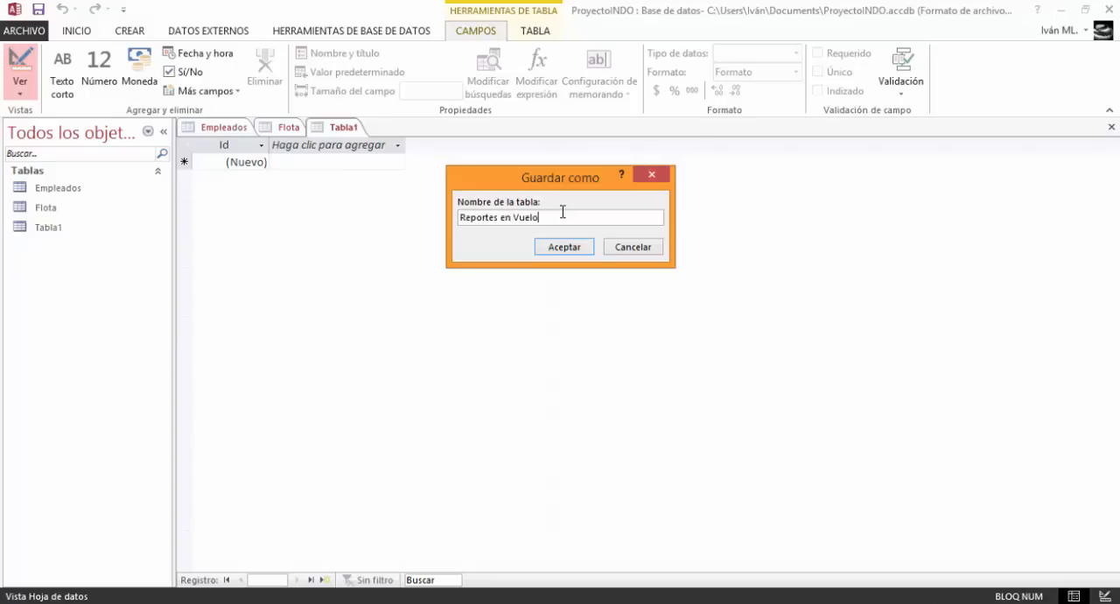
key(Return)
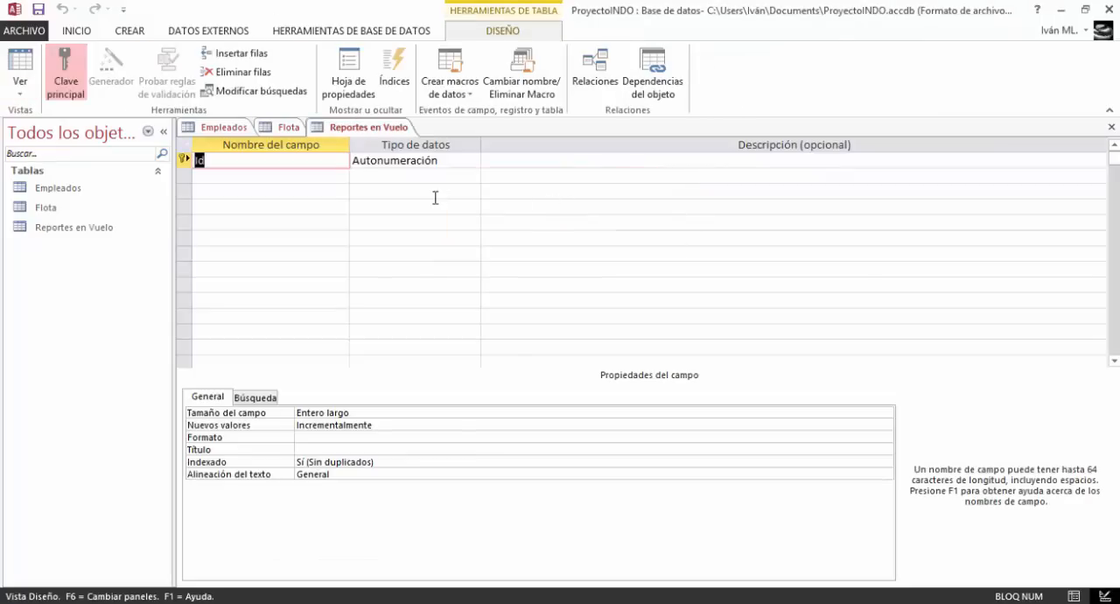
Rename the primary key field Id_Vuelo and add a Matricula field below it
text(_Vuelo)
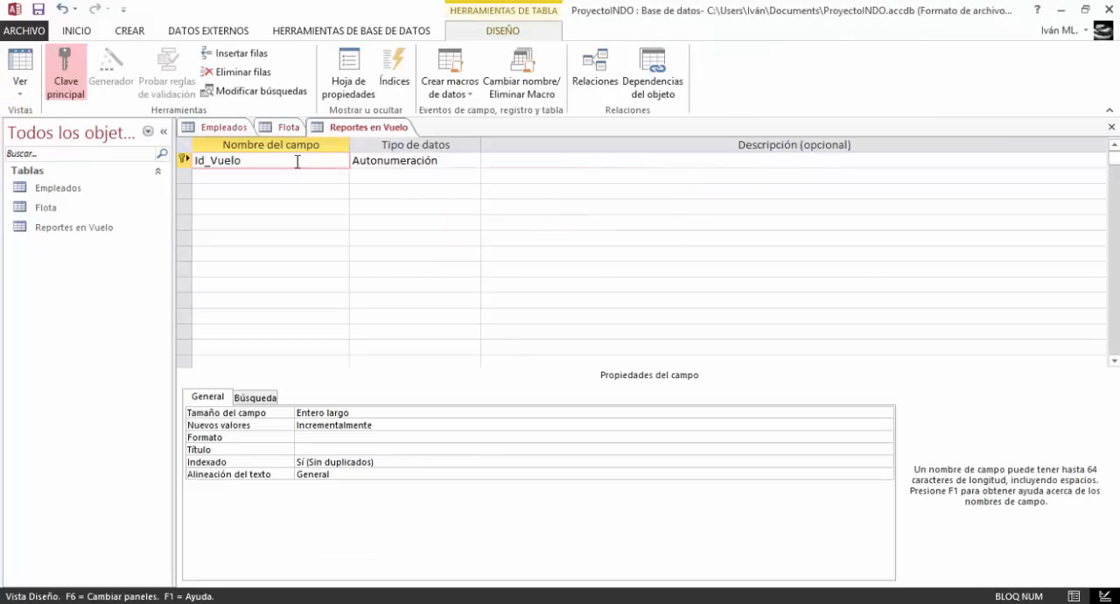
key(Down)
key(Caps_Lock)
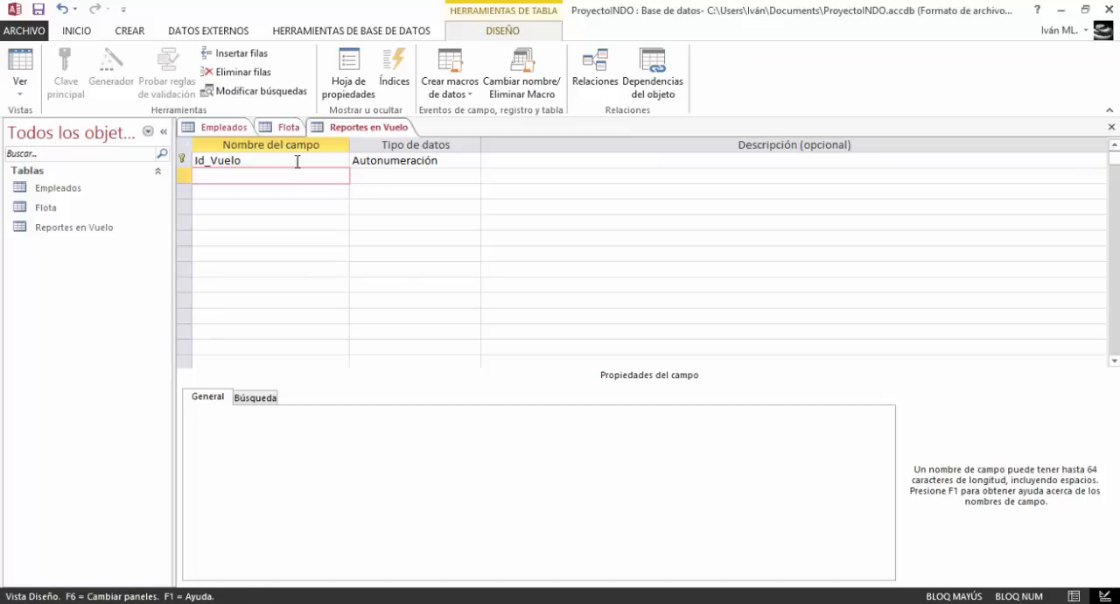
text(M)
key(Caps_Lock)
text(atricula)
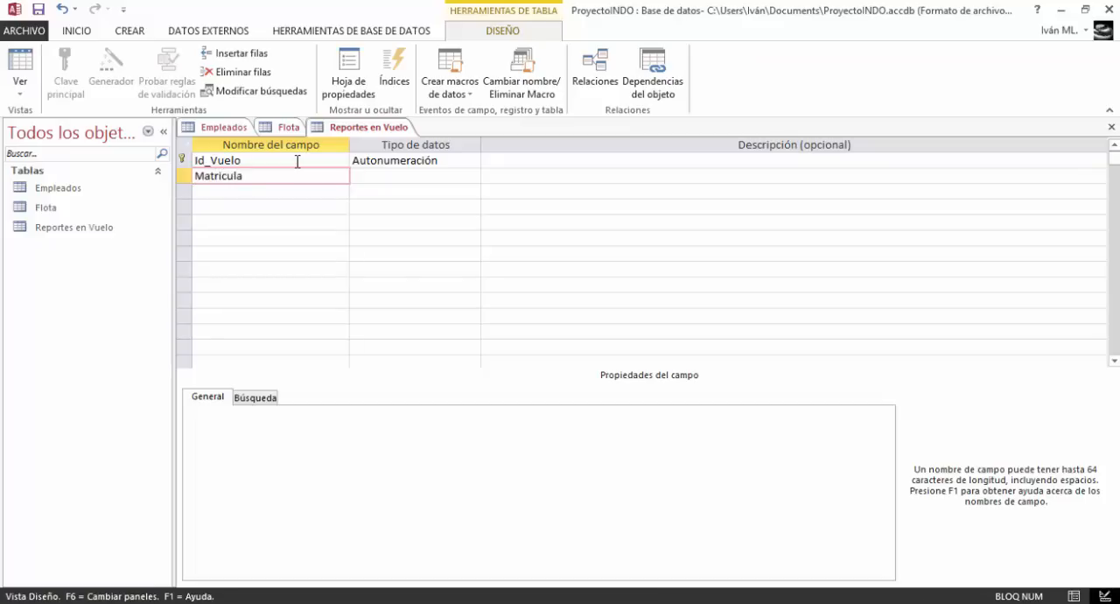
key(Down)
Add a field named Tipo_rep below Matricula in the Reportes en Vuelo table
key(Caps_Lock)
text(T)
key(Caps_Lock)
text(ipo)
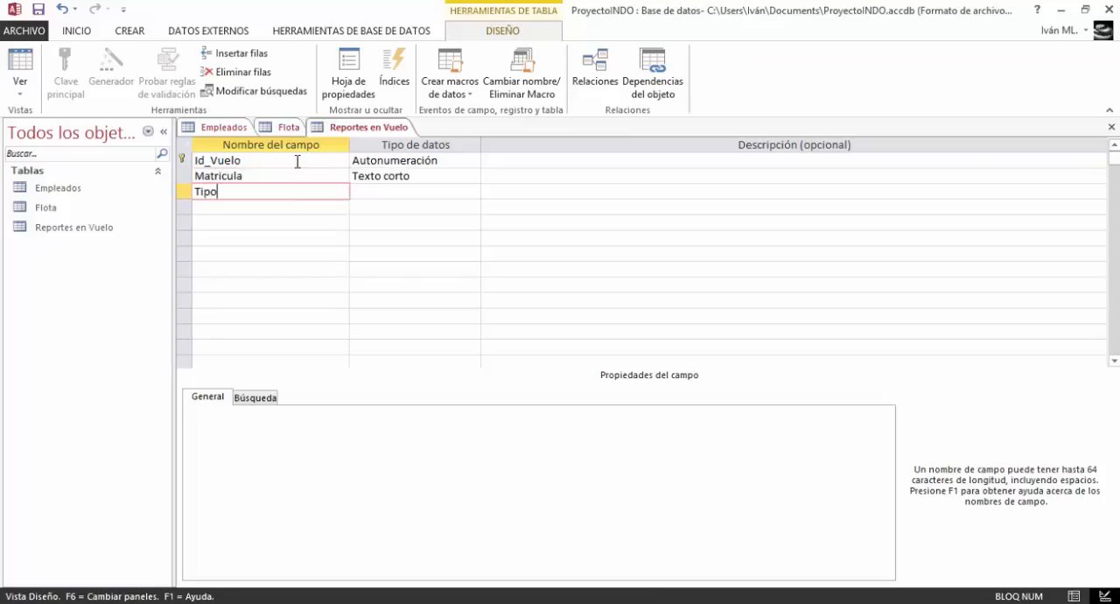
text(_rep)
key(Return)
key(Down)
Add a field named Ruta below Tipo_rep
key(Caps_Lock)
text(R)
key(Caps_Lock)
text(uta)
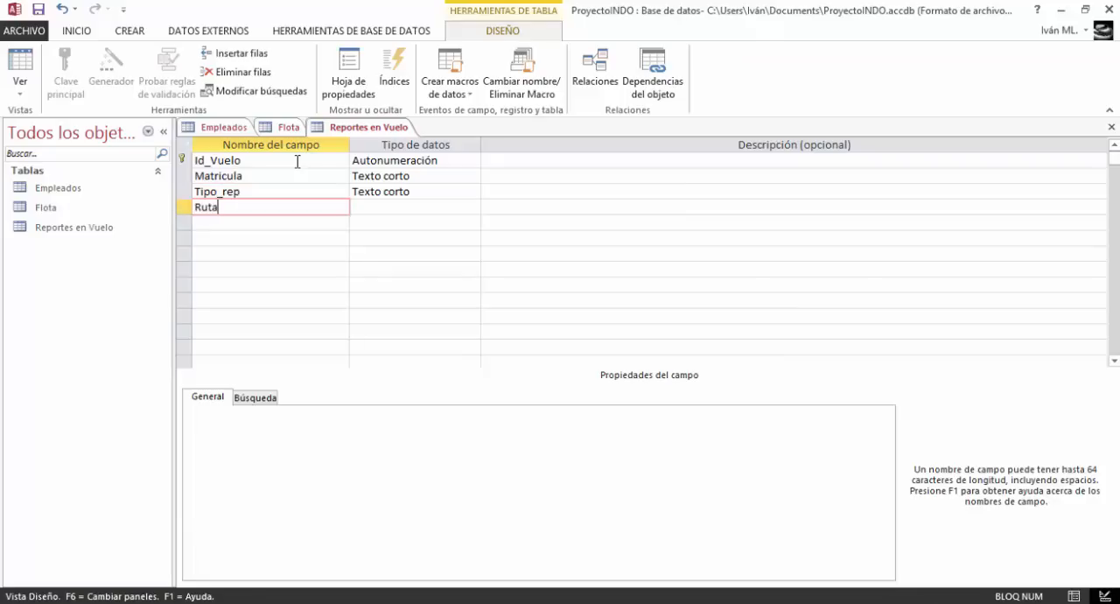
key(Return)
key(Down)
Add a field named Aeropuerto below Ruta
key(Caps_Lock)
text(A)
key(Caps_Lock)
text(er)
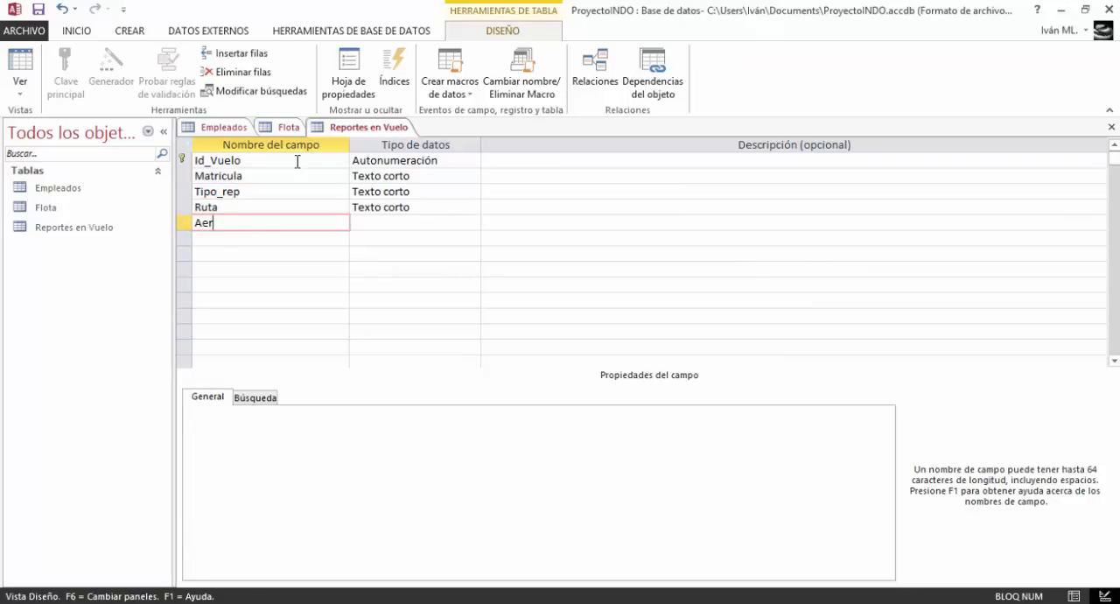
text(opuerto)
key(Return)
key(Down)
Add a field named Hora_desp below Aeropuerto
key(Caps_Lock)
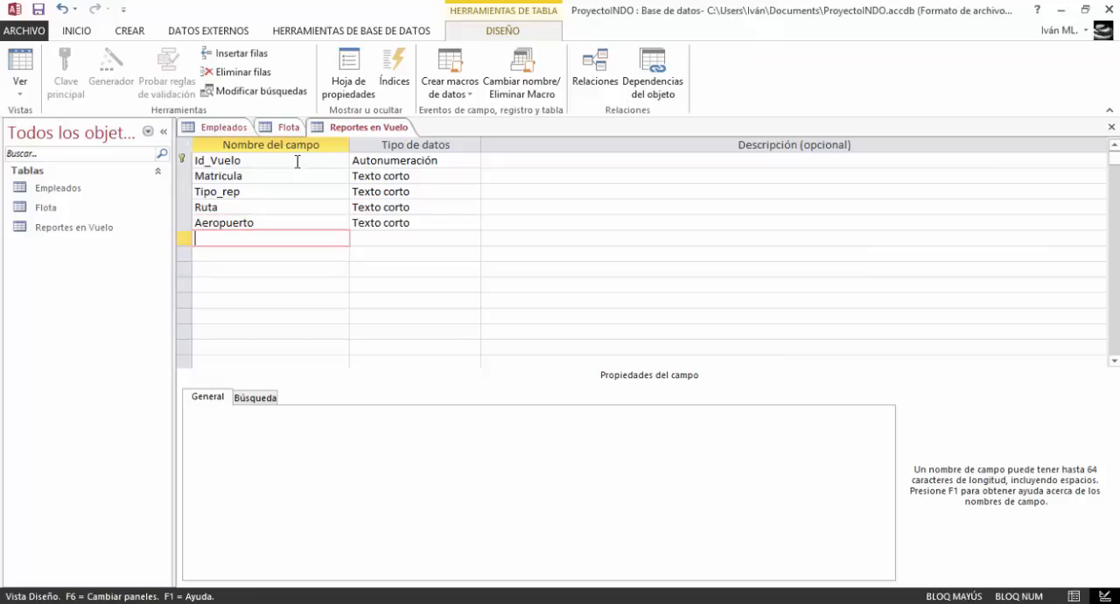
text(H)
key(Caps_Lock)
text(ora de)
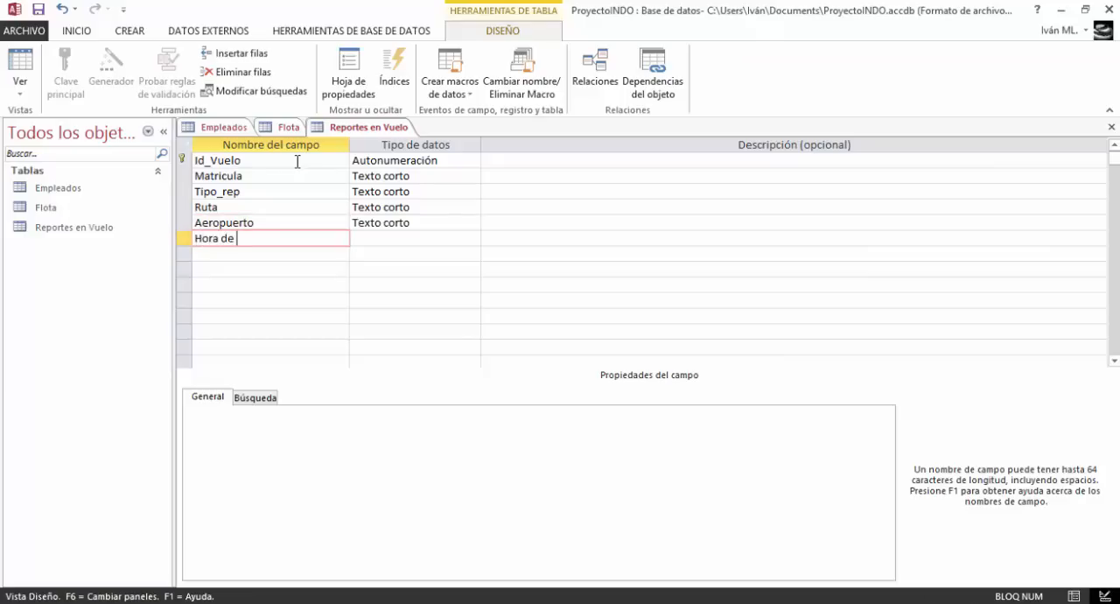
key(BackSpace)
key(BackSpace)
key(BackSpace)
text(_de)
key(Return)
key(Down)
Add a field named Fecha below Hora_desp
key(Caps_Lock)
text(F)
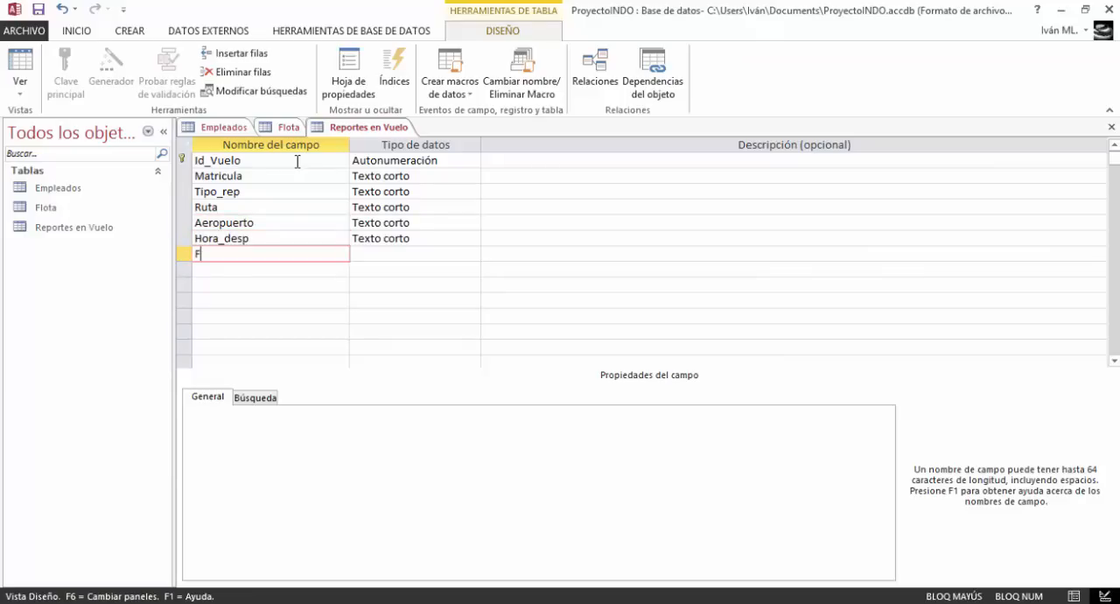
key(Caps_Lock)
text(echa)
key(Return)
key(Down)
Add a field named Descrip below Fecha
key(Caps_Lock)
key(Caps_Lock)
text(e)
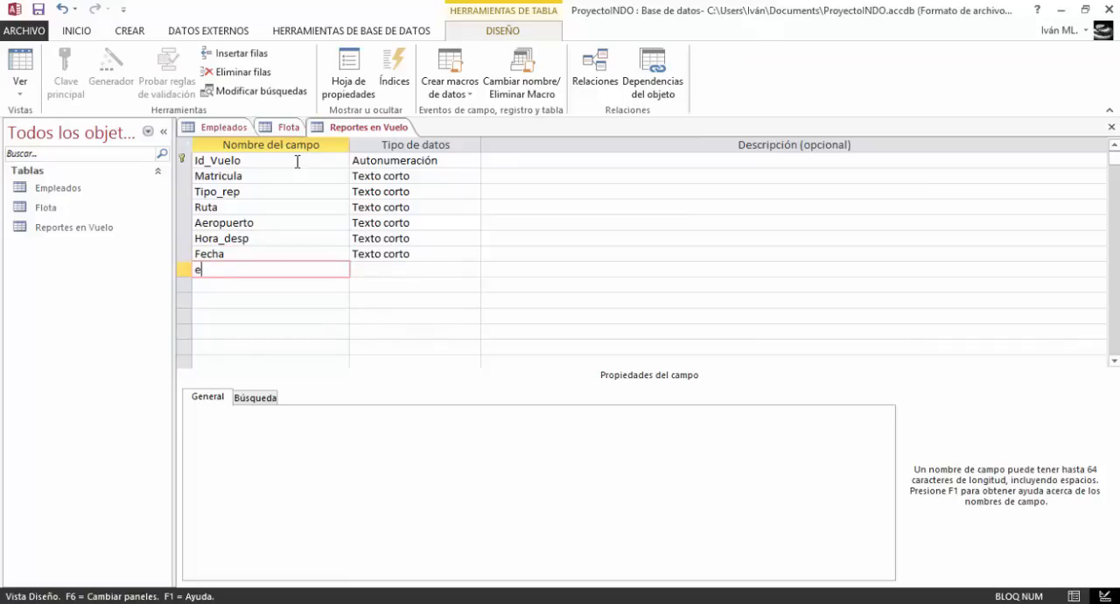
key(Caps_Lock)
text(E)
Add a field named Encargado below Descrip as the last field of the table
key(Caps_Lock)
key(BackSpace)
text(Descrip)
key(Return)
key(Down)
key(Caps_Lock)
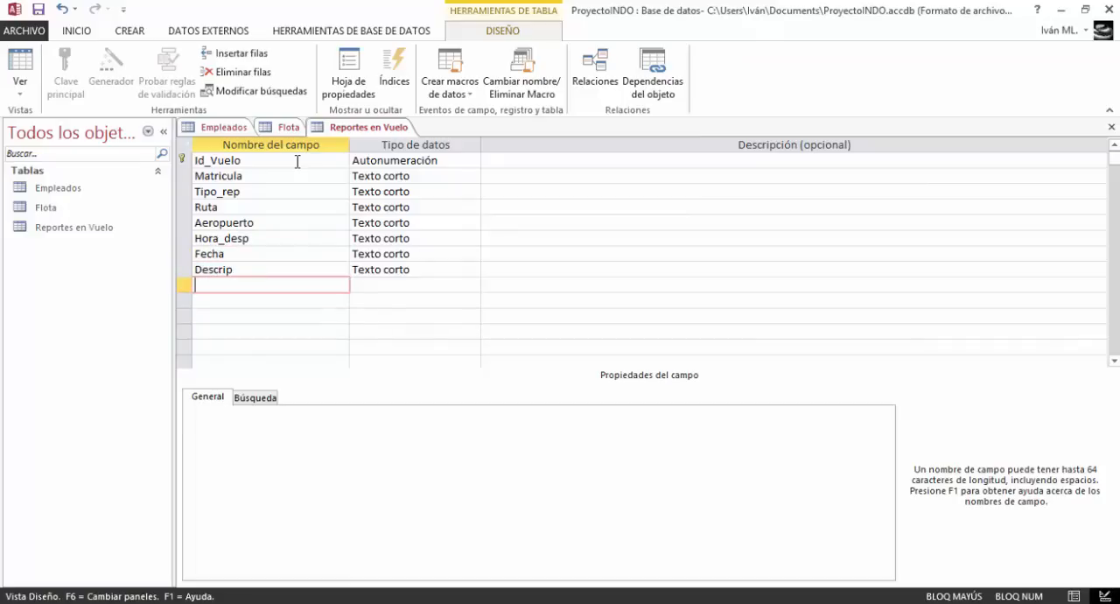
text(E)
key(Caps_Lock)
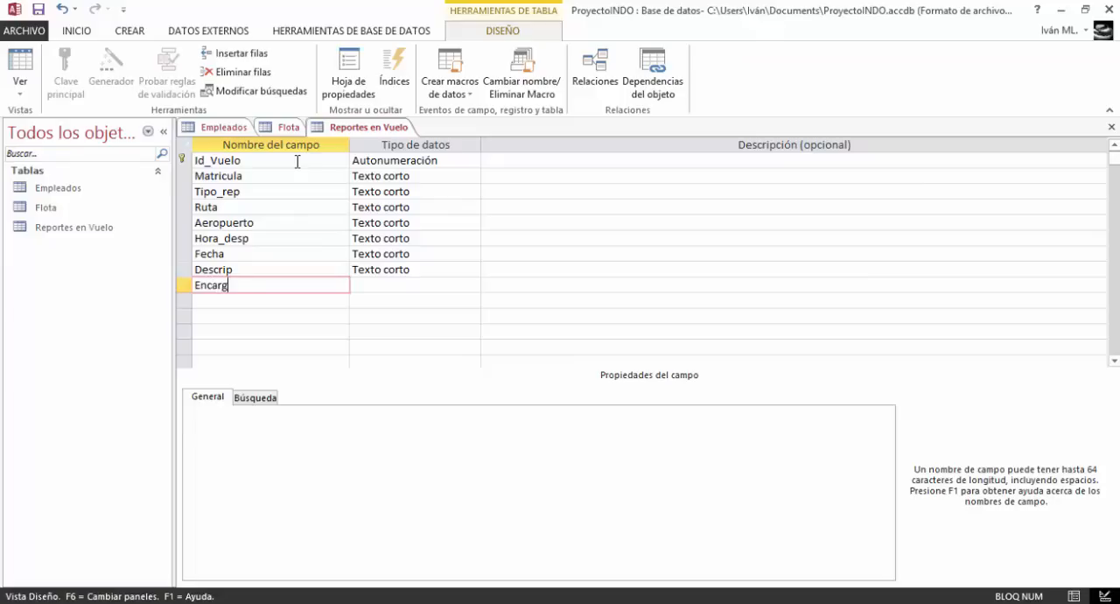
Keep the Matricula field as Texto corto, set its field size to 10 and give it the title "Matricula"
click(435, 162)
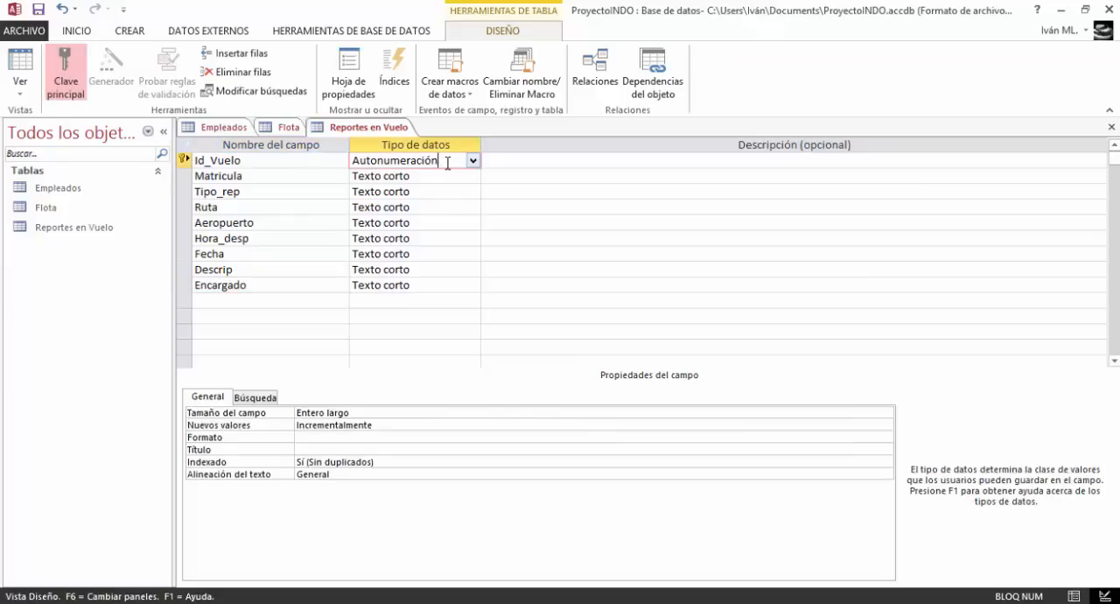
click(463, 176)
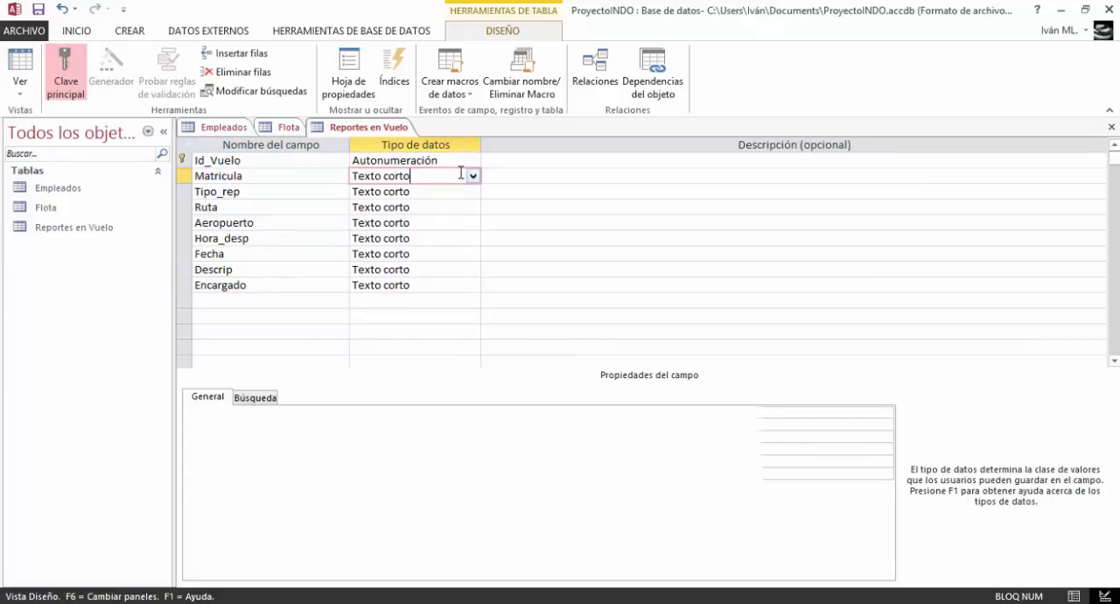
click(474, 176)
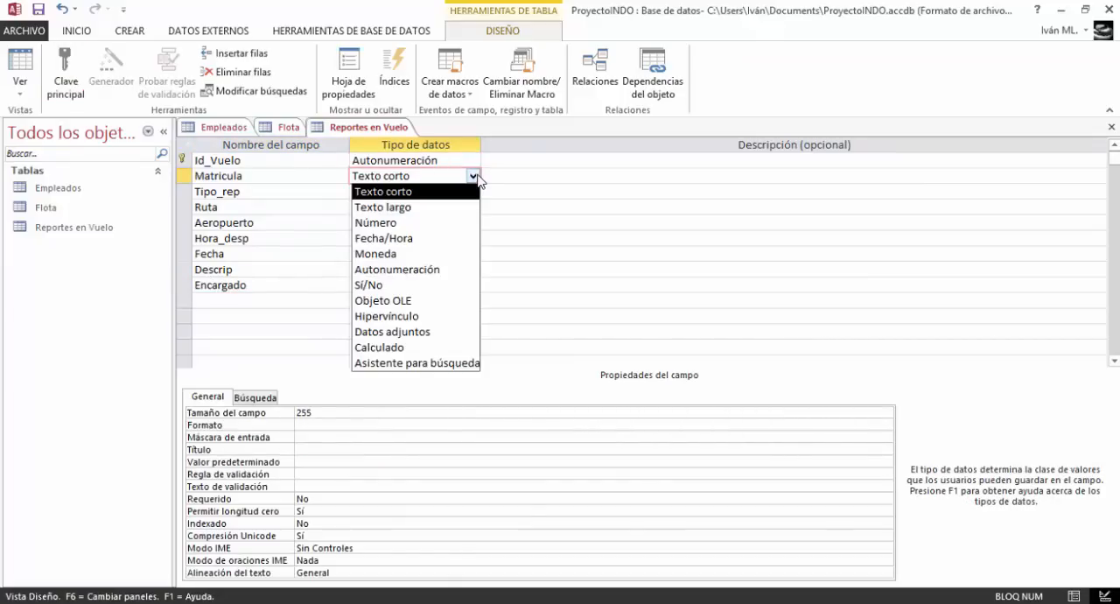
click(477, 177)
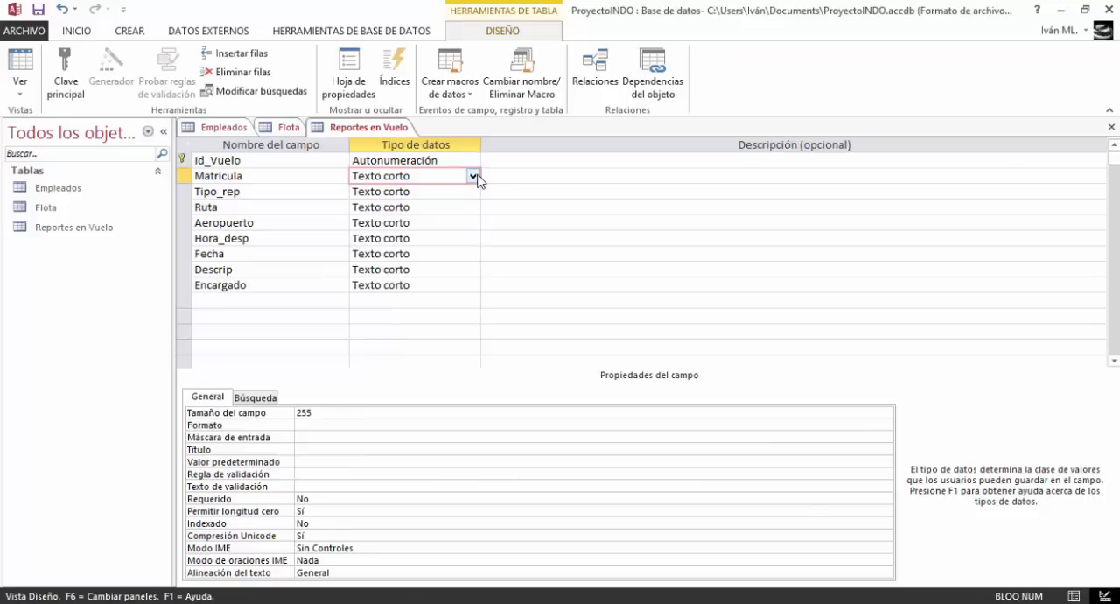
double_click(359, 413)
text(2)
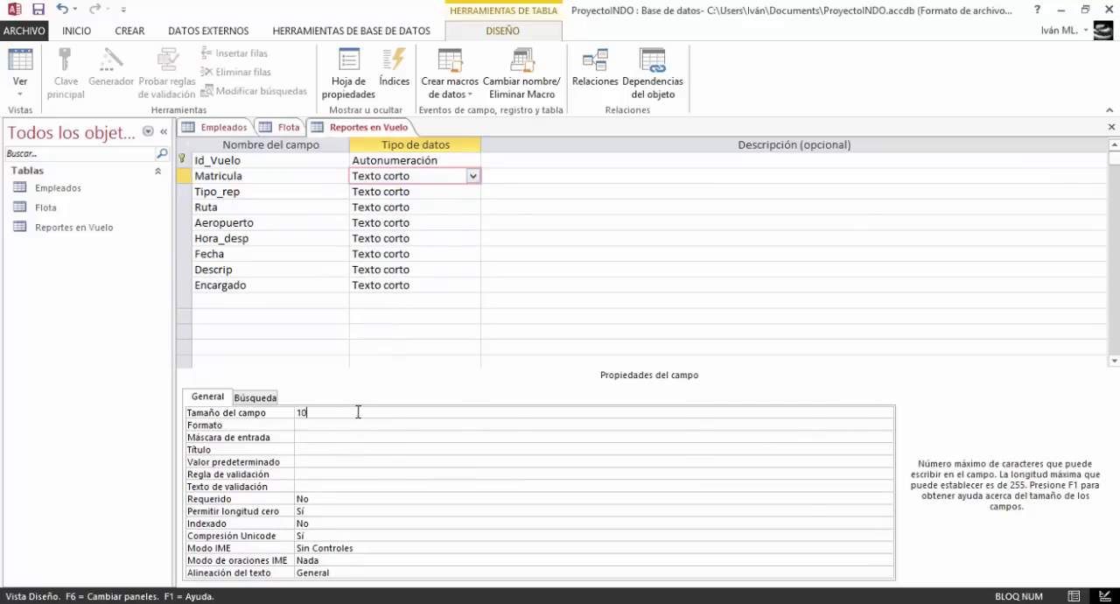
click(329, 449)
text(Matricula)
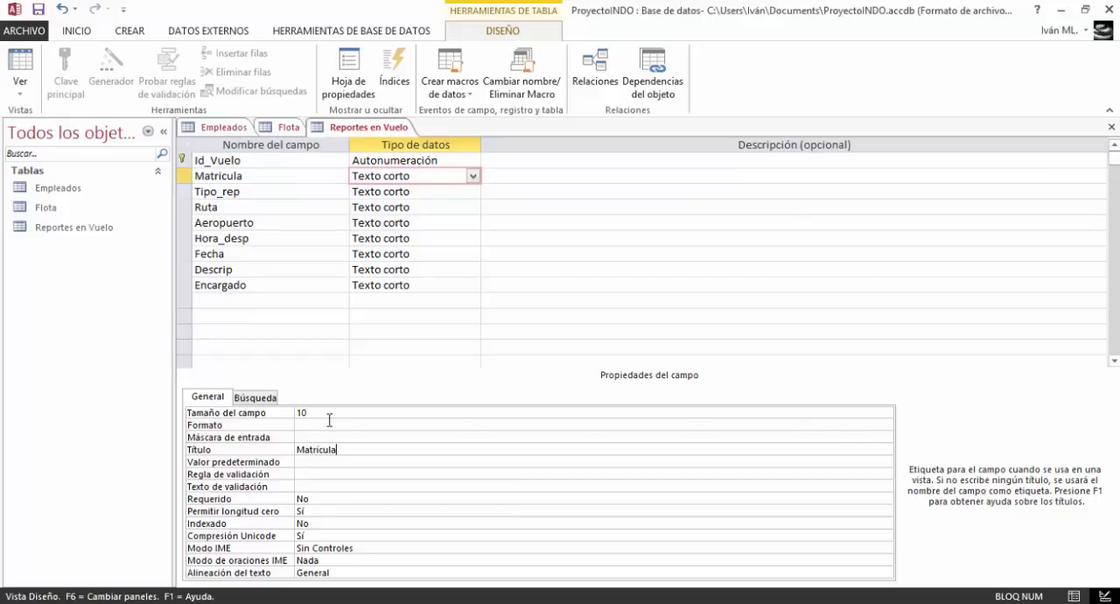
Check the Matricula field's properties in the Flota table's design
click(279, 130)
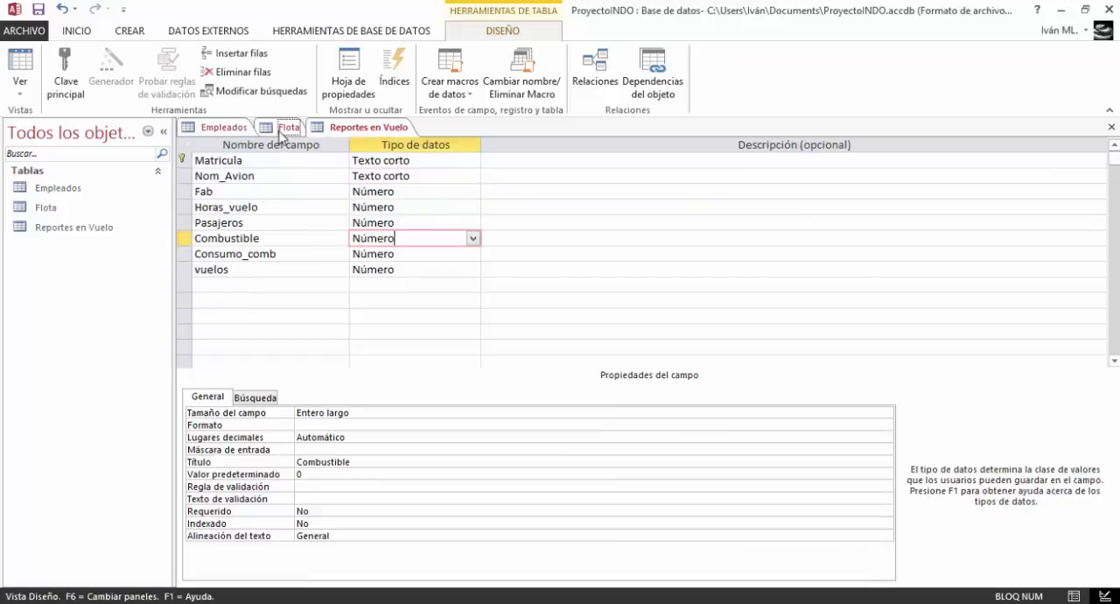
click(396, 163)
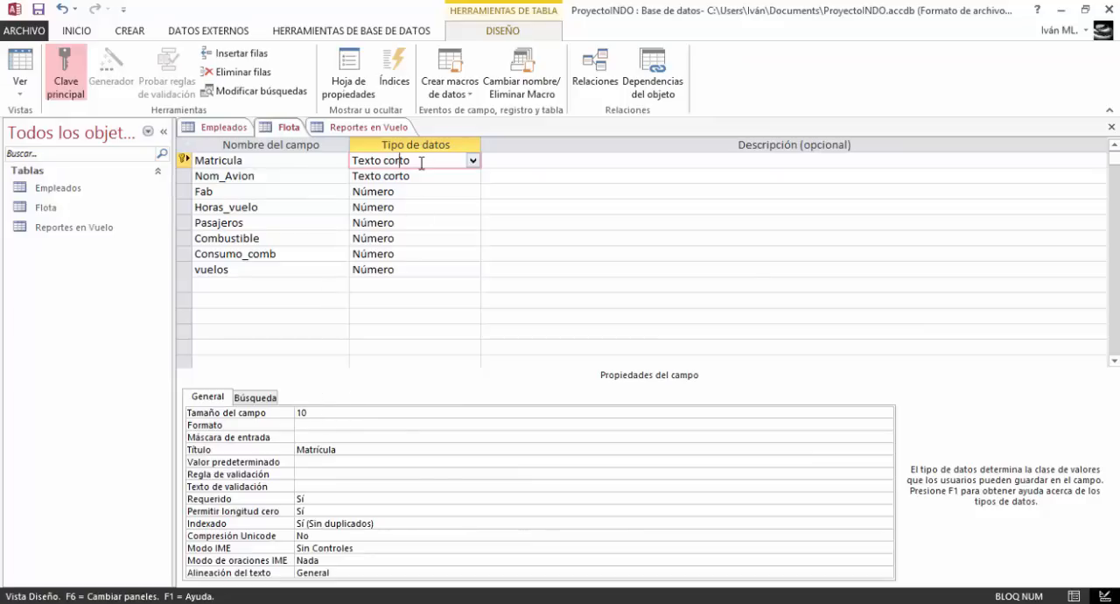
Return to the Reportes en Vuelo table design and set the Tipo_rep field's data type to Número
click(402, 127)
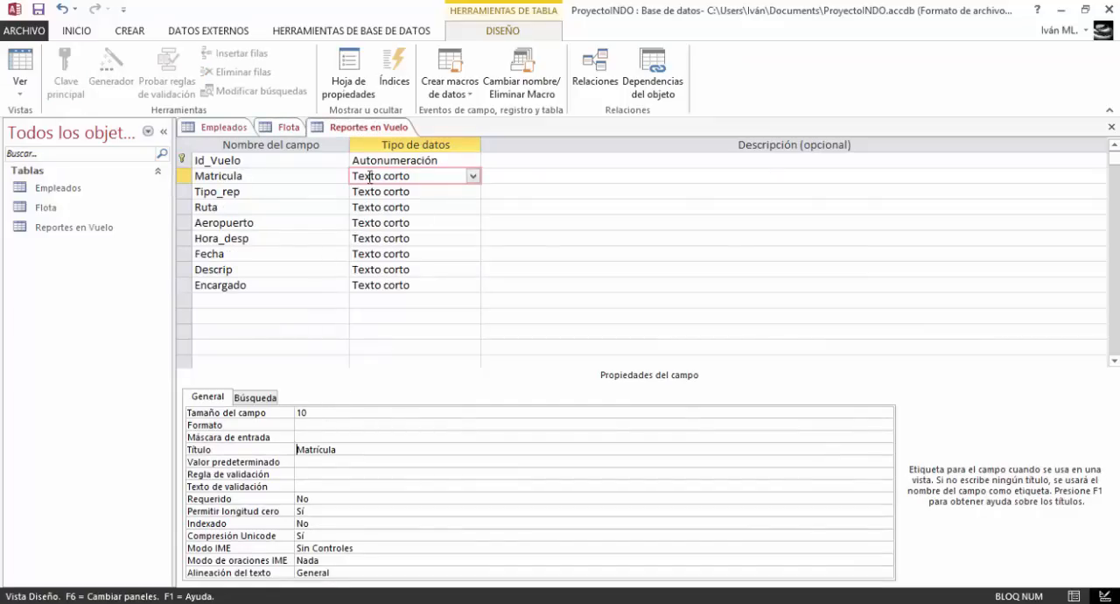
click(392, 205)
click(385, 192)
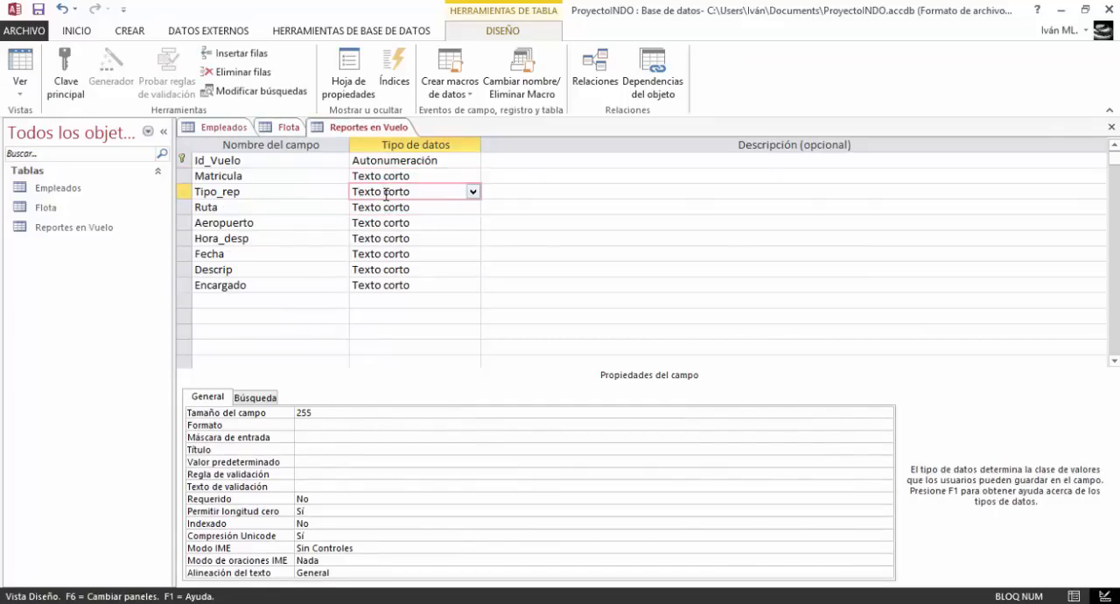
click(472, 191)
click(433, 239)
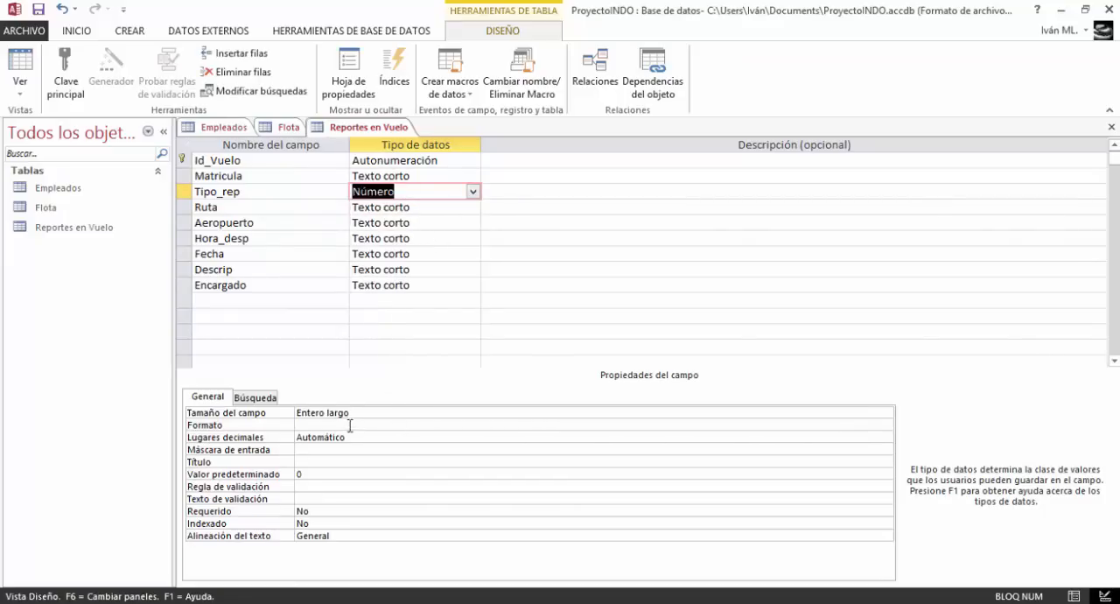
Give the Tipo_rep field the title "Tipo de Reporte"
click(313, 461)
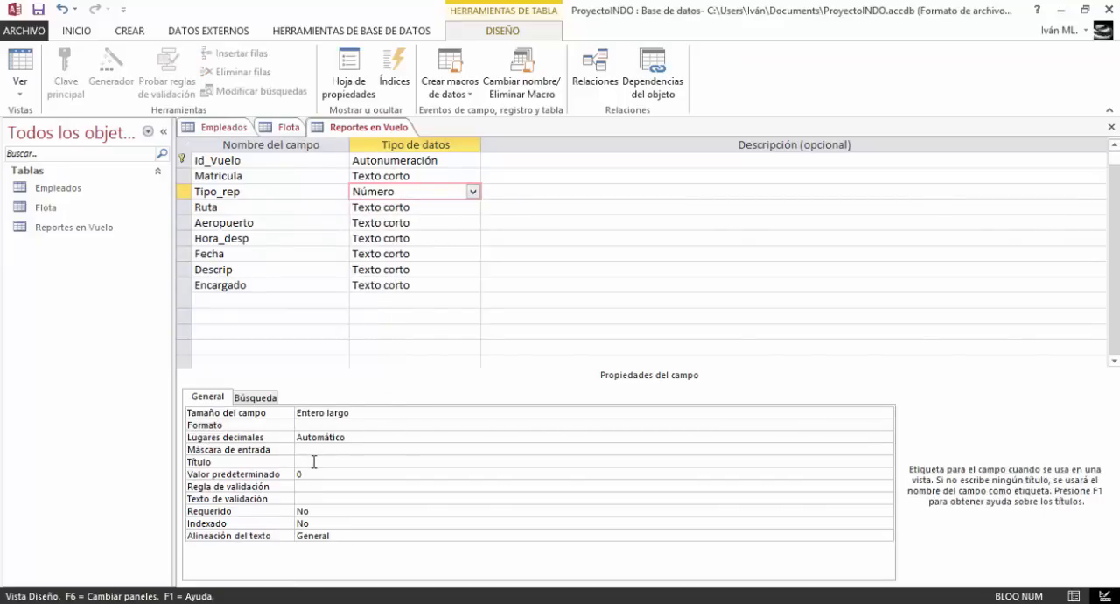
key(Caps_Lock)
text(Ti)
key(Caps_Lock)
text(ipo de)
key(Caps_Lock)
text(R)
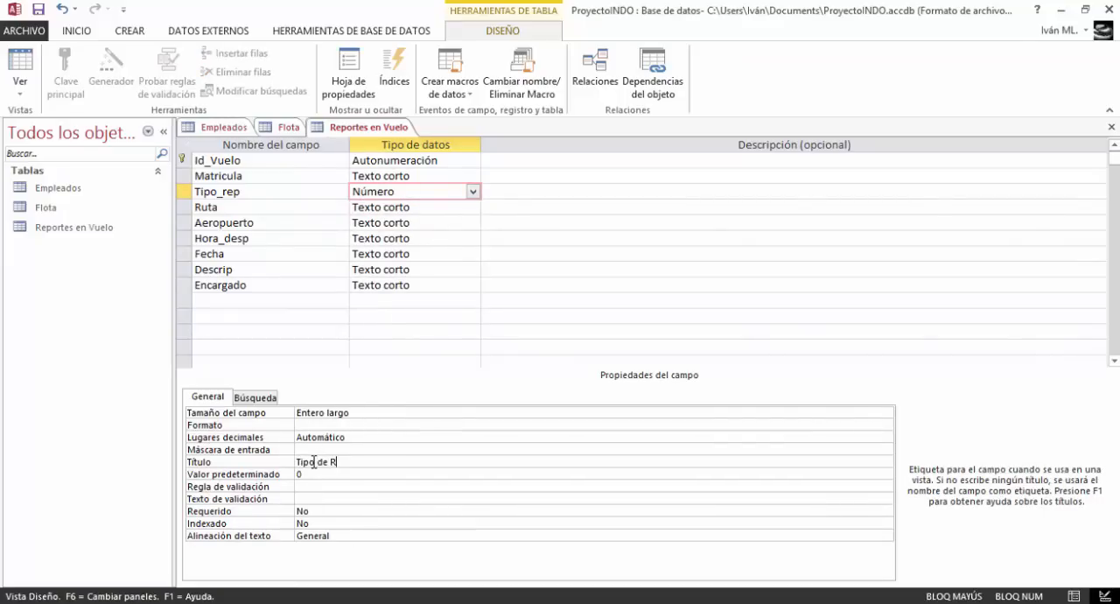
key(Caps_Lock)
text(eporte)
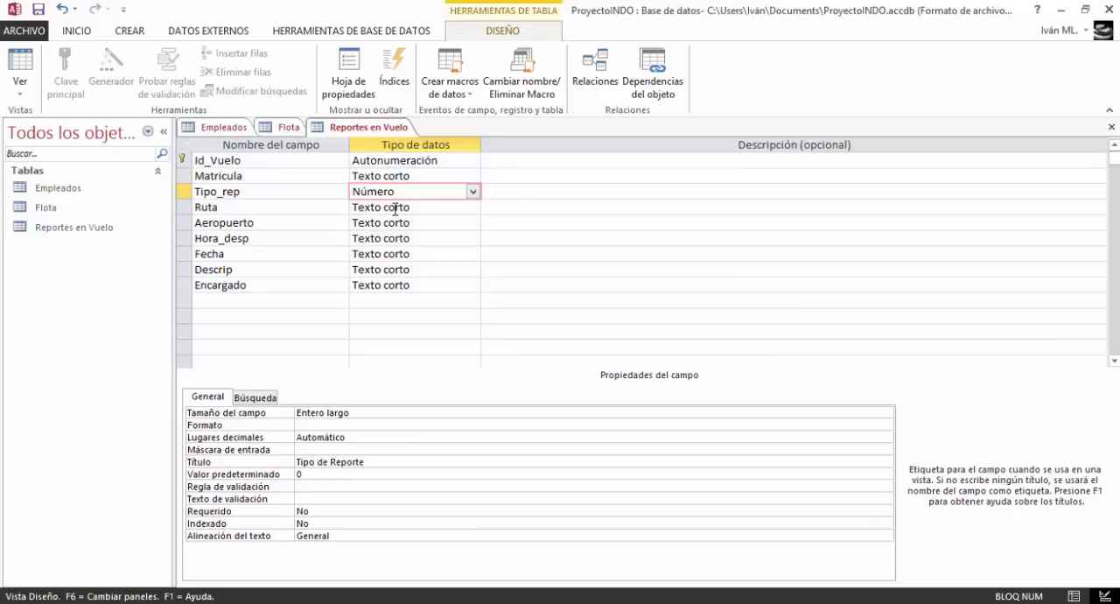
Set the Ruta field's data type to Número and give it the title "Ruta"
click(397, 208)
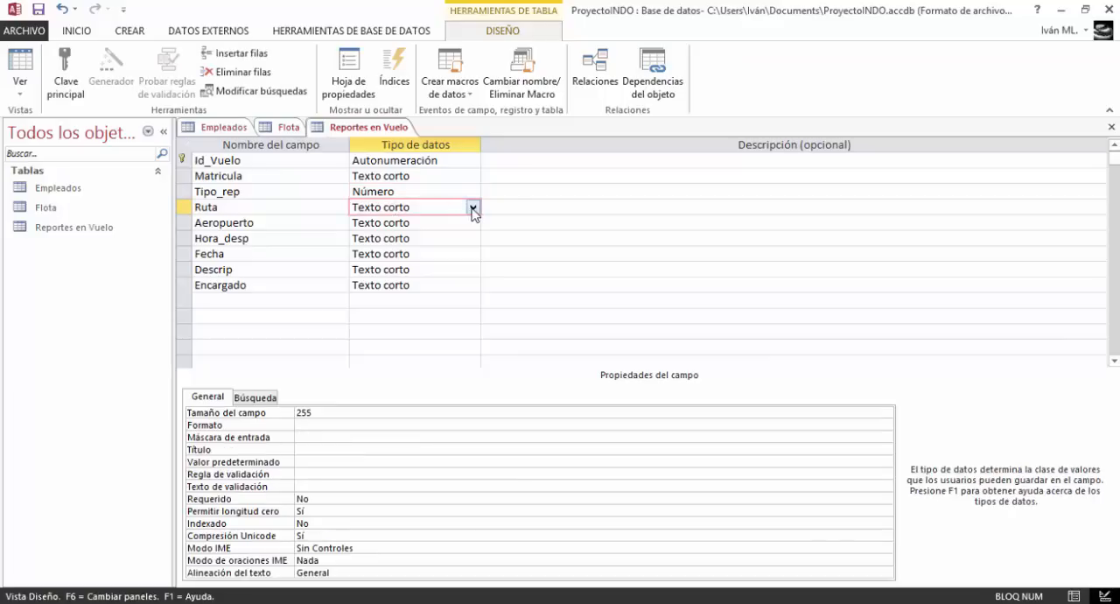
click(473, 208)
click(452, 253)
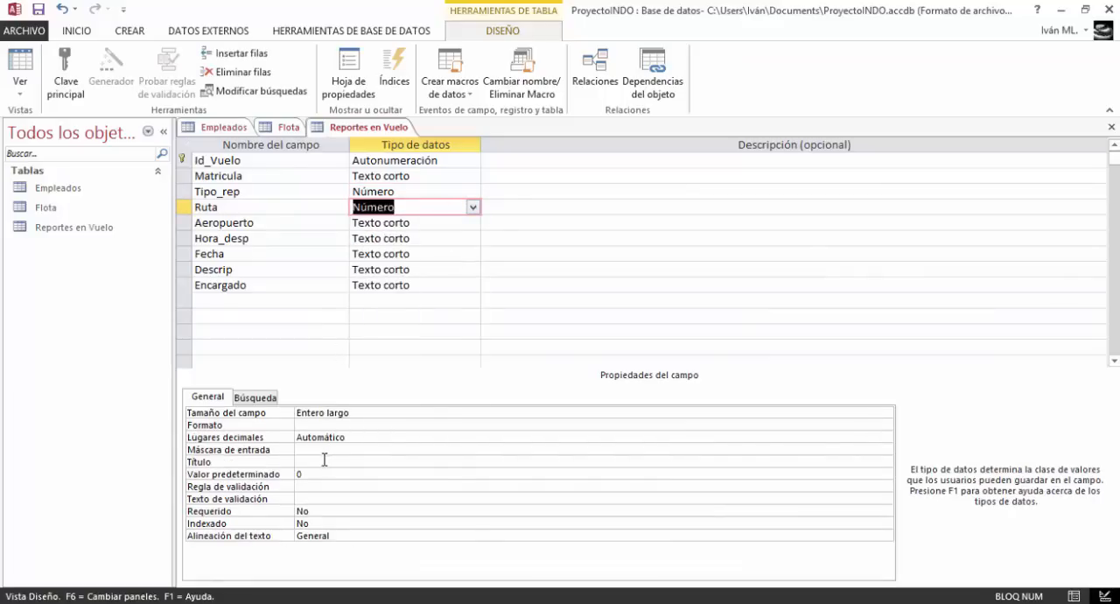
click(324, 459)
key(Caps_Lock)
text(R)
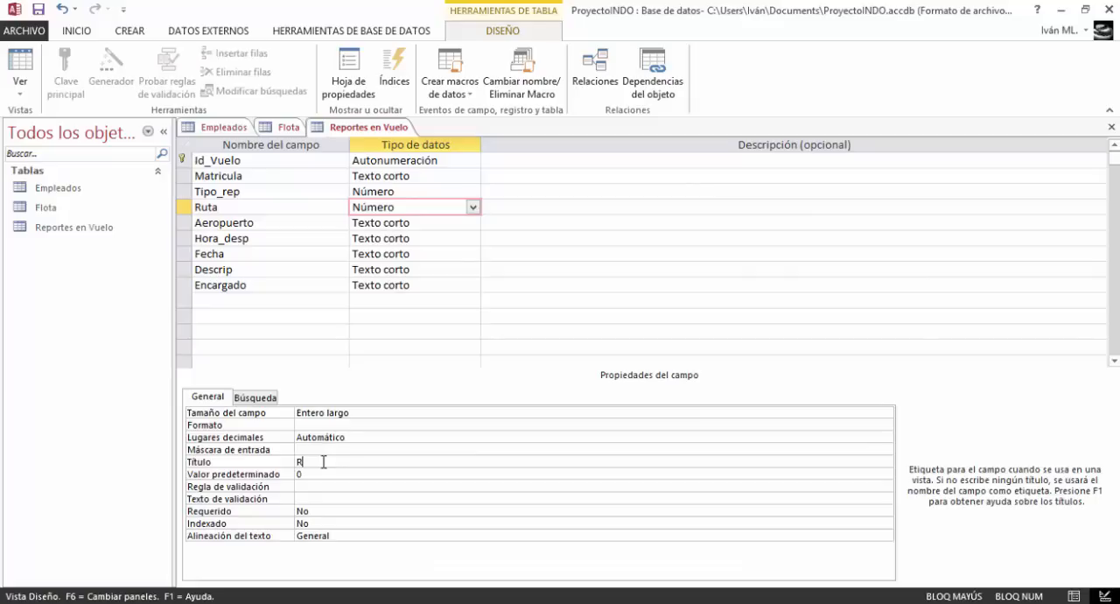
key(Caps_Lock)
text(uta)
Set the Aeropuerto field's data type to Número and give it the title "Aeropuerto"
click(384, 225)
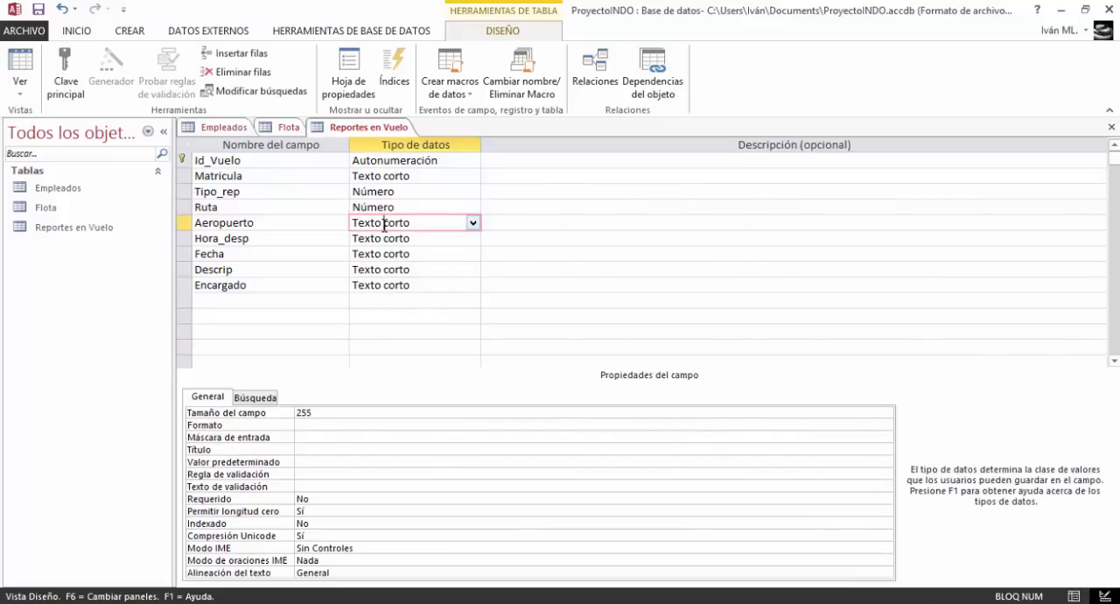
click(472, 222)
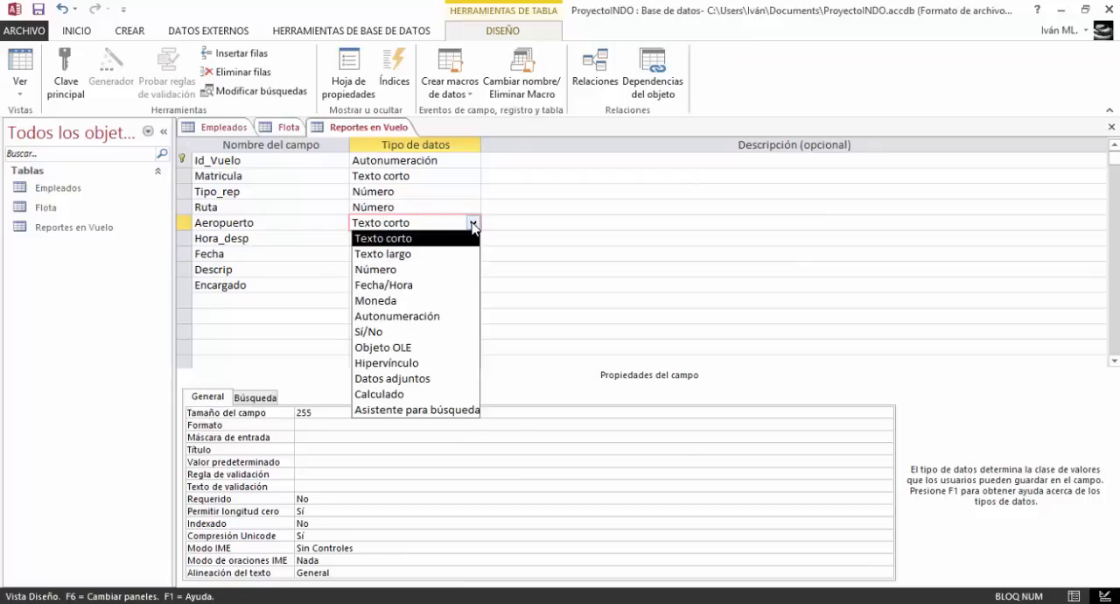
click(445, 270)
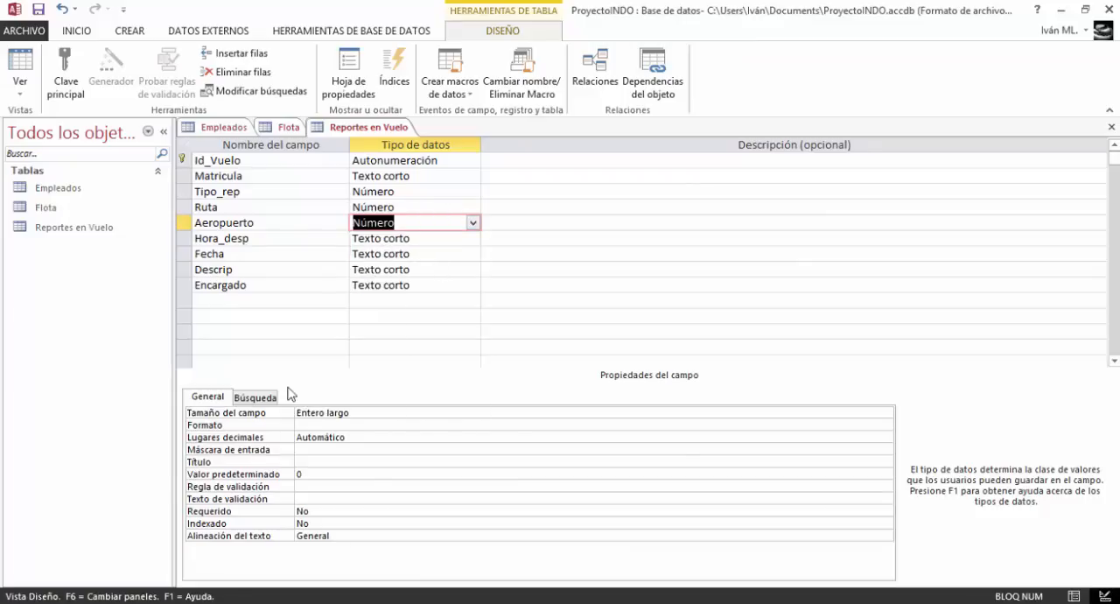
click(318, 463)
text(Aeropuerto)
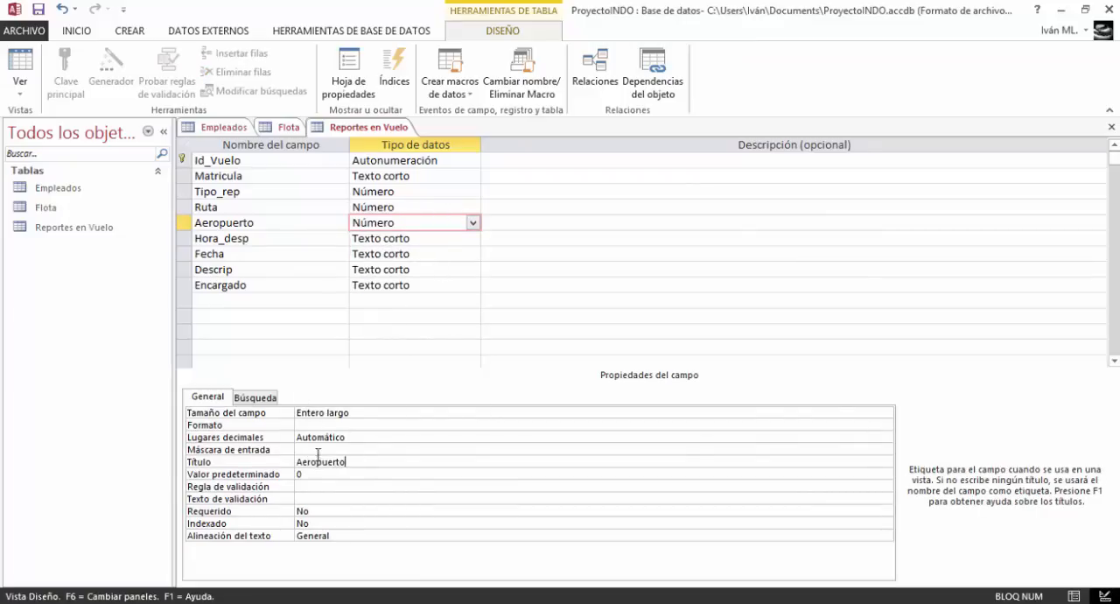
Set the Hora_desp field's data type to Fecha/Hora with the Hora larga format
click(419, 241)
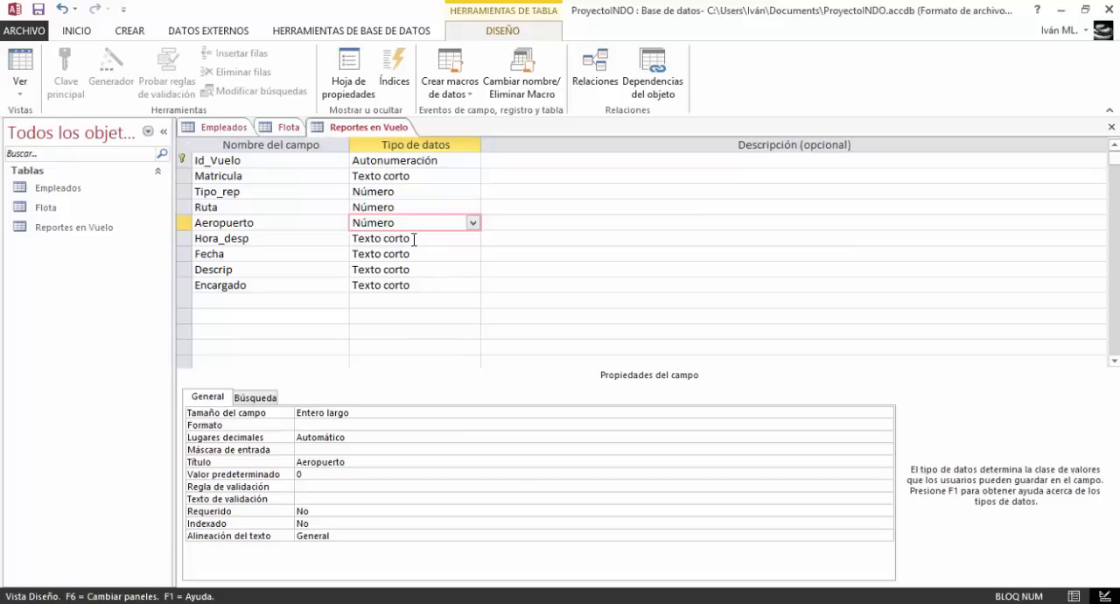
click(473, 238)
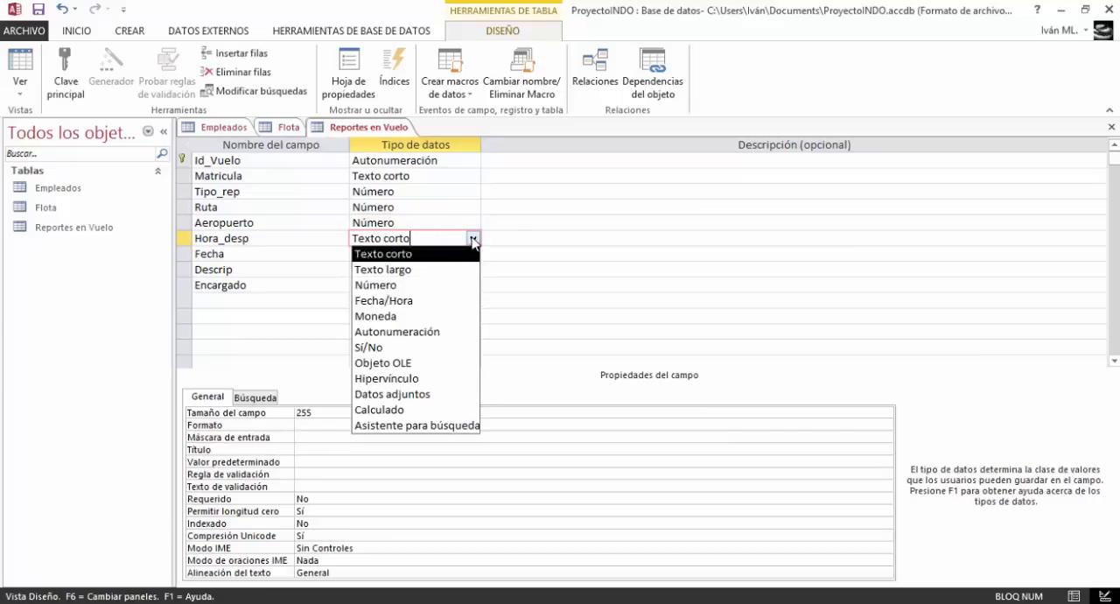
click(420, 298)
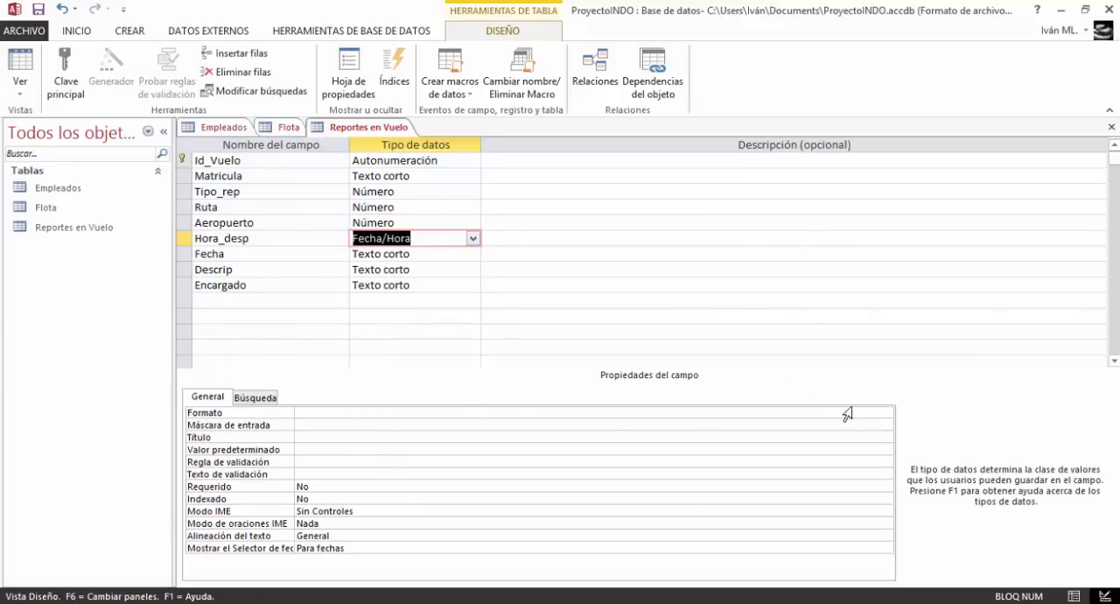
click(882, 415)
click(886, 415)
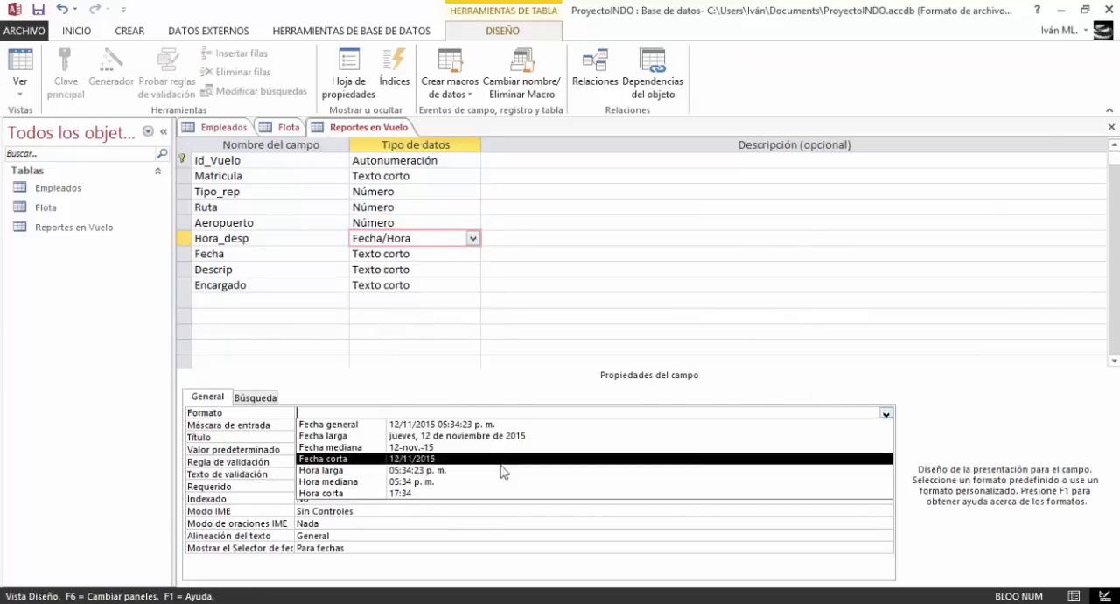
click(455, 470)
Create a Hora larga input mask for the Hora_desp field with # as the placeholder character
click(302, 424)
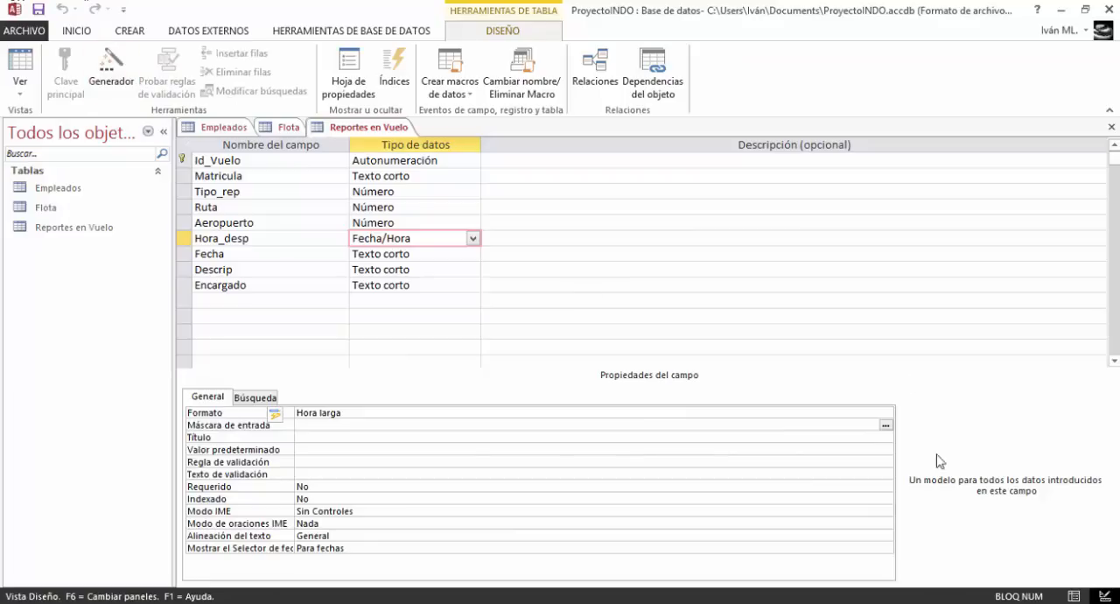
click(885, 424)
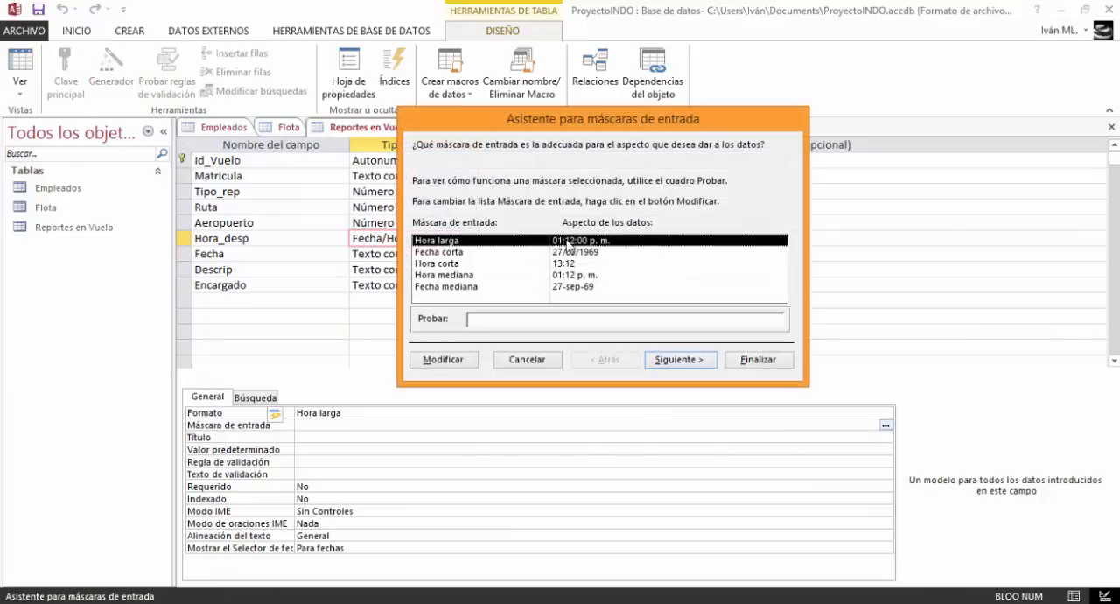
click(697, 360)
click(574, 251)
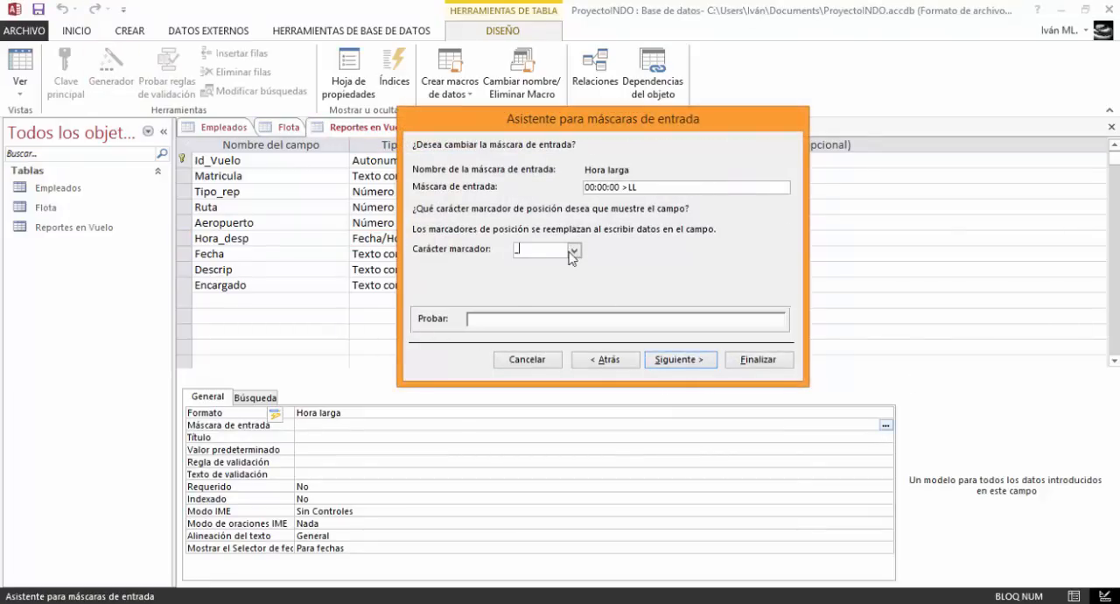
click(536, 273)
click(678, 366)
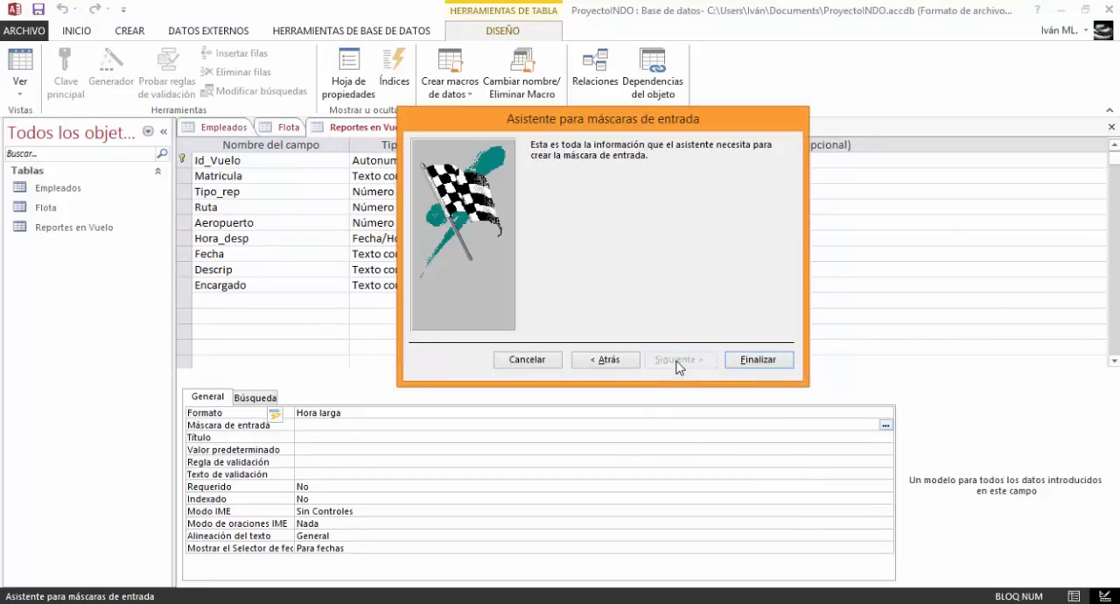
click(777, 367)
Give the Hora_desp field the title "Hora de despegue"
click(311, 438)
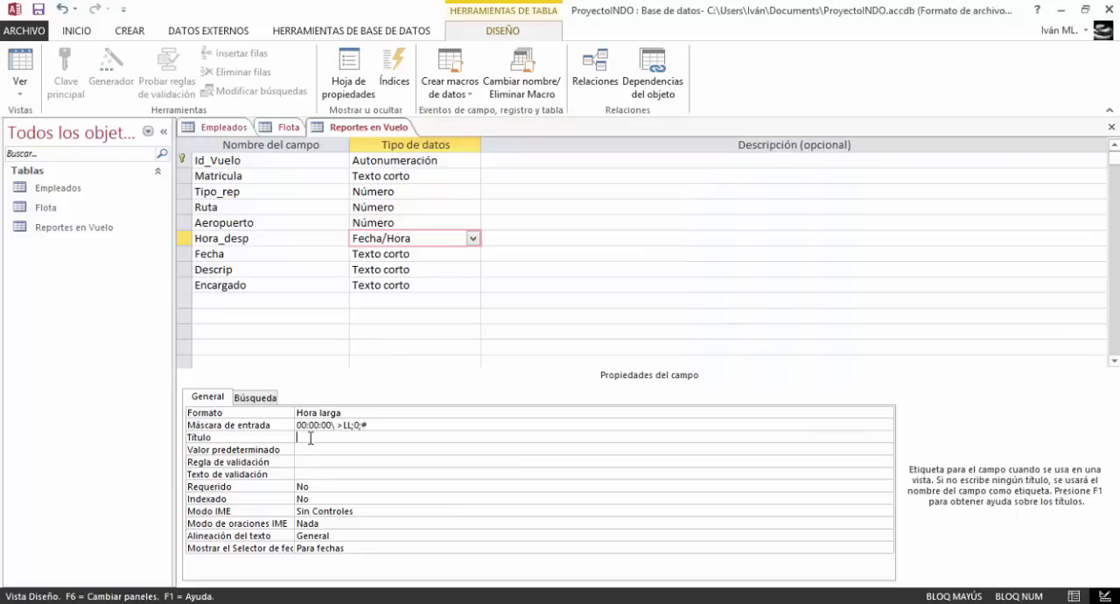
text(Hora de despegue)
key(Return)
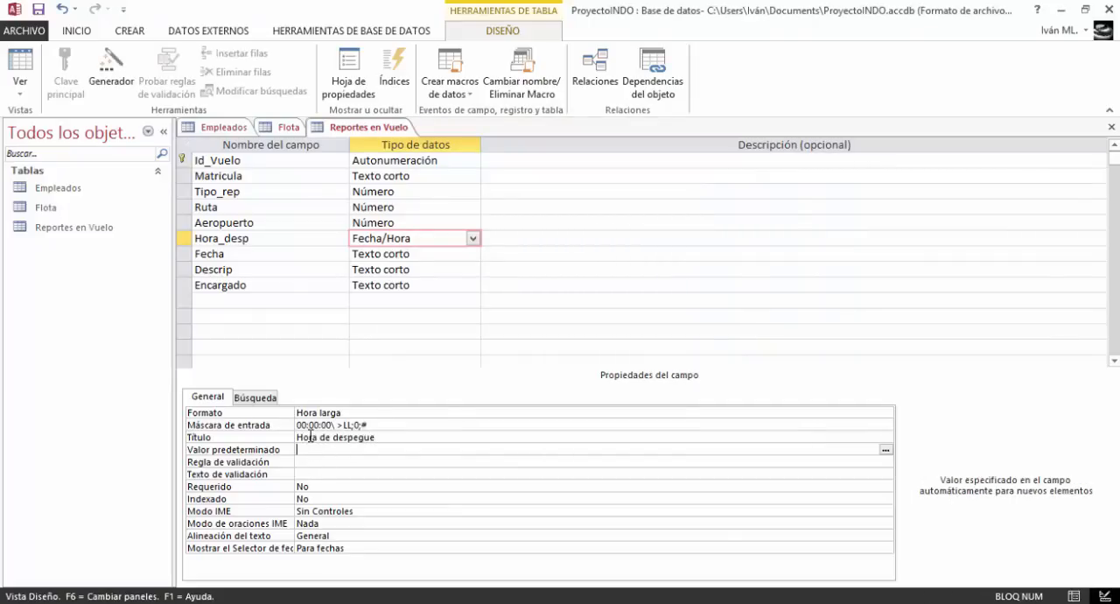
Set the Fecha field's data type to Fecha/Hora with the Fecha corta format
click(398, 254)
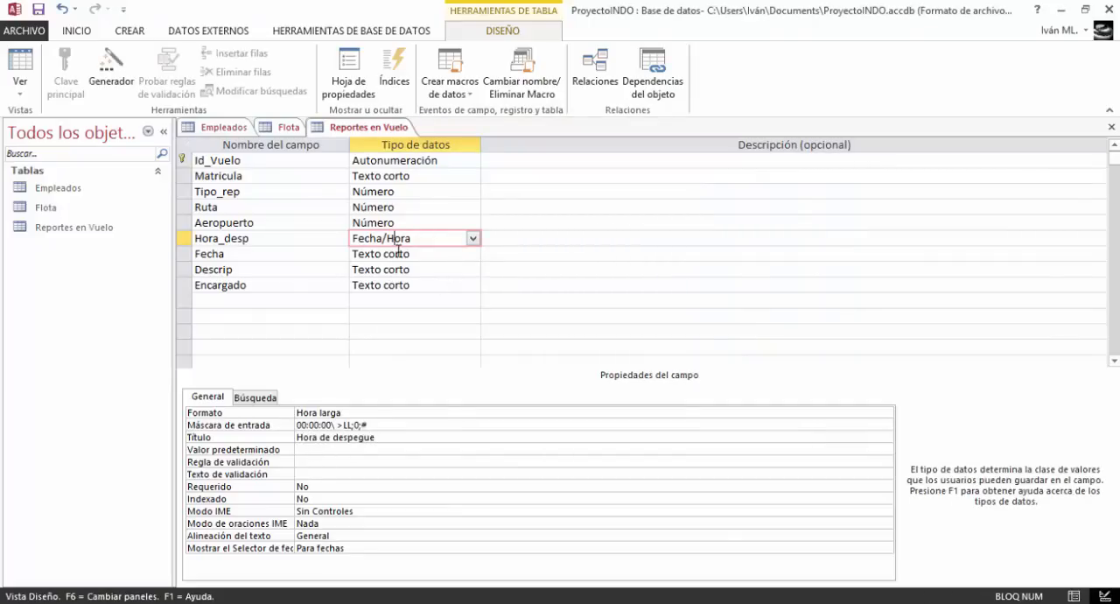
click(478, 412)
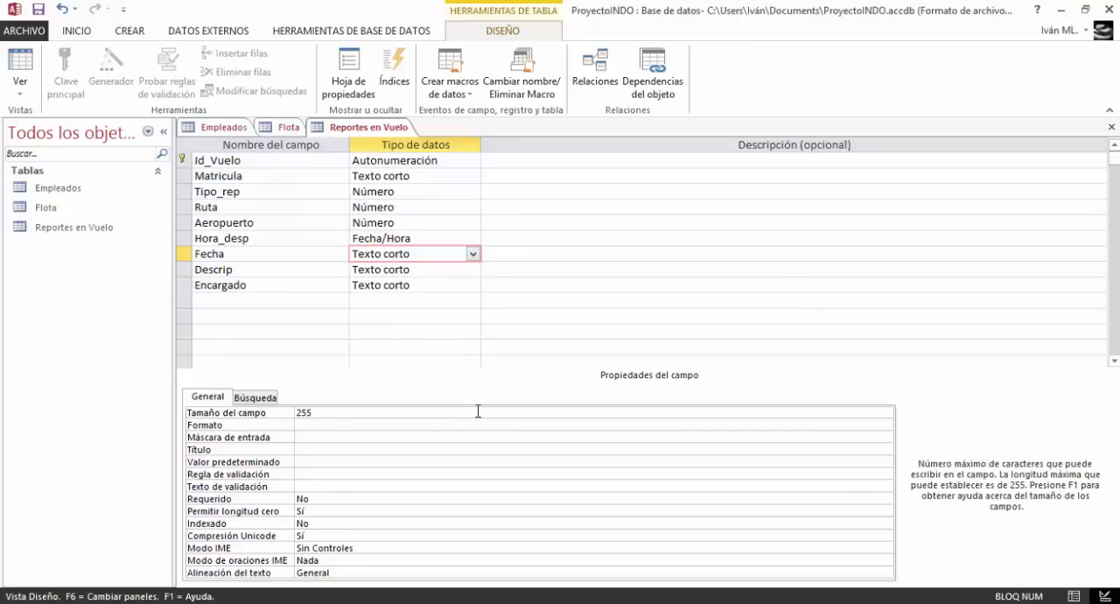
click(473, 254)
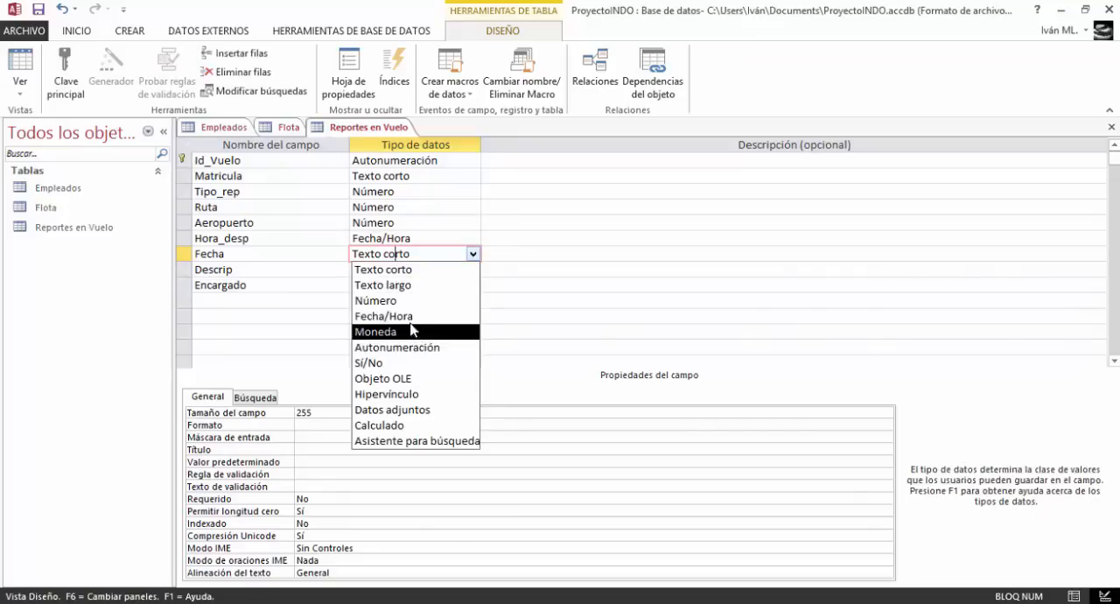
click(411, 316)
click(369, 414)
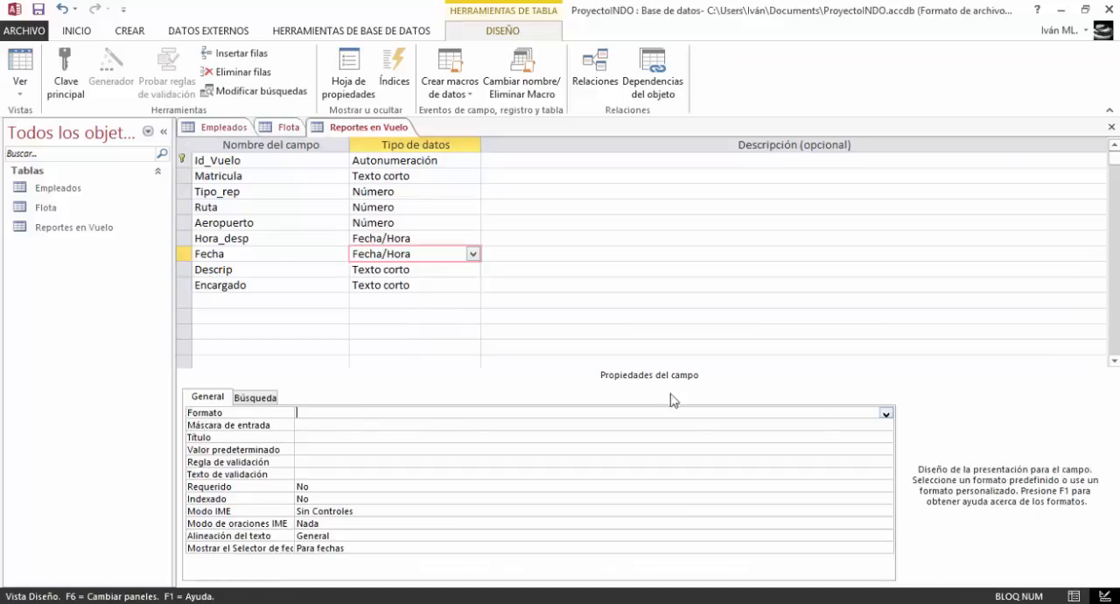
click(886, 414)
click(886, 414)
click(885, 414)
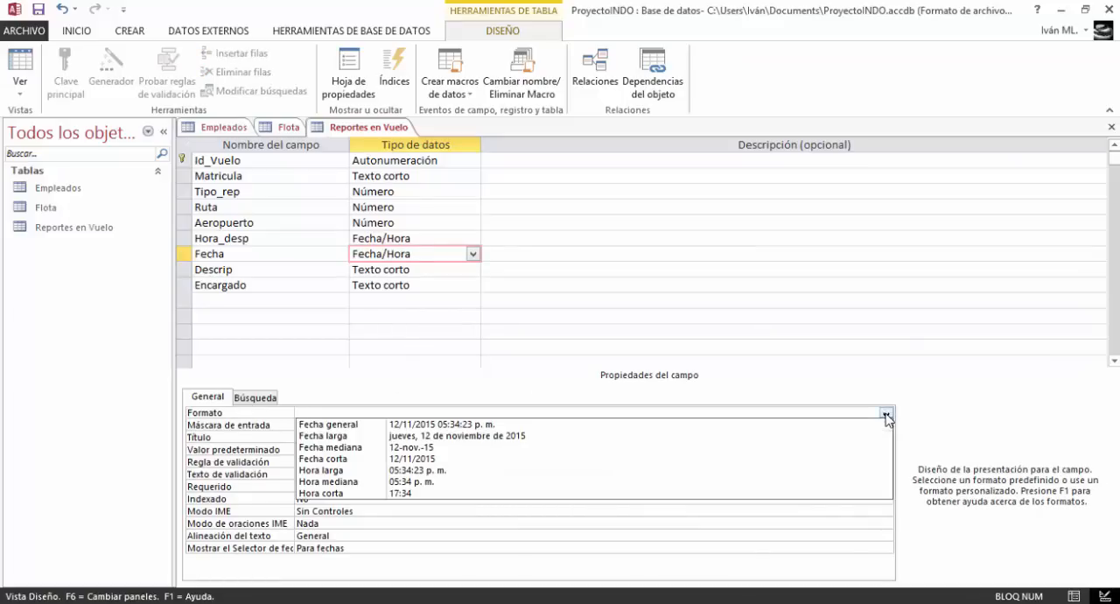
click(450, 458)
Save the table, add a Fecha corta input mask with # as placeholder to the Fecha field, and title the field "Fecha"
click(334, 426)
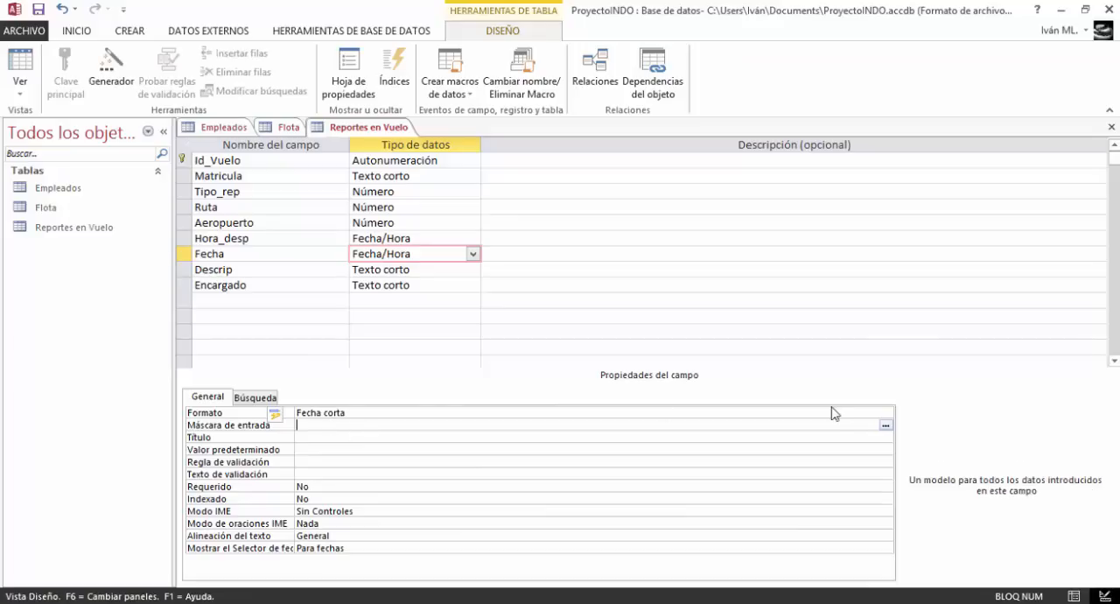
click(886, 425)
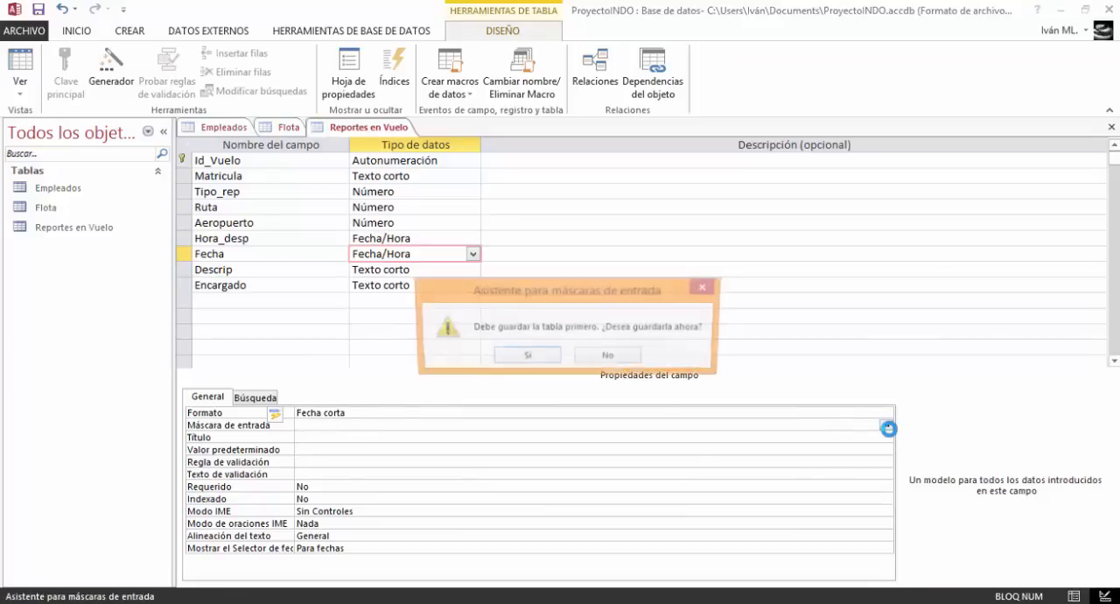
click(550, 359)
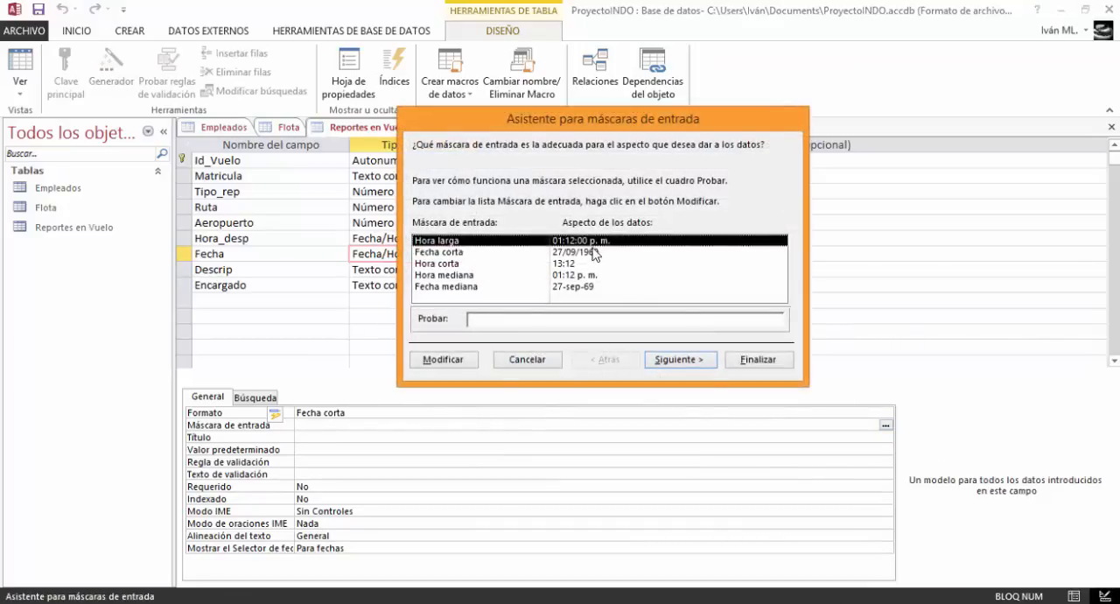
click(600, 252)
click(674, 359)
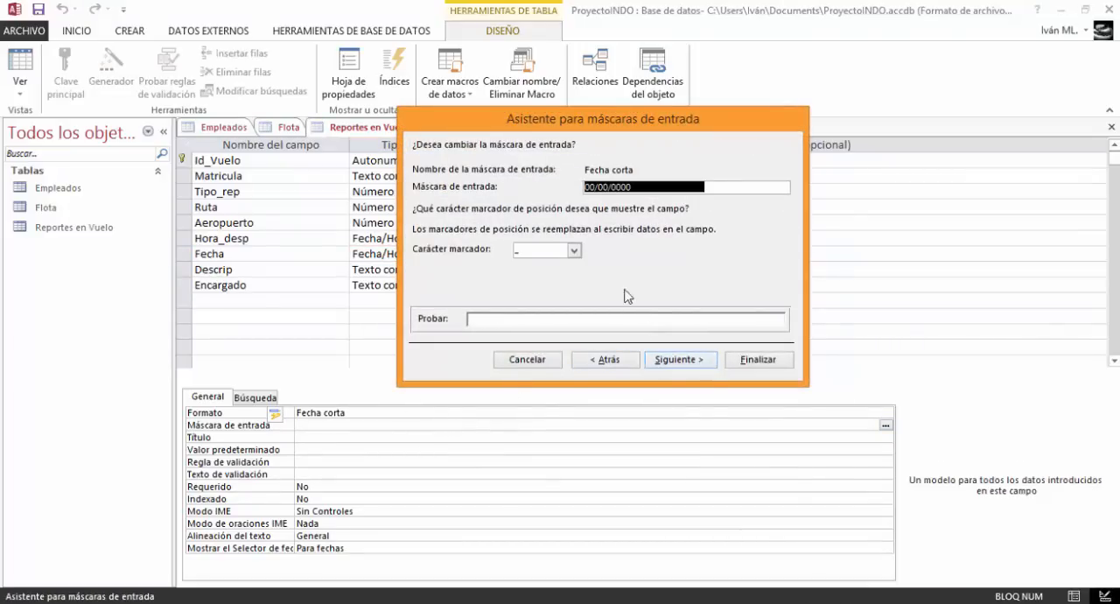
click(574, 250)
click(549, 274)
click(679, 361)
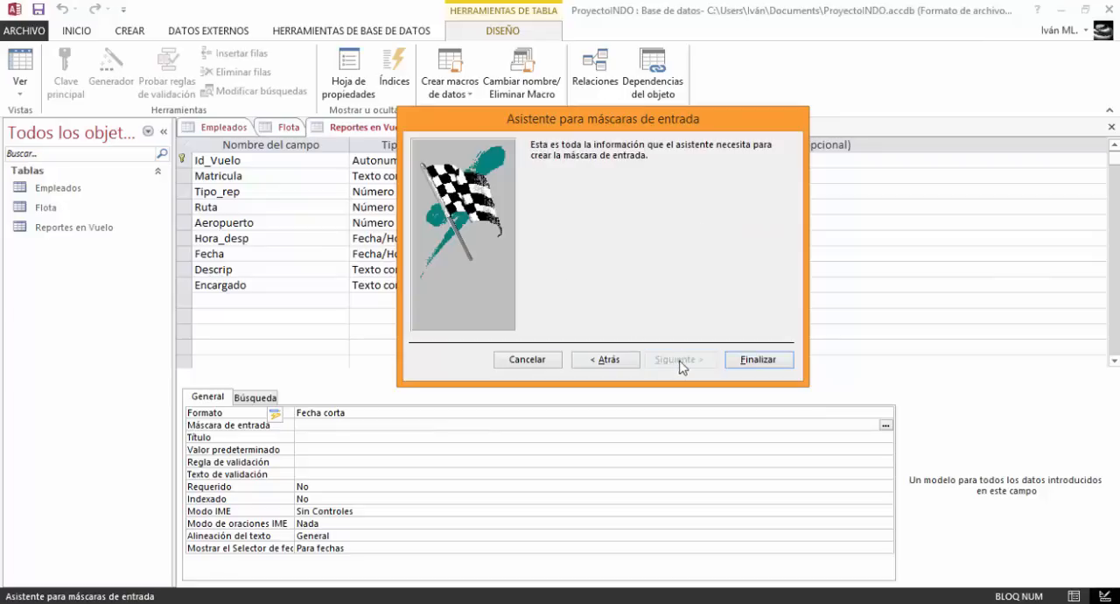
click(758, 359)
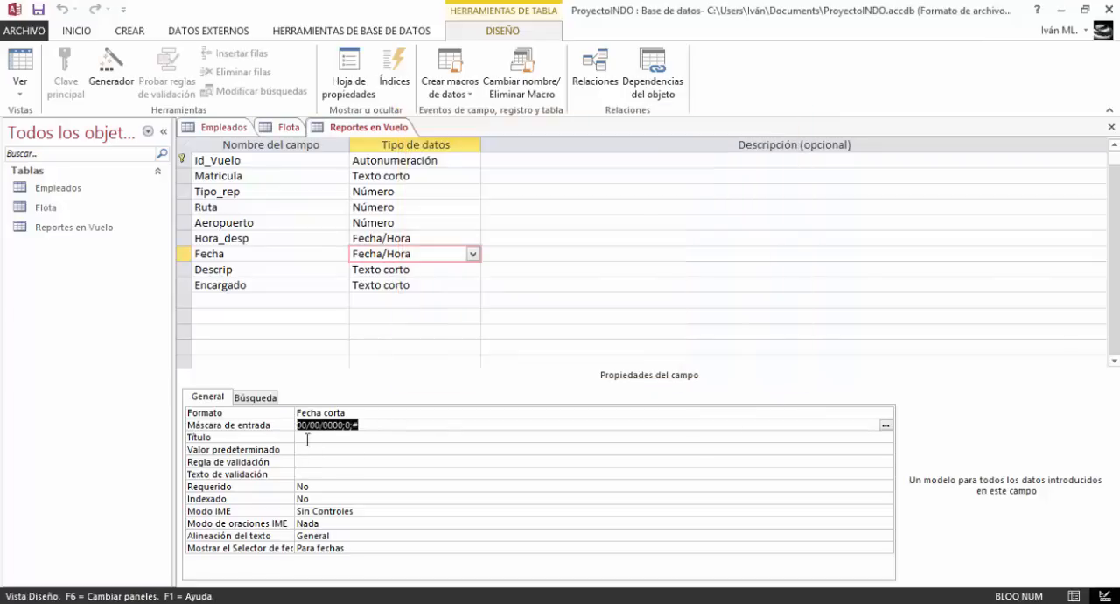
click(307, 437)
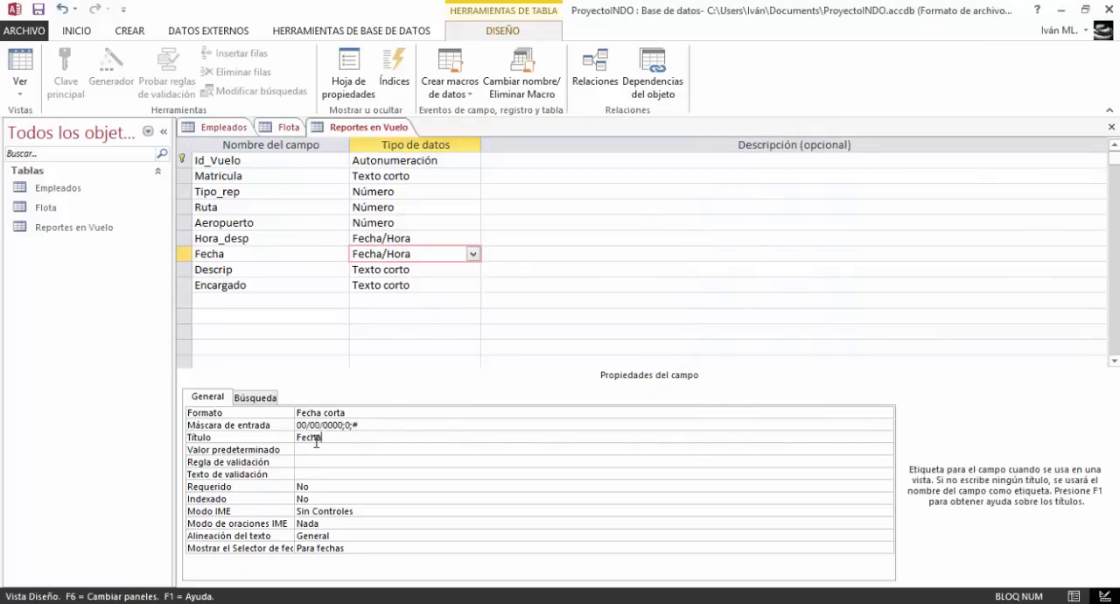
Change the Fecha field's title to "Fecha del Reporte"
text(Fecha del Reporte)
Set the Descrip field's data type to Texto largo and title it "Descripción"
click(383, 270)
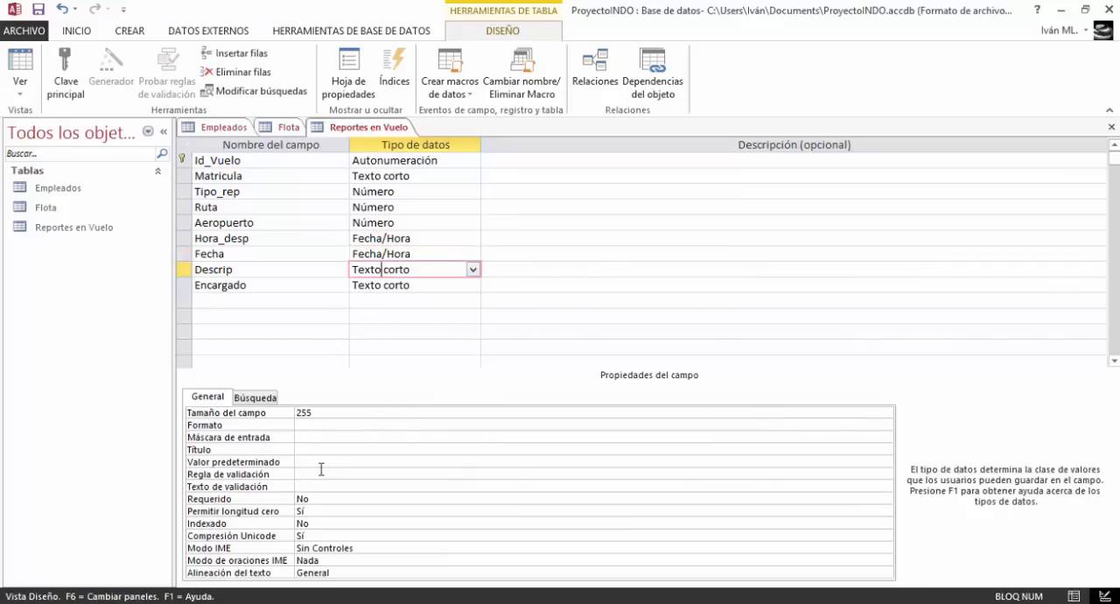
click(473, 270)
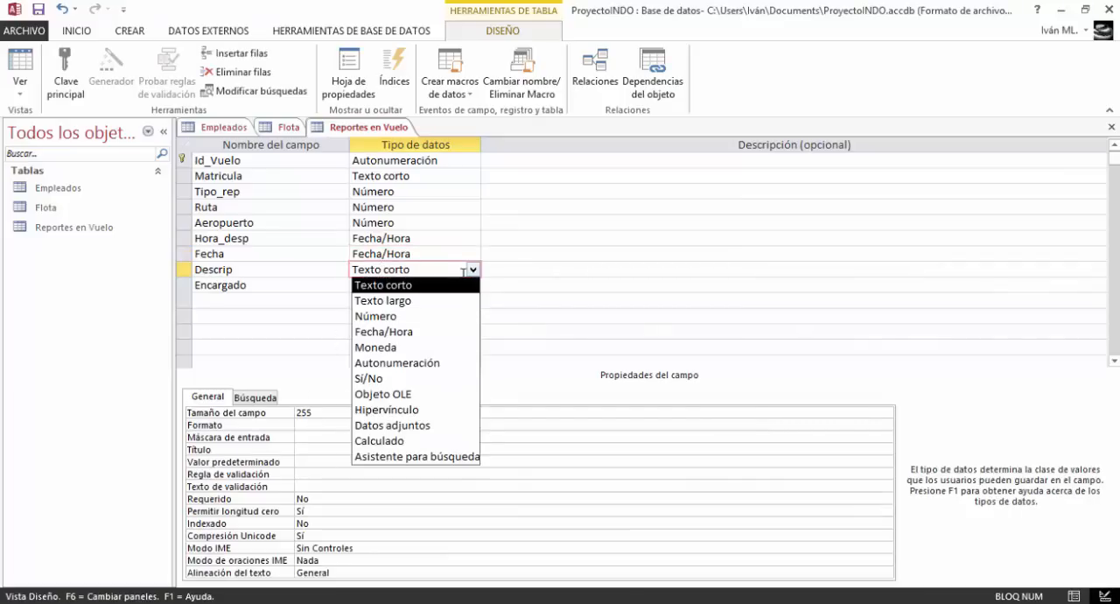
click(432, 301)
click(306, 424)
text(Descripci)
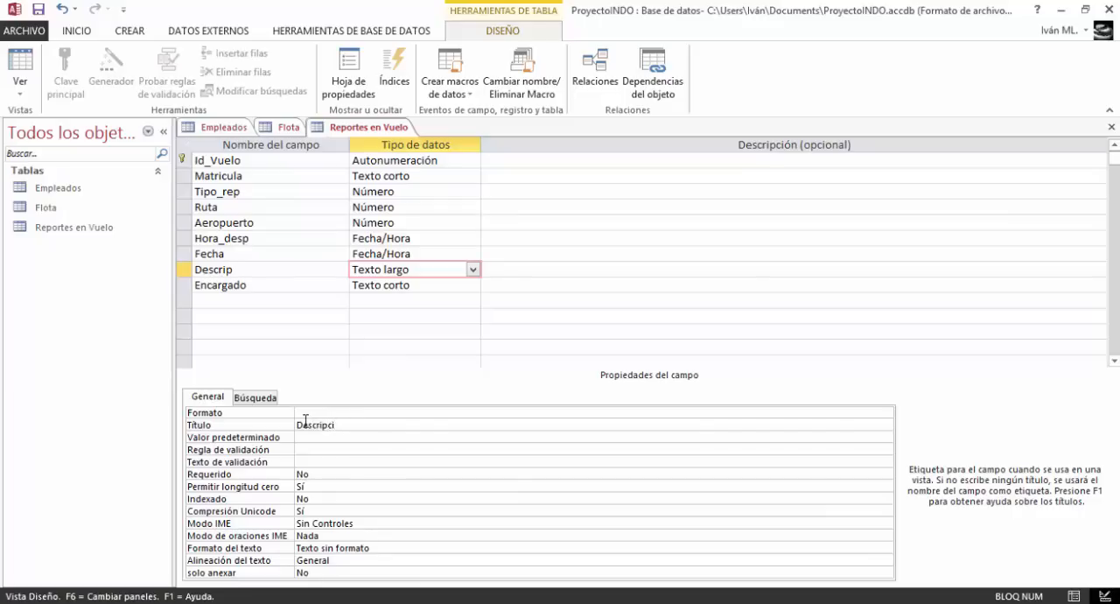
text(ón)
Set the Encargado field's data type to Número and title it "Encargado"
click(385, 285)
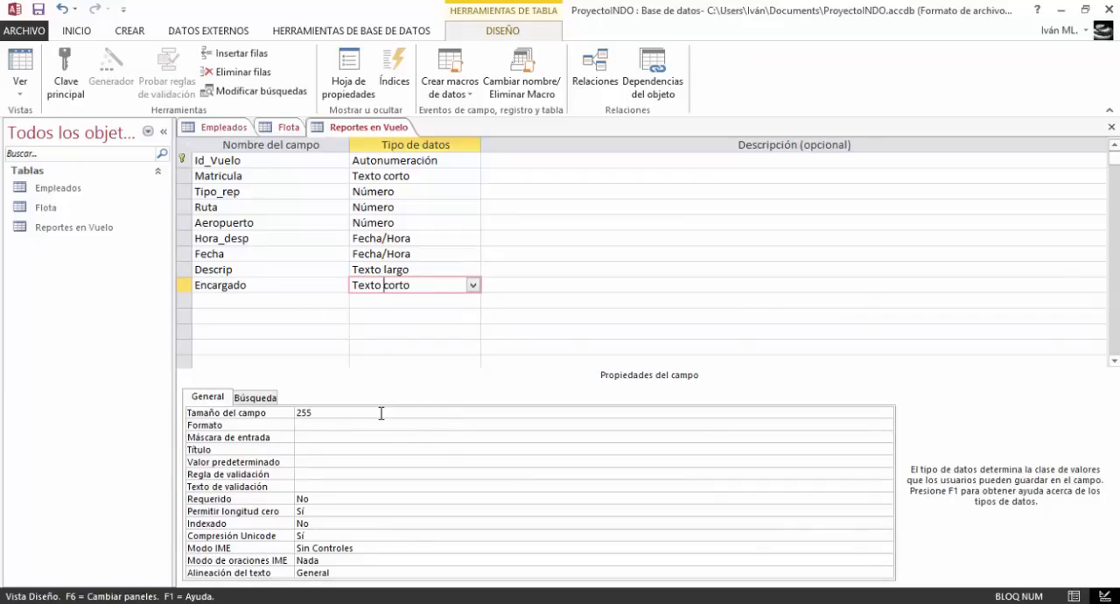
click(220, 127)
click(21, 63)
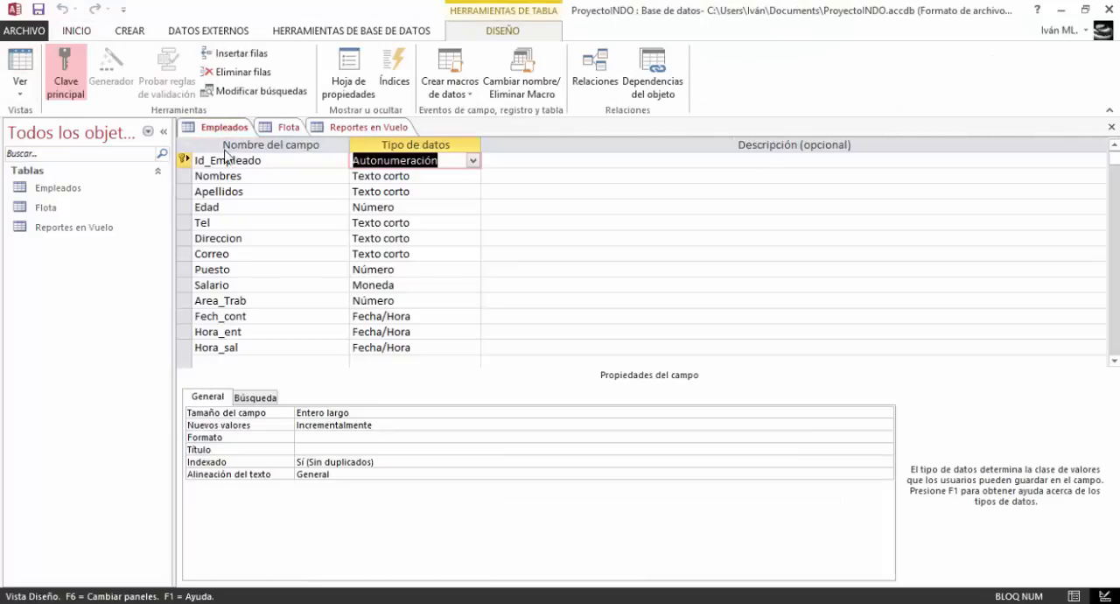
click(354, 128)
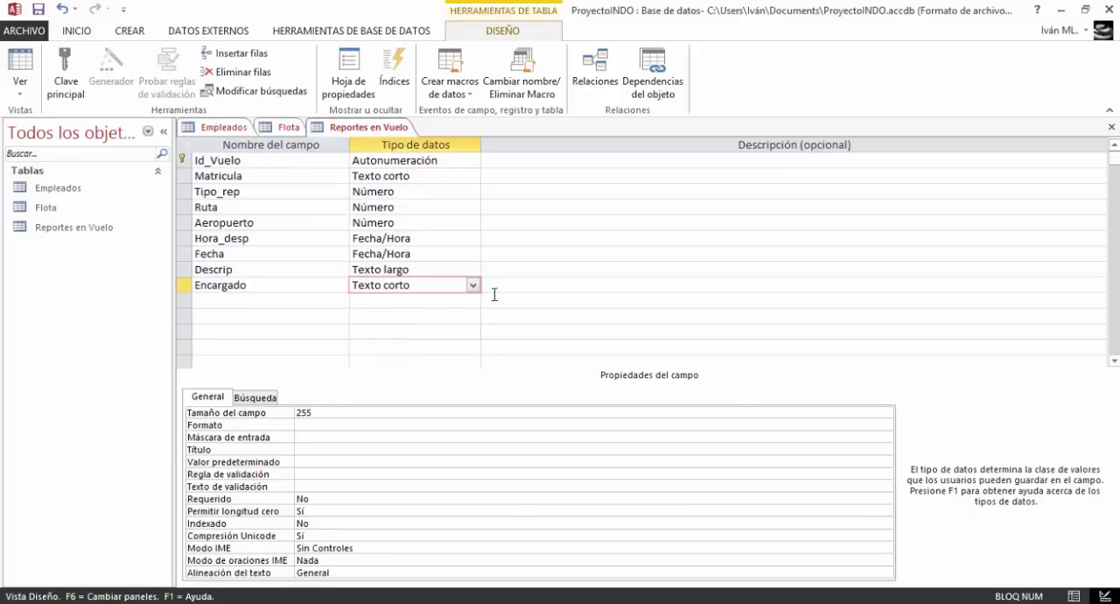
click(473, 285)
click(422, 333)
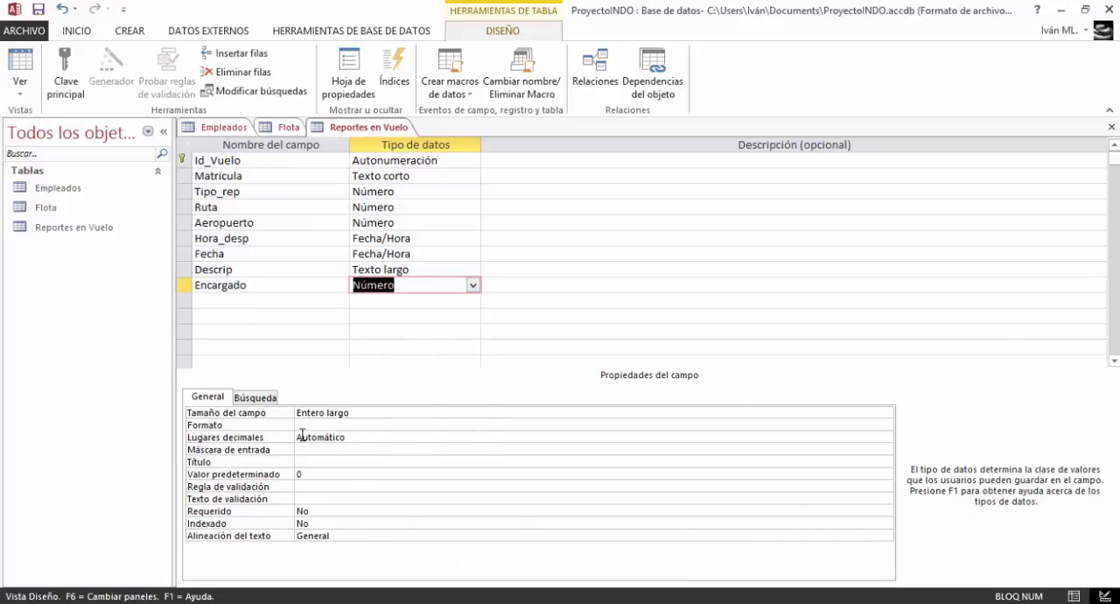
click(314, 461)
text(Encargado)
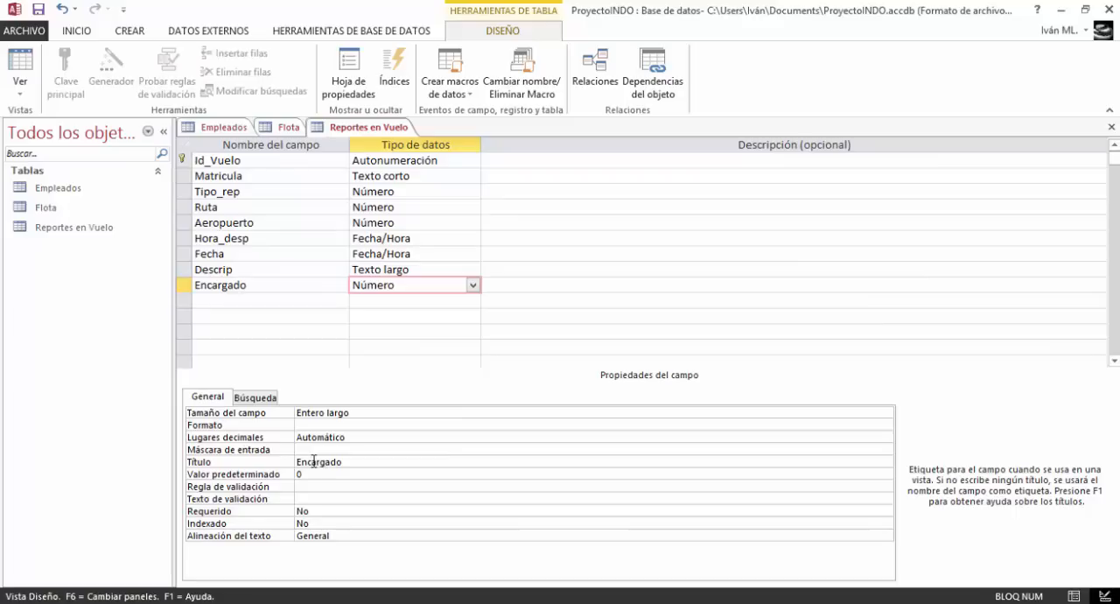
Create a new blank table and close the Empleados table
click(129, 31)
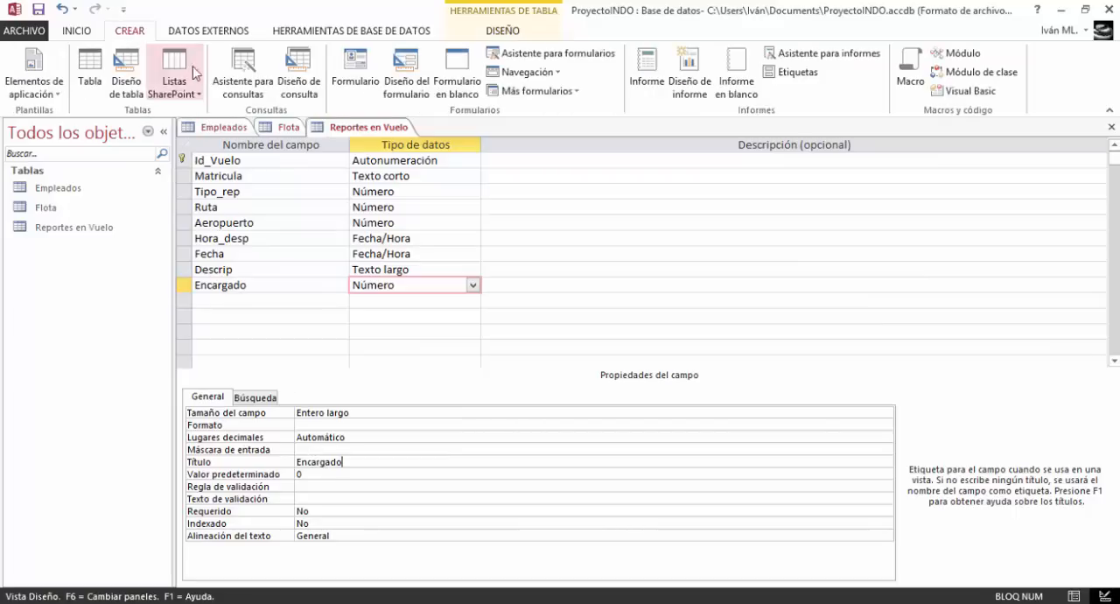
click(104, 93)
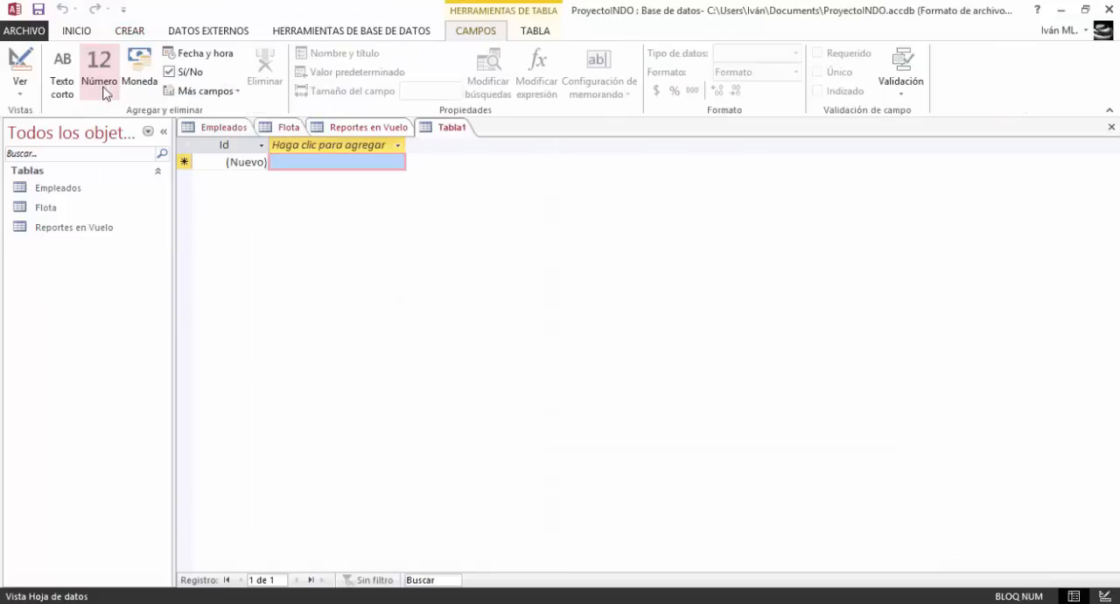
click(228, 129)
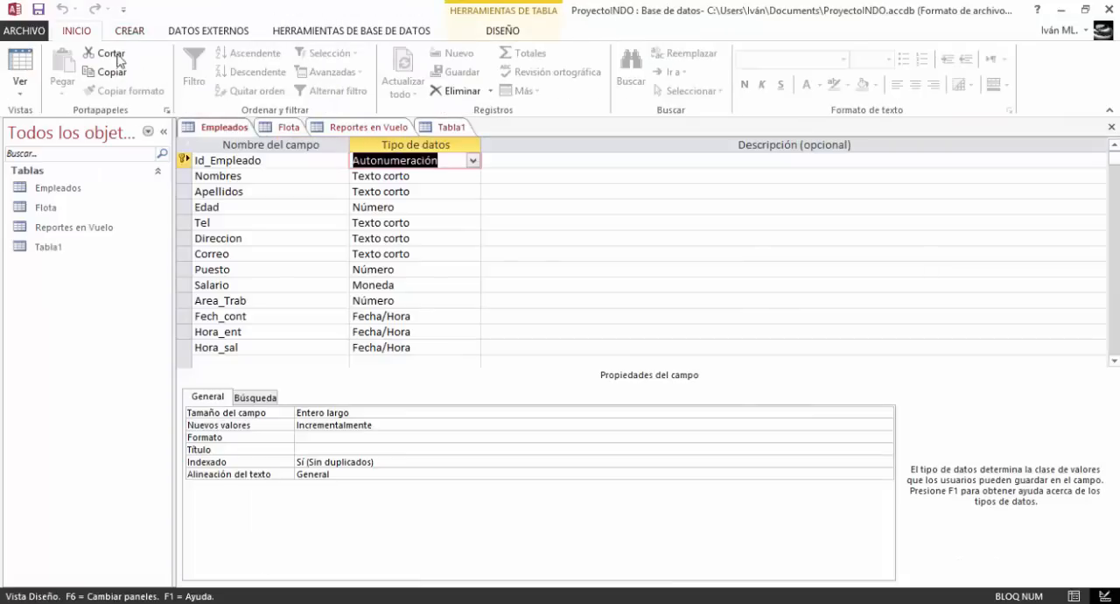
right_click(226, 128)
click(231, 156)
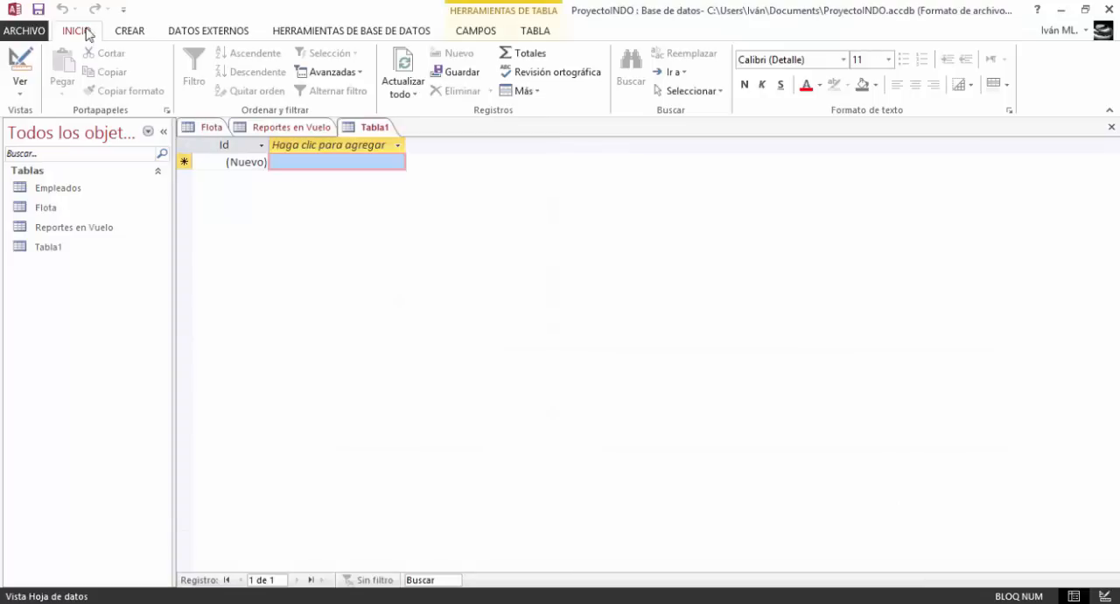
Close the Flota table, then save and close the Reportes en Vuelo table, keeping the new table open
click(39, 9)
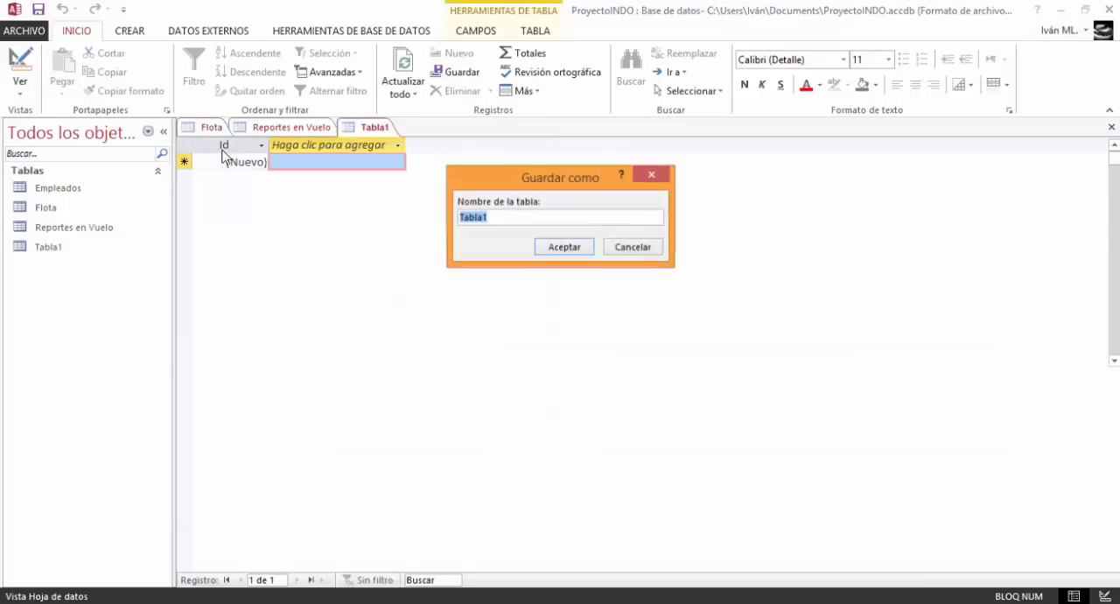
click(623, 248)
click(203, 127)
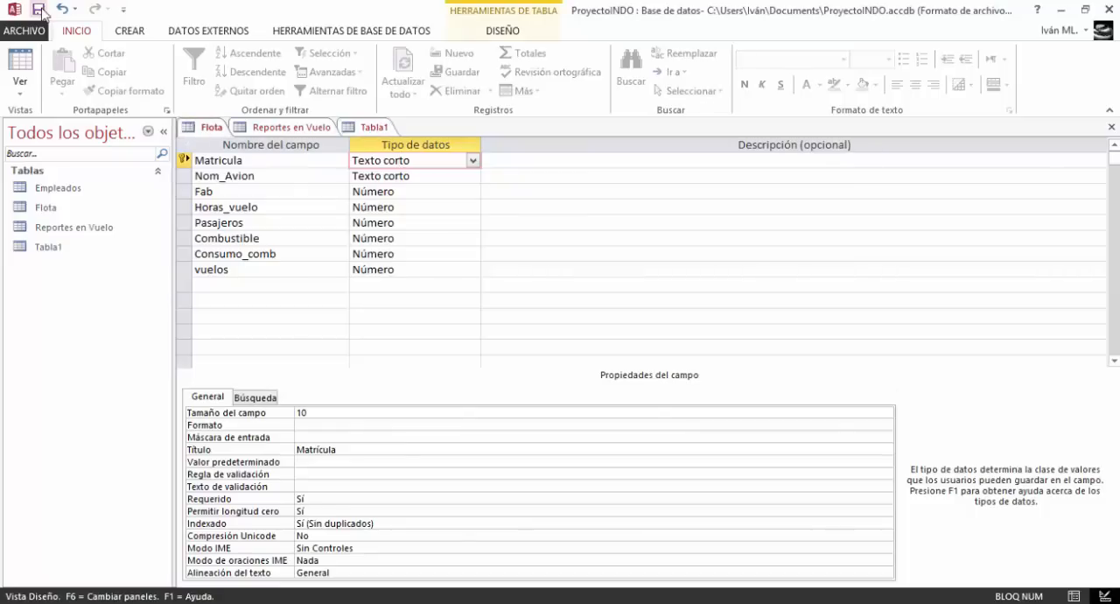
right_click(203, 126)
click(242, 156)
click(219, 129)
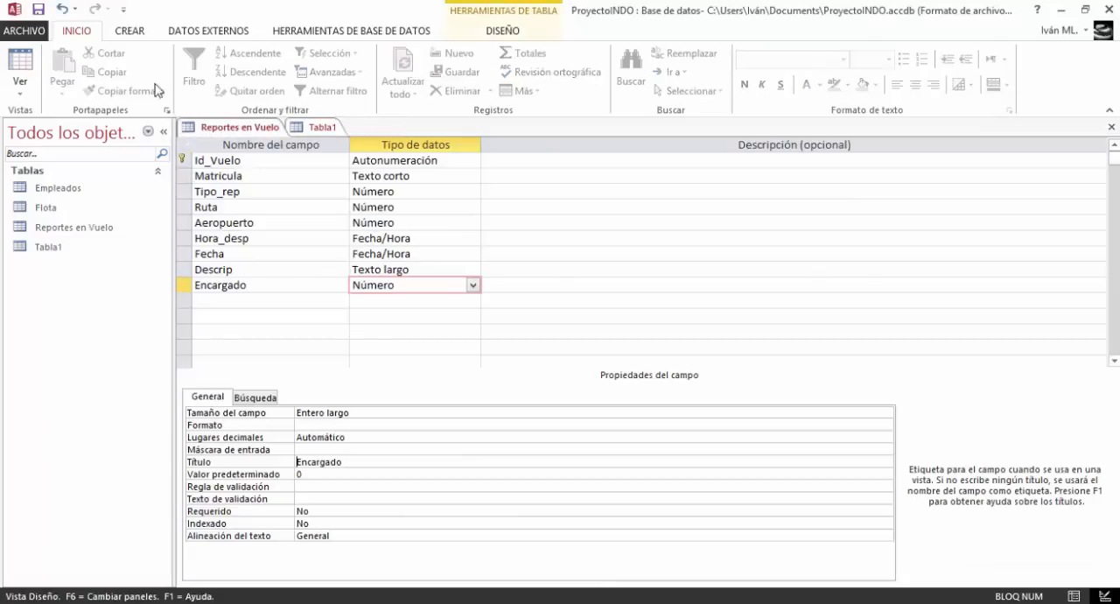
right_click(240, 129)
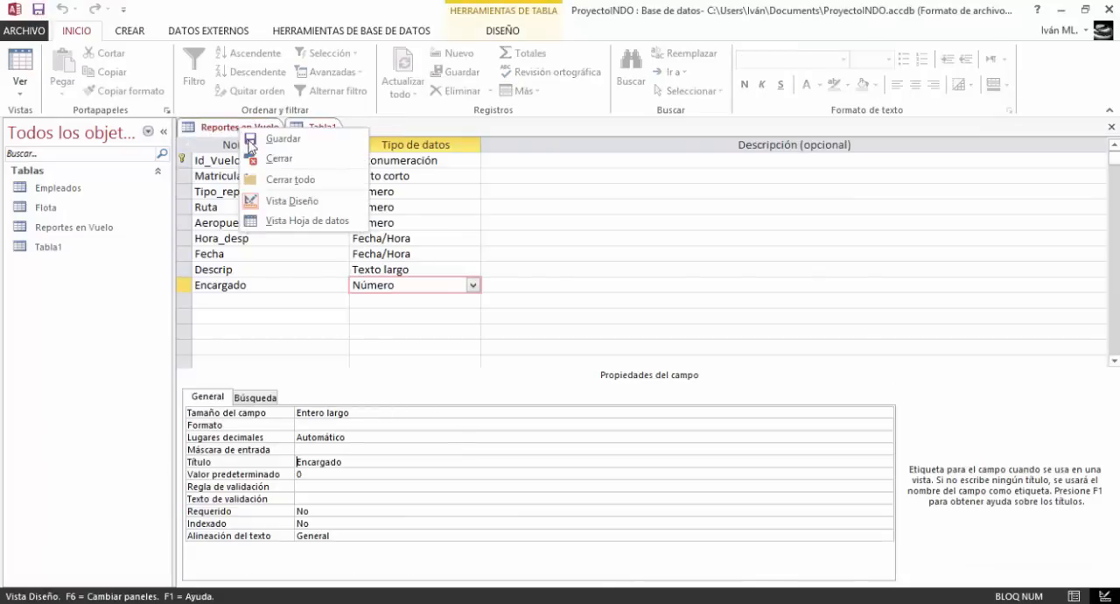
click(249, 156)
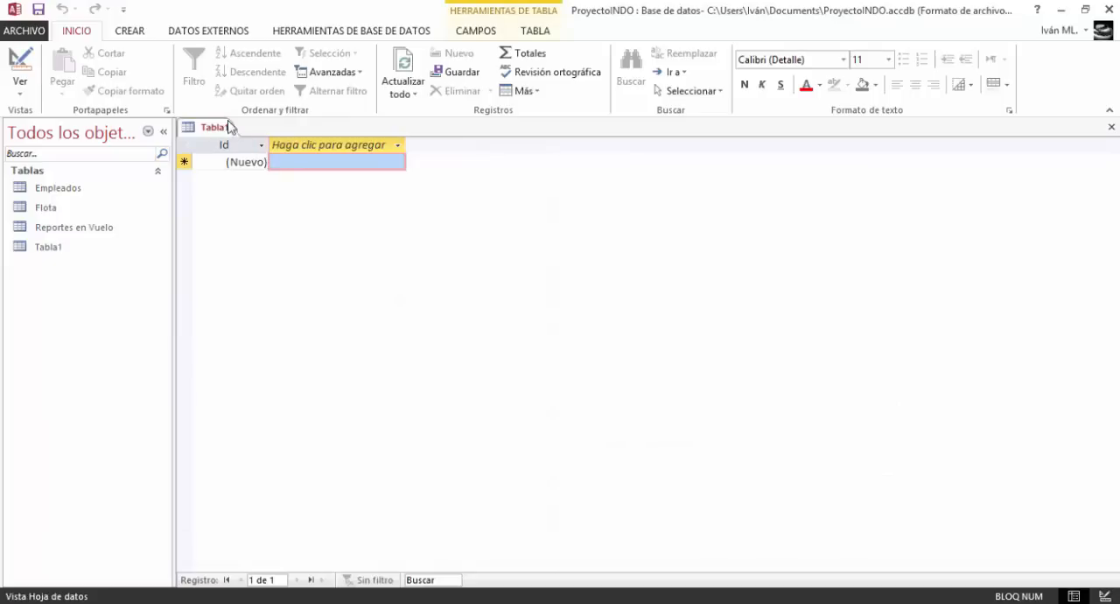
Switch the new table to Design view, saving it under the name "Aeropuerto"
click(20, 66)
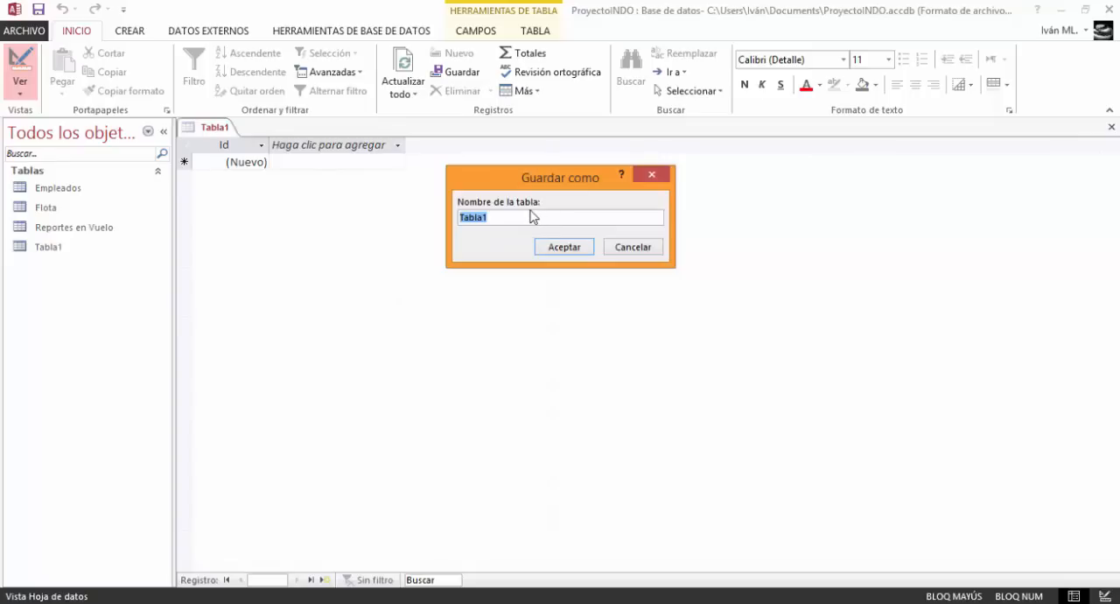
text(Aeropuer)
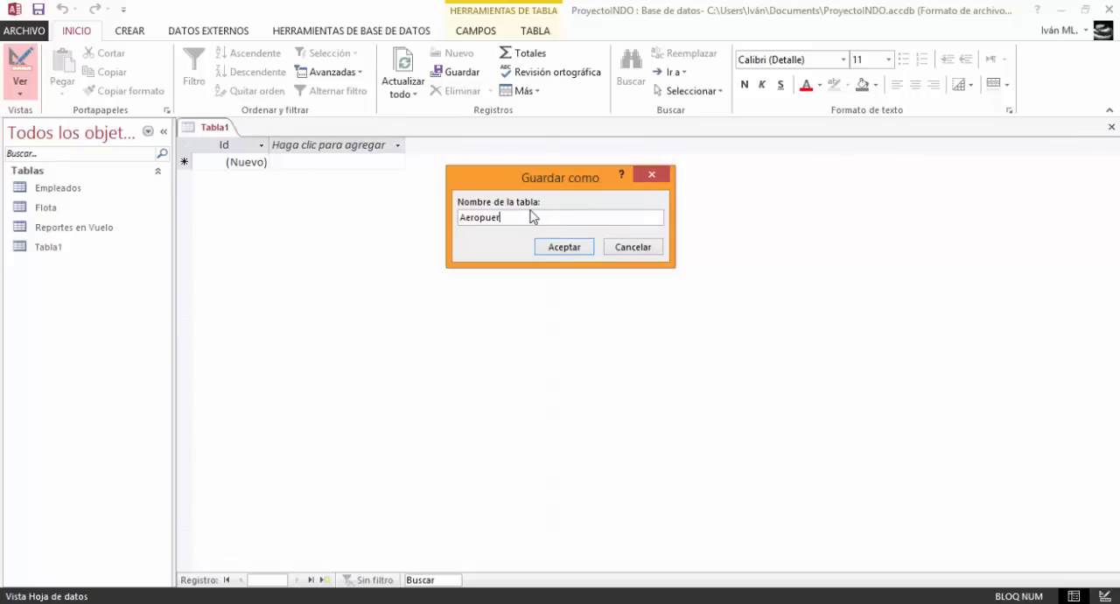
text(to)
key(Return)
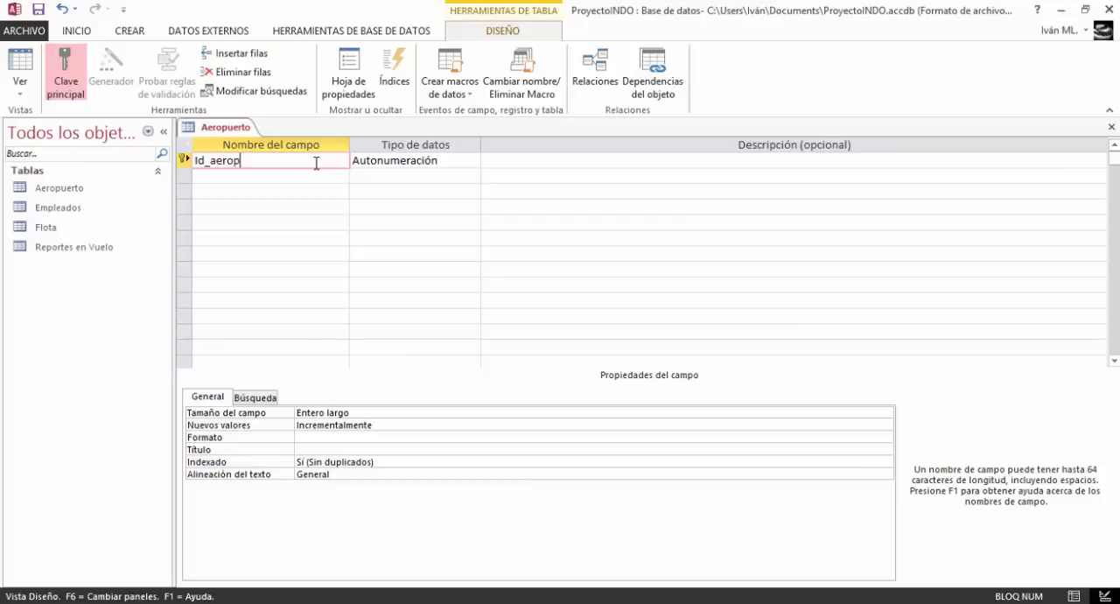
Add an Aeropuerto field with the Texto corto data type below the Id_aerop key field
key(Down)
key(Caps_Lock)
key(Caps_Lock)
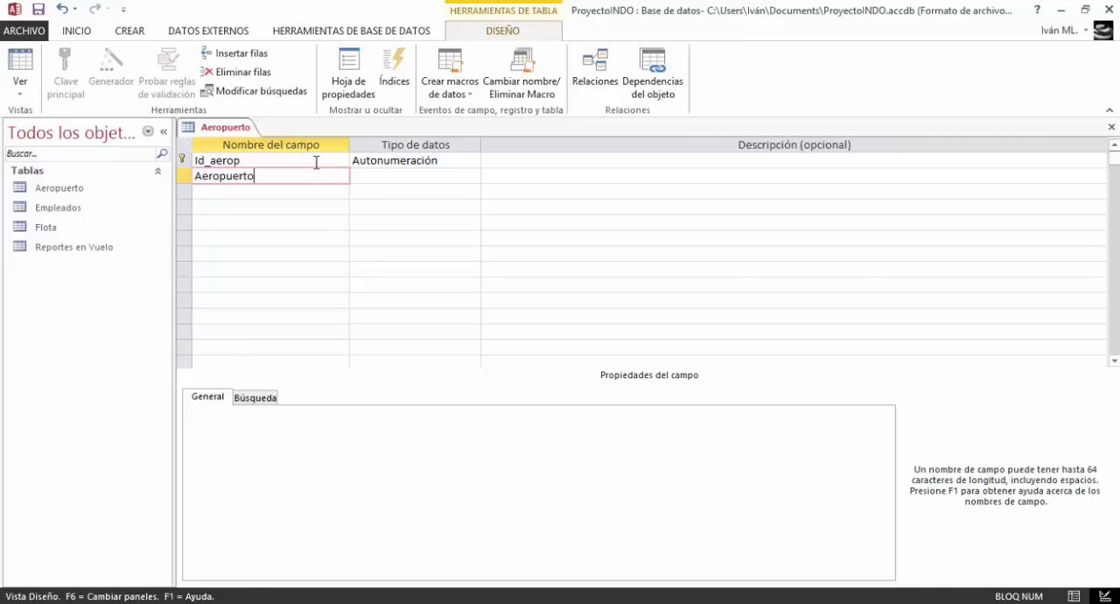
text(Aeropuerto)
click(432, 161)
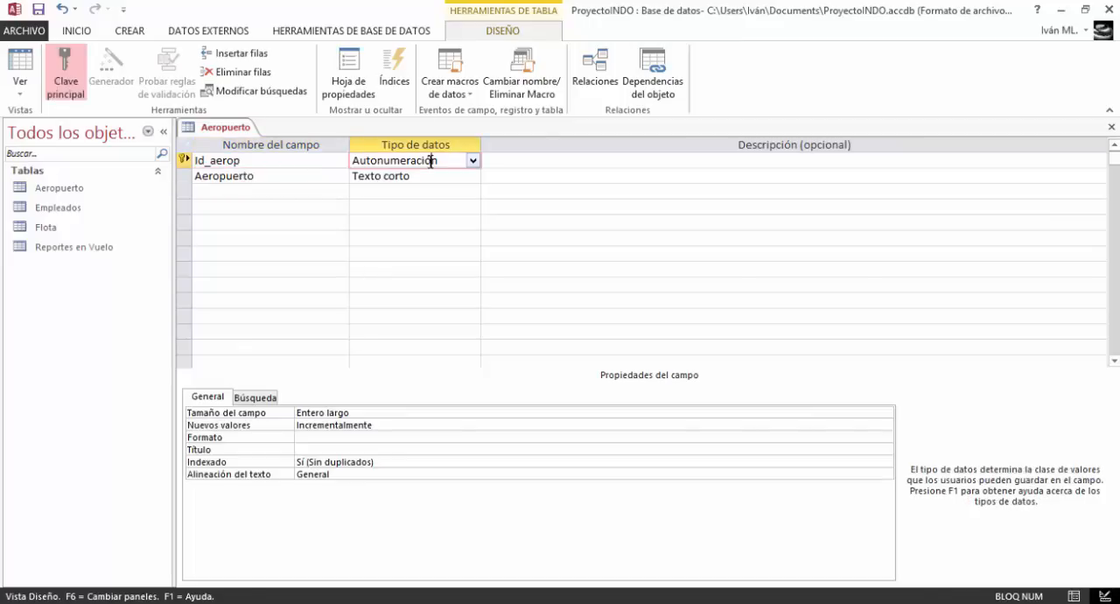
click(437, 184)
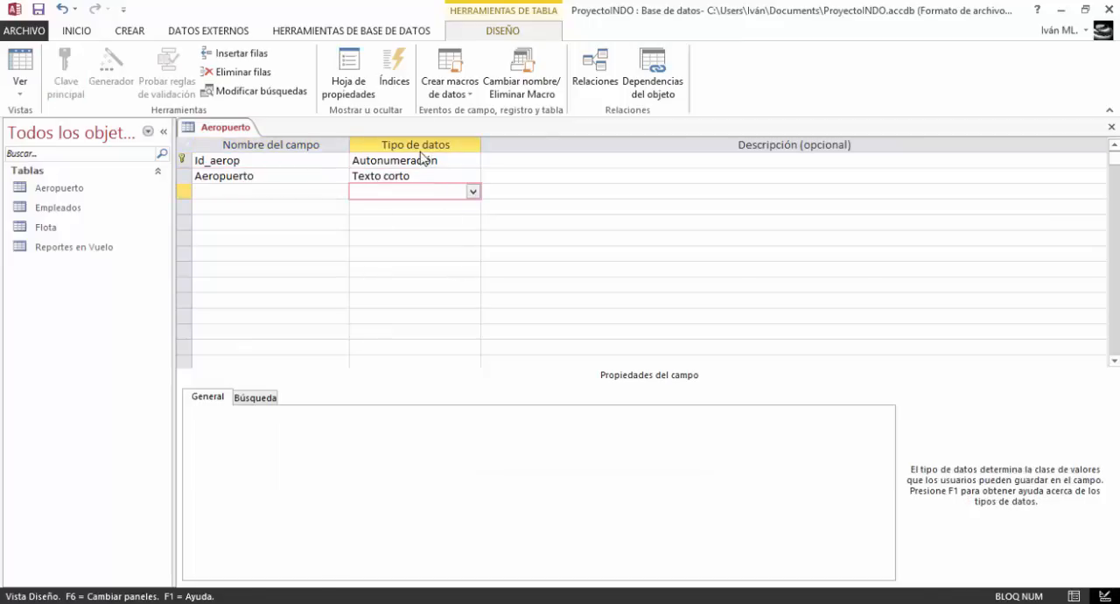
Set the Aeropuerto field's size to 40 and its title to "Aeropuerto"
click(325, 418)
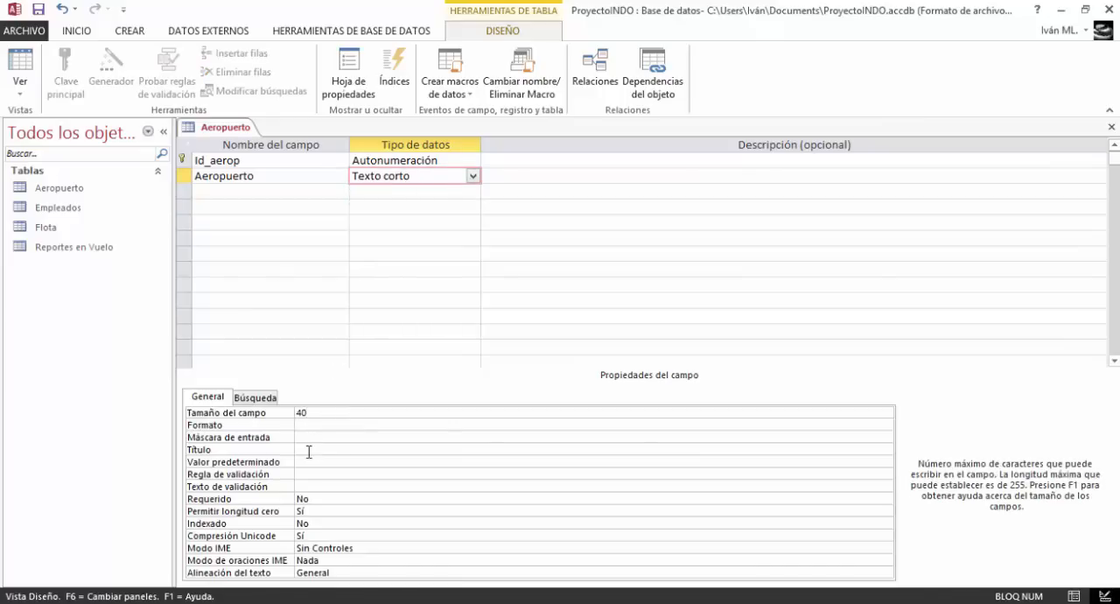
click(307, 451)
text(Aero)
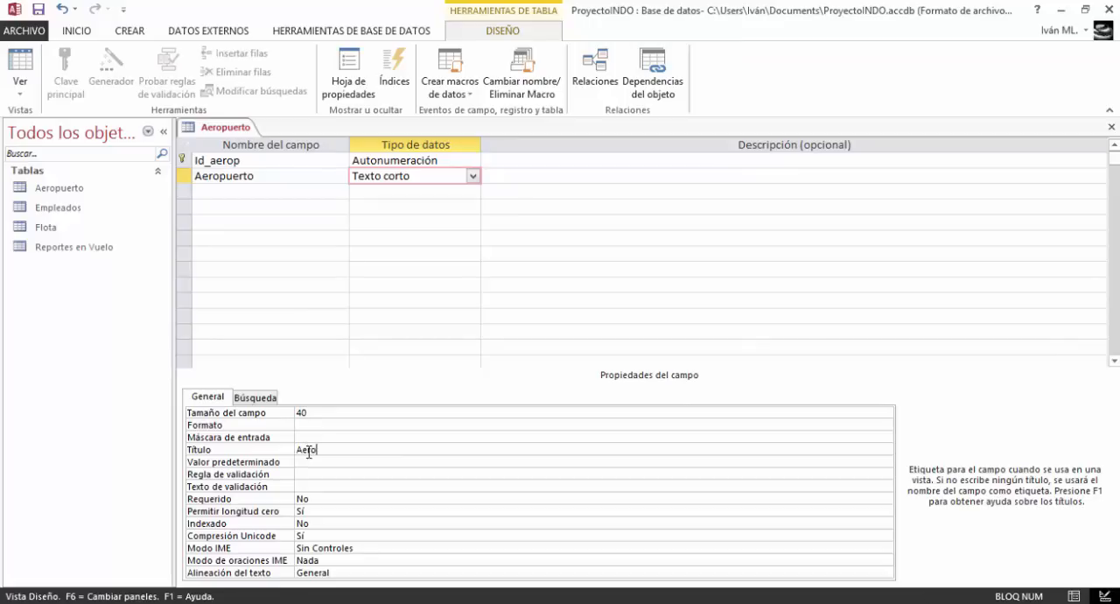
text(puerto)
Save and close the Aeropuerto table
click(38, 9)
right_click(223, 135)
click(212, 157)
Create a new table and switch it to Design view, saving it under the name "Area de Trabajo"
click(130, 32)
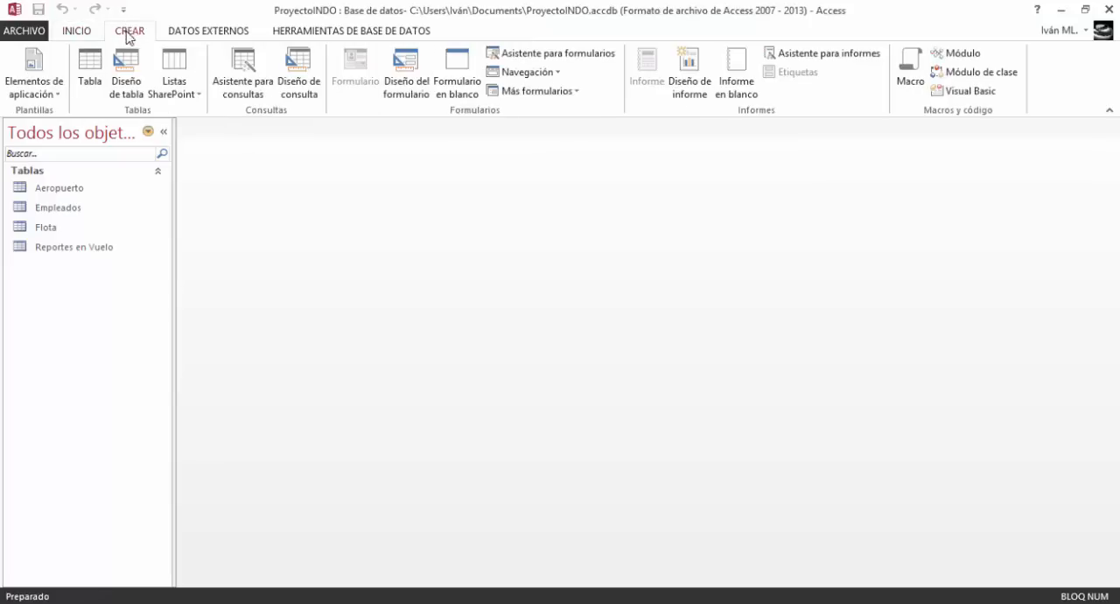
click(91, 68)
click(21, 63)
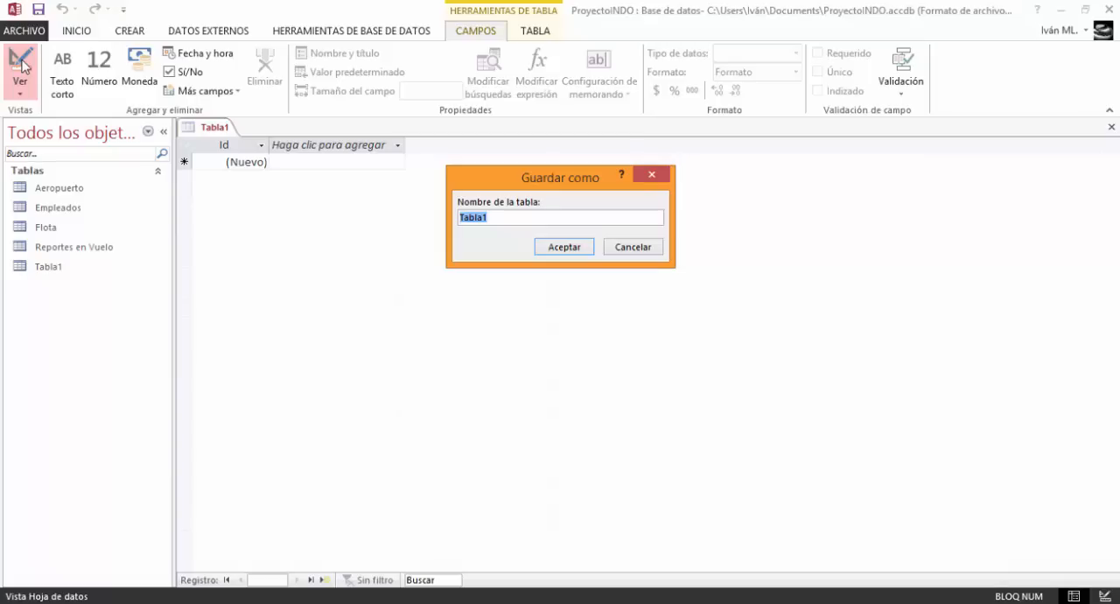
text(Area de Trab)
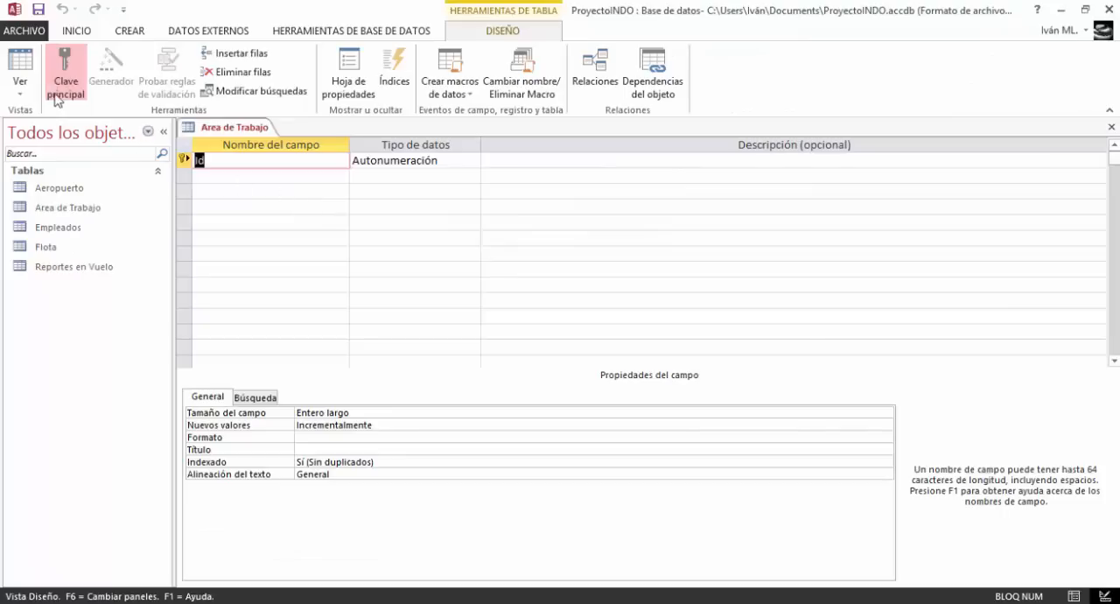
Rename the key field to Id_area and add an Area_trab field with the Texto corto data type
click(241, 161)
text(_area)
key(Down)
text(Ar)
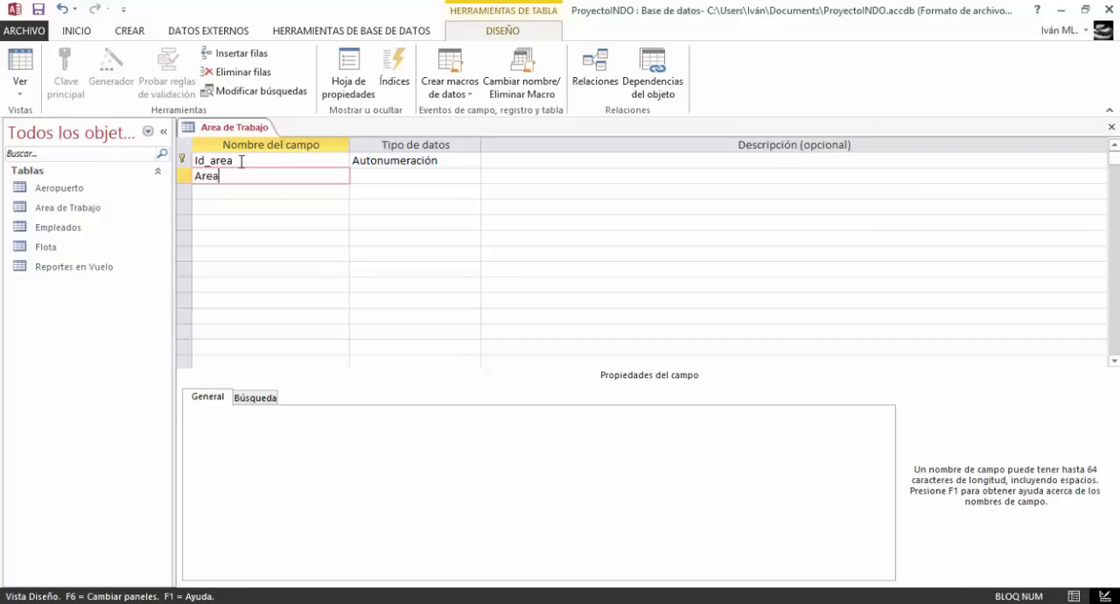
text(ea_trab)
click(405, 175)
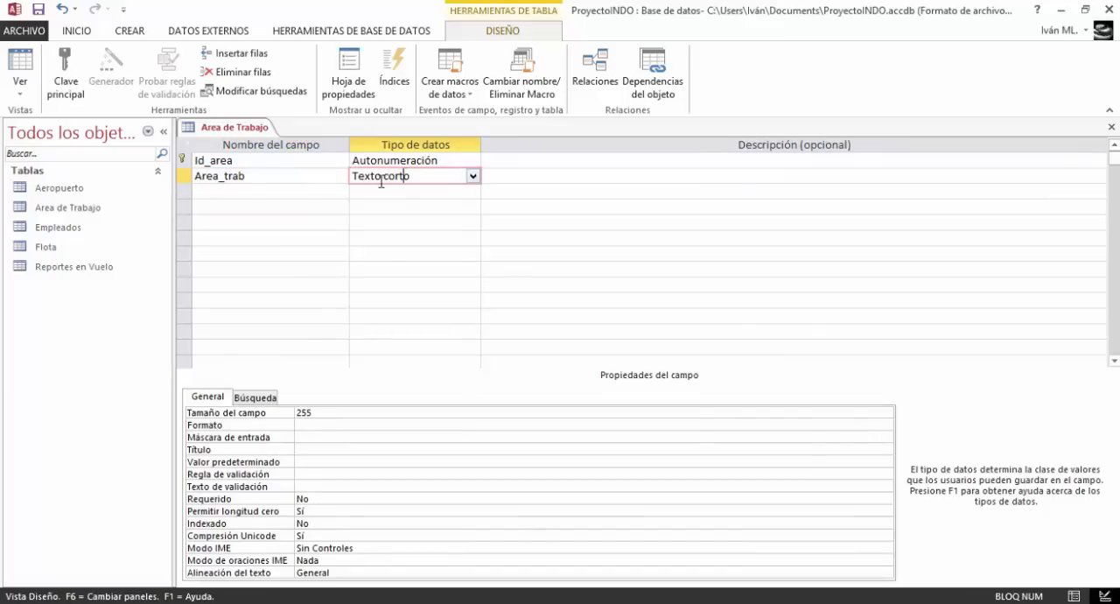
click(473, 176)
click(458, 191)
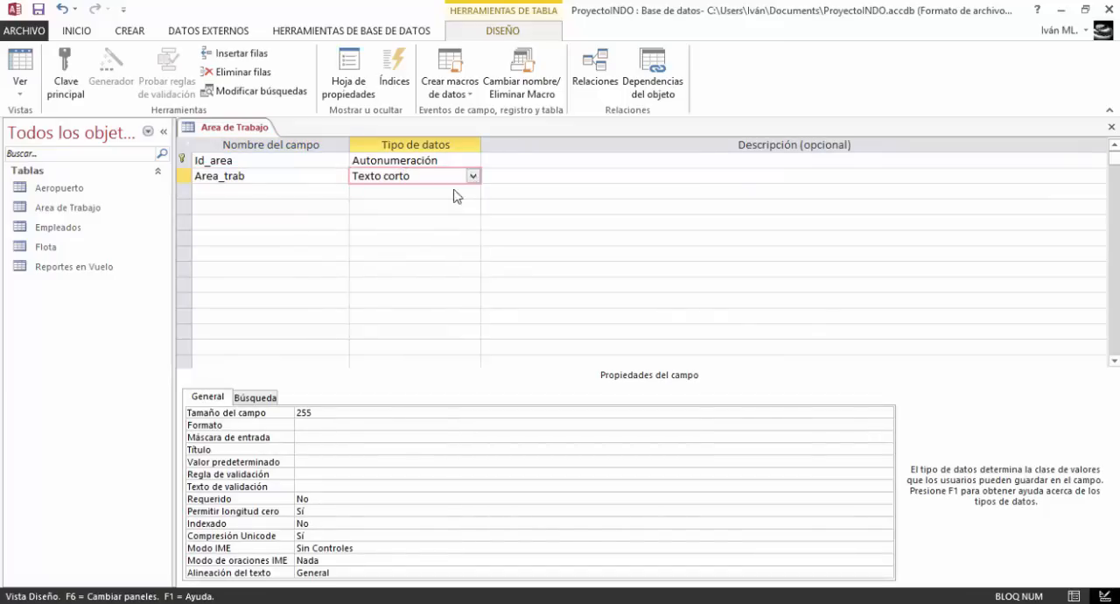
Set the Area_trab field's size to 20 and its title to "Área de Trabajo"
click(335, 413)
key(BackSpace)
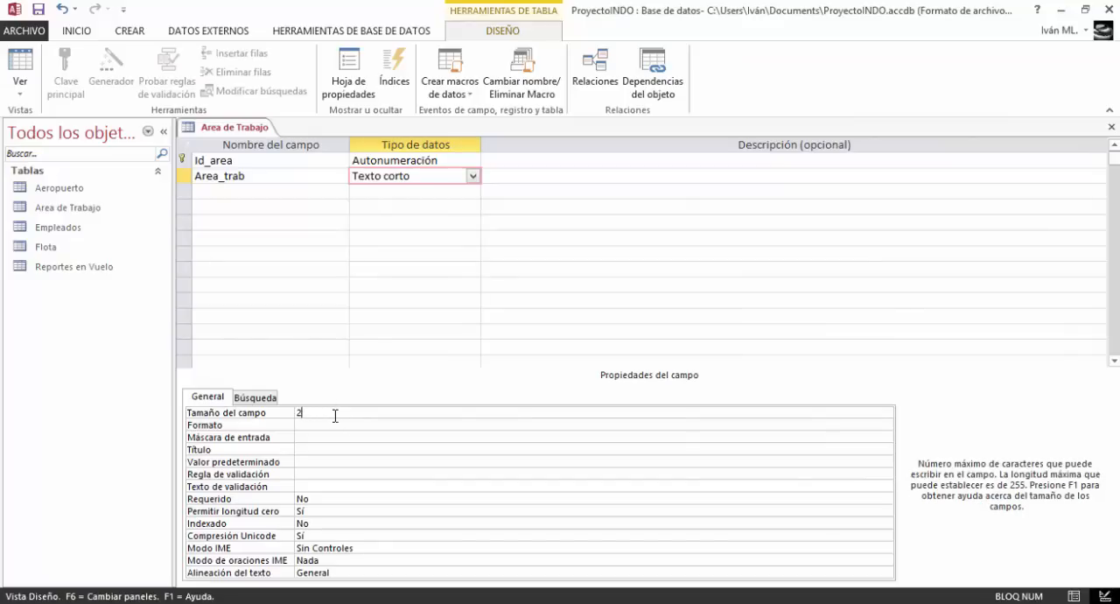
text(0)
click(303, 451)
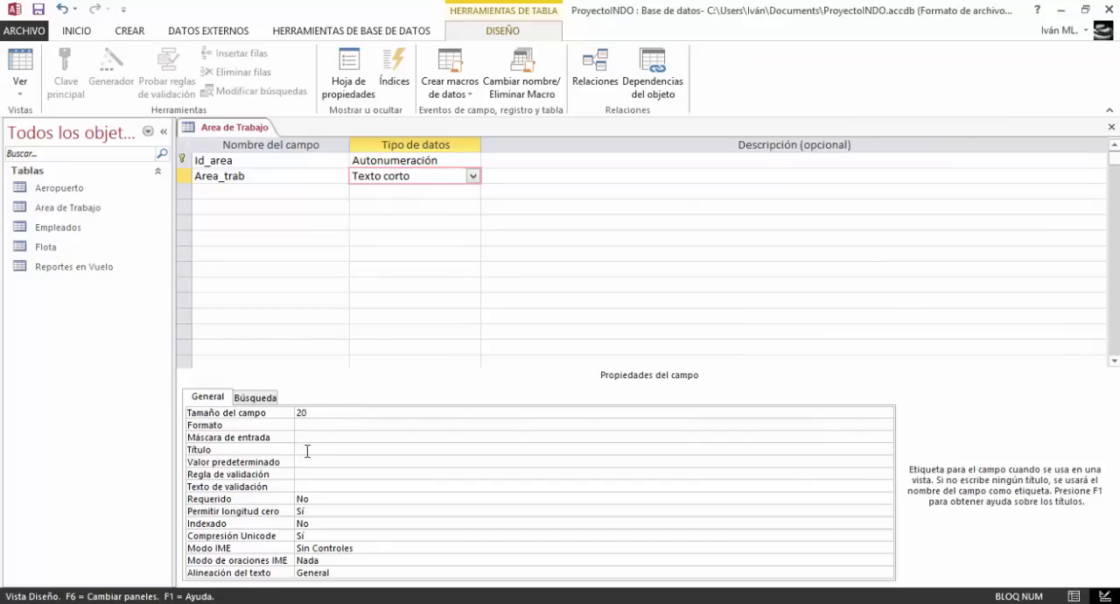
text(Área de Trabajo)
Close the Area de Trabajo table and create a new table in Design view, saved under the name "Combustible"
right_click(196, 129)
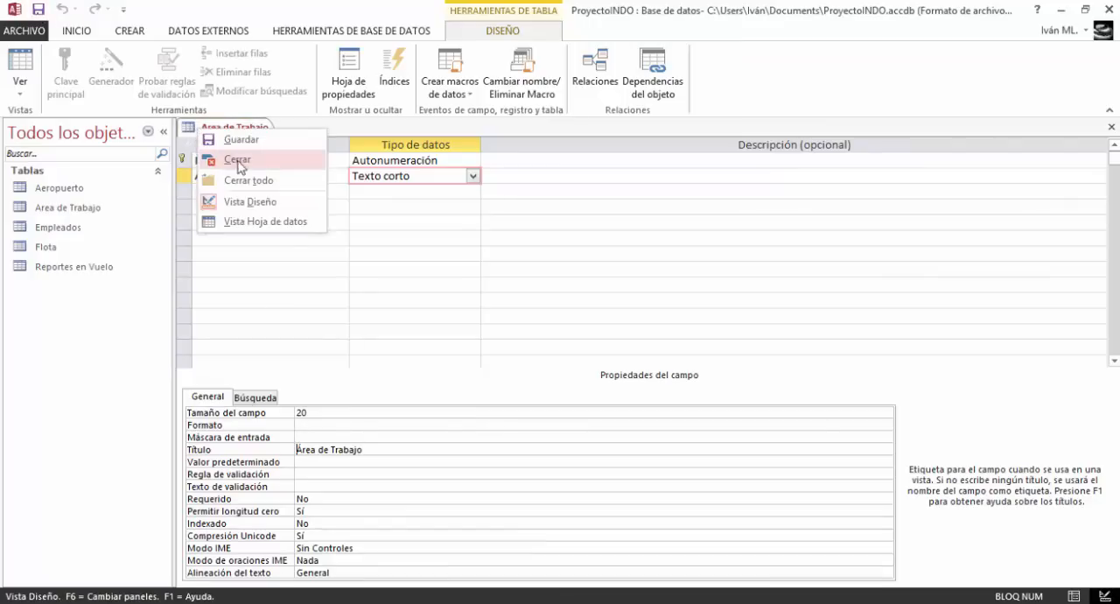
click(237, 160)
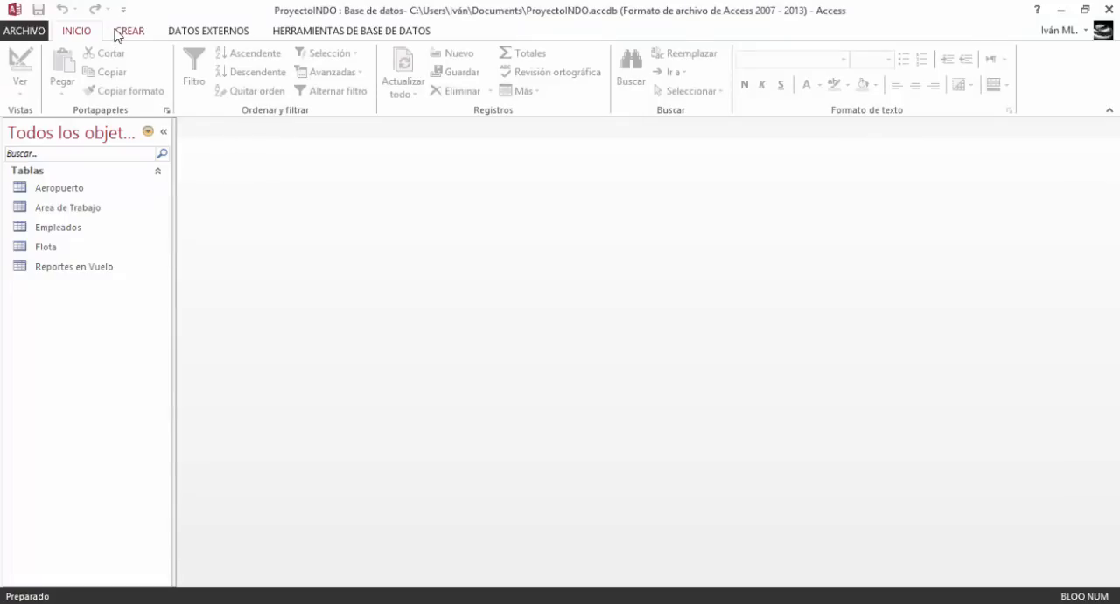
click(129, 31)
click(90, 70)
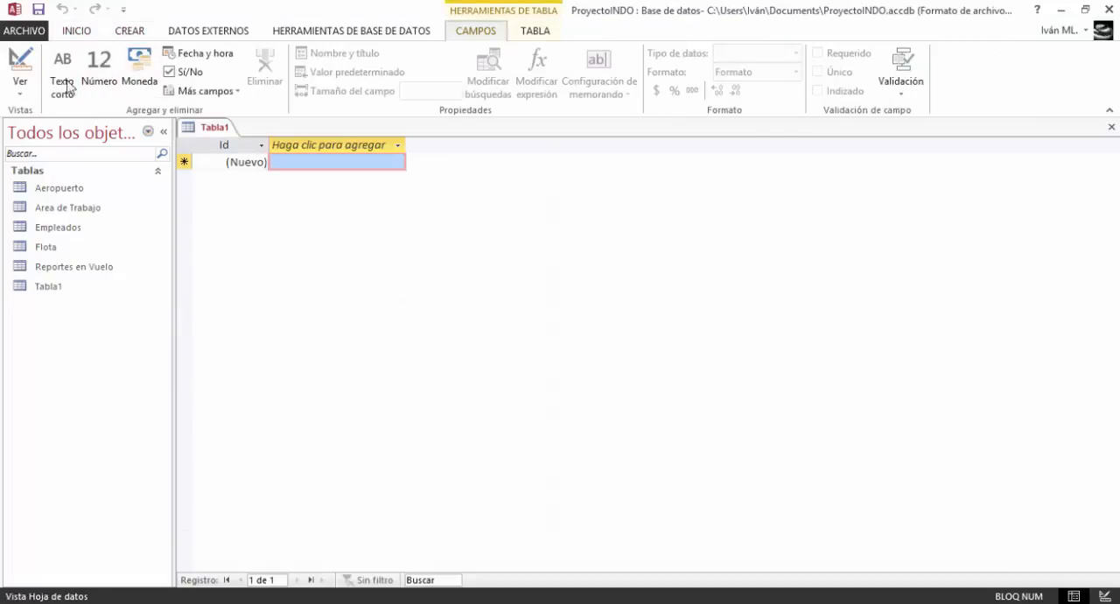
click(19, 66)
text(Combus)
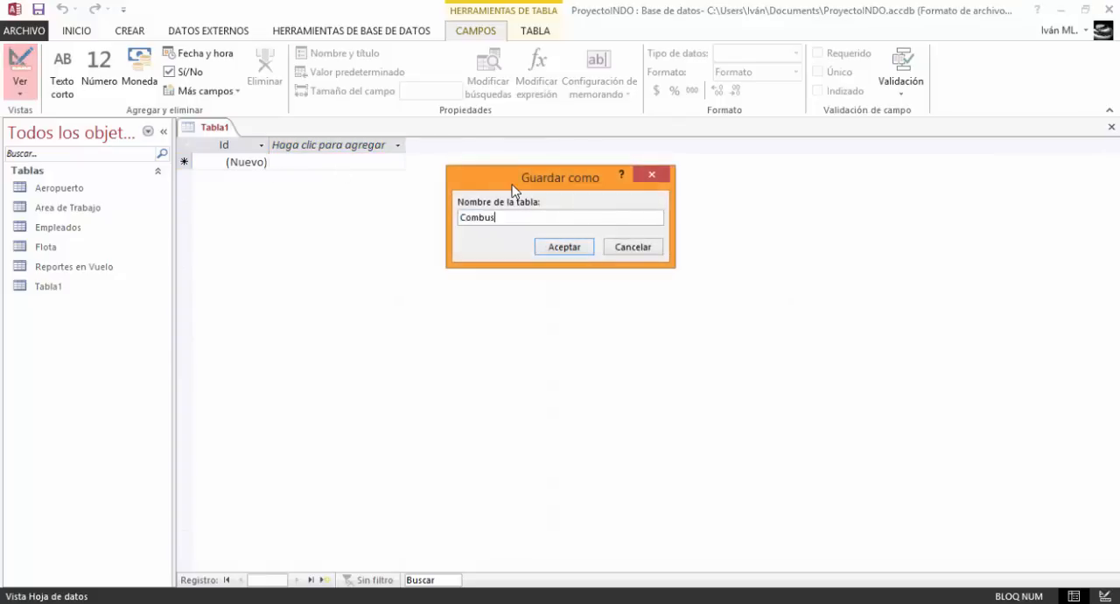
text(tible)
key(Return)
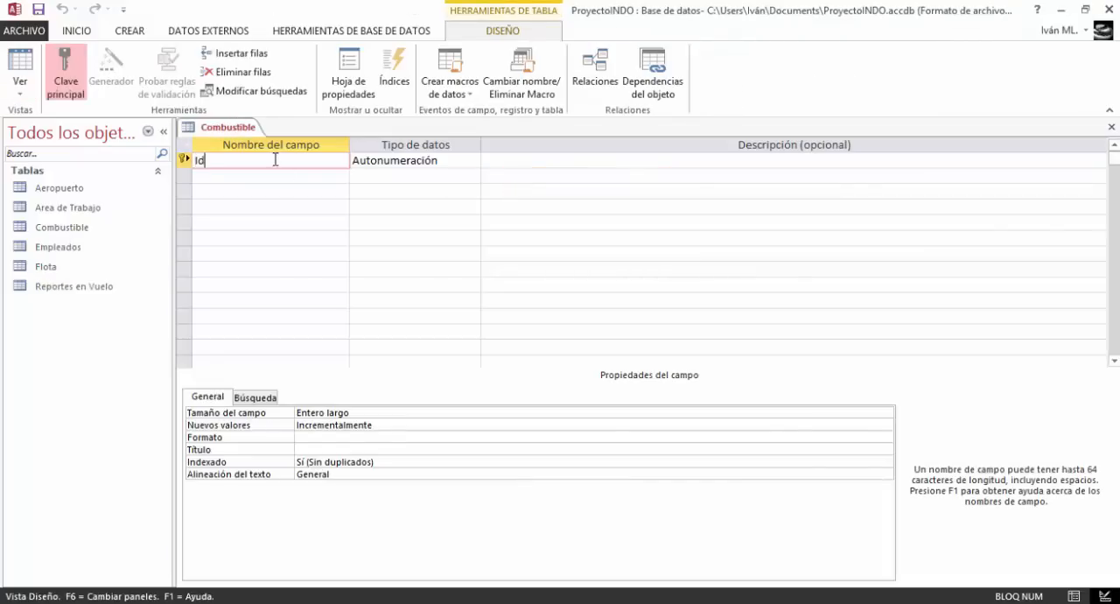
Rename the key field to Id_comb and add a Combustible field with the Texto corto data type
text(_comb)
click(265, 177)
text(Coms)
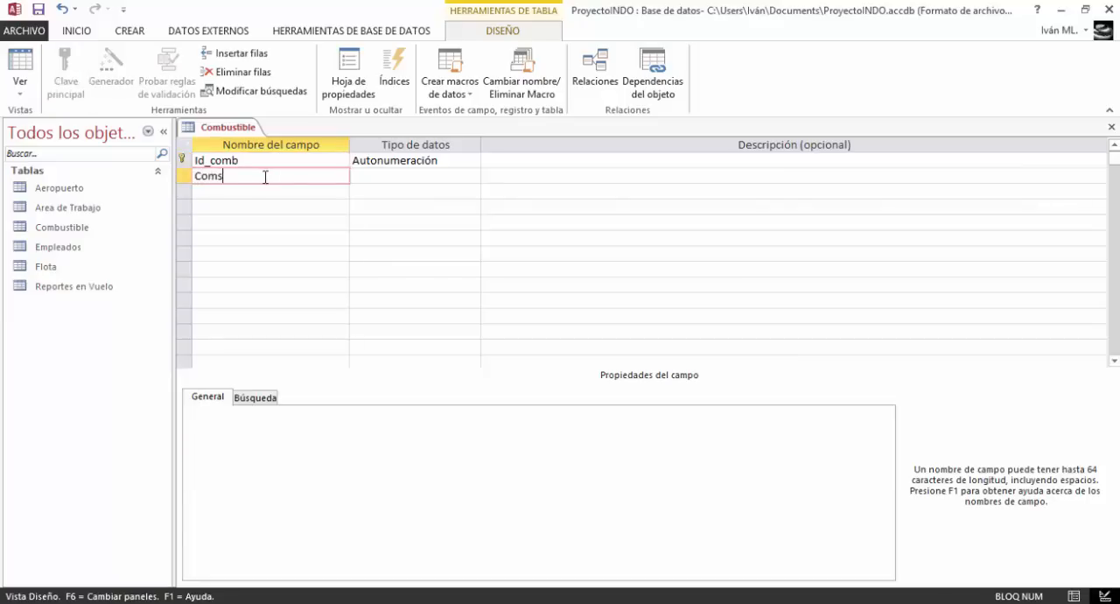
key(BackSpace)
text(biu)
key(BackSpace)
key(BackSpace)
text(ustible)
click(412, 171)
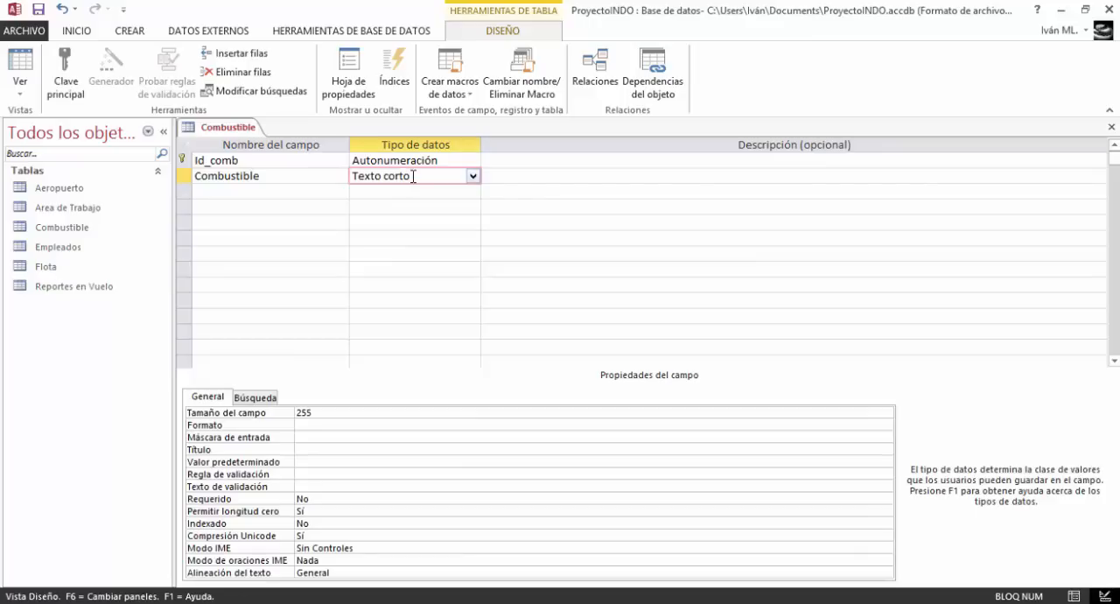
Set the Combustible field's size to 20 and its title to "Combustible"
double_click(344, 411)
text(20)
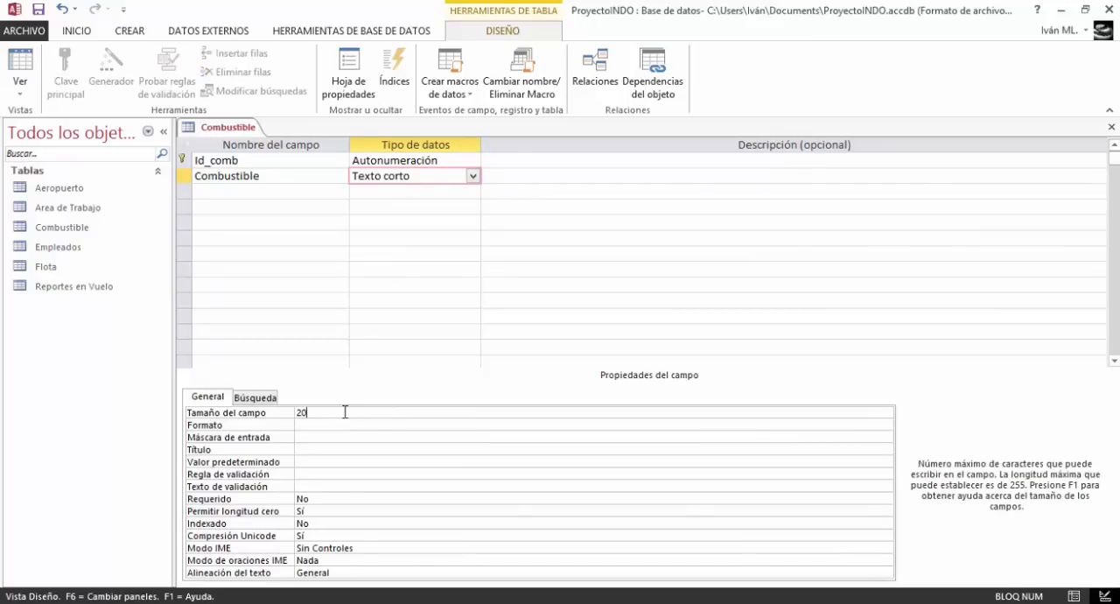
click(336, 449)
text(Co)
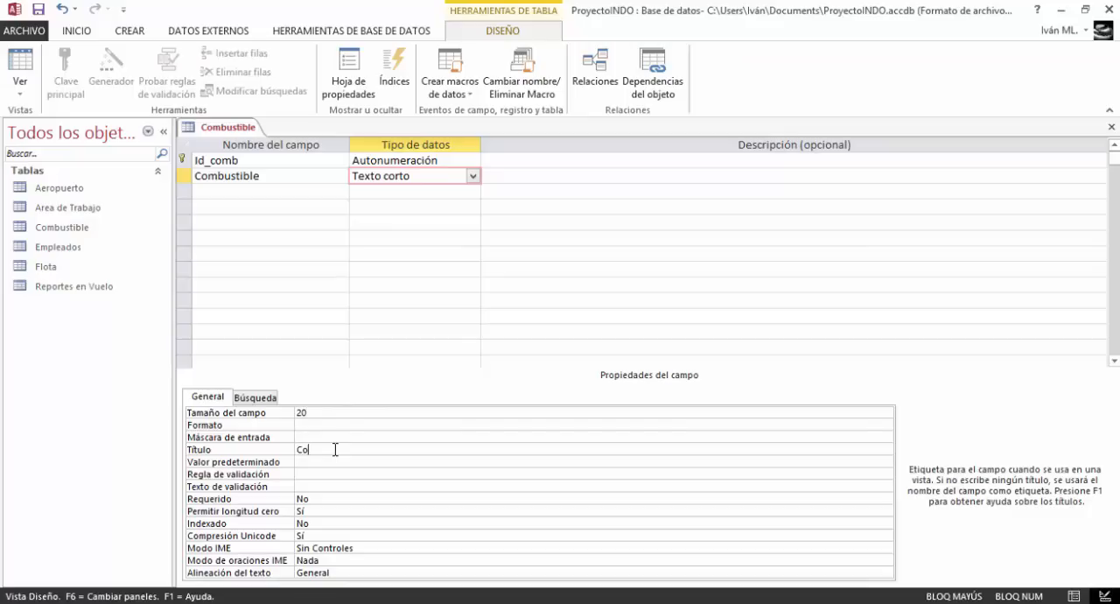
text(mbustible)
Close the Combustible table and create a new table in Design view, saved under the name "Fabricante"
right_click(225, 127)
click(250, 155)
click(133, 33)
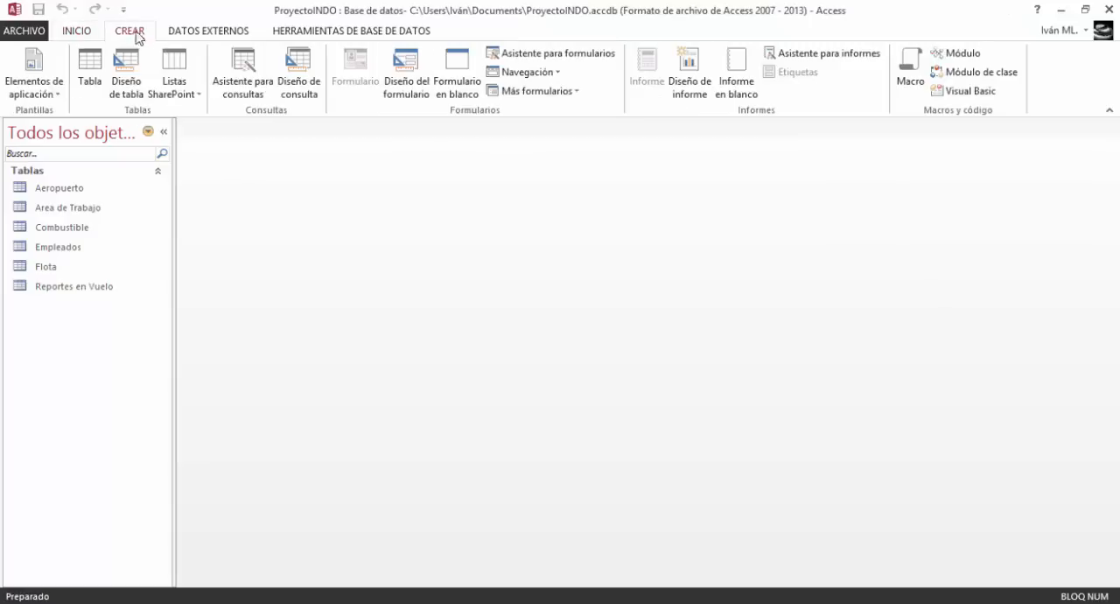
click(90, 70)
click(21, 66)
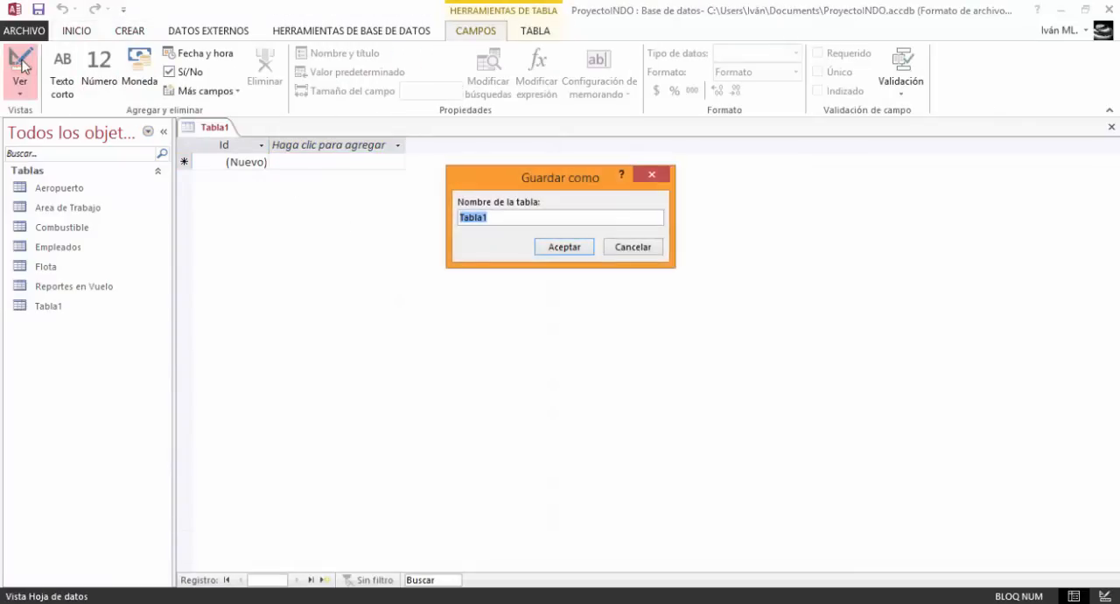
text(Fabricante)
key(Return)
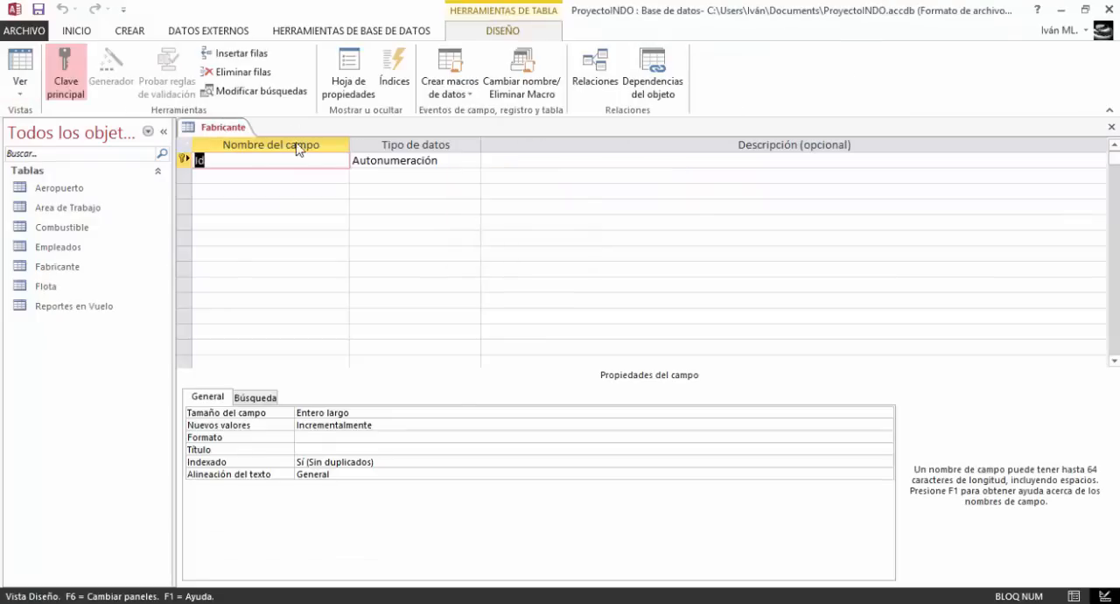
Rename the key field to Id_fabric and add a Fabricante field with the Texto corto data type
click(298, 160)
text(_fr)
text(bric)
key(Down)
text(Fabrci)
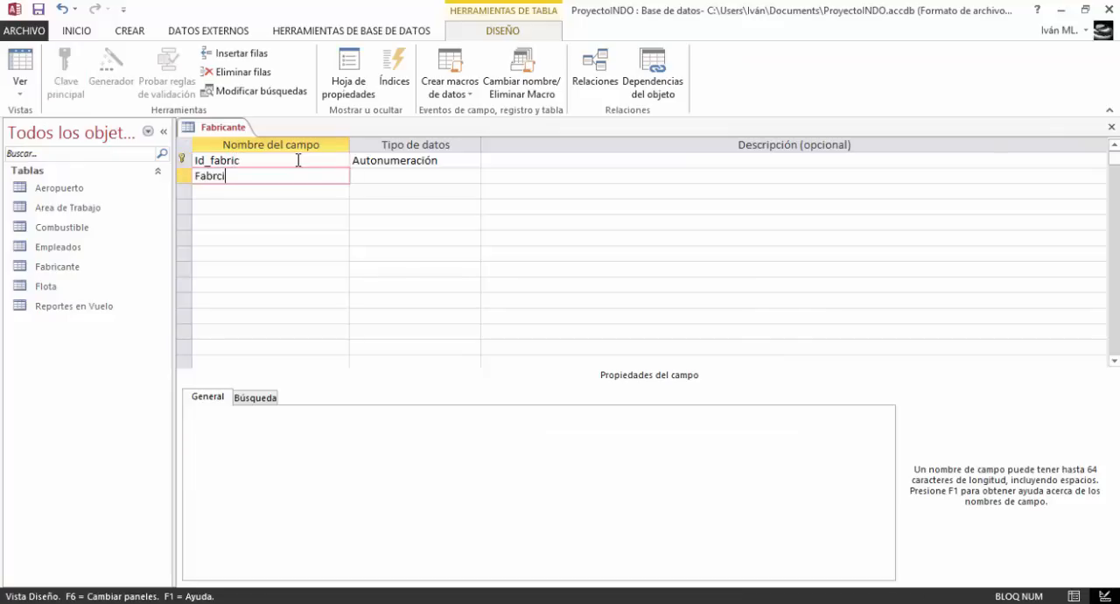
key(BackSpace)
key(BackSpace)
text(icante)
click(418, 176)
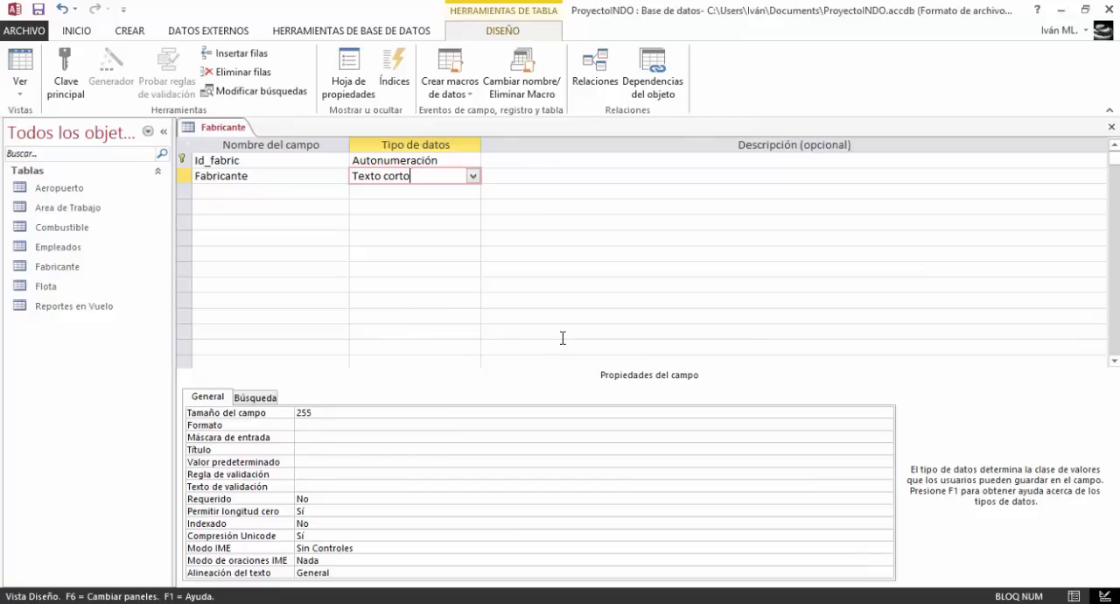
Set the Fabricante field's size to 25 and its title to "Fabricante"
click(482, 417)
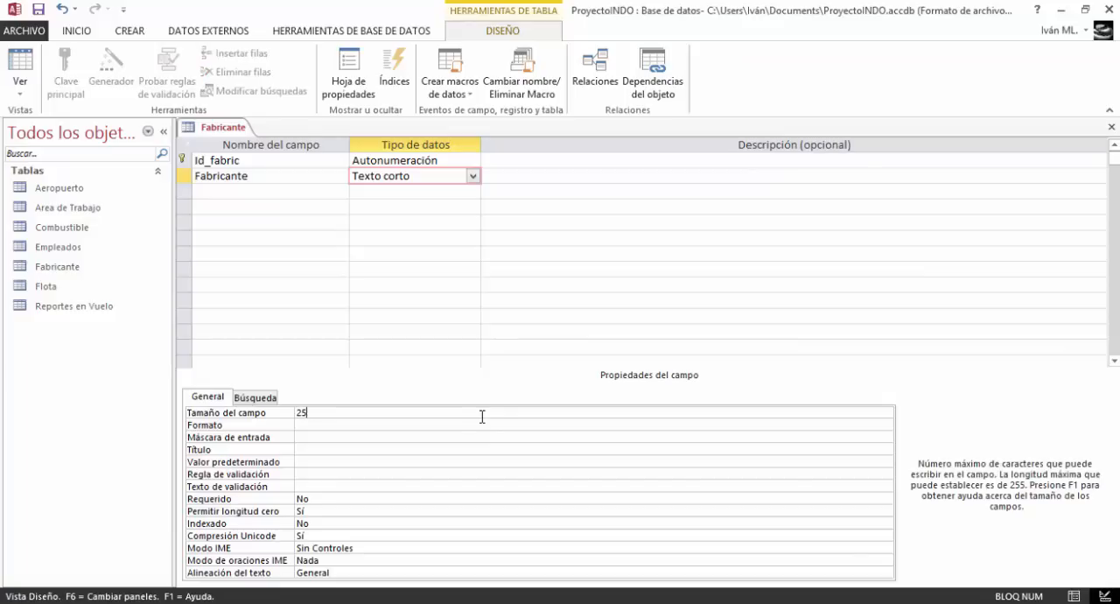
click(340, 449)
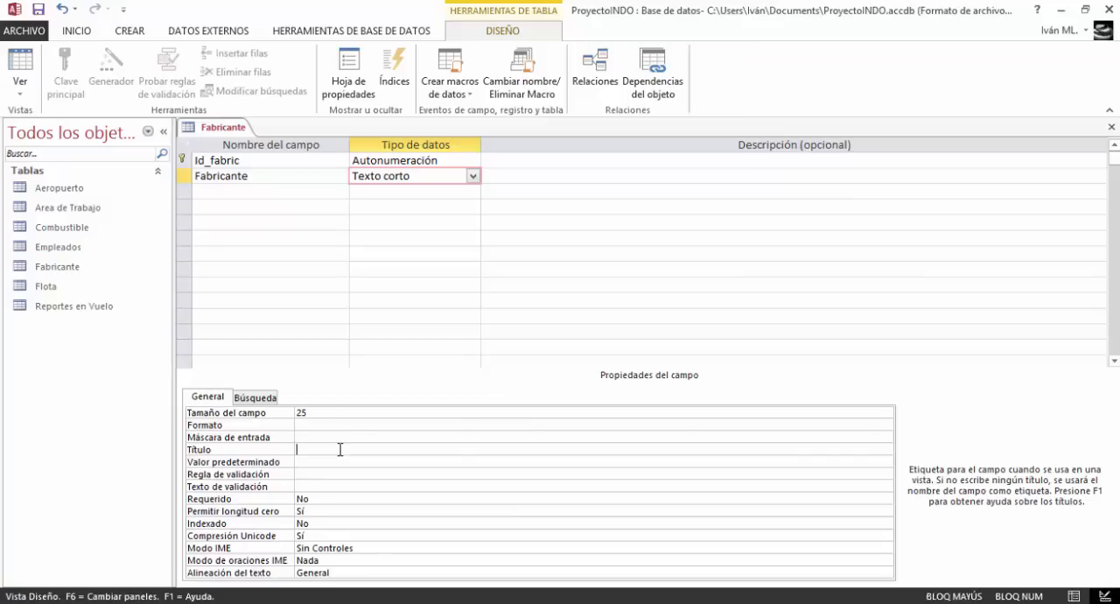
text(Fabricante)
Save and close the Fabricante table
right_click(204, 128)
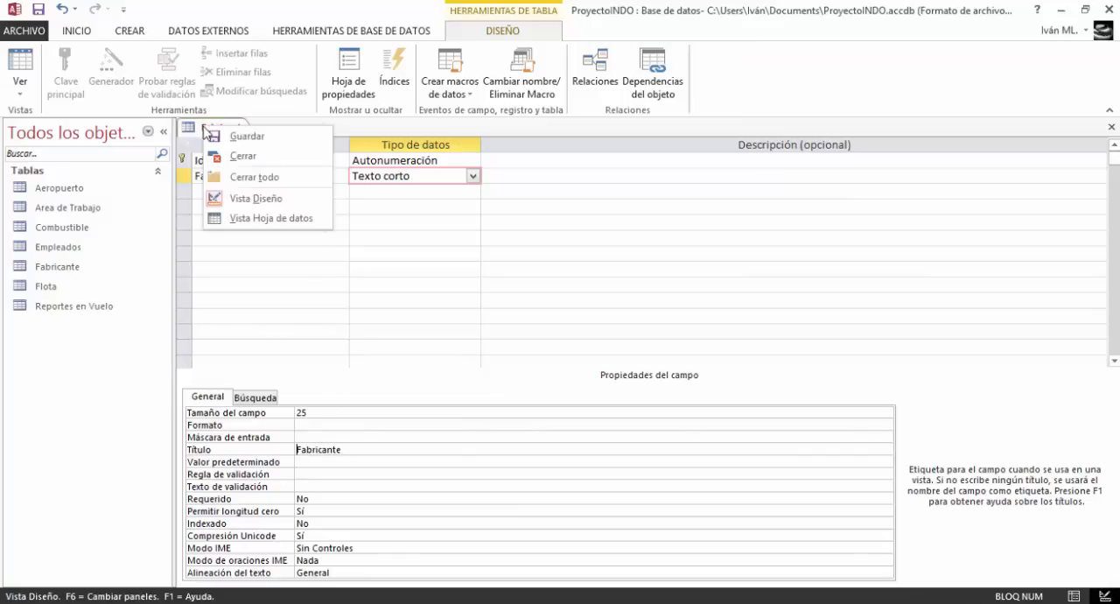
click(225, 136)
right_click(216, 133)
click(244, 165)
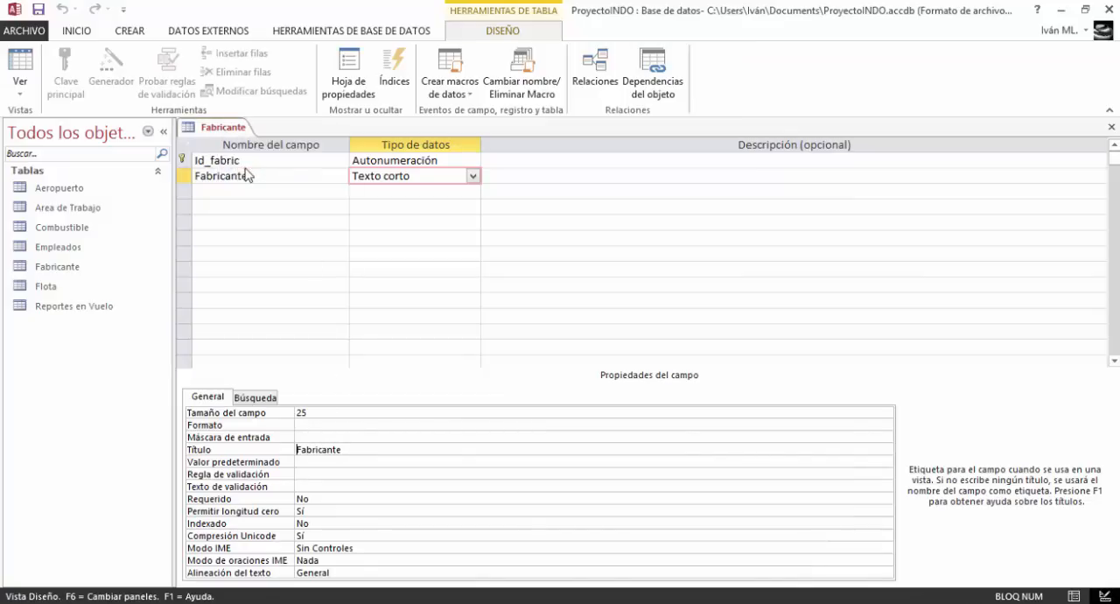
Create a new table and open it in Design view, saving it under the name "Puesto"
click(123, 8)
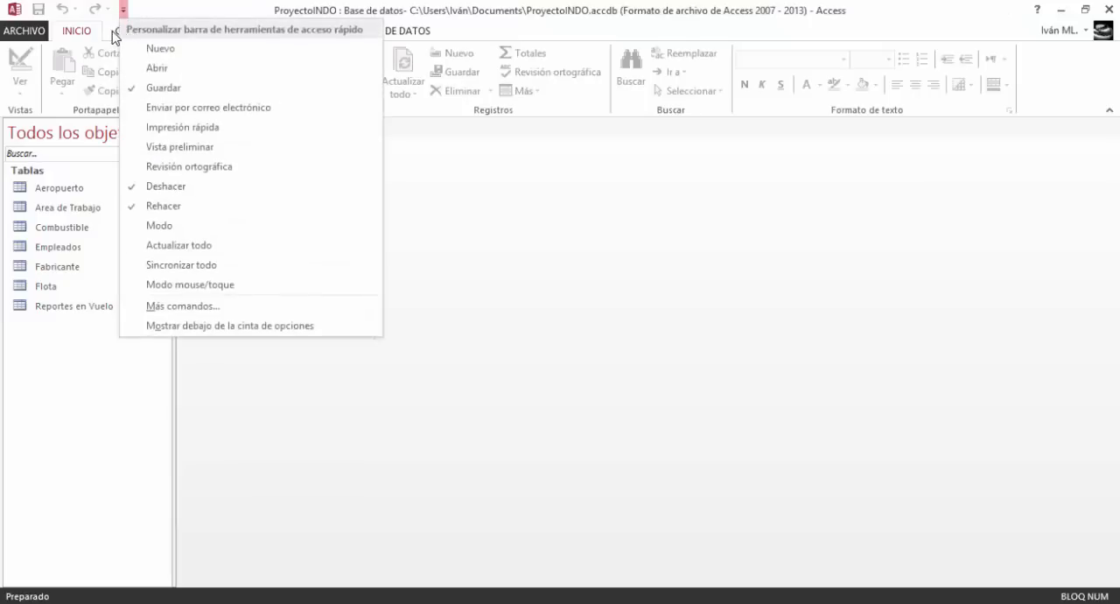
click(120, 35)
click(90, 66)
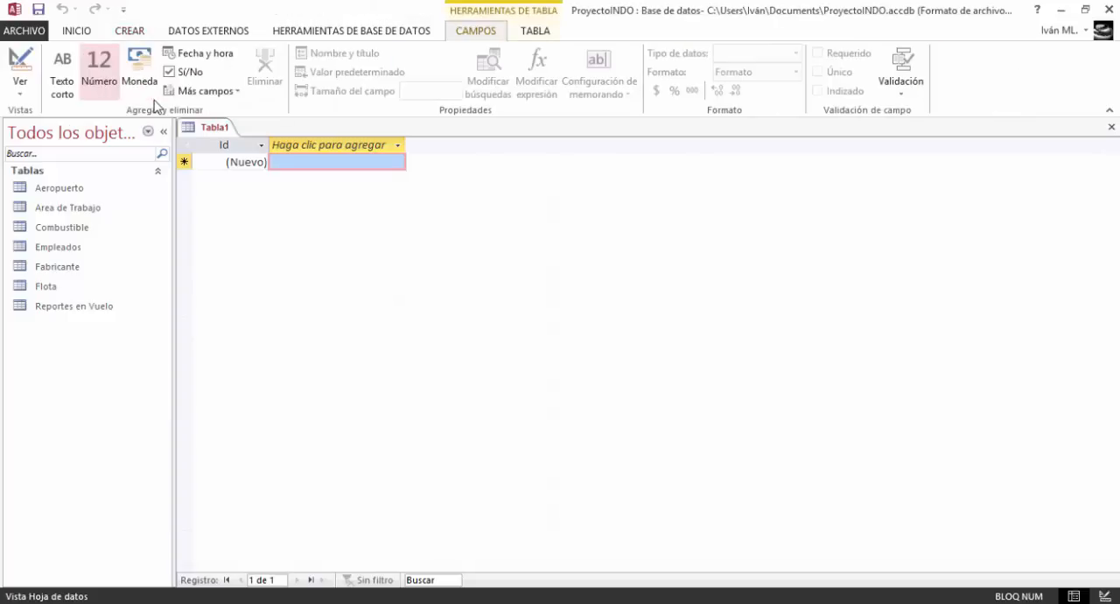
click(16, 60)
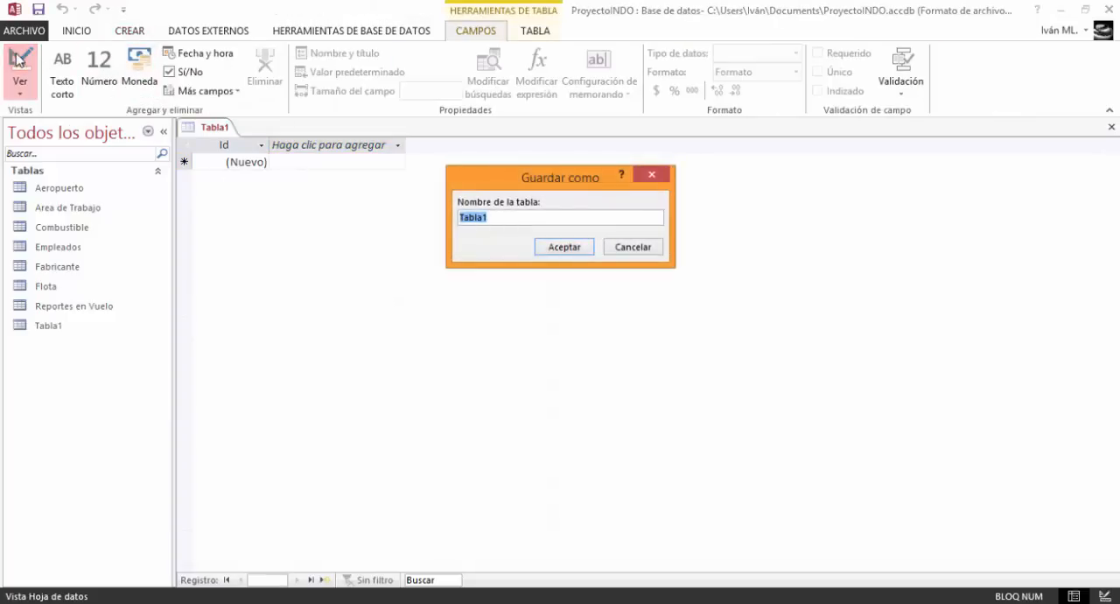
text(Puesto)
key(Return)
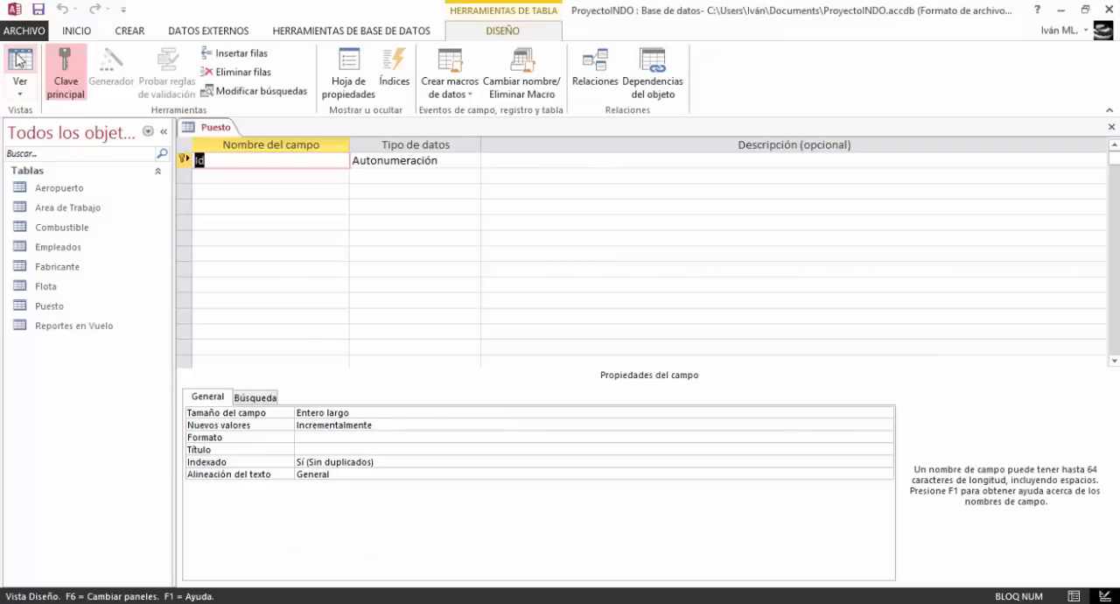
Rename the key field to Id_puesto and add a Puesto field with the Texto corto data type
click(245, 165)
text(_puesto)
click(396, 171)
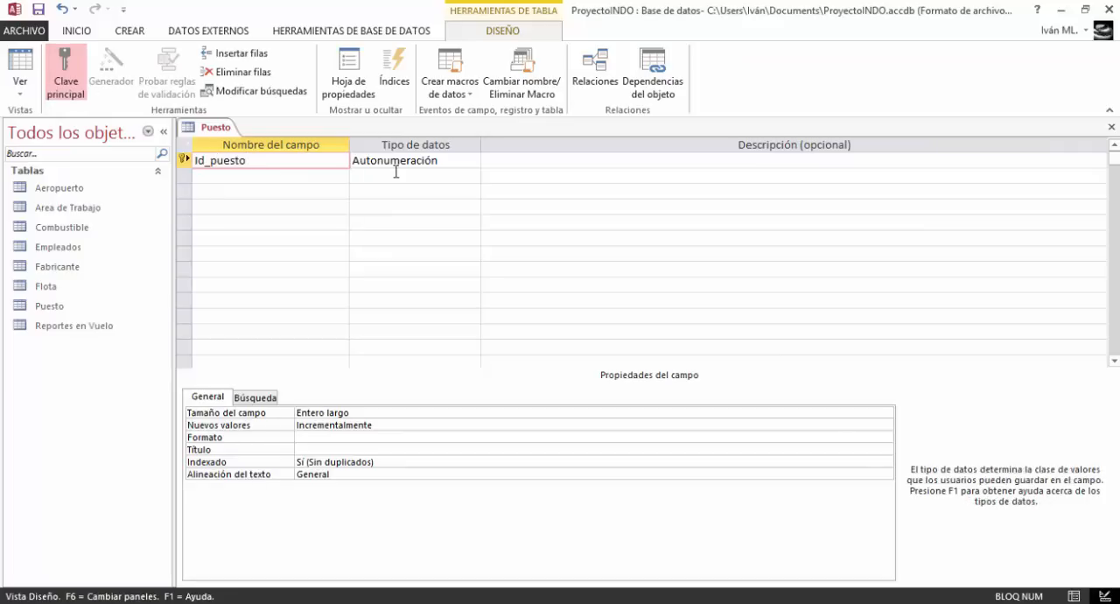
click(395, 171)
click(290, 180)
text(Pues)
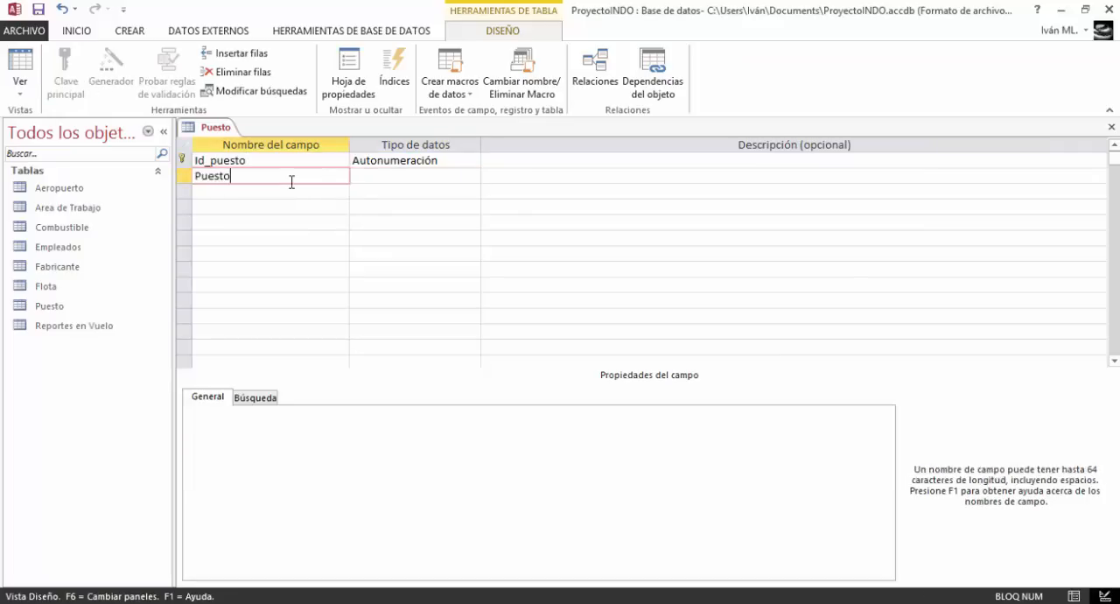
text(to)
click(422, 175)
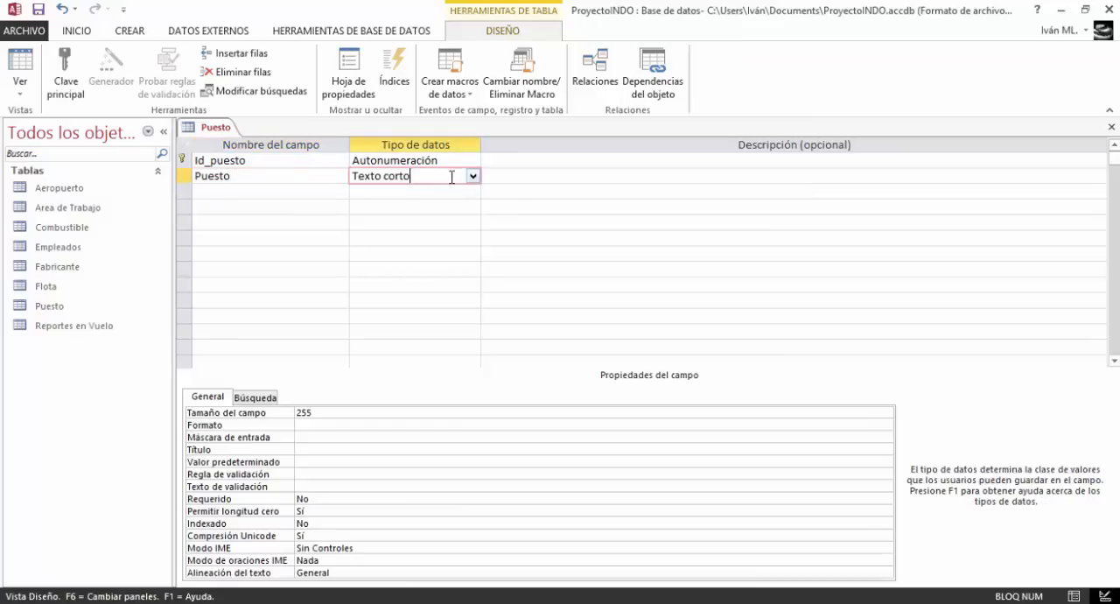
Set the Puesto field's size to 20 and its title to "Puesto"
click(400, 412)
key(BackSpace)
key(BackSpace)
text(0)
click(369, 449)
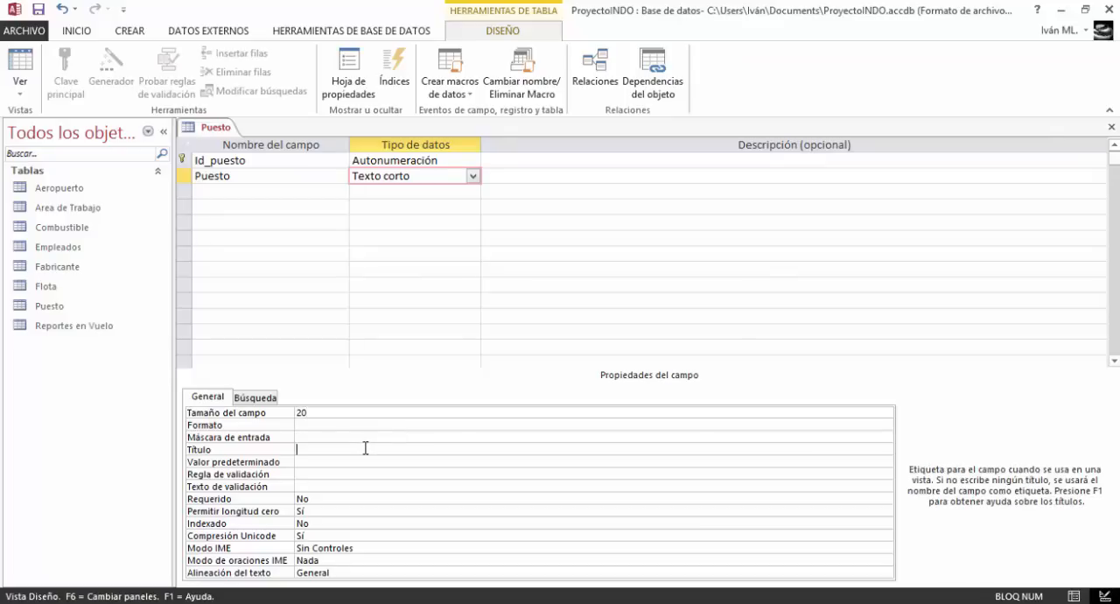
text(Puesto)
Save and close the Puesto table
click(38, 10)
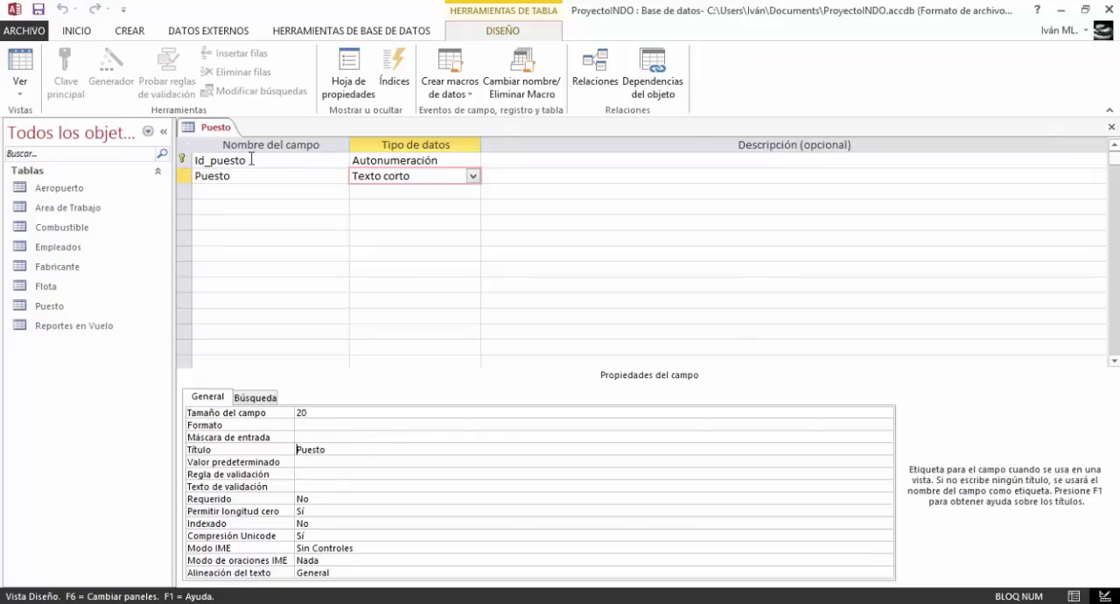
right_click(204, 127)
click(232, 149)
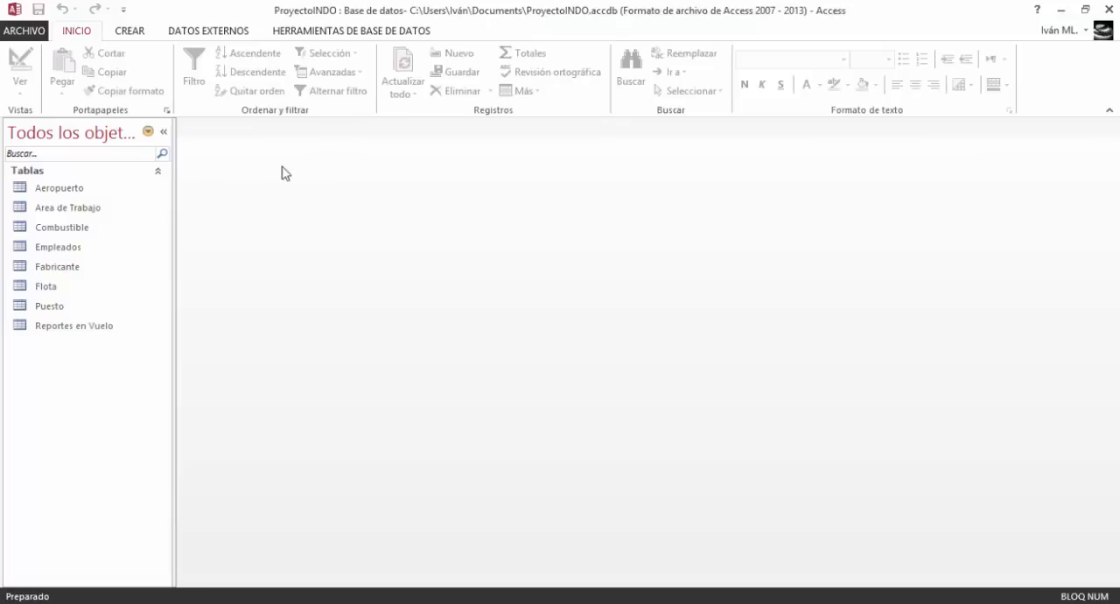
Create a new table and open it in Design view, saving it under the name "Ruta"
click(122, 32)
click(91, 70)
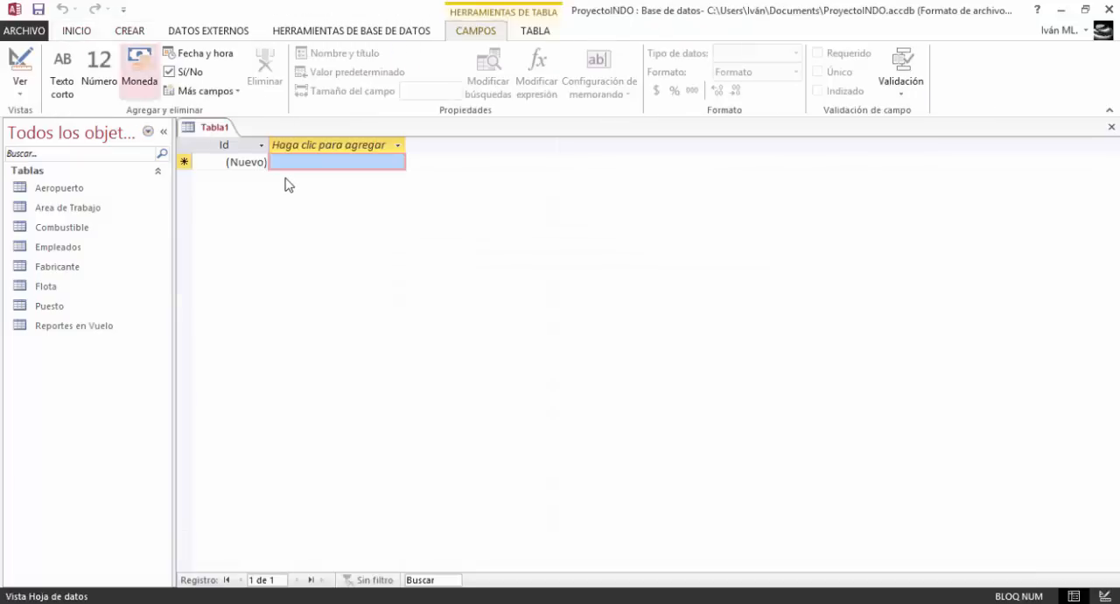
click(19, 63)
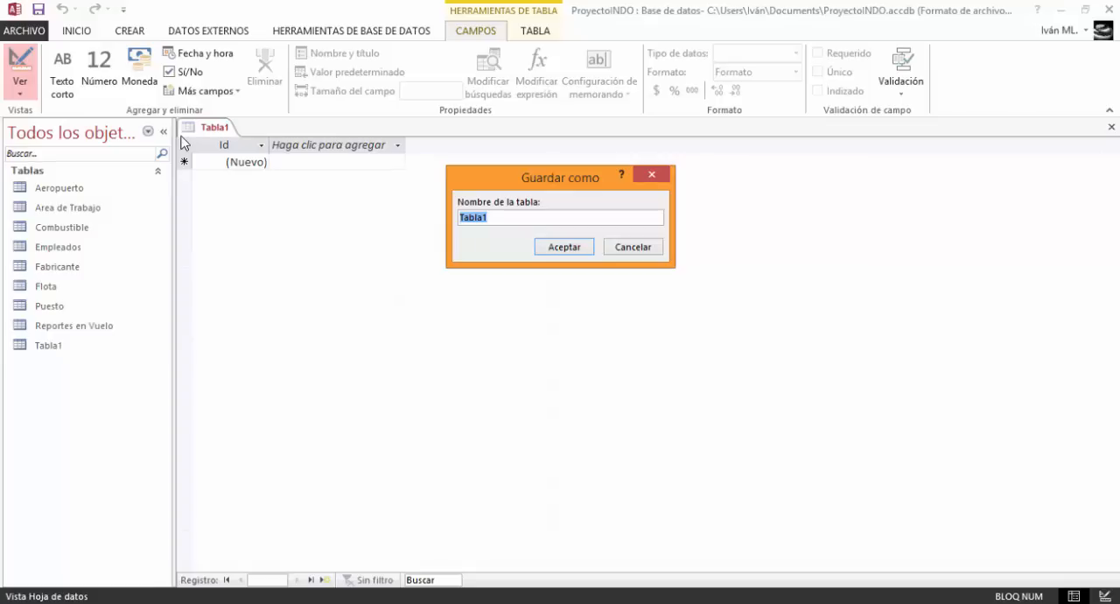
key(Caps_Lock)
key(Caps_Lock)
text(Ruta)
key(Return)
Rename the key field to Id_Ruta and add a Ruta field with the Texto corto data type
click(246, 161)
text(_)
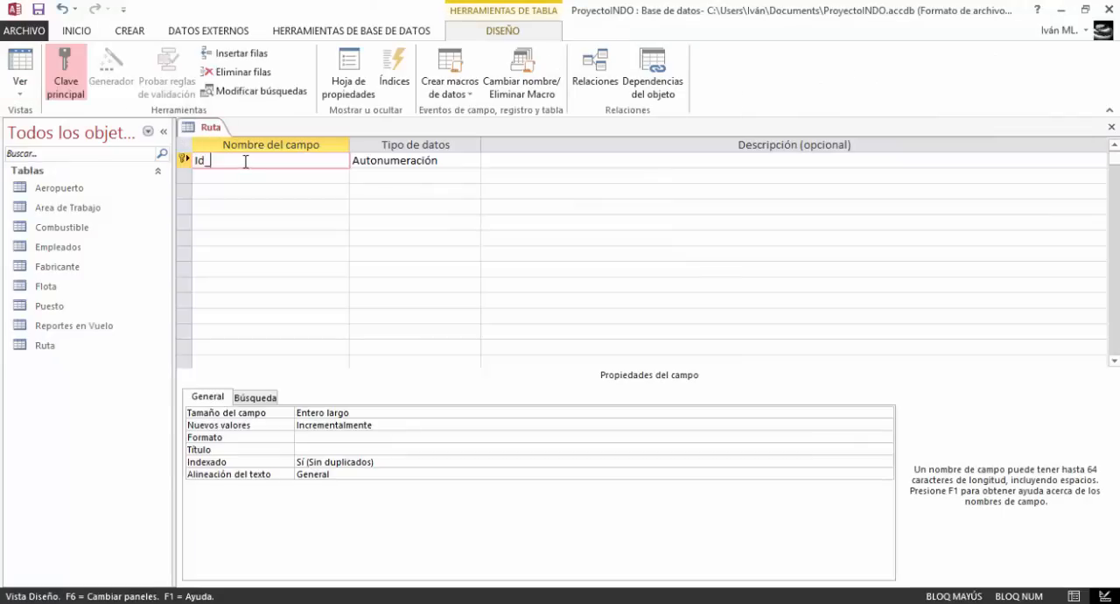
text(R)
key(Caps_Lock)
text(uta)
key(Down)
key(Caps_Lock)
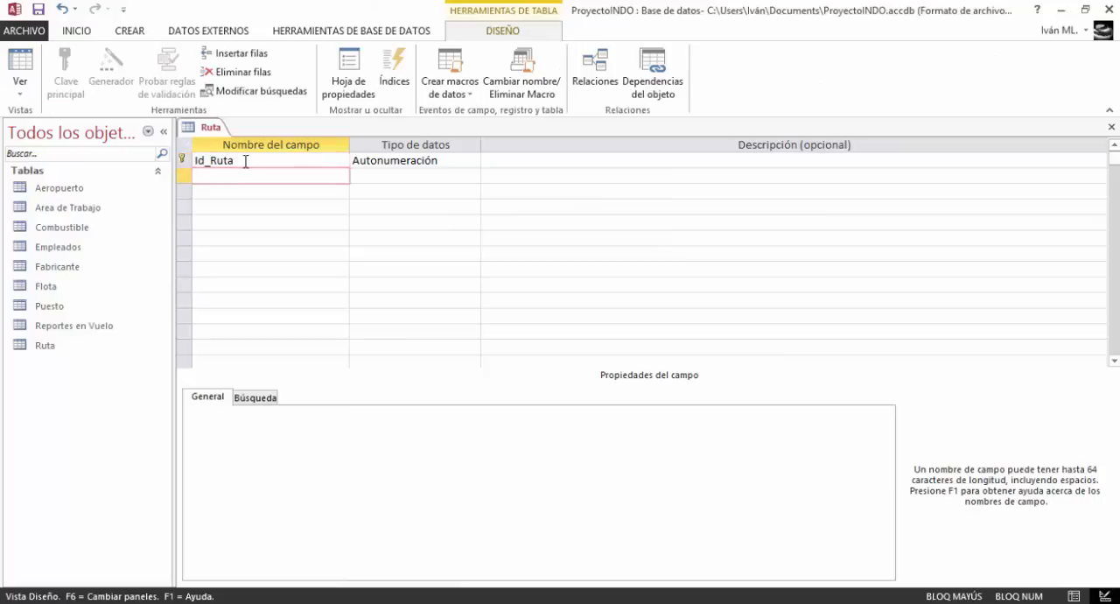
text(R)
key(Caps_Lock)
text(uta)
click(367, 172)
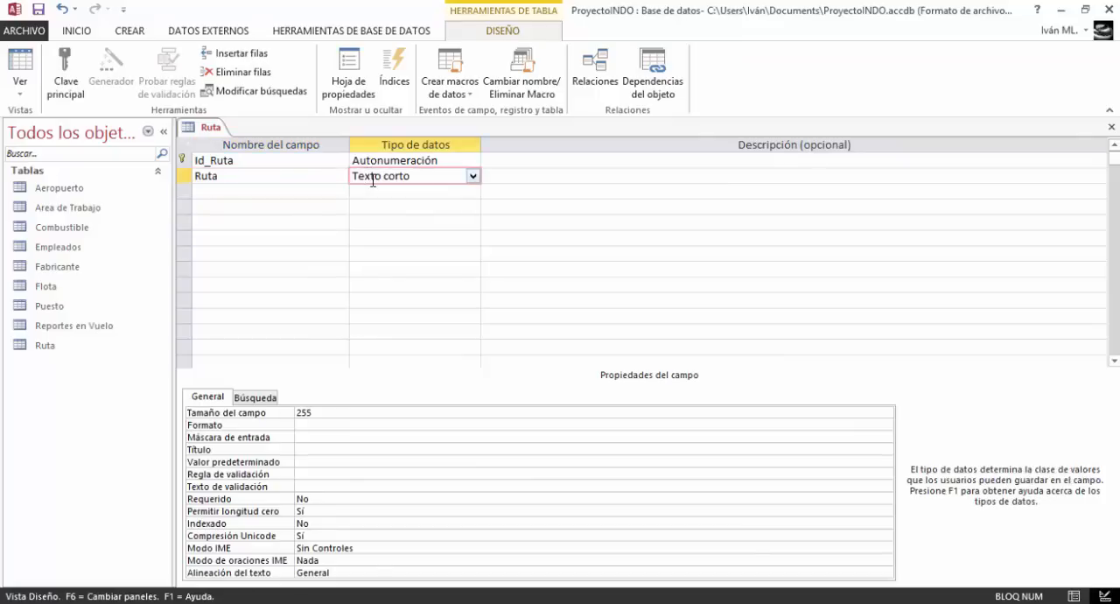
Set the Ruta field's size to 30 and its title to "Ruta"
click(333, 413)
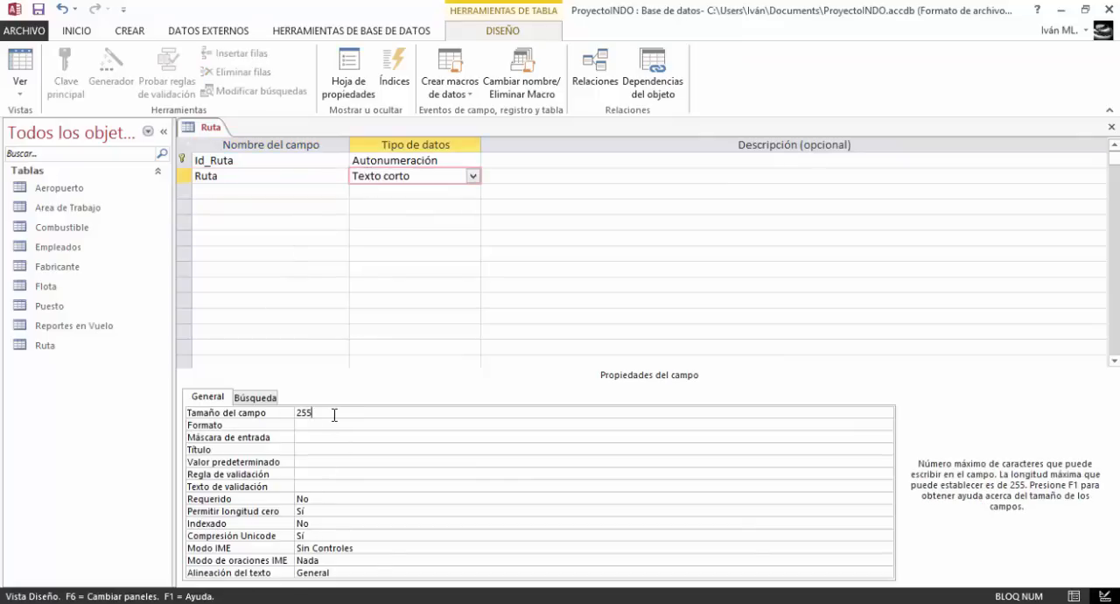
click(308, 449)
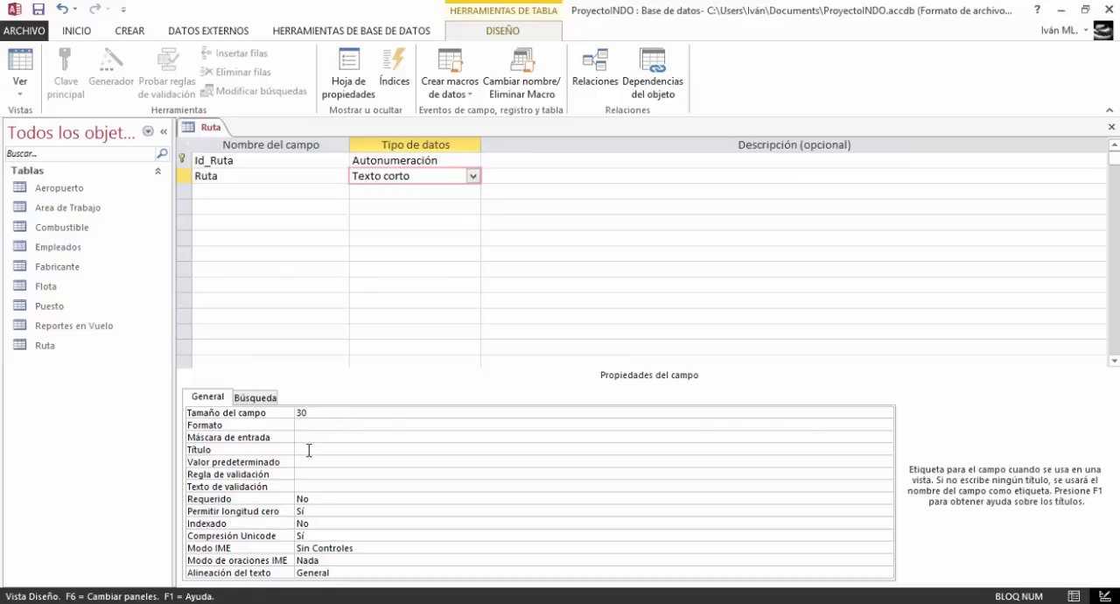
key(Caps_Lock)
text(R)
key(Caps_Lock)
text(uta)
Save and close the Ruta table
right_click(194, 127)
click(199, 133)
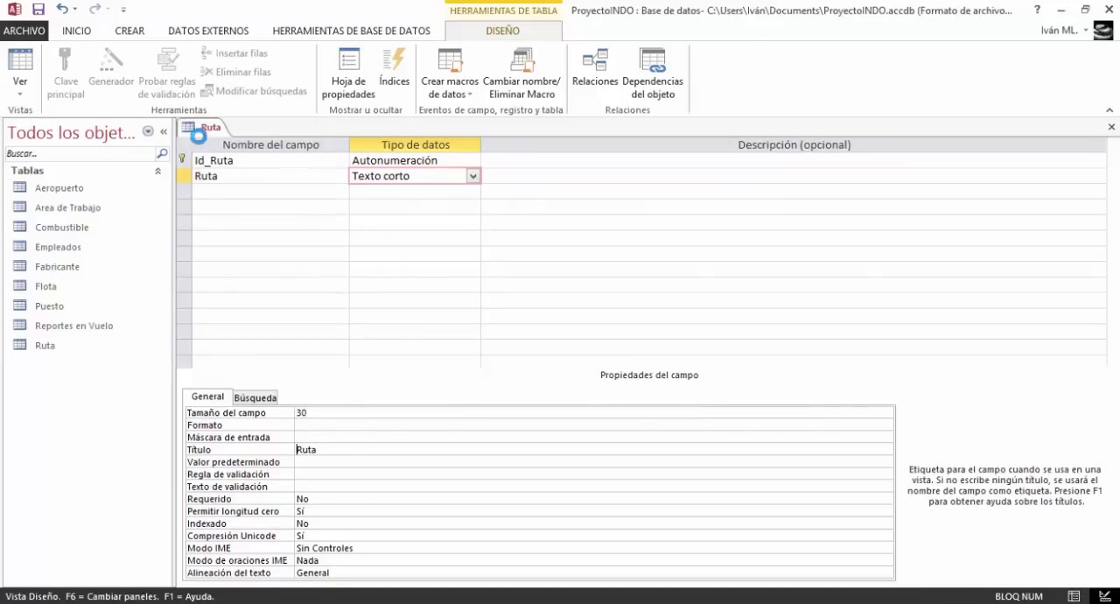
right_click(197, 130)
click(215, 165)
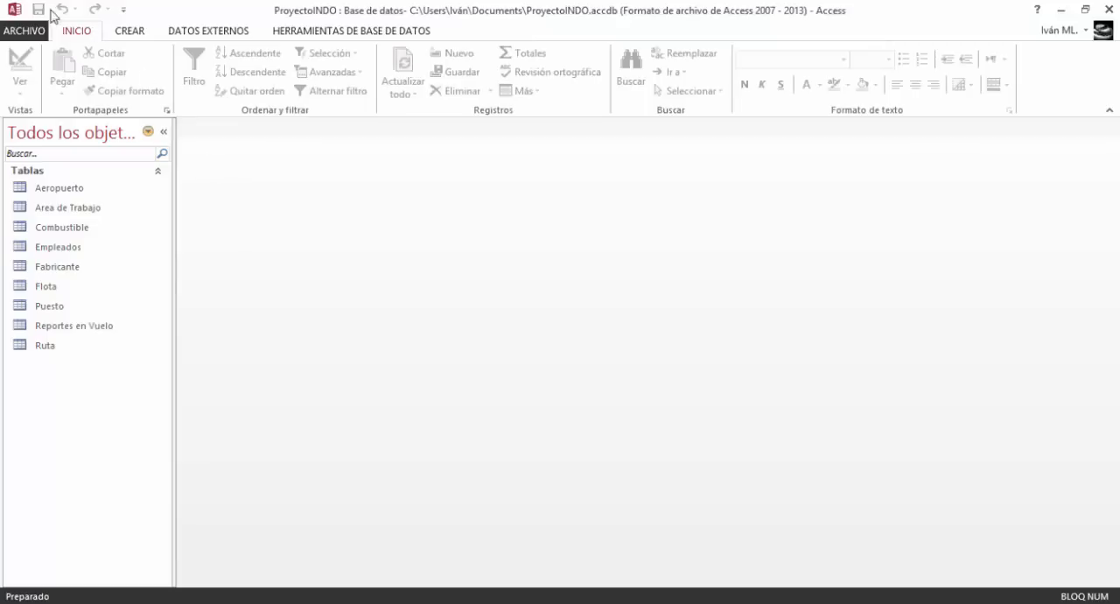
Create a new table and open it in Design view, saving it under the name "Tipo de reporte"
click(130, 30)
click(89, 68)
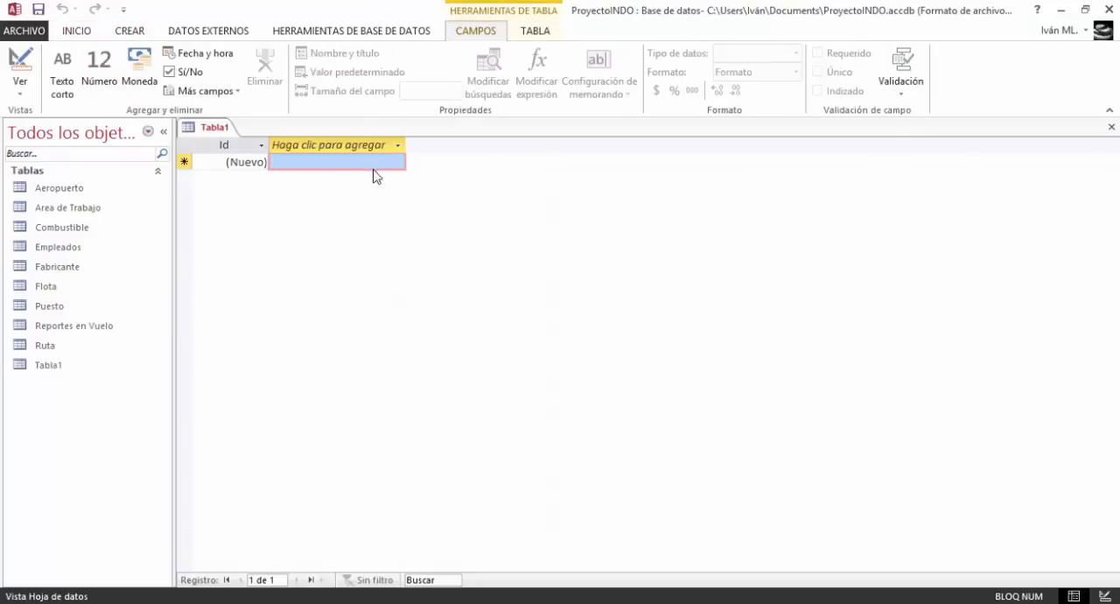
click(19, 61)
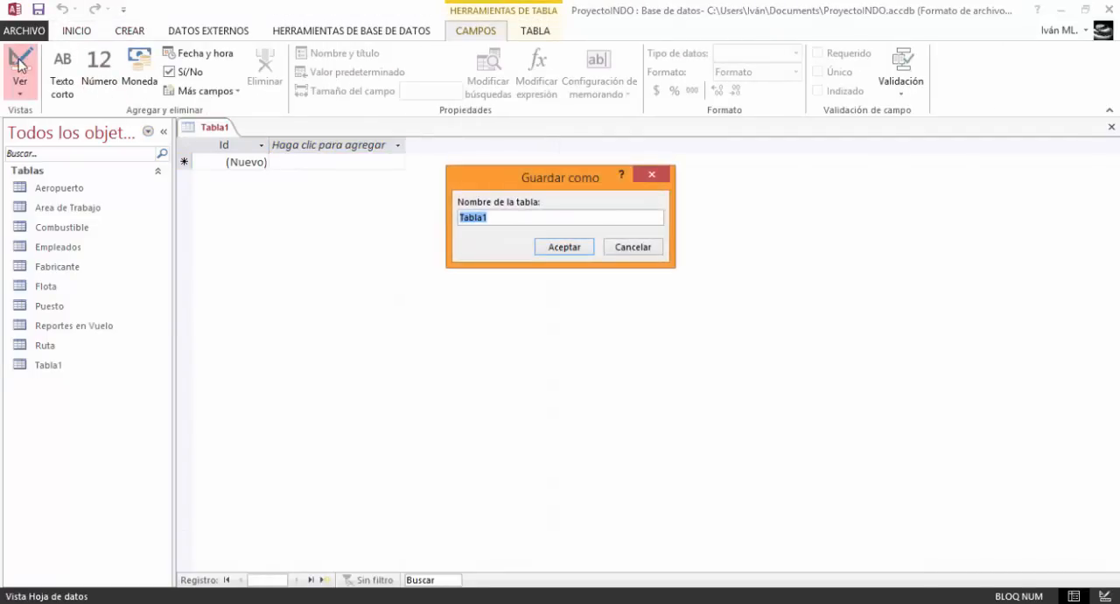
text(Tipo de reporte)
key(Return)
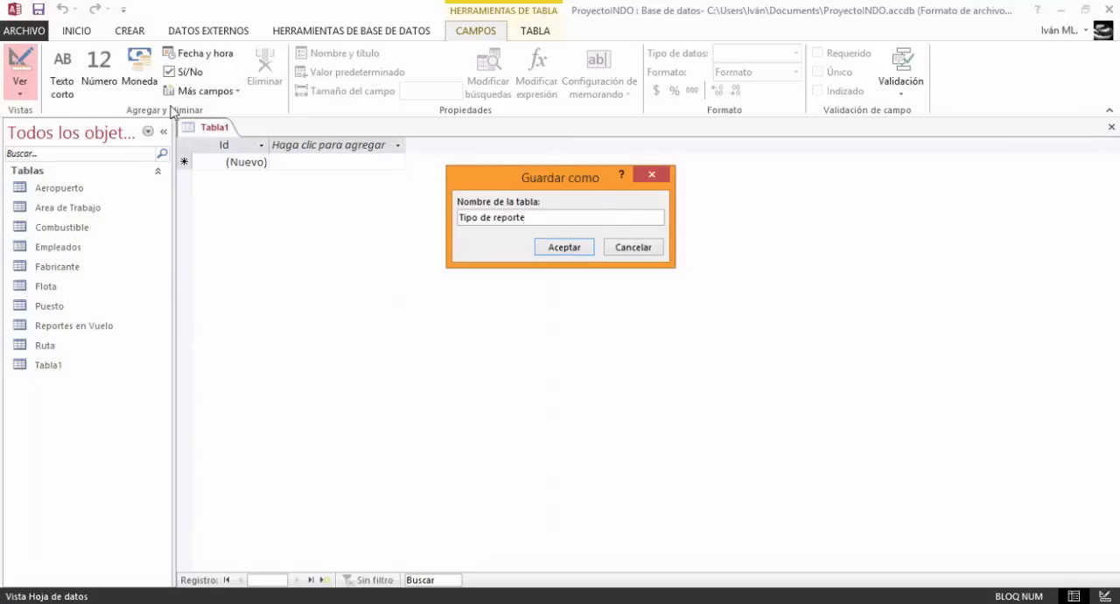
Rename the key field to Id_reporte and add a Tipo_reporte field with the Texto corto data type
click(232, 160)
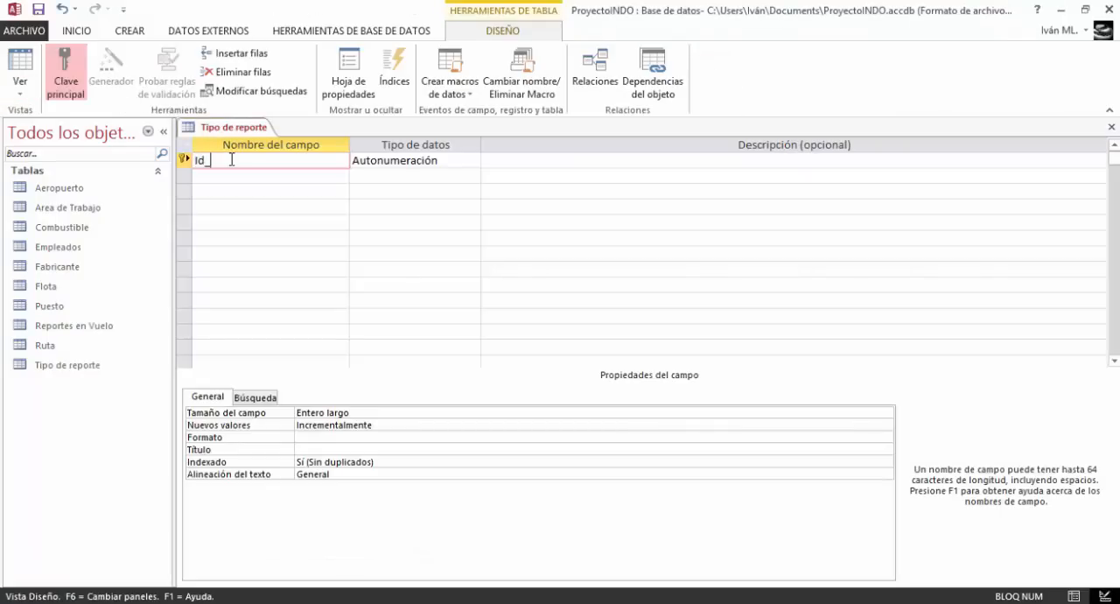
text(_reporte)
key(Down)
key(Caps_Lock)
text(T)
key(Caps_Lock)
text(ip)
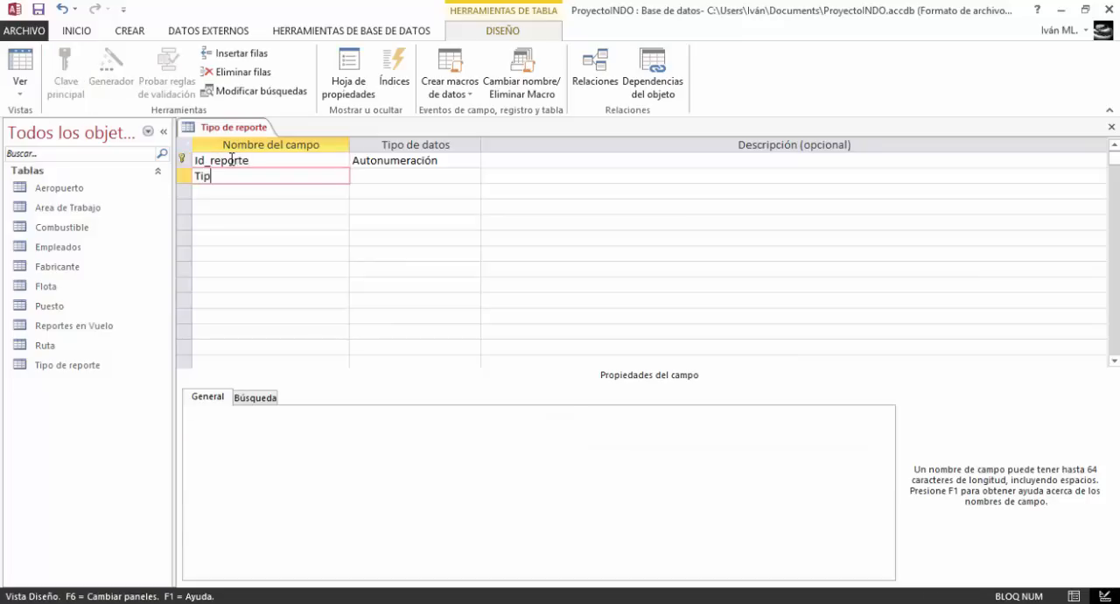
text(o_reporte)
key(Tab)
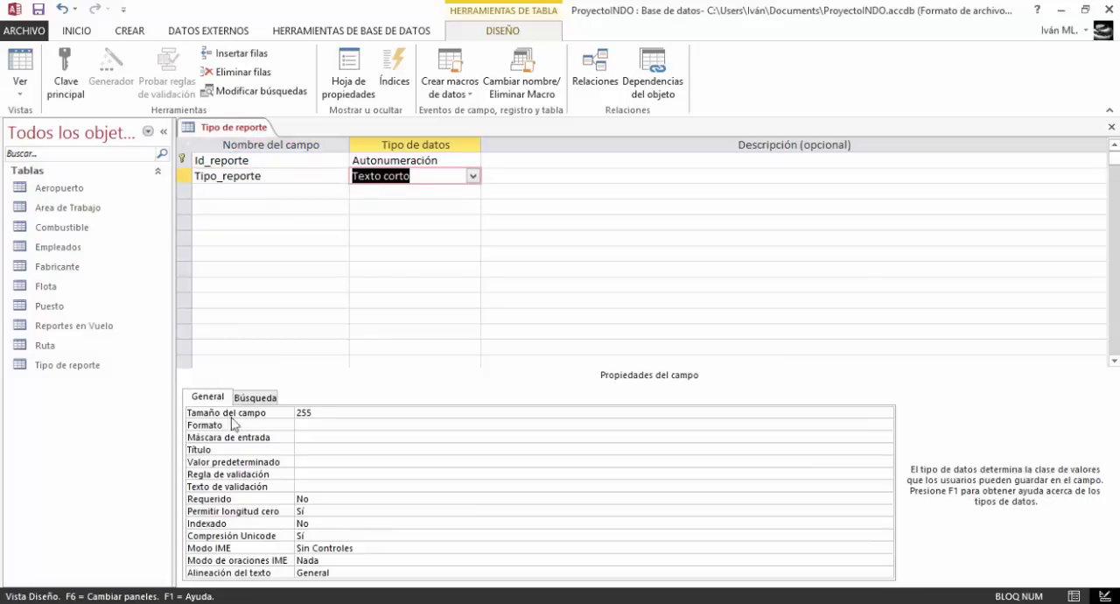
Set the Tipo_reporte field's size to 50 and its title to "Tipo de Reporte"
click(324, 412)
text(50)
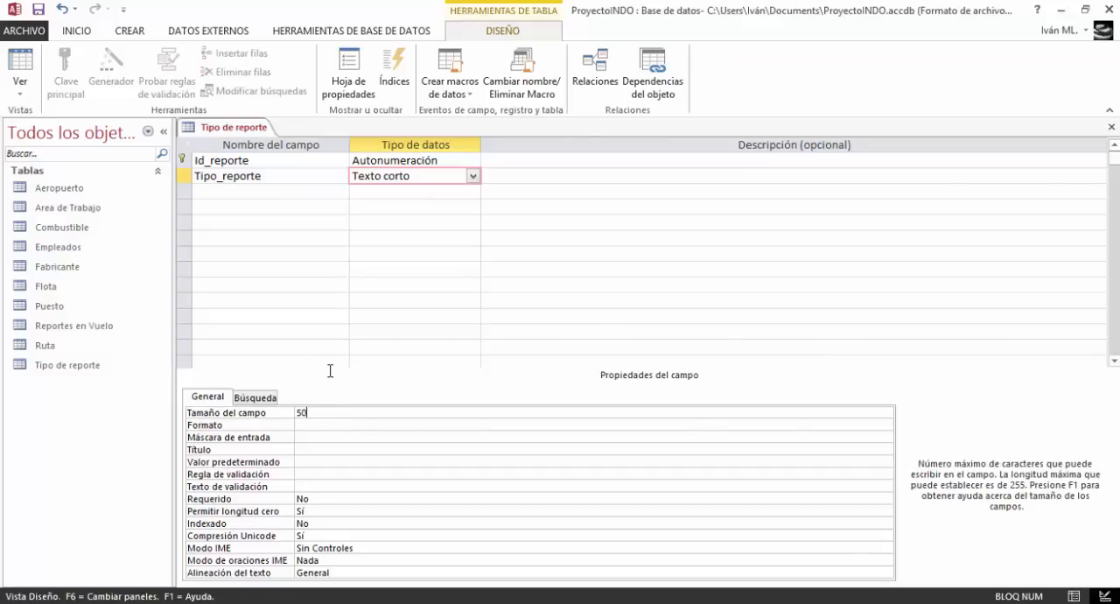
click(318, 449)
text(Tip)
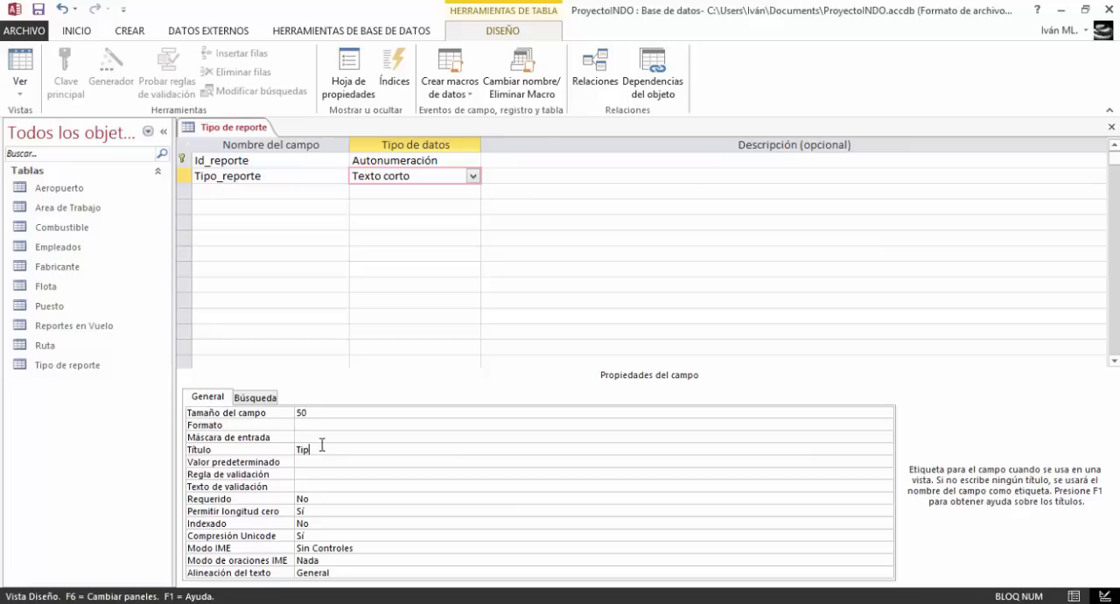
text(o de Reporte)
Save and close the Tipo de reporte table
click(38, 9)
right_click(245, 129)
right_click(246, 130)
click(253, 161)
click(133, 32)
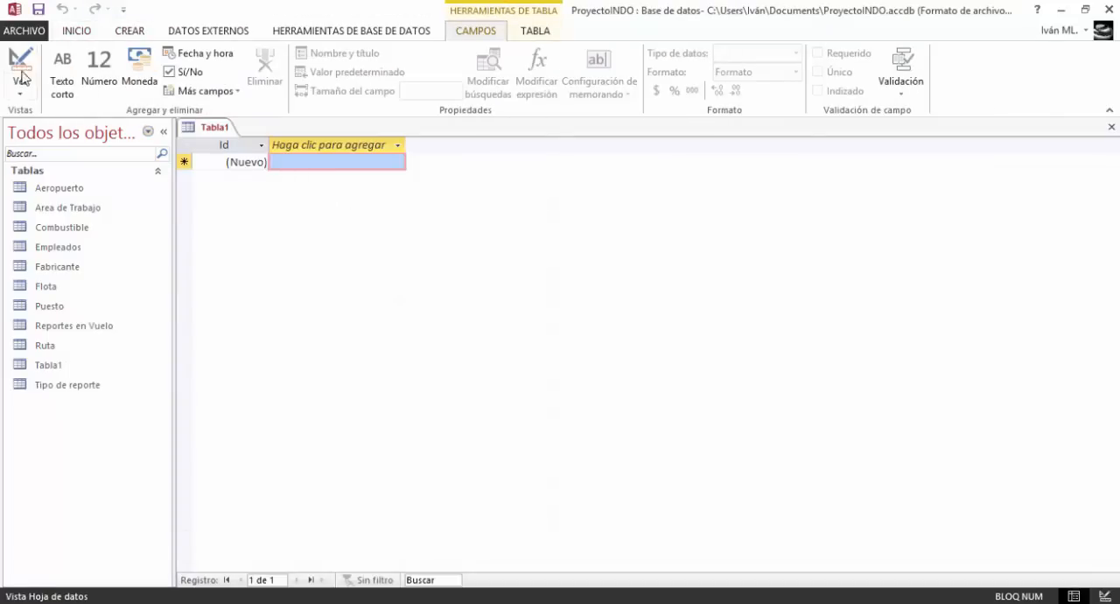
click(19, 66)
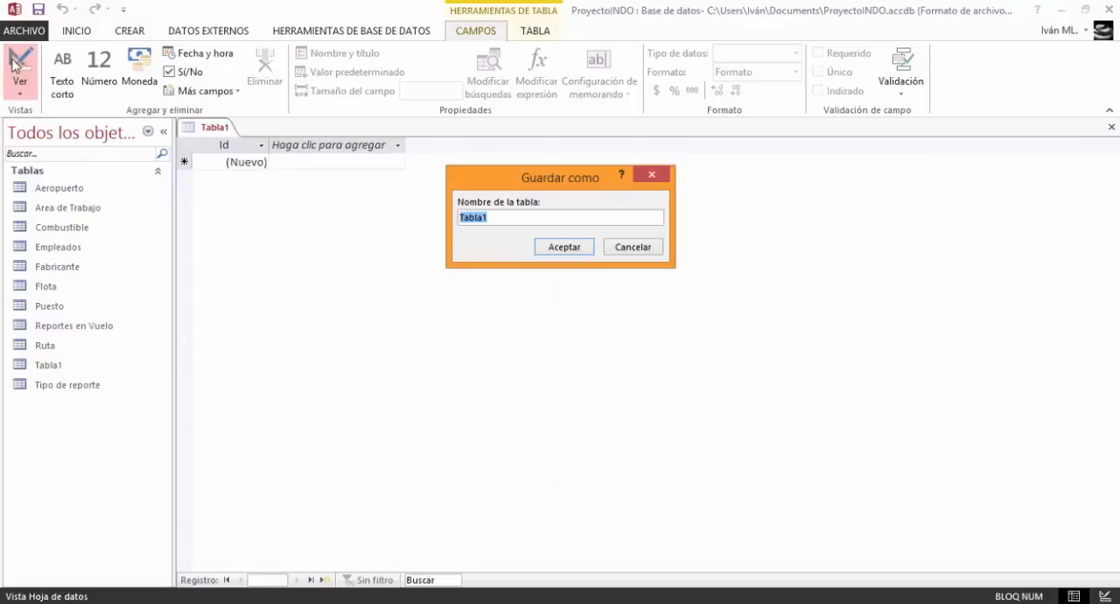
click(630, 247)
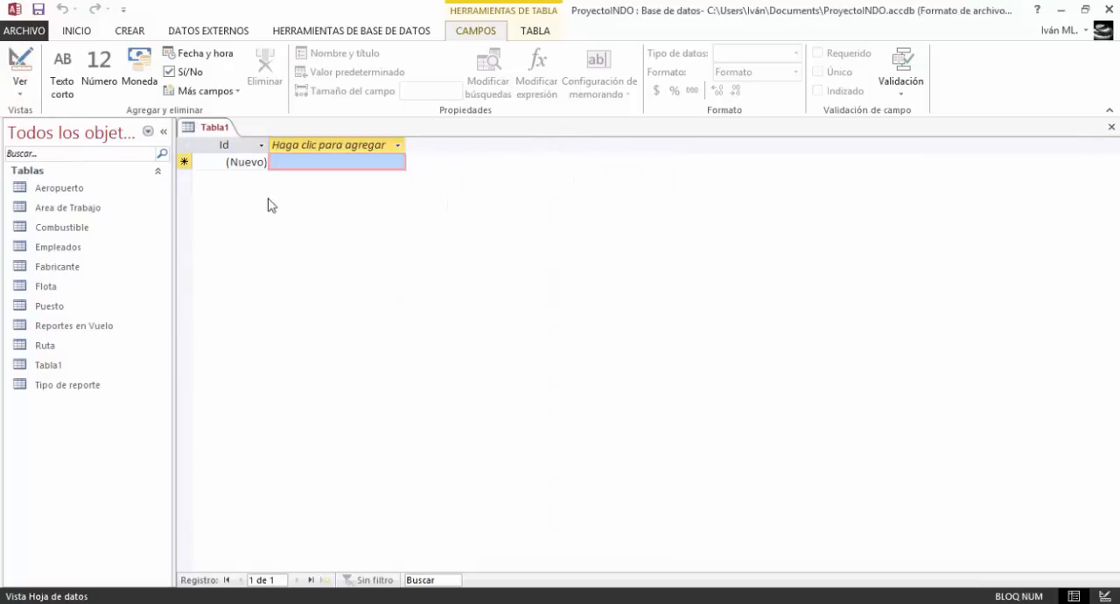
right_click(207, 127)
click(226, 151)
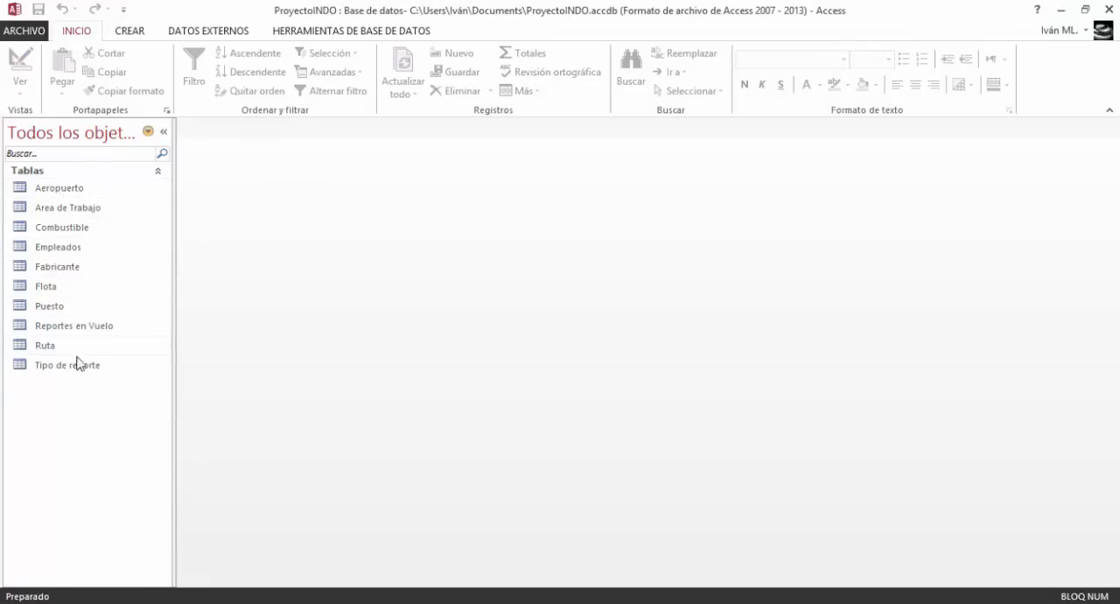
Open the Puesto and Fabricante tables in Design view and check the data type and properties of their text fields
double_click(63, 311)
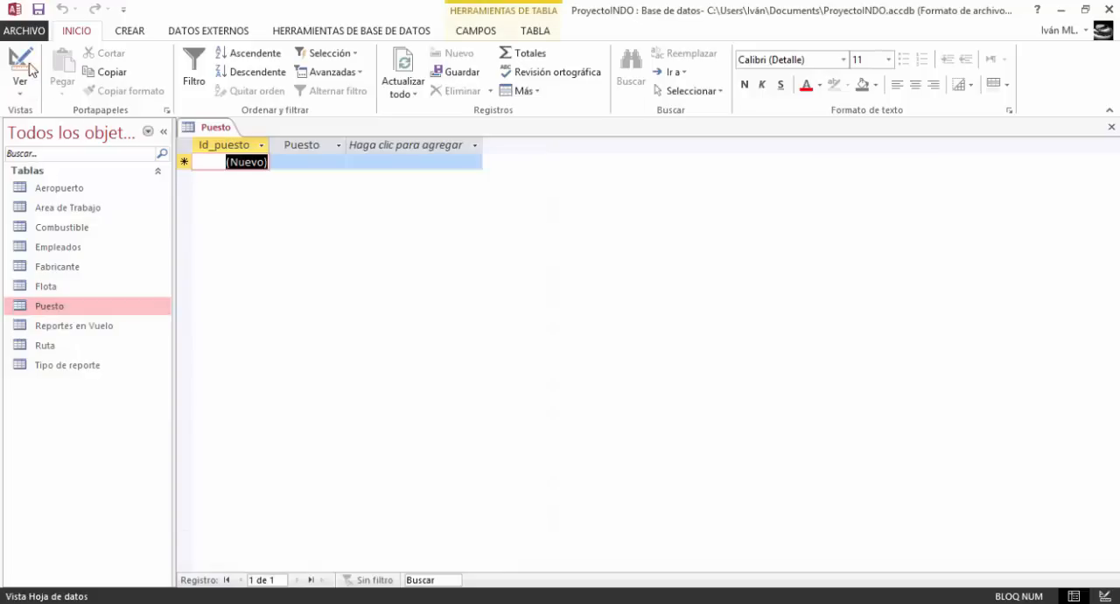
click(26, 63)
click(388, 177)
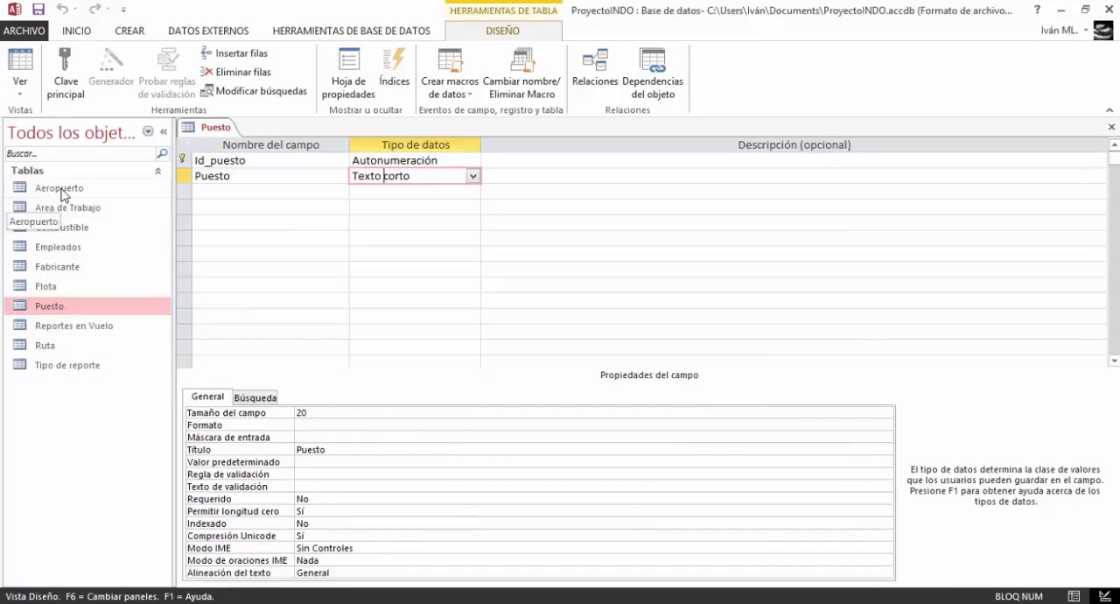
double_click(59, 266)
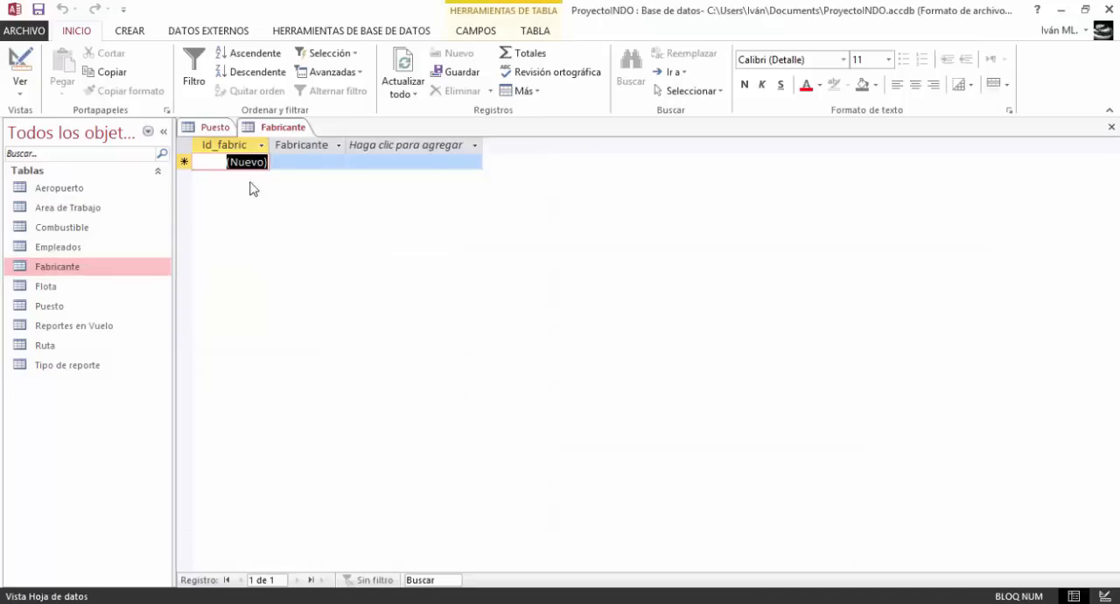
click(20, 61)
click(381, 175)
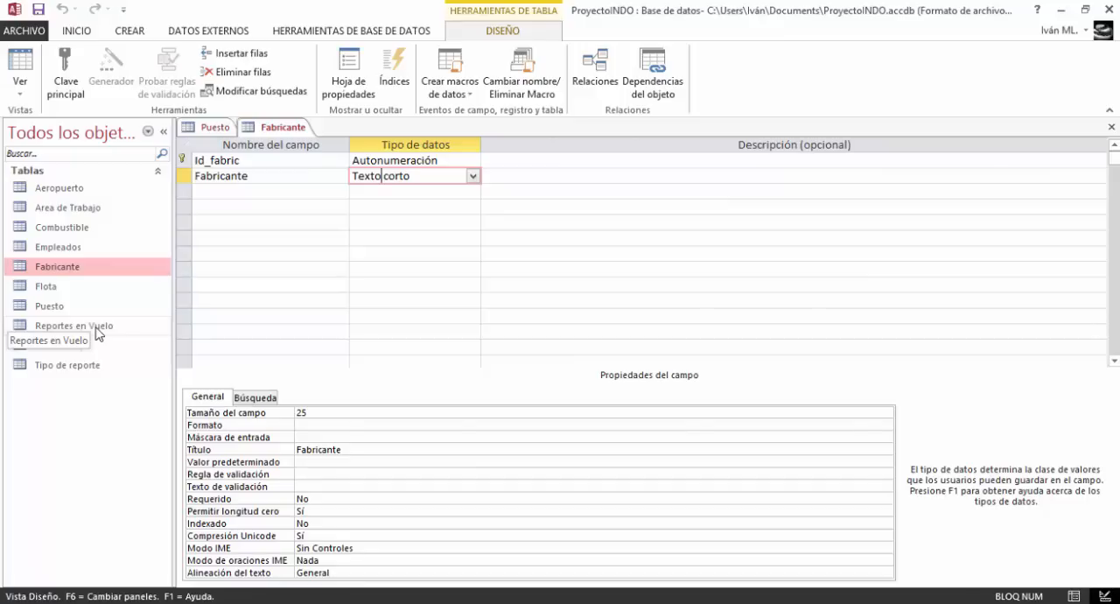
Open the Flota table in Design view and check the data type and properties of its Fab field
double_click(46, 286)
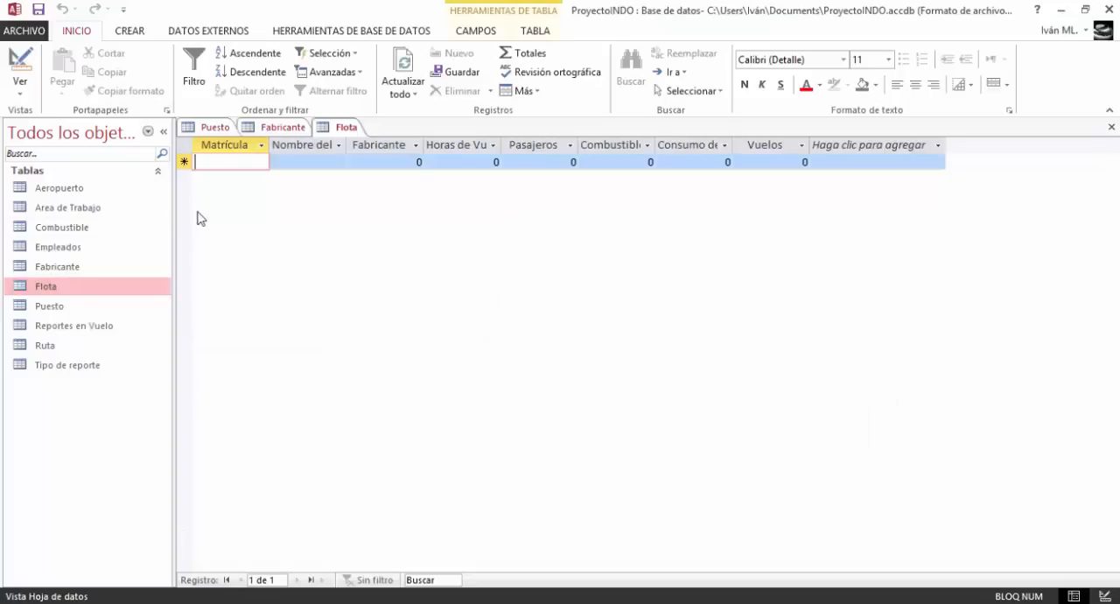
click(12, 75)
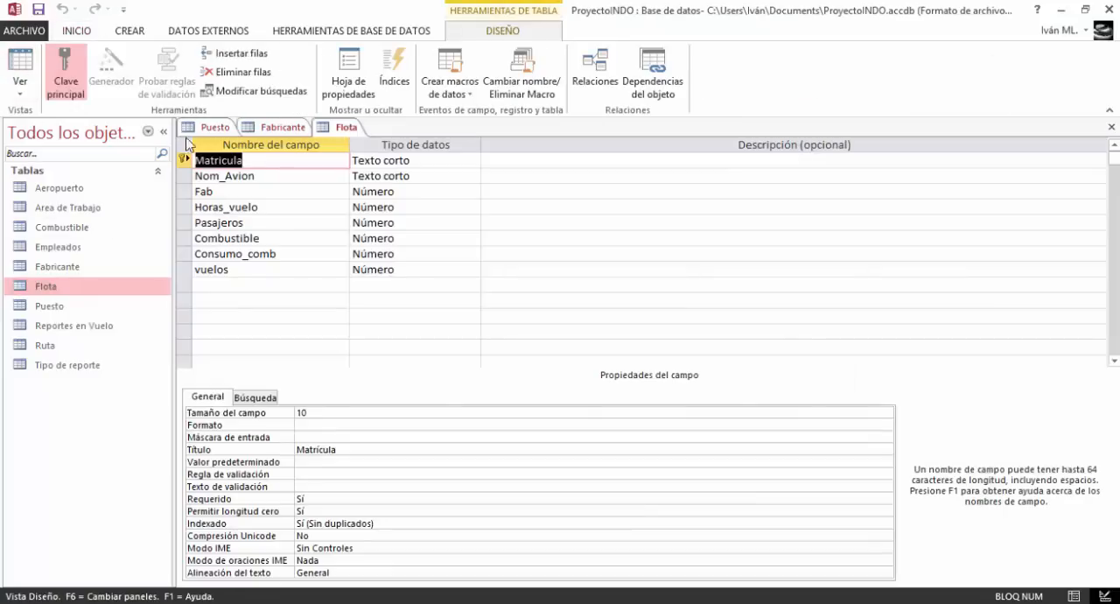
click(371, 190)
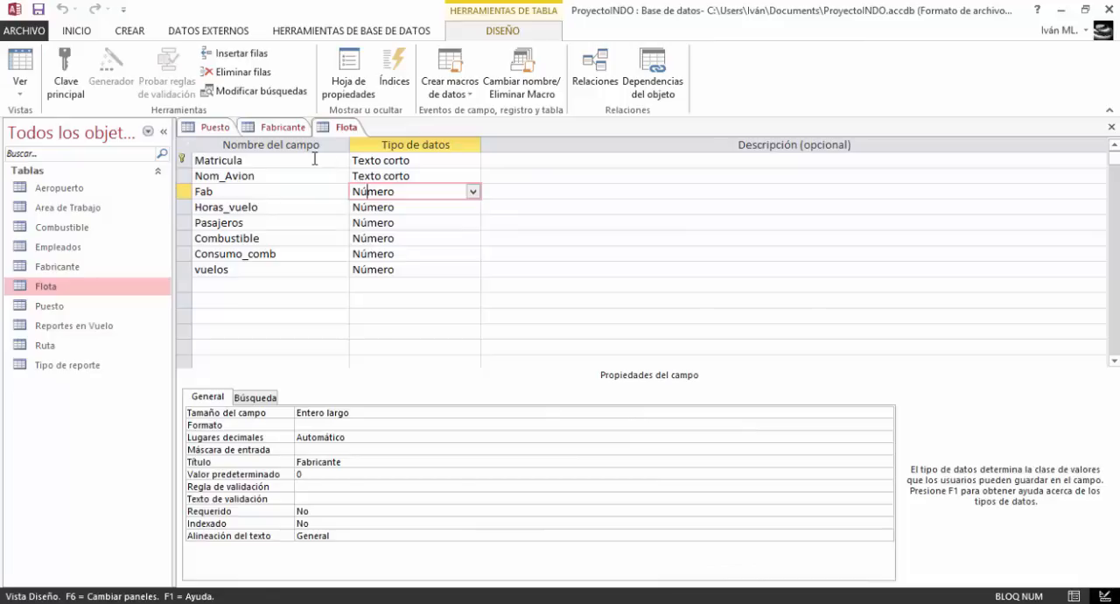
Close the Flota, Fabricante and Puesto tables
right_click(339, 126)
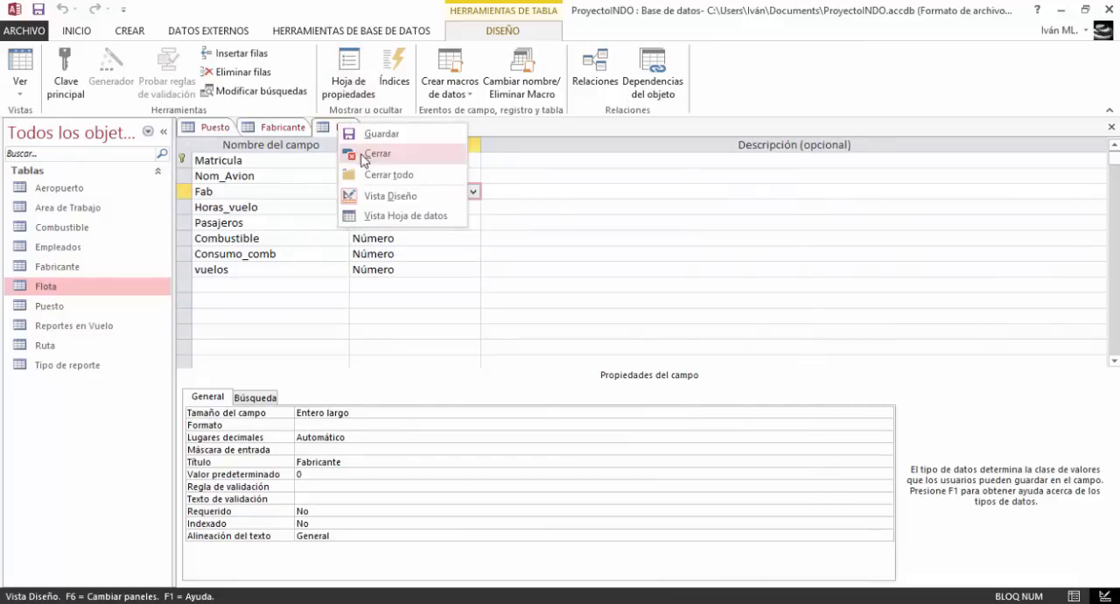
click(362, 155)
right_click(274, 128)
click(298, 154)
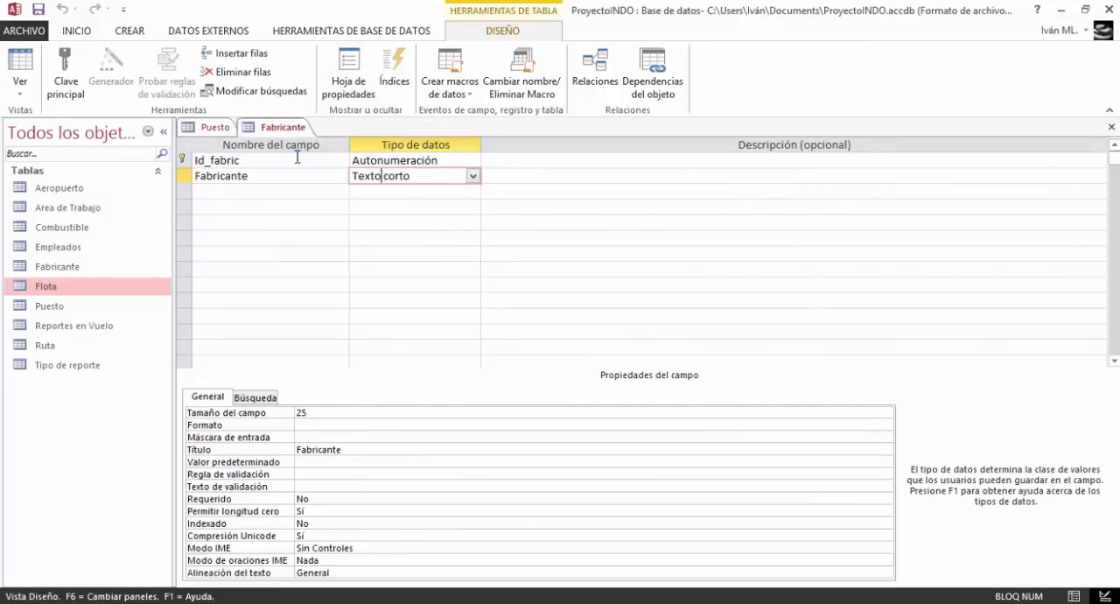
right_click(210, 133)
click(239, 156)
Open the database relationships layout and add all the tables, from Aeropuerto to Tipo de reporte
click(129, 31)
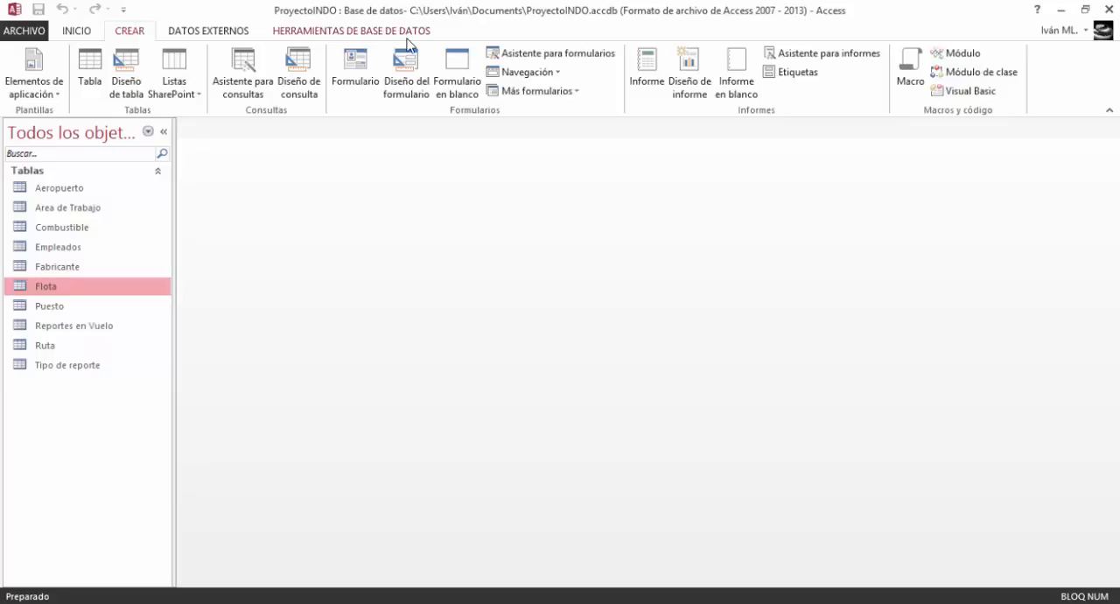
click(284, 33)
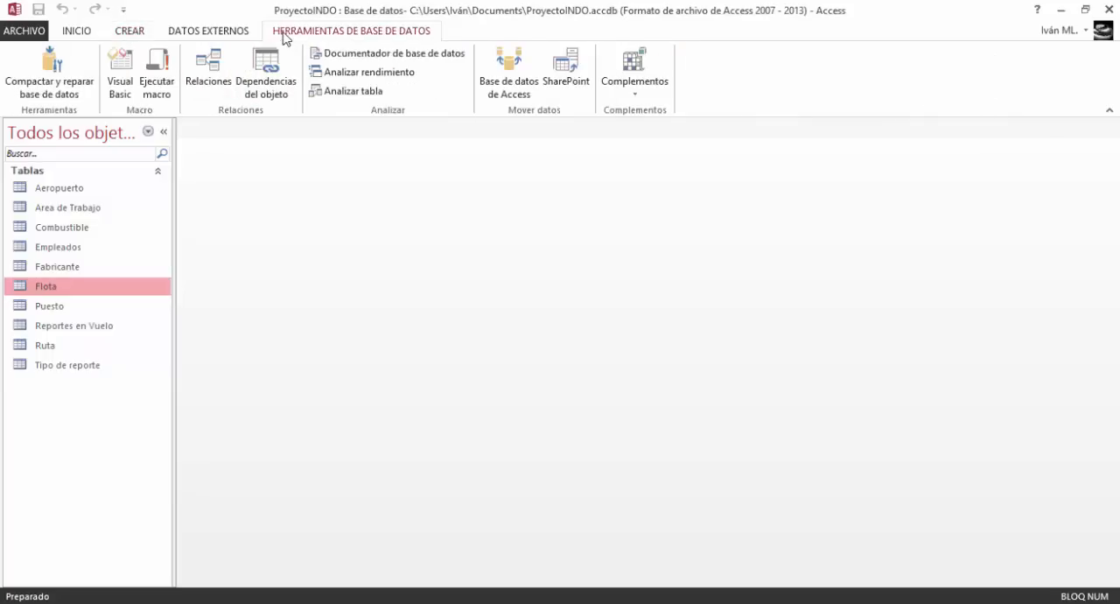
click(208, 70)
drag(523, 322, 468, 173)
click(594, 359)
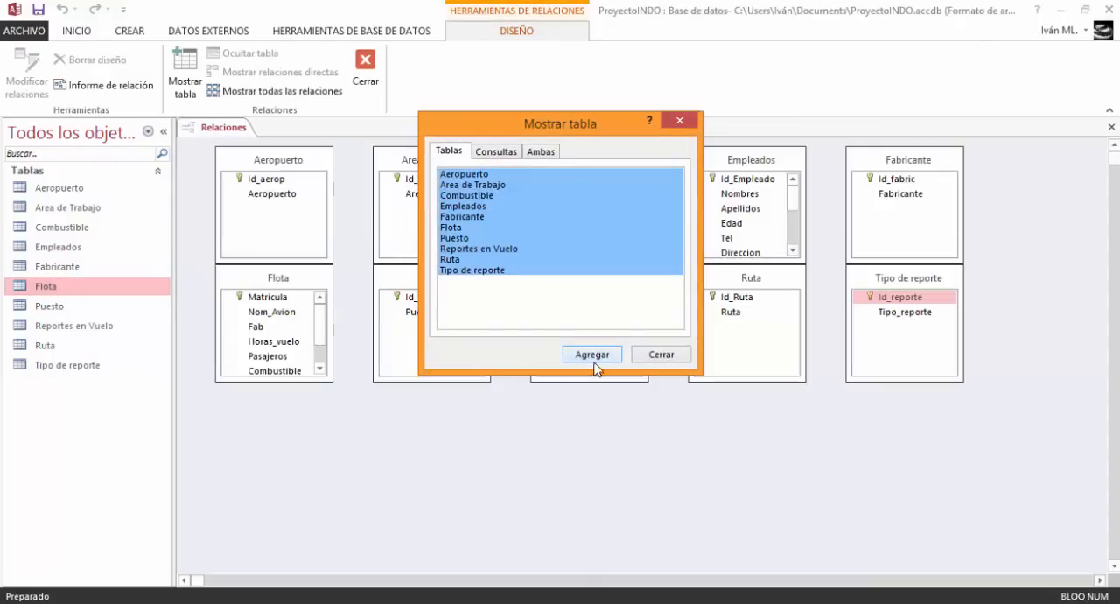
click(661, 354)
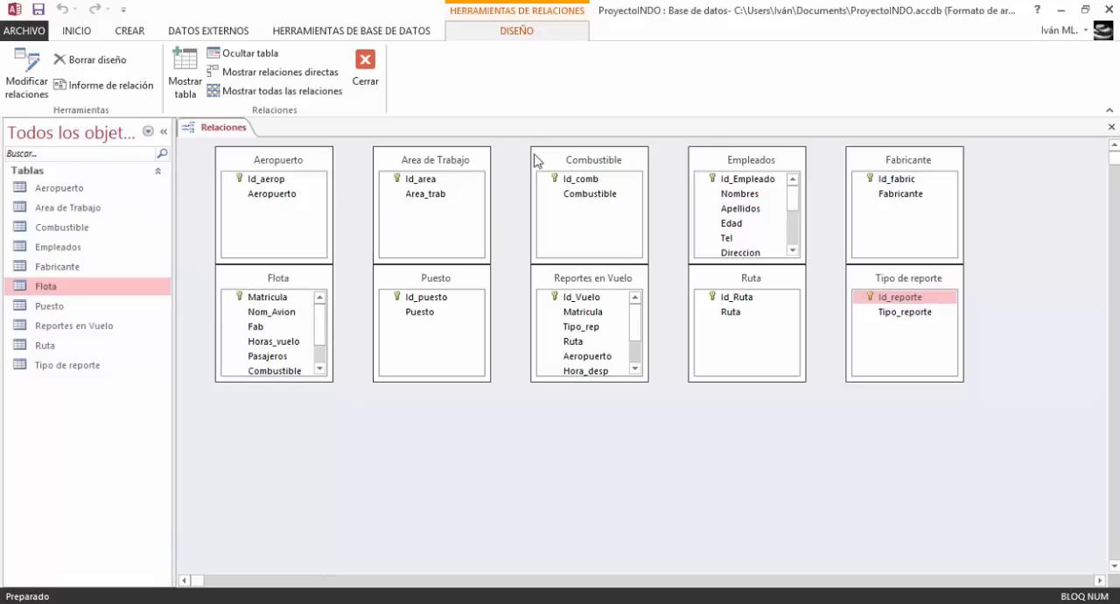
Move the Reportes en Vuelo table below the other tables in the relationships layout
drag(598, 278, 573, 398)
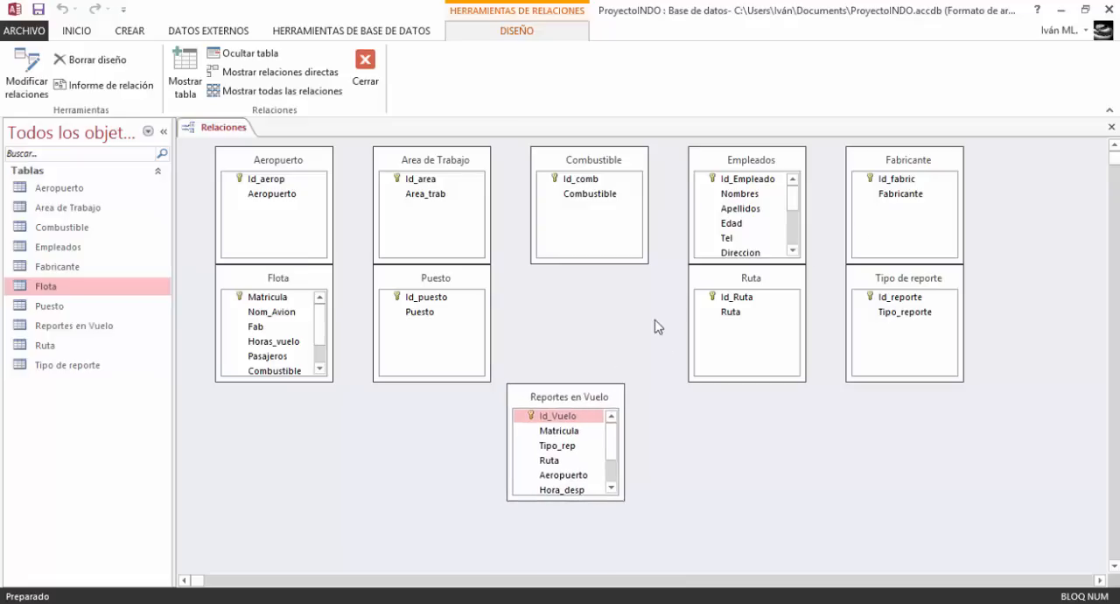